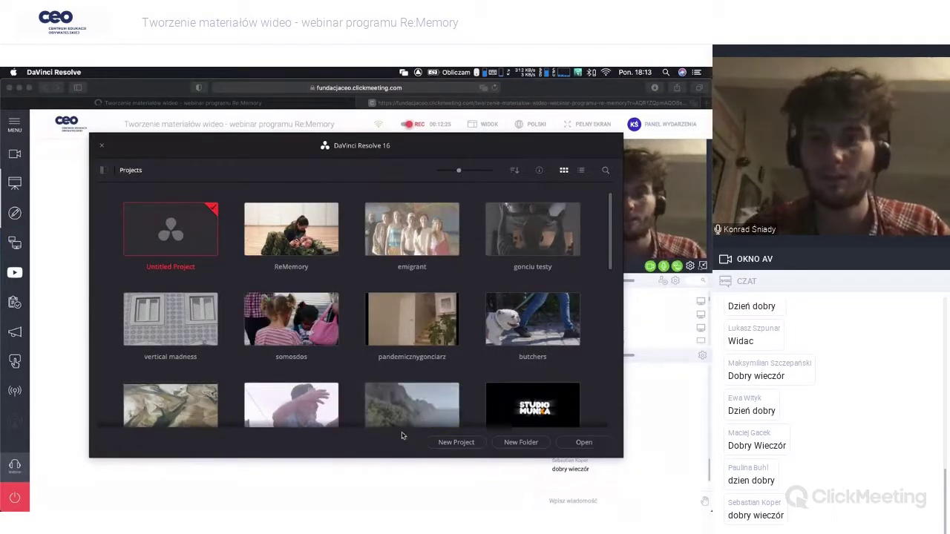
# Step: Start a new project and name it 'ReMemory Warsztat'
pyautogui.click(454, 442)
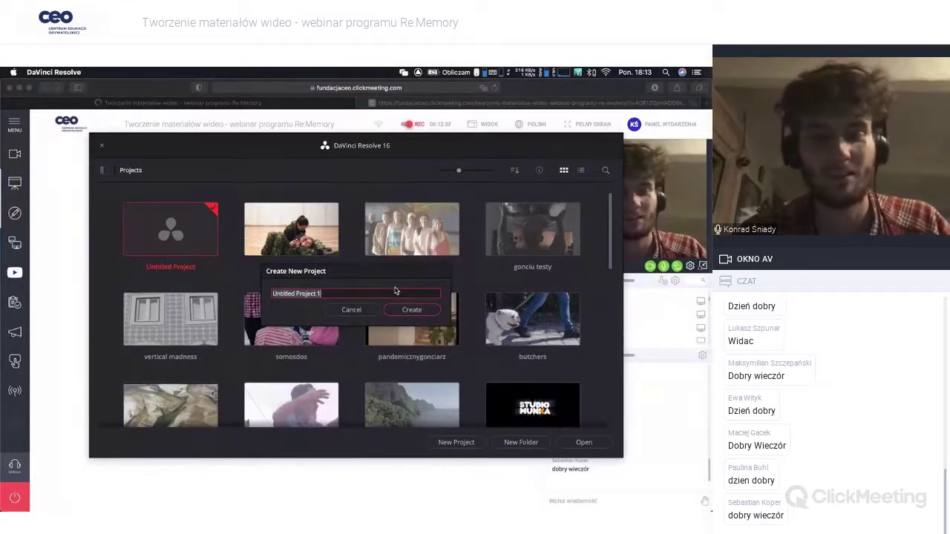
pyautogui.write('R')
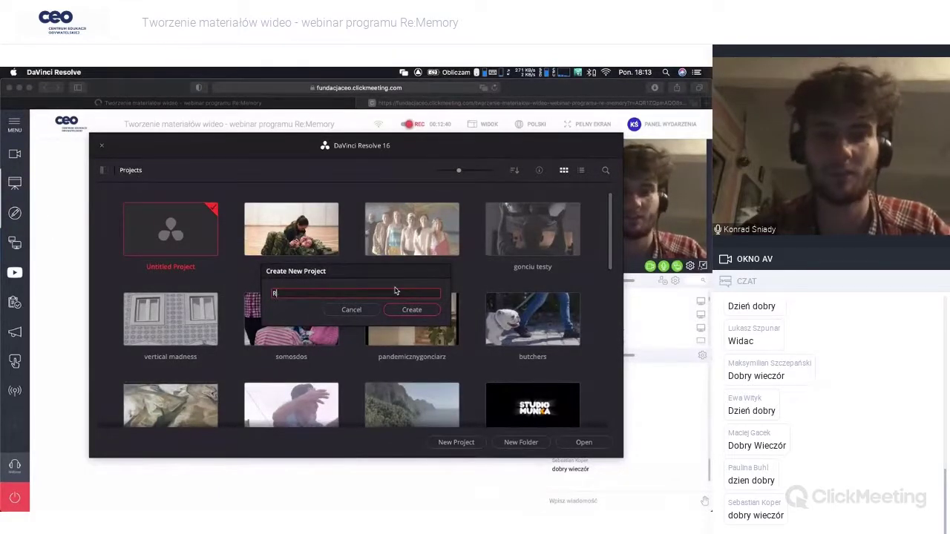
pyautogui.write('eMemory War')
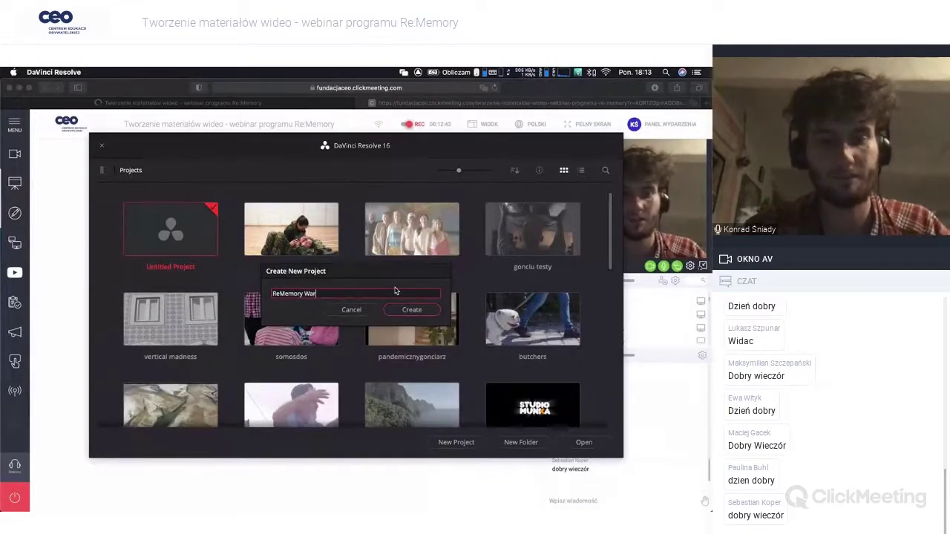
pyautogui.write('sztat')
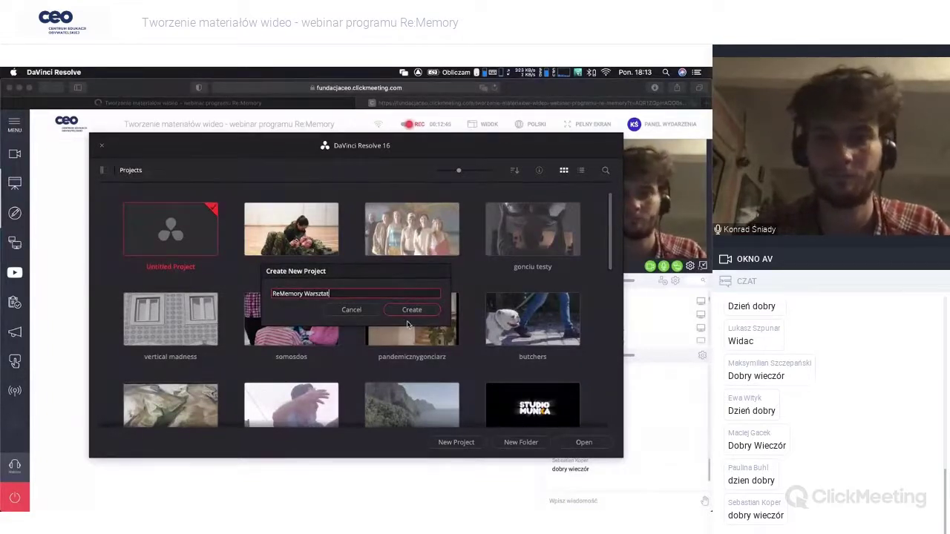
# Step: Create the ReMemory Warsztat project so it opens on the Cut page with an empty media pool
pyautogui.click(407, 310)
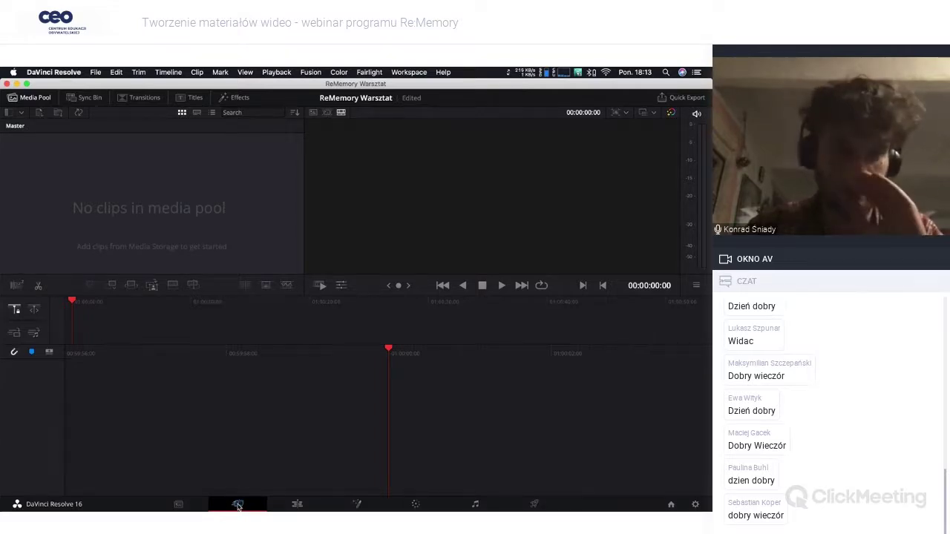
pyautogui.click(191, 504)
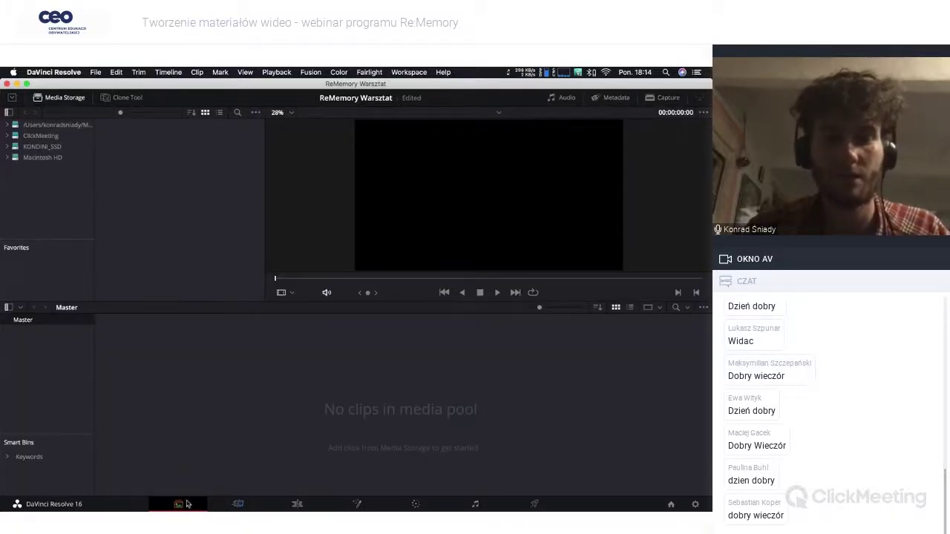
pyautogui.click(296, 505)
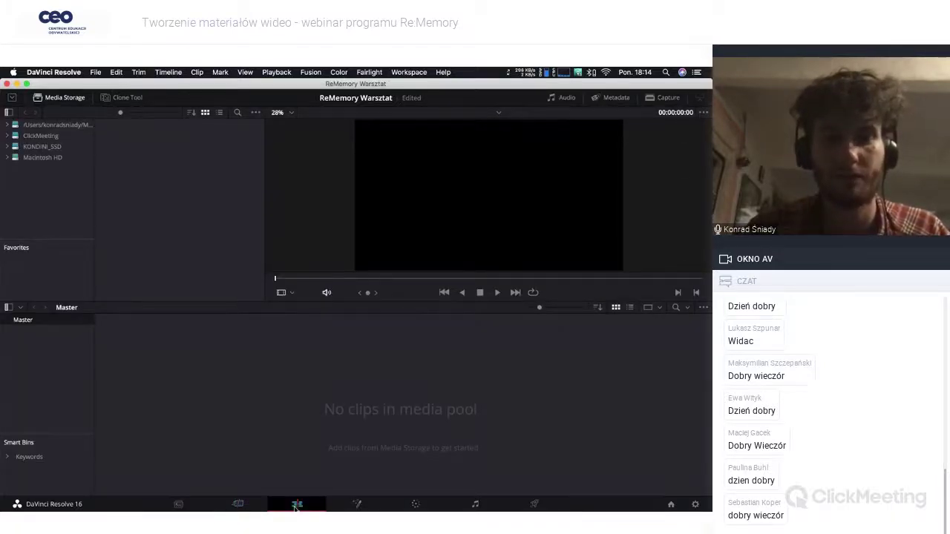
pyautogui.click(415, 506)
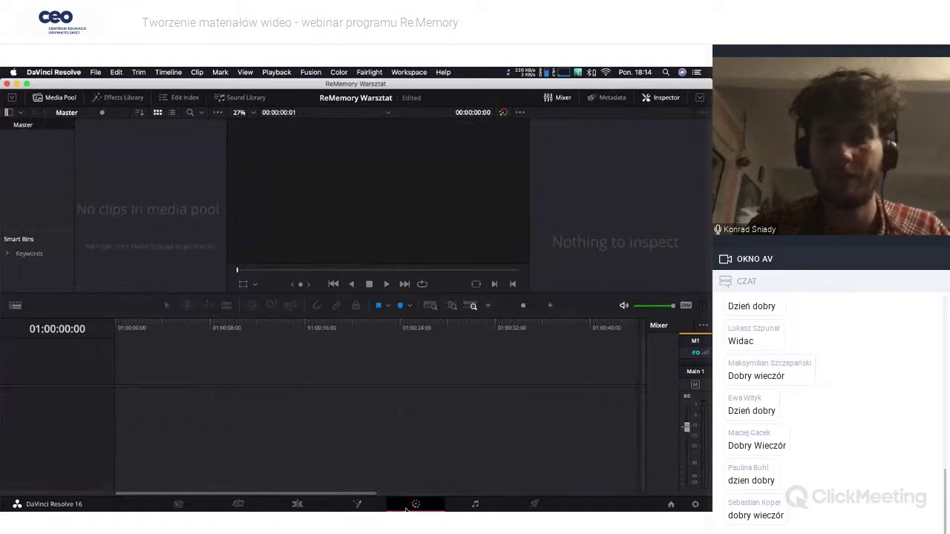
pyautogui.click(524, 506)
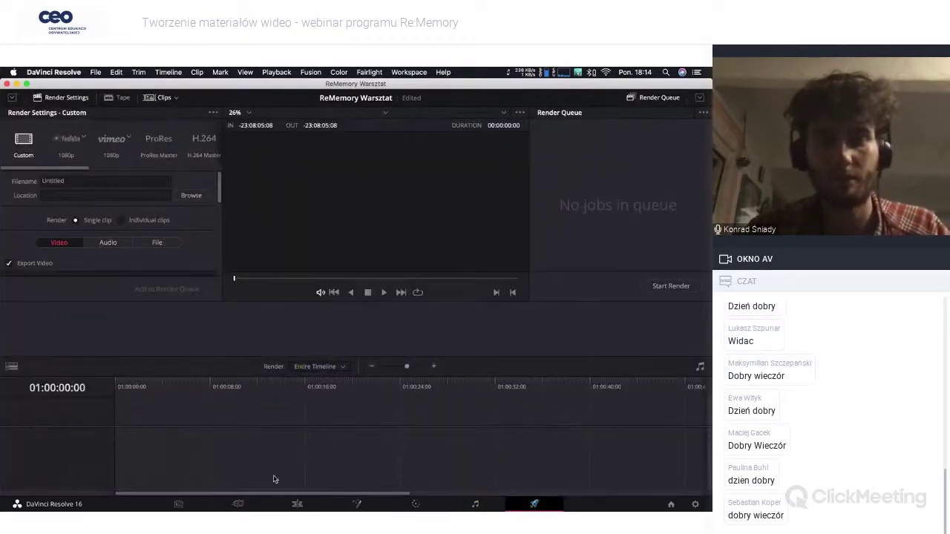
pyautogui.click(237, 506)
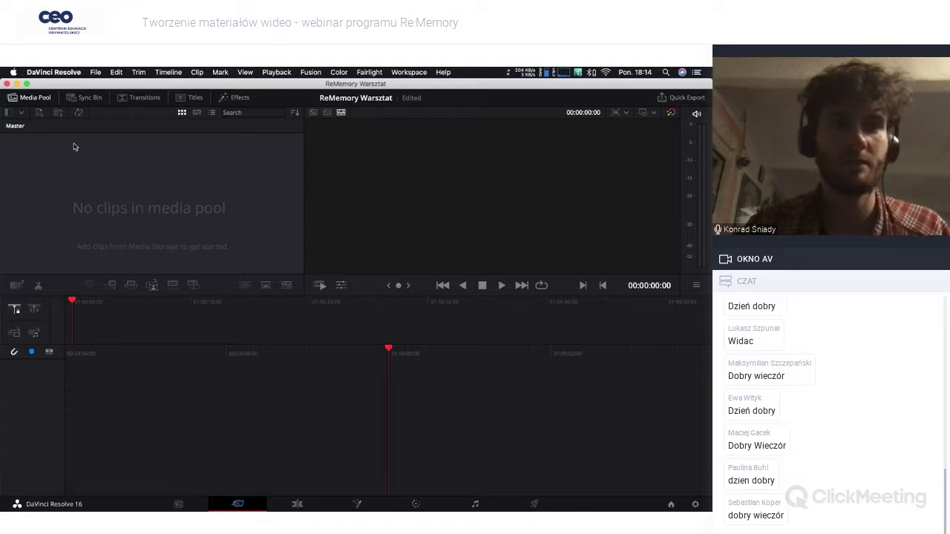
pyautogui.rightClick(114, 194)
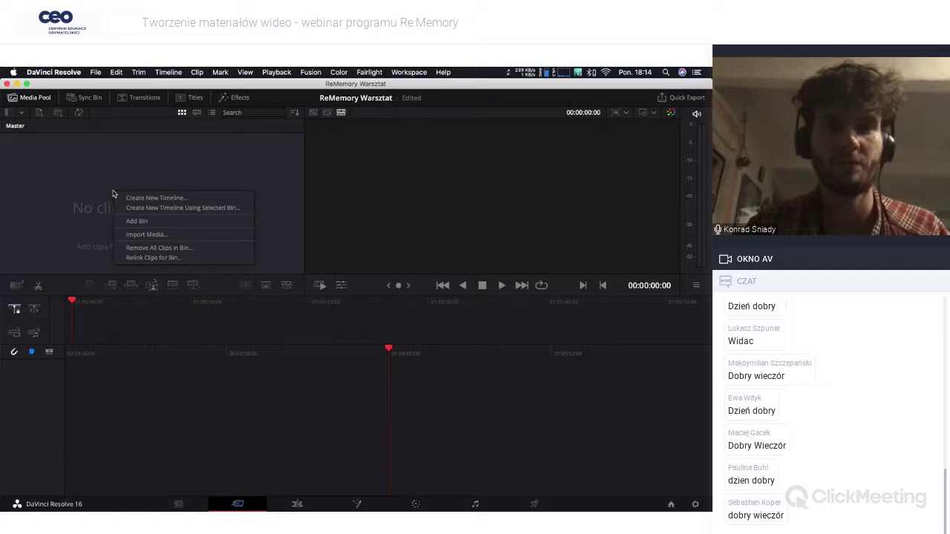
pyautogui.click(137, 236)
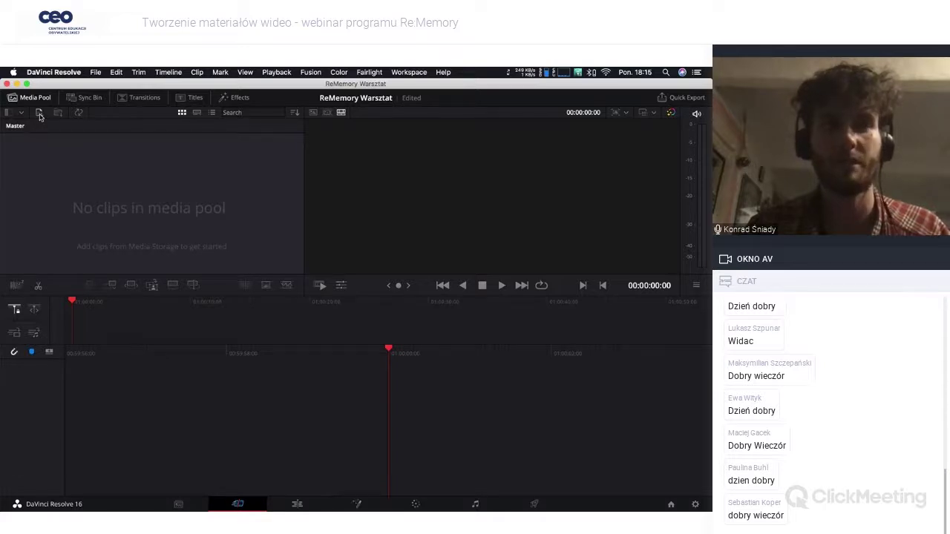
pyautogui.click(40, 116)
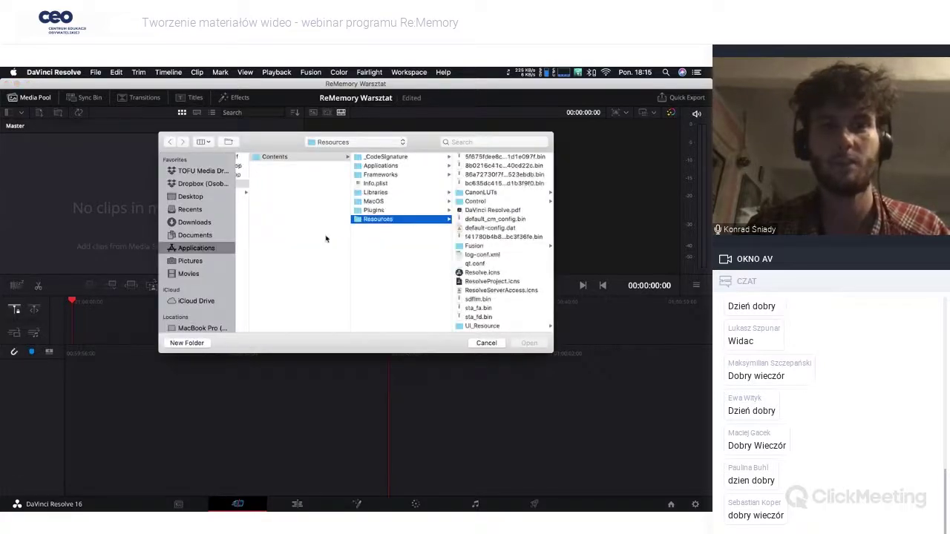
pyautogui.click(194, 196)
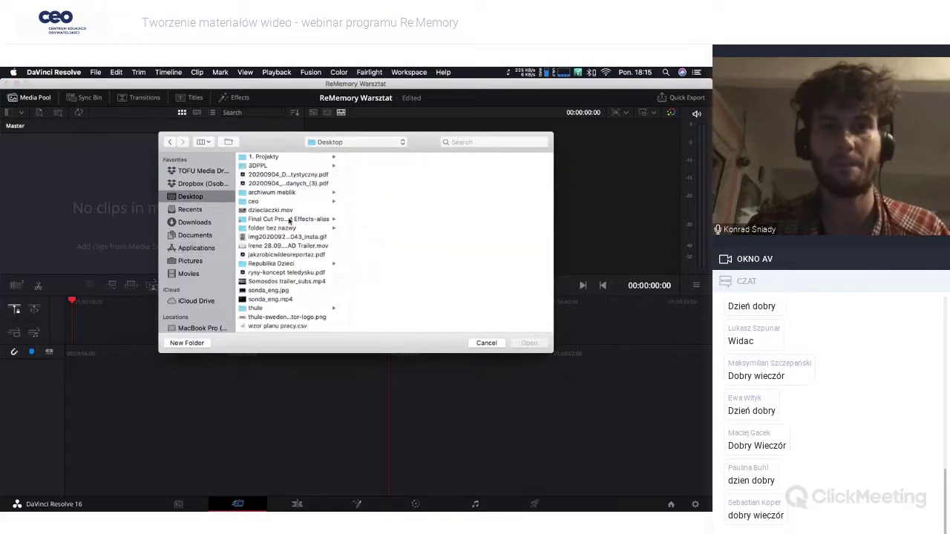
pyautogui.click(485, 343)
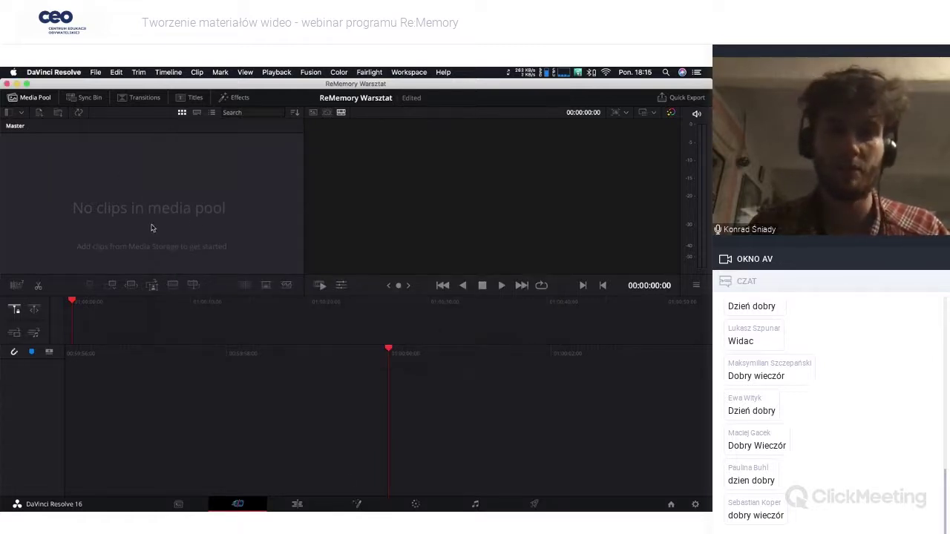
# Step: Open a Finder window on the Desktop and move it lower and to the right
pyautogui.moveTo(708, 209)
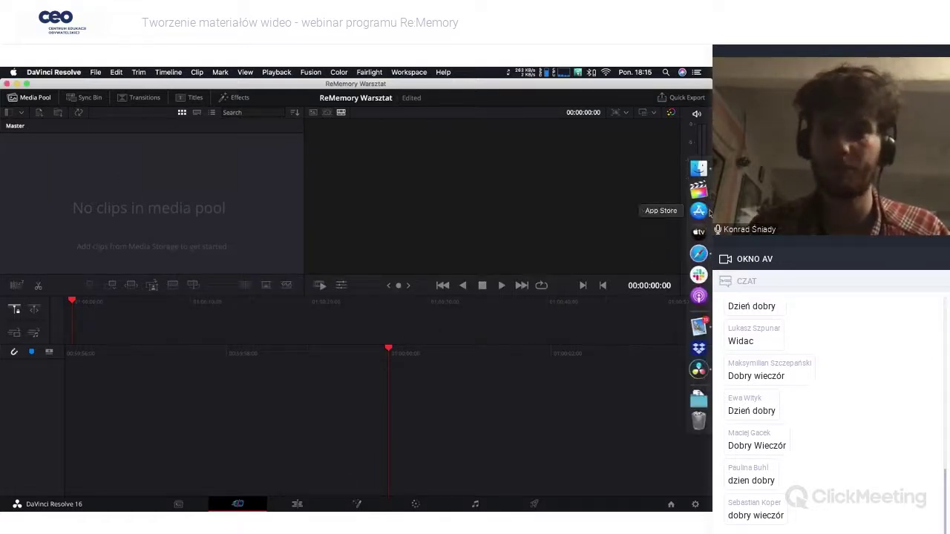
pyautogui.click(702, 168)
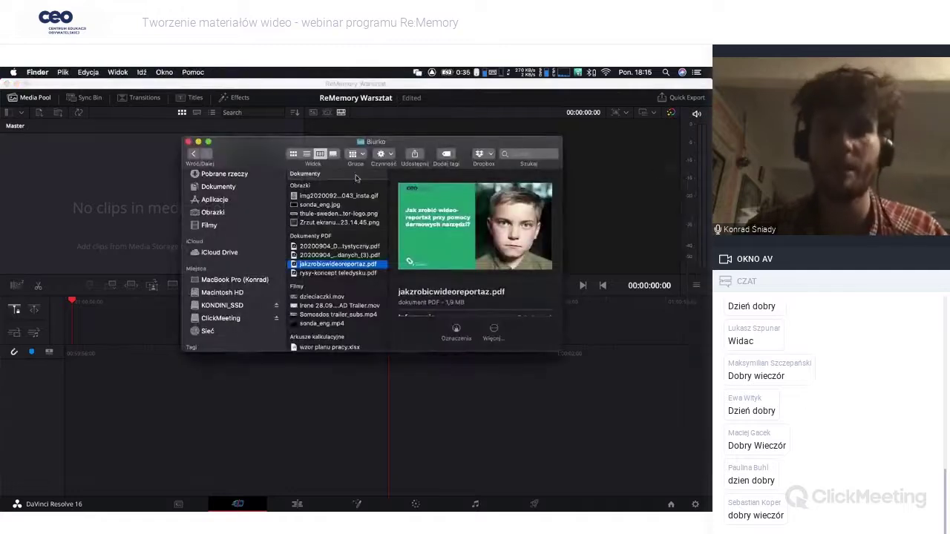
pyautogui.scroll(5, 256, 194)
pyautogui.click(239, 225)
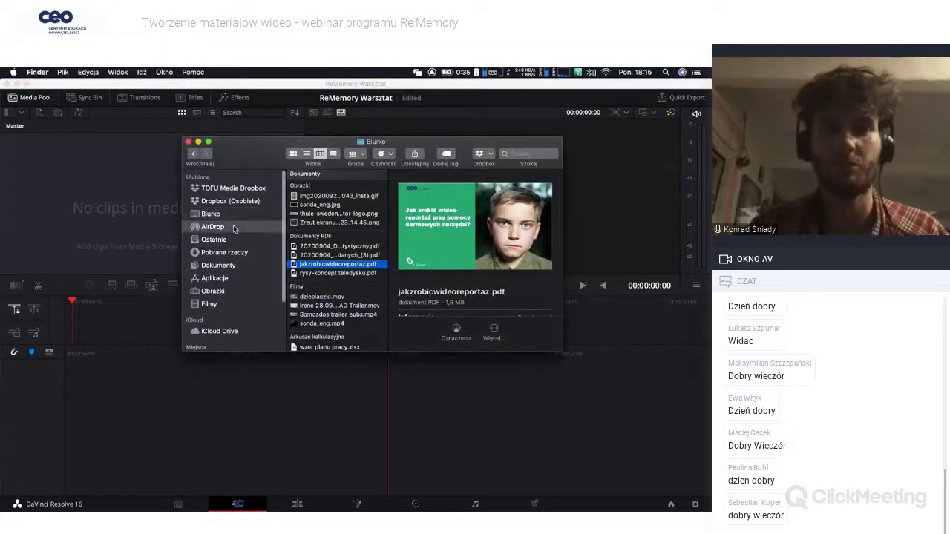
pyautogui.click(233, 213)
pyautogui.moveTo(244, 154); pyautogui.dragTo(311, 265)
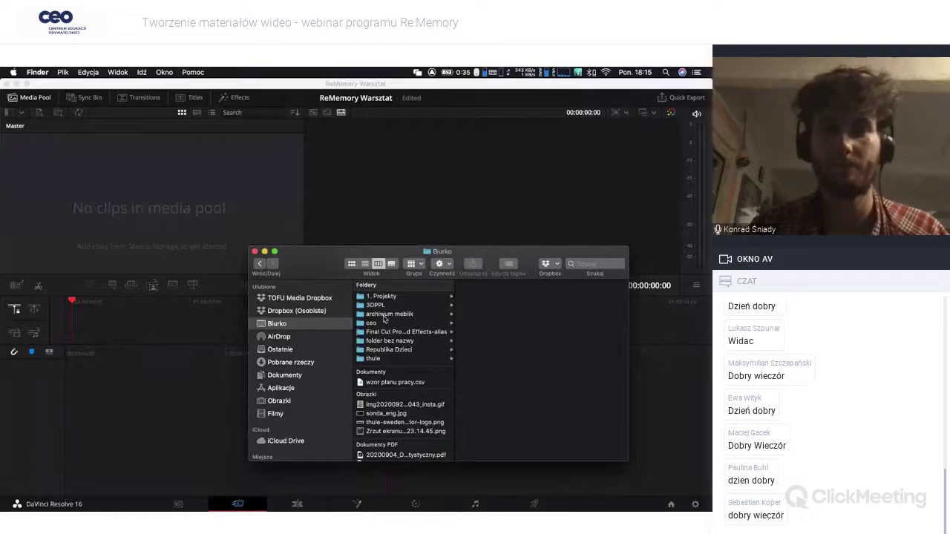
# Step: Browse Desktop > ceo > Materiały and its film, Lektor, Zdjęcia and Muzyka folders
pyautogui.click(368, 324)
pyautogui.click(463, 298)
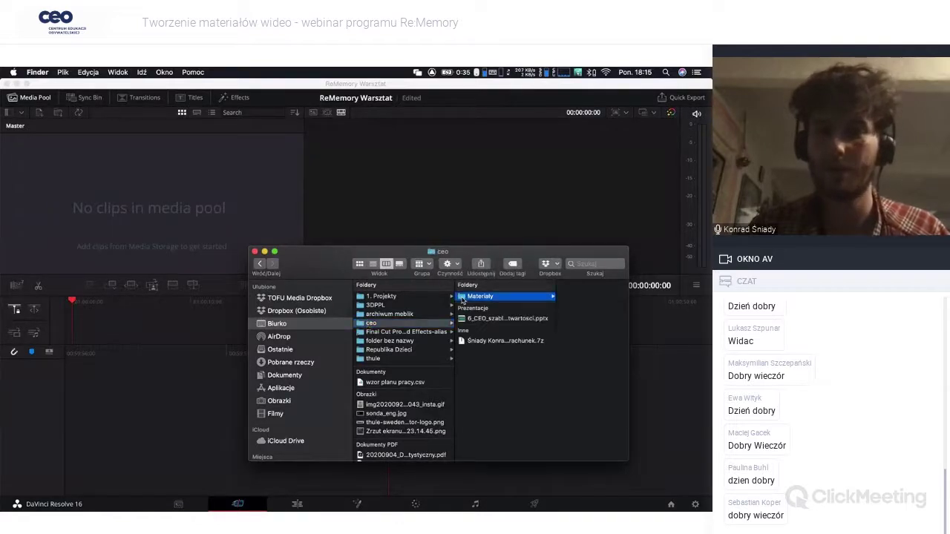
pyautogui.click(558, 300)
pyautogui.click(493, 305)
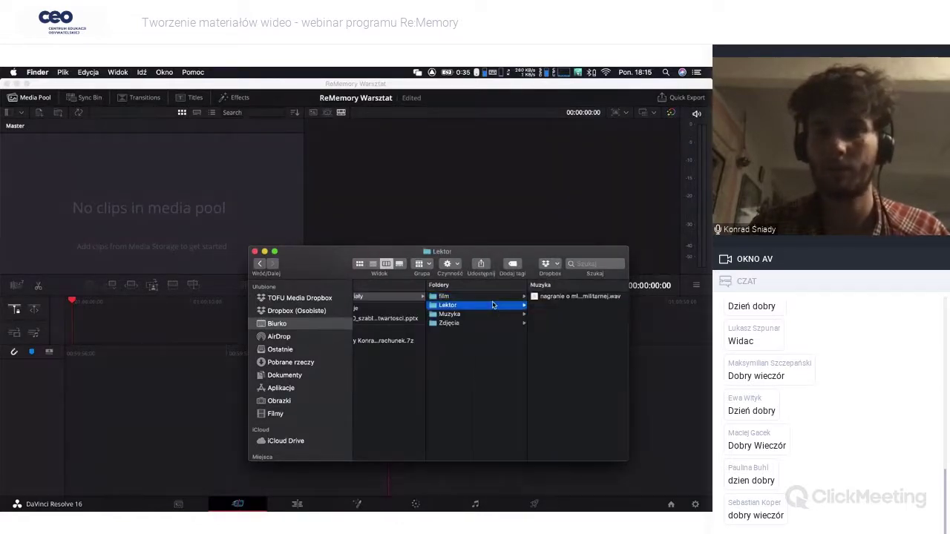
pyautogui.click(476, 324)
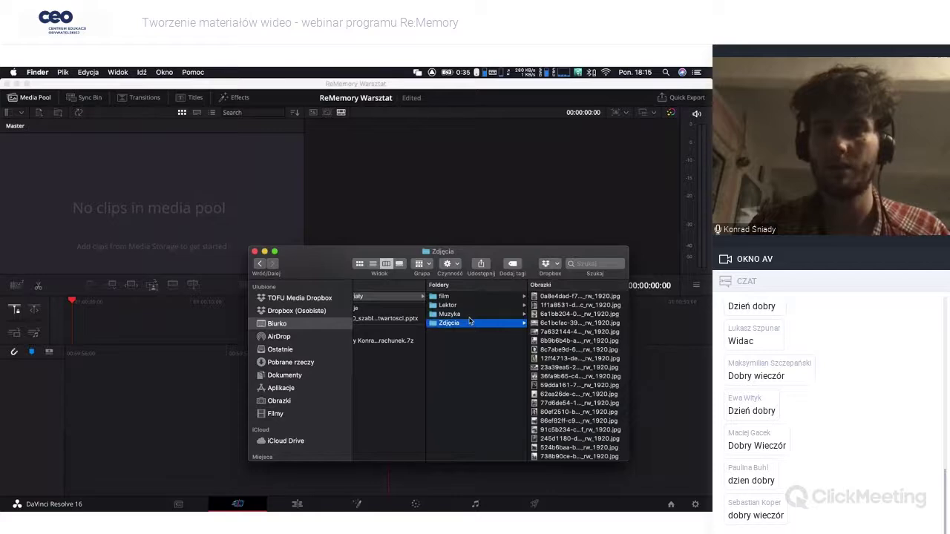
pyautogui.click(468, 315)
pyautogui.click(465, 305)
pyautogui.click(458, 297)
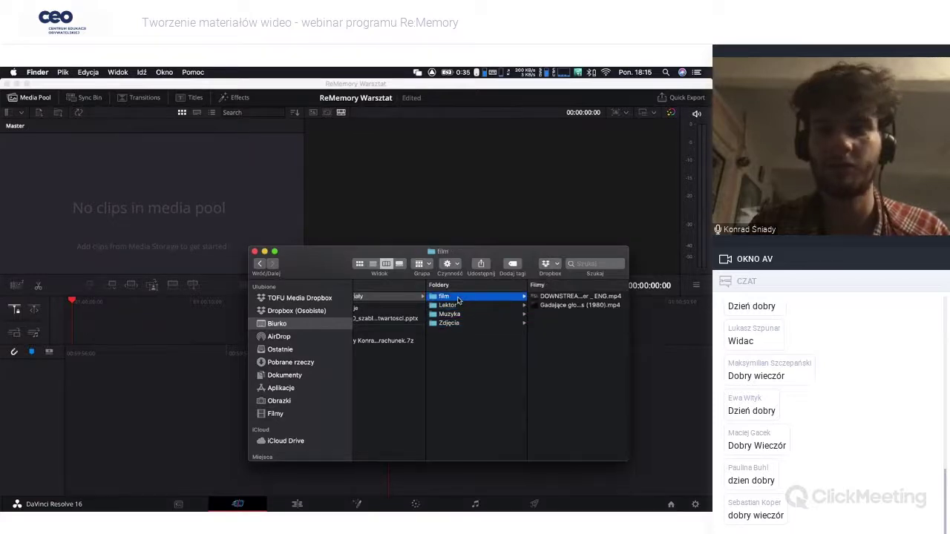
pyautogui.click(399, 297)
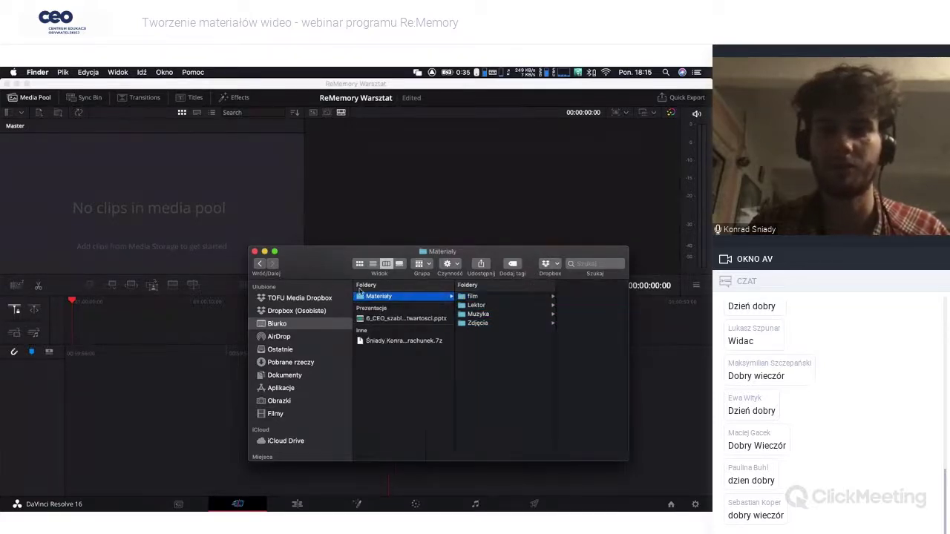
# Step: Step through Materiały's subfolders with the arrow keys, ending on the film folder
pyautogui.press('Left')
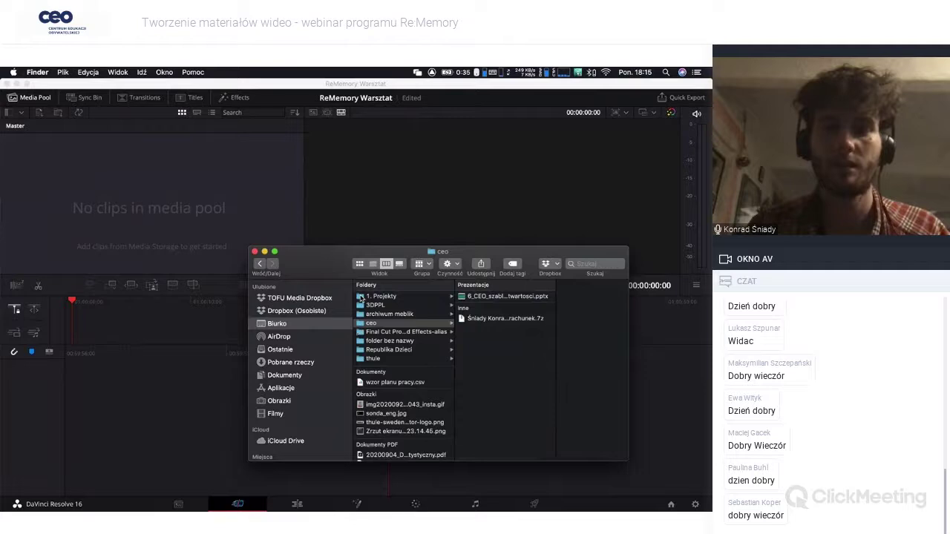
pyautogui.press('Right')
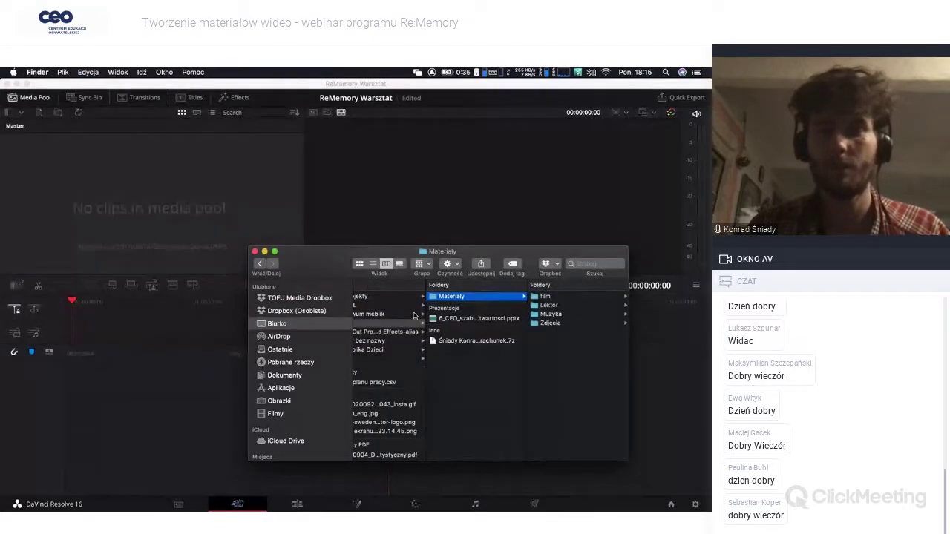
pyautogui.click(536, 298)
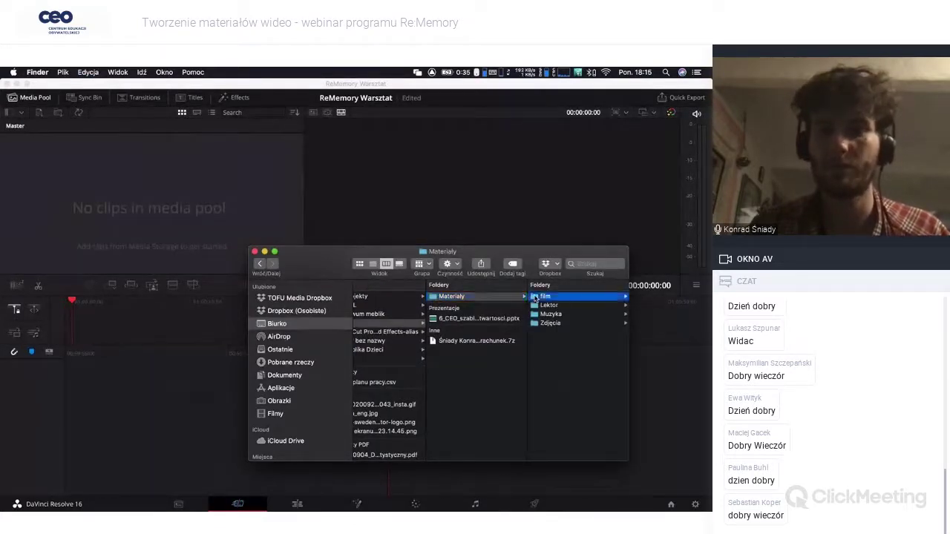
pyautogui.press('Down')
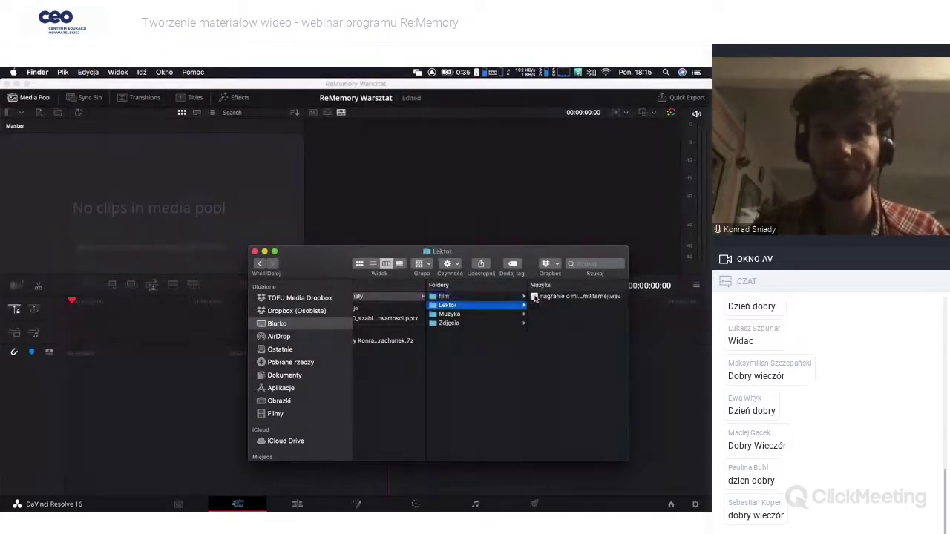
pyautogui.press('Down')
pyautogui.press('Down')
pyautogui.press('Up')
pyautogui.press('Up')
pyautogui.press('Up')
pyautogui.press('Down')
pyautogui.press('Down')
pyautogui.press('Down')
pyautogui.press('Up')
pyautogui.press('Up')
pyautogui.press('Up')
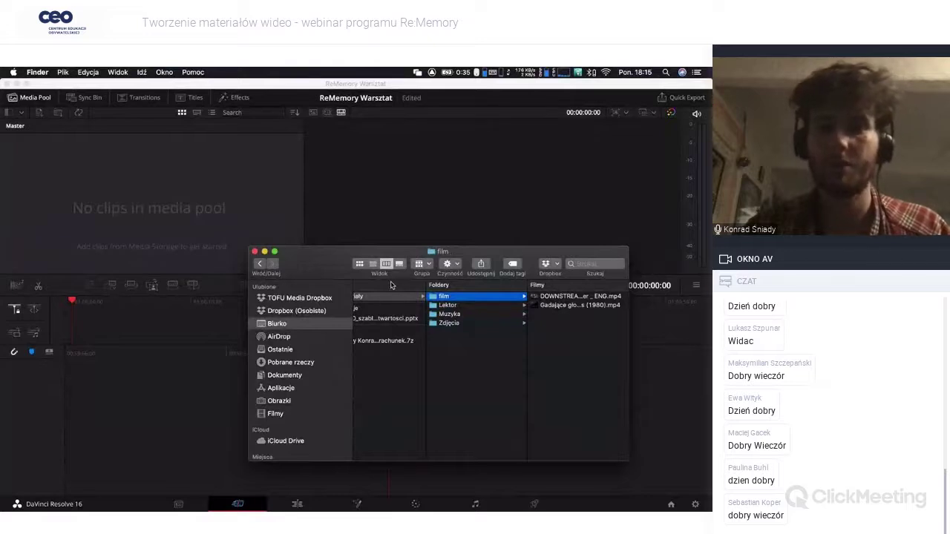
# Step: Drag the Materiały media into the media pool and match the timeline frame rate to the clips
pyautogui.moveTo(389, 299); pyautogui.dragTo(169, 200)
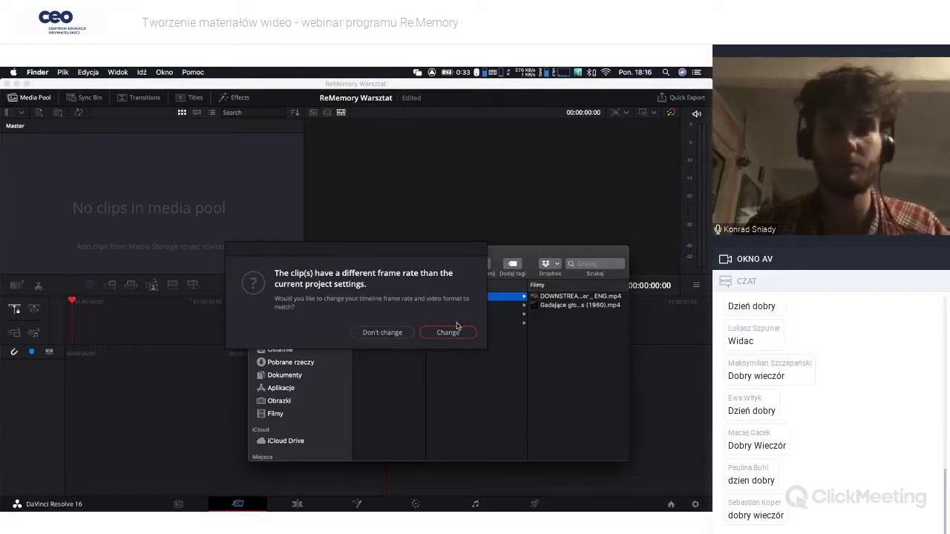
pyautogui.click(449, 331)
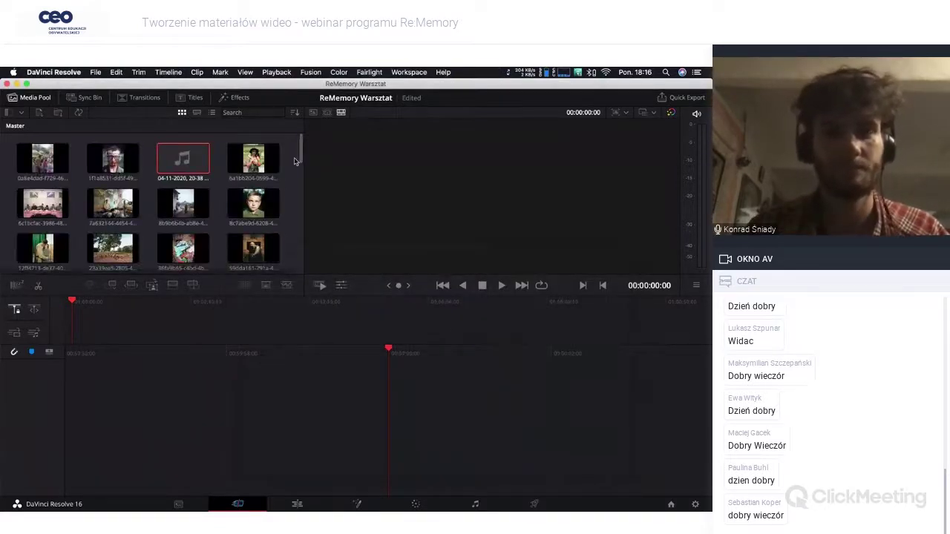
pyautogui.click(43, 163)
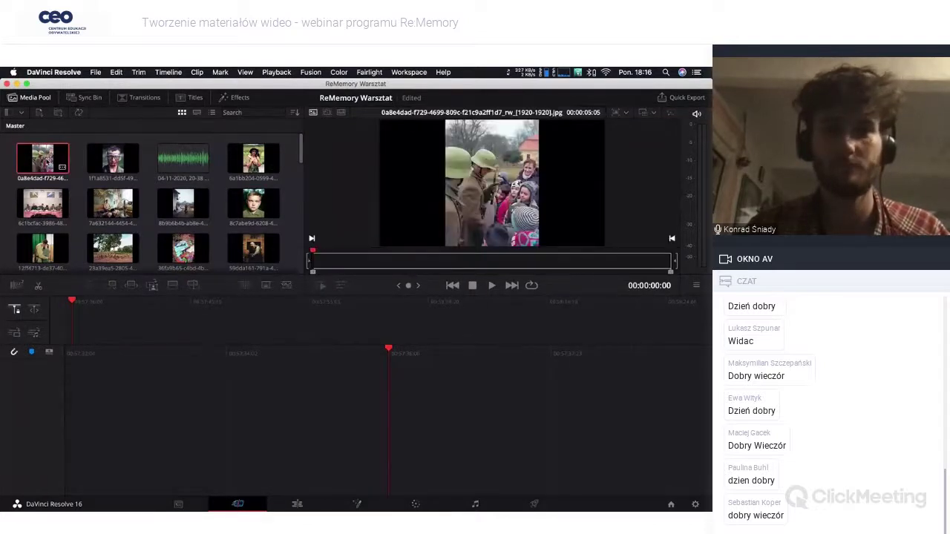
pyautogui.click(132, 167)
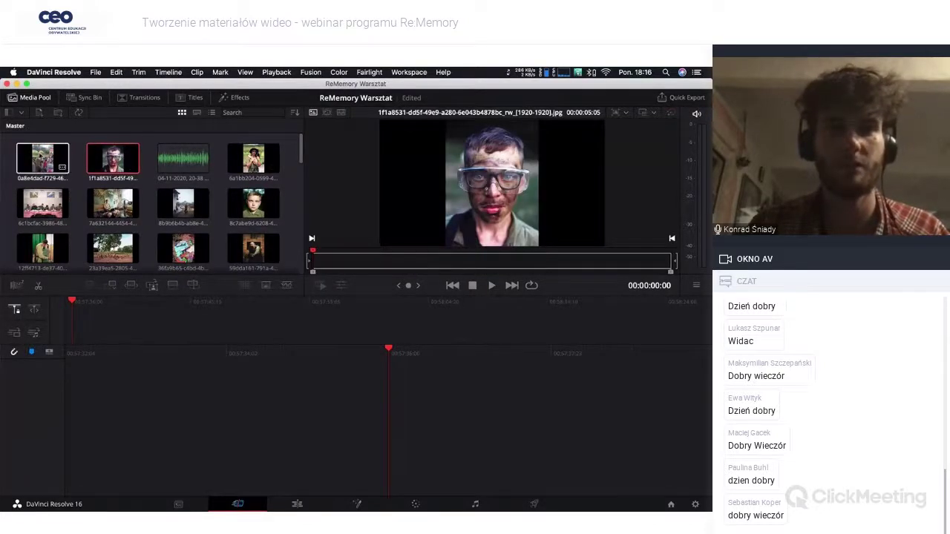
pyautogui.click(42, 158)
pyautogui.click(253, 158)
pyautogui.click(253, 201)
pyautogui.click(191, 204)
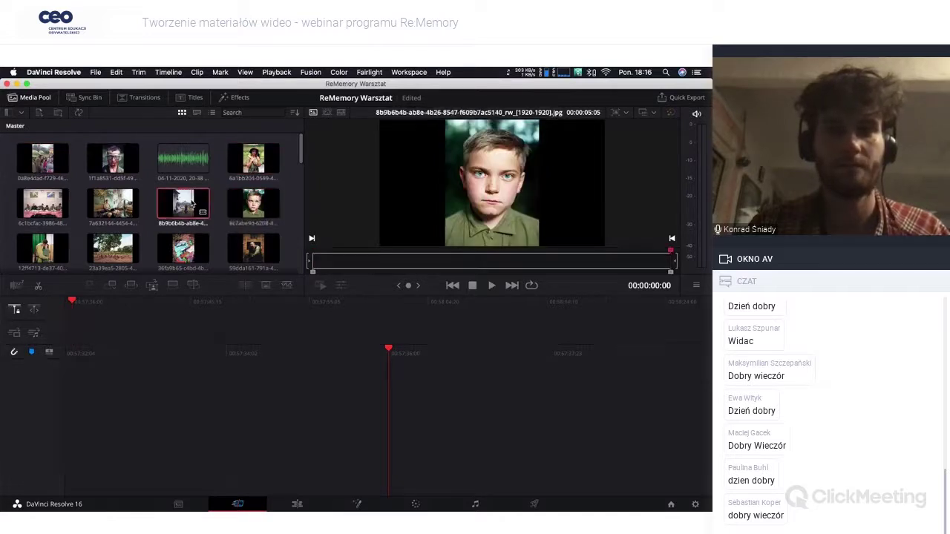
pyautogui.click(122, 202)
pyautogui.scroll(-1, 125, 206)
pyautogui.click(42, 238)
pyautogui.click(98, 239)
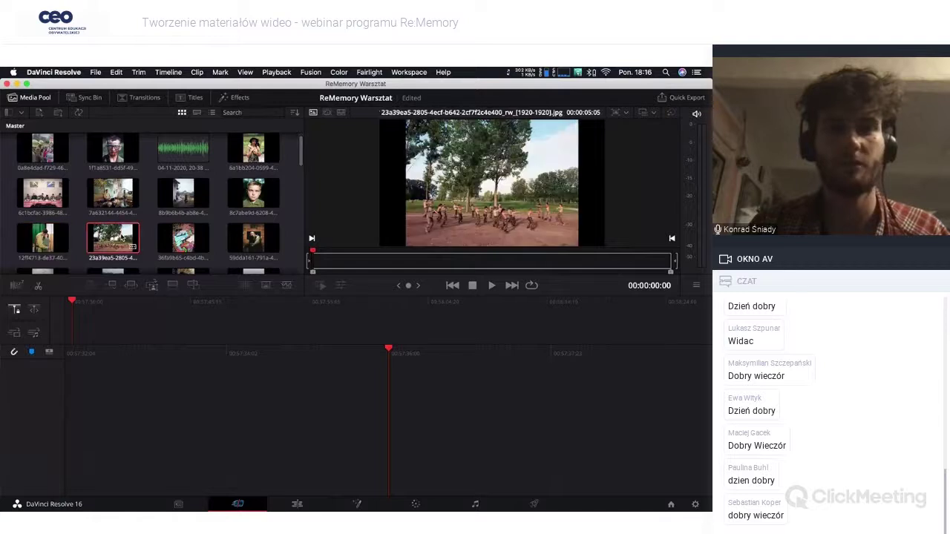
pyautogui.click(180, 236)
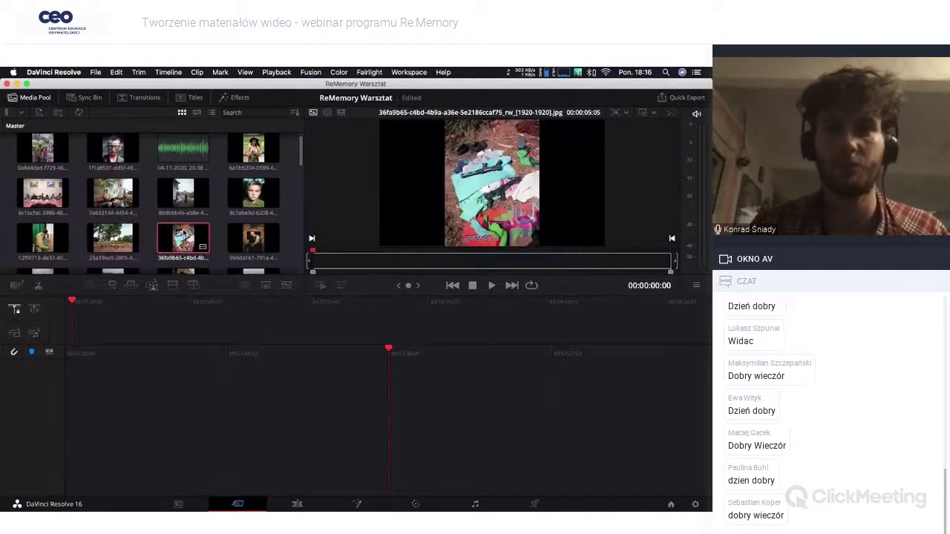
pyautogui.click(250, 233)
pyautogui.scroll(-2, 250, 233)
pyautogui.click(47, 202)
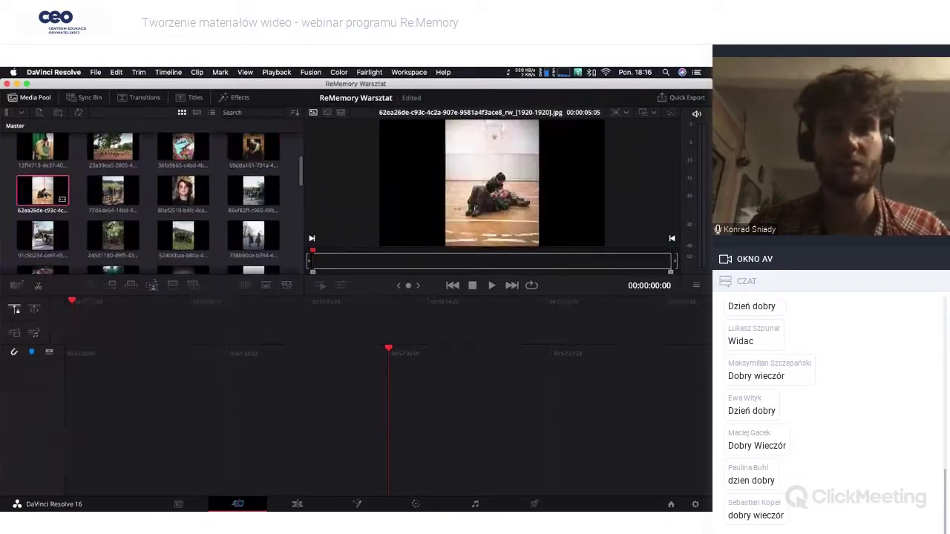
pyautogui.click(109, 194)
pyautogui.click(186, 194)
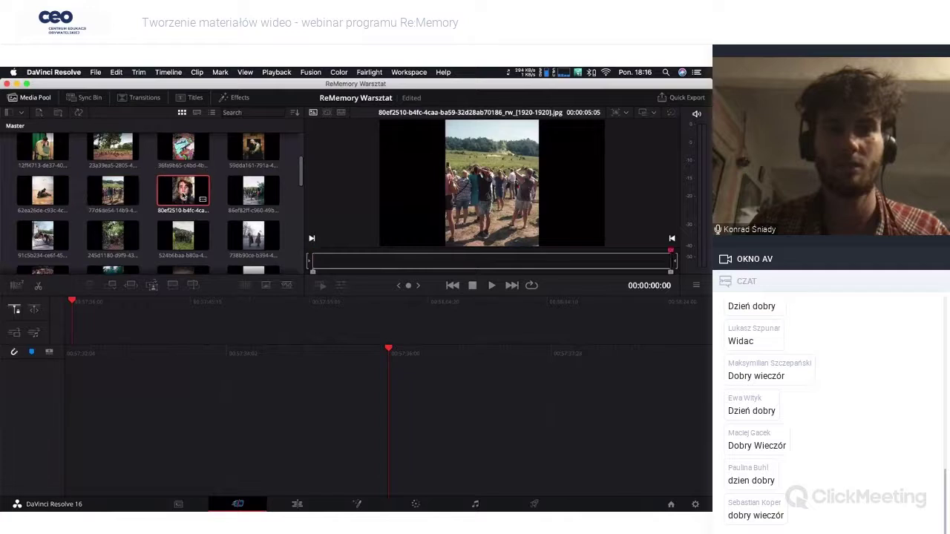
pyautogui.click(264, 195)
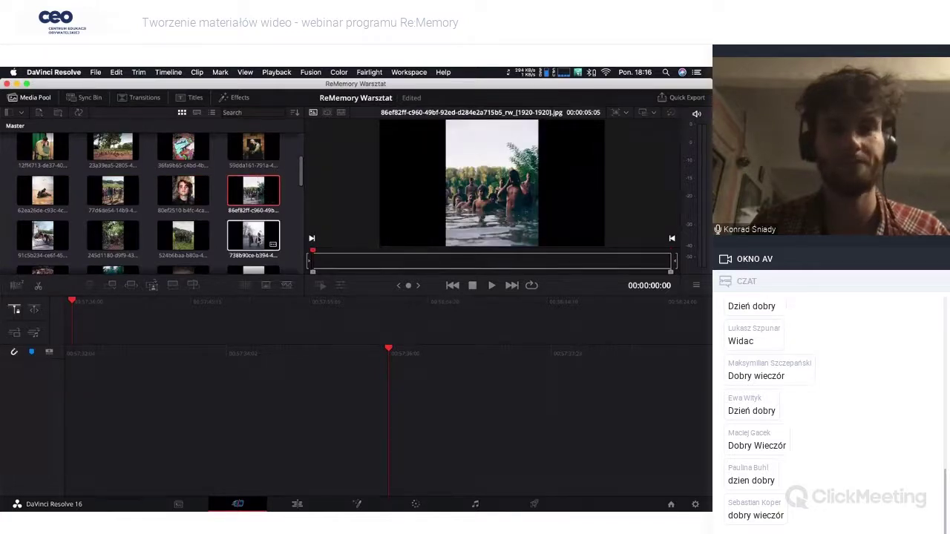
pyautogui.click(258, 237)
pyautogui.scroll(1, 258, 238)
pyautogui.scroll(2, 258, 238)
pyautogui.click(177, 158)
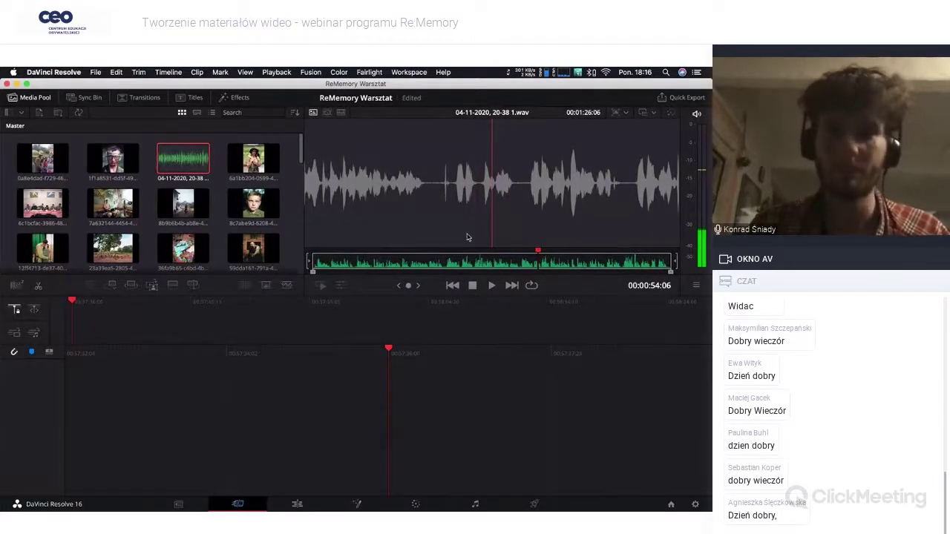
pyautogui.click(320, 260)
pyautogui.click(312, 260)
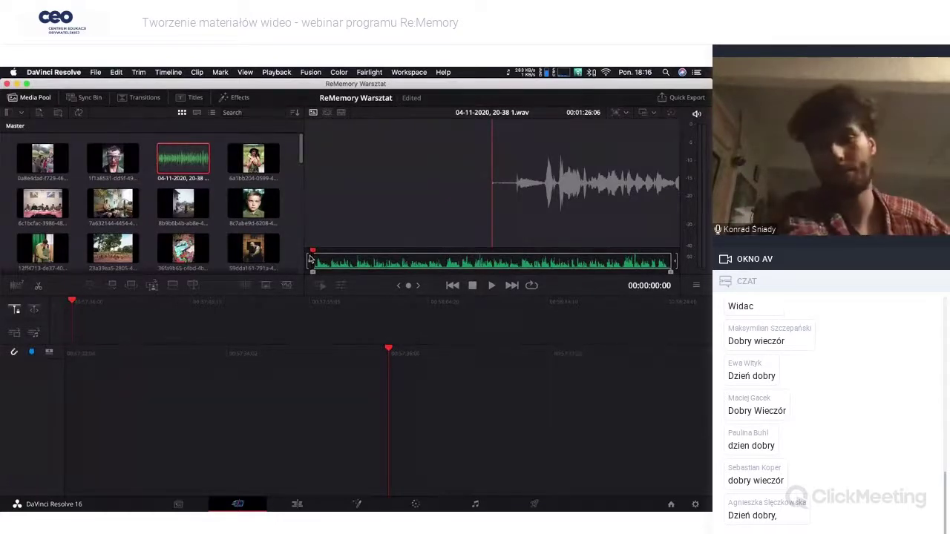
pyautogui.press('XF86AudioRaiseVolume')
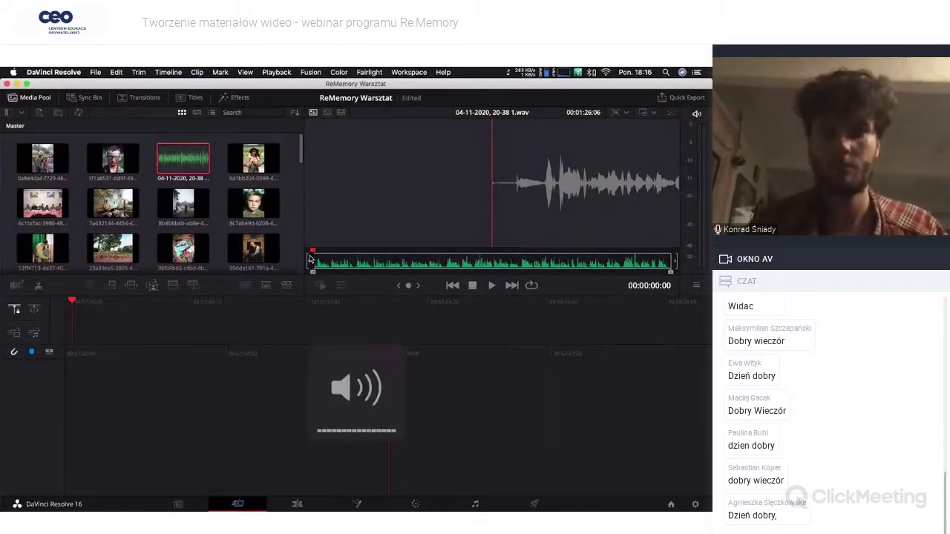
pyautogui.press('space')
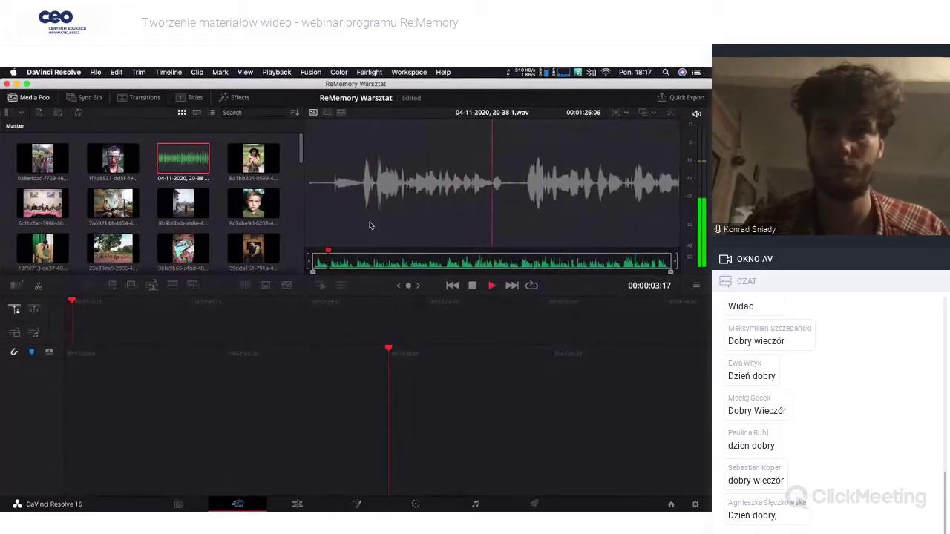
pyautogui.press('space')
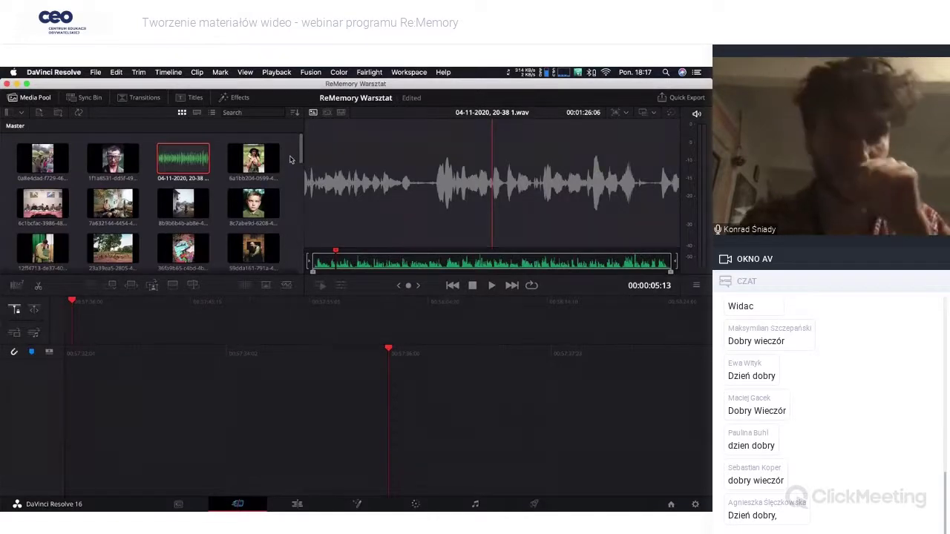
pyautogui.scroll(-3, 293, 159)
pyautogui.scroll(-2, 293, 159)
pyautogui.scroll(-2, 293, 159)
pyautogui.scroll(-2, 293, 159)
pyautogui.scroll(-2, 293, 159)
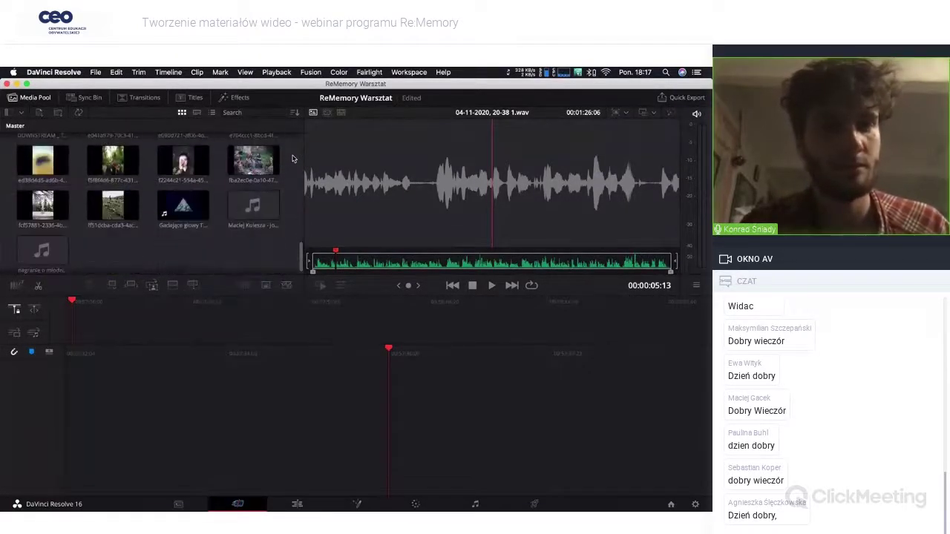
pyautogui.scroll(-2, 163, 186)
pyautogui.click(41, 176)
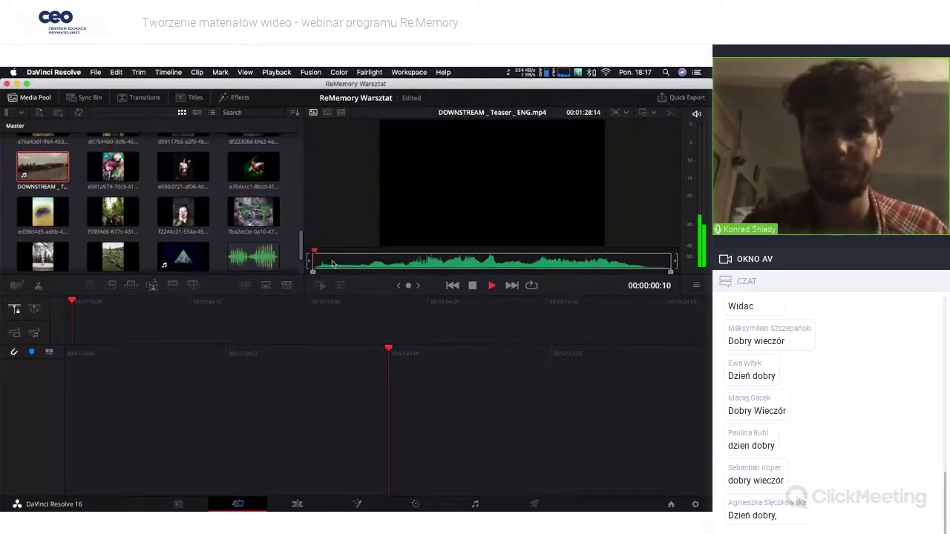
pyautogui.moveTo(321, 254); pyautogui.dragTo(330, 254)
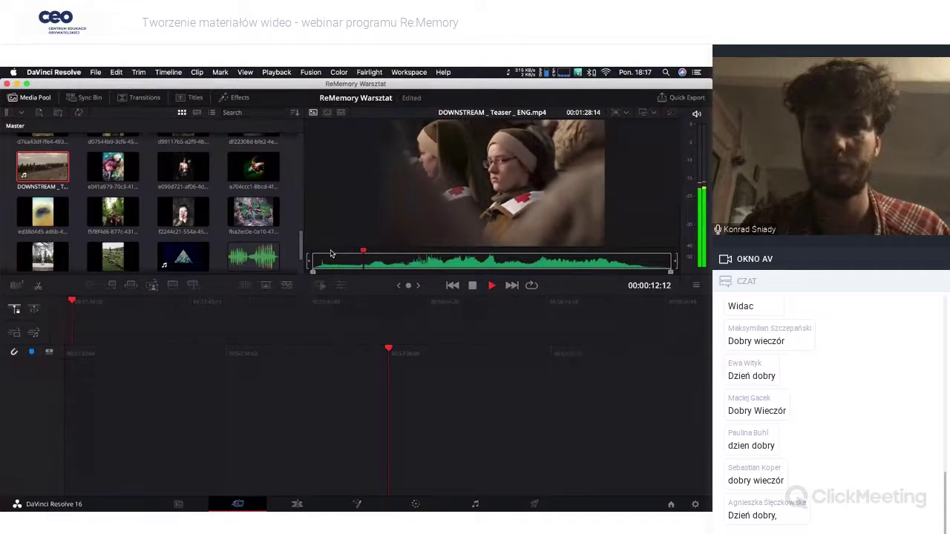
pyautogui.scroll(-2, 230, 198)
pyautogui.click(183, 224)
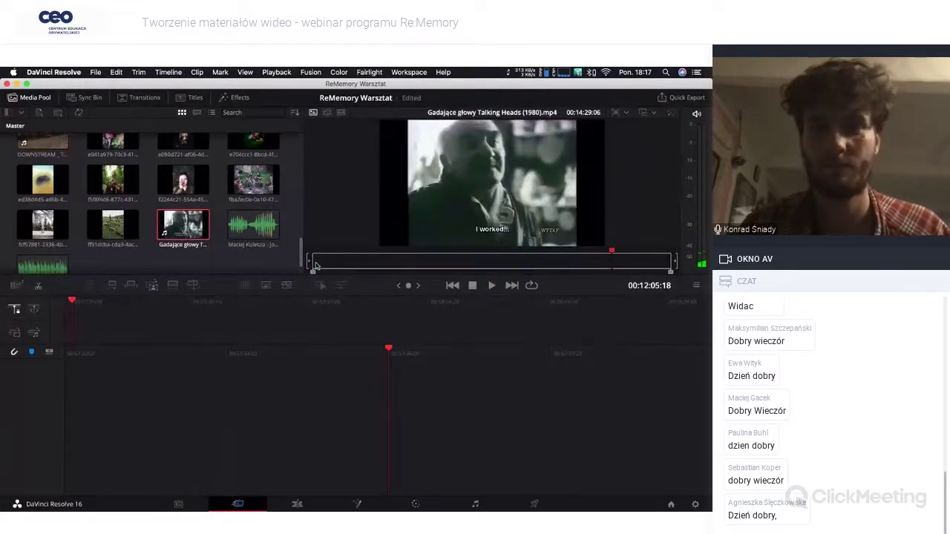
pyautogui.moveTo(315, 264); pyautogui.dragTo(339, 259)
pyautogui.press('space')
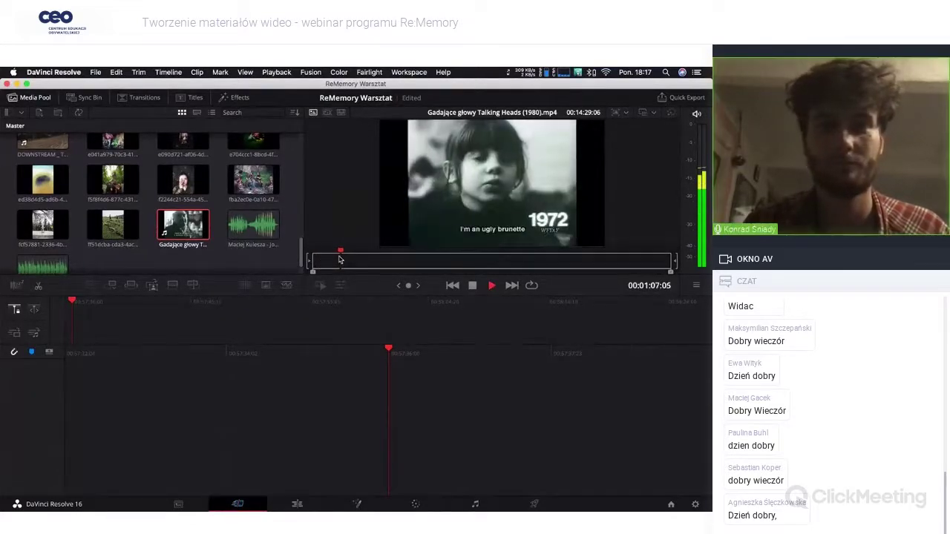
pyautogui.press('space')
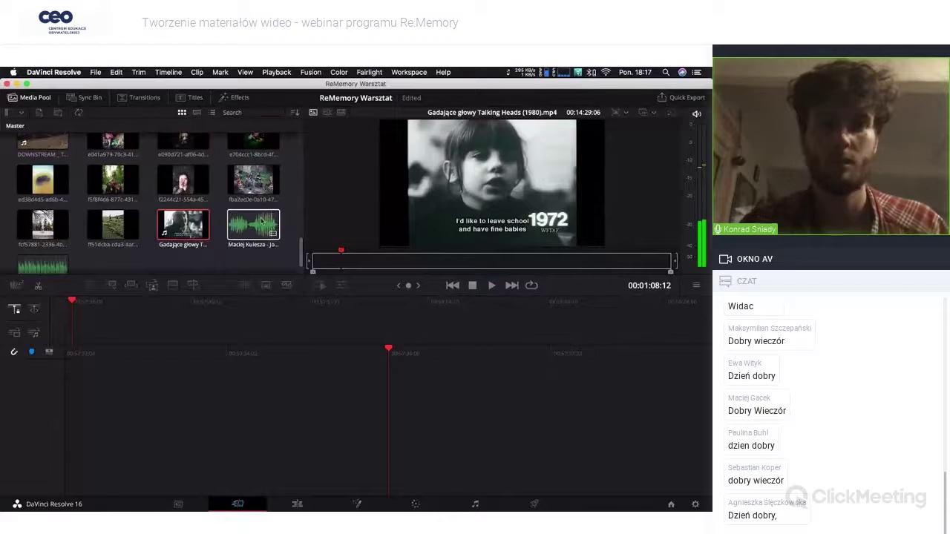
pyautogui.click(262, 221)
pyautogui.press('space')
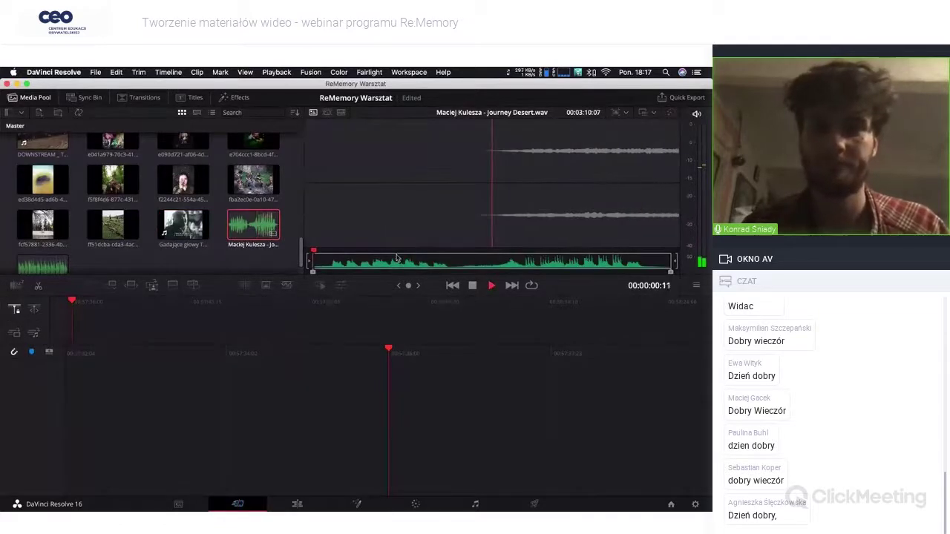
pyautogui.click(371, 264)
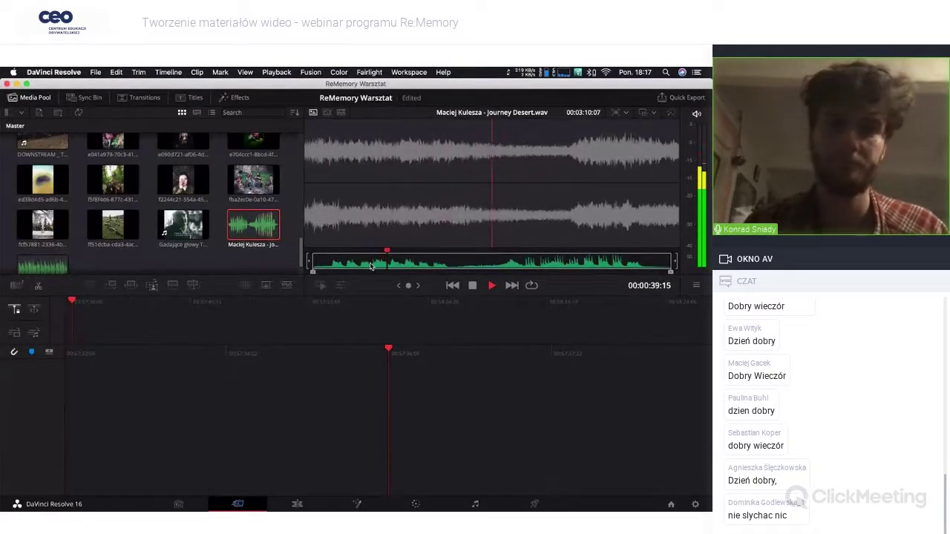
pyautogui.click(239, 261)
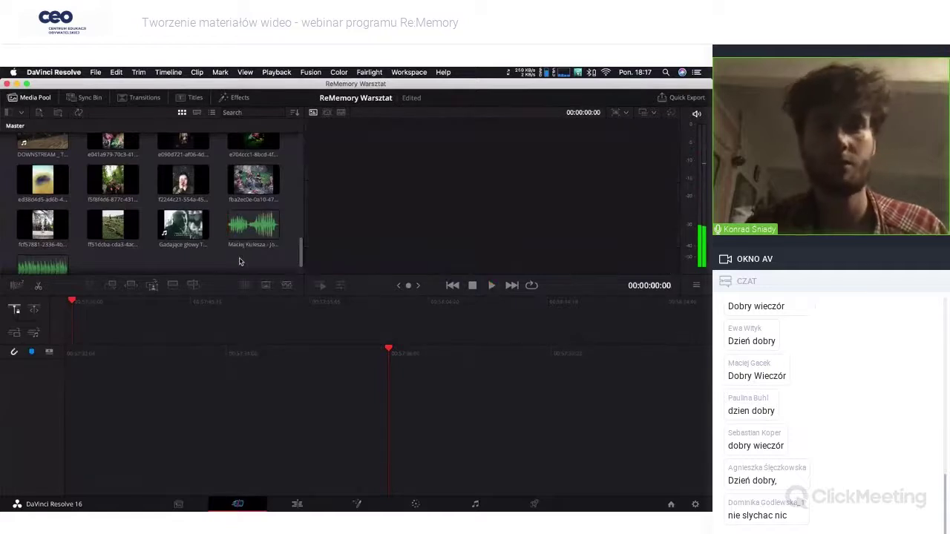
pyautogui.scroll(10, 250, 227)
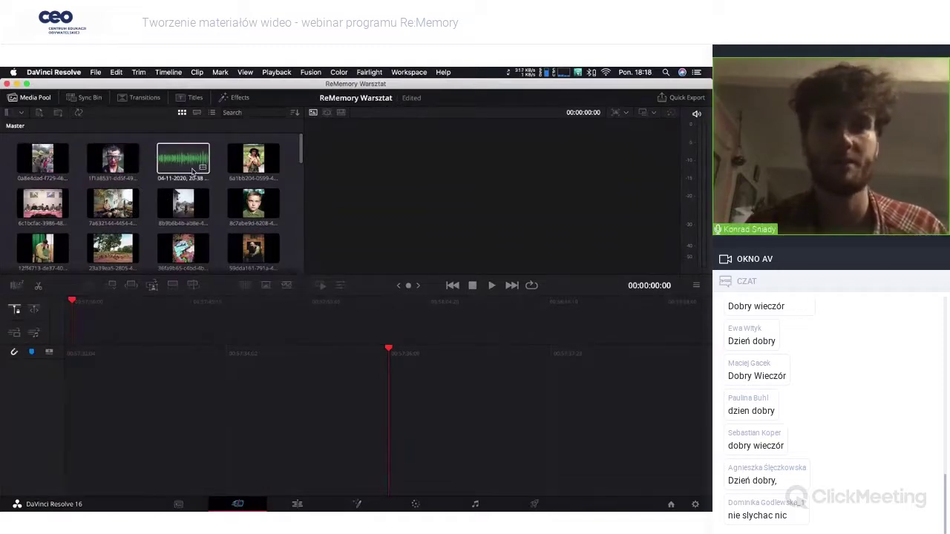
pyautogui.click(170, 165)
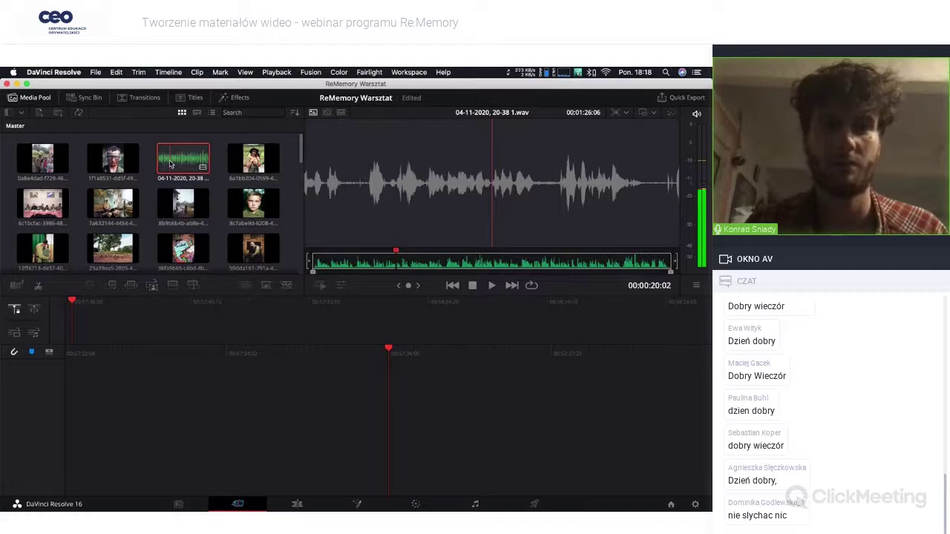
pyautogui.click(170, 164)
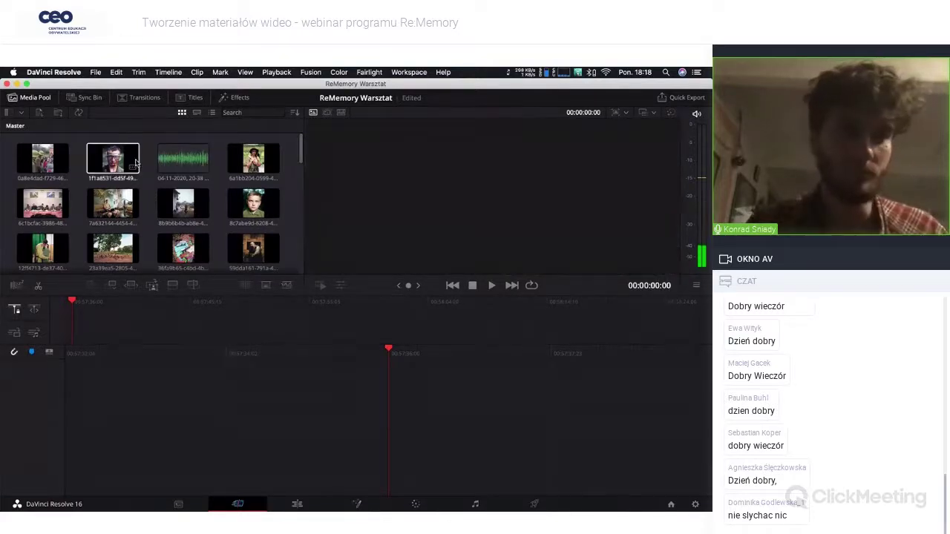
pyautogui.click(43, 159)
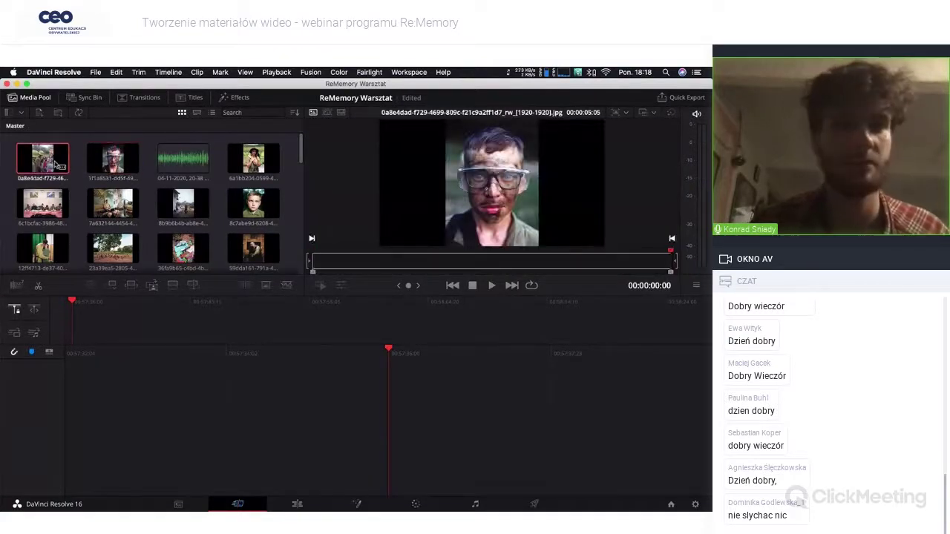
pyautogui.click(43, 203)
pyautogui.click(113, 204)
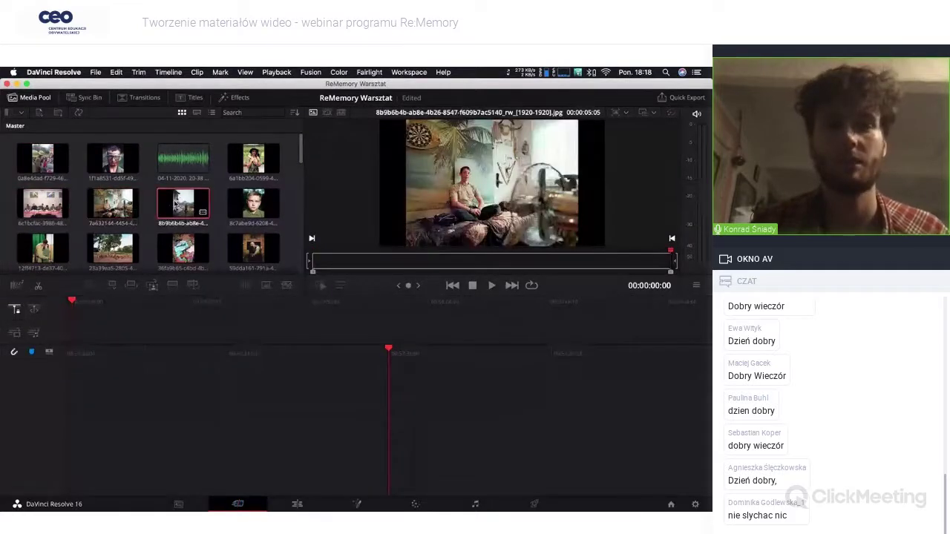
pyautogui.click(182, 204)
pyautogui.click(253, 203)
pyautogui.click(253, 249)
pyautogui.click(182, 248)
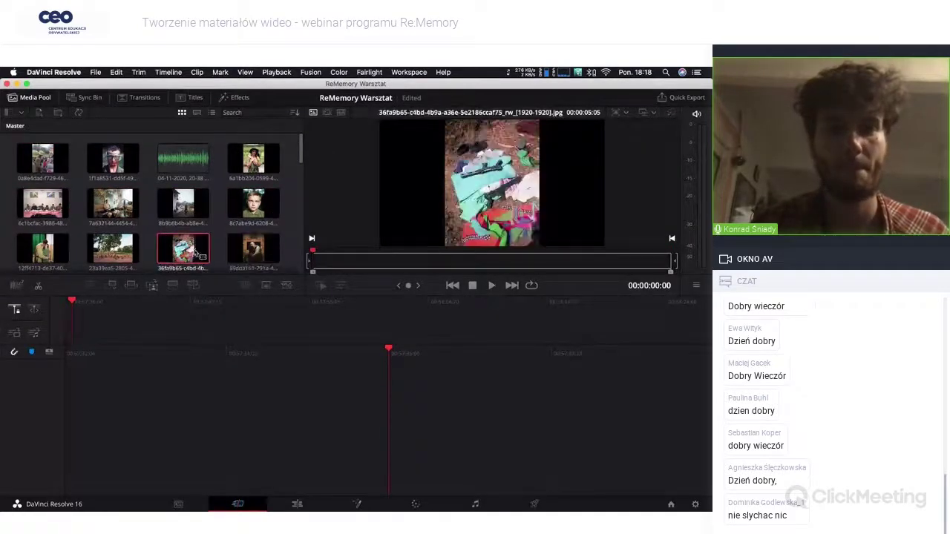
pyautogui.click(113, 248)
pyautogui.click(43, 249)
pyautogui.scroll(-5, 41, 253)
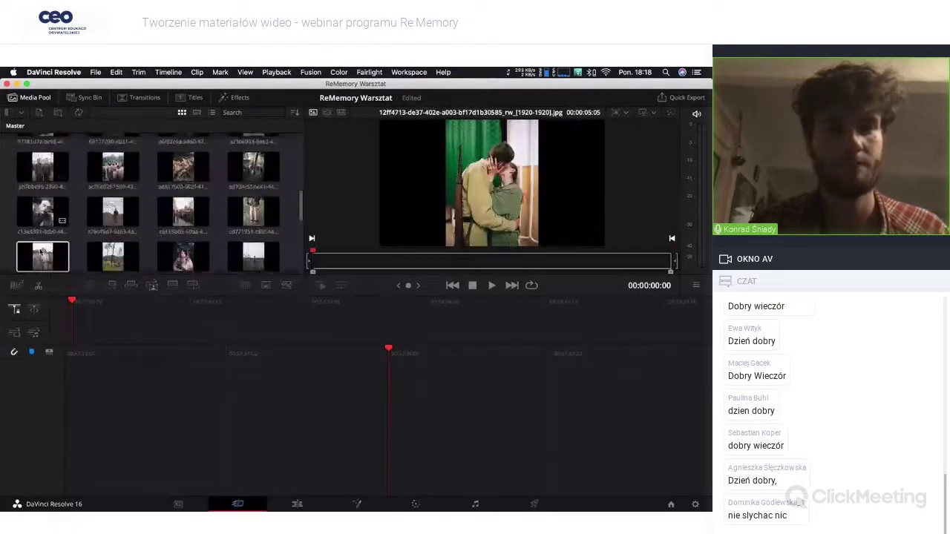
pyautogui.scroll(-3, 41, 252)
pyautogui.scroll(-3, 37, 181)
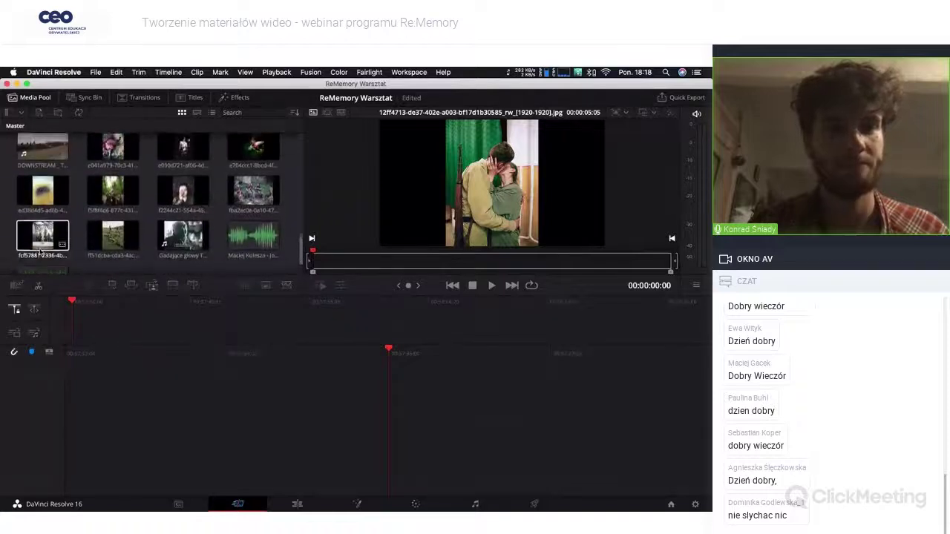
pyautogui.click(34, 178)
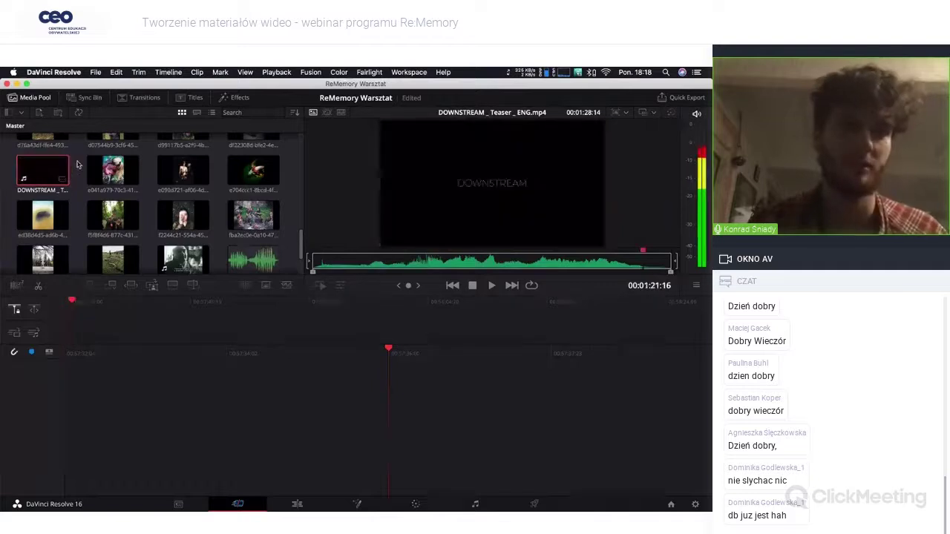
pyautogui.scroll(-2, 78, 163)
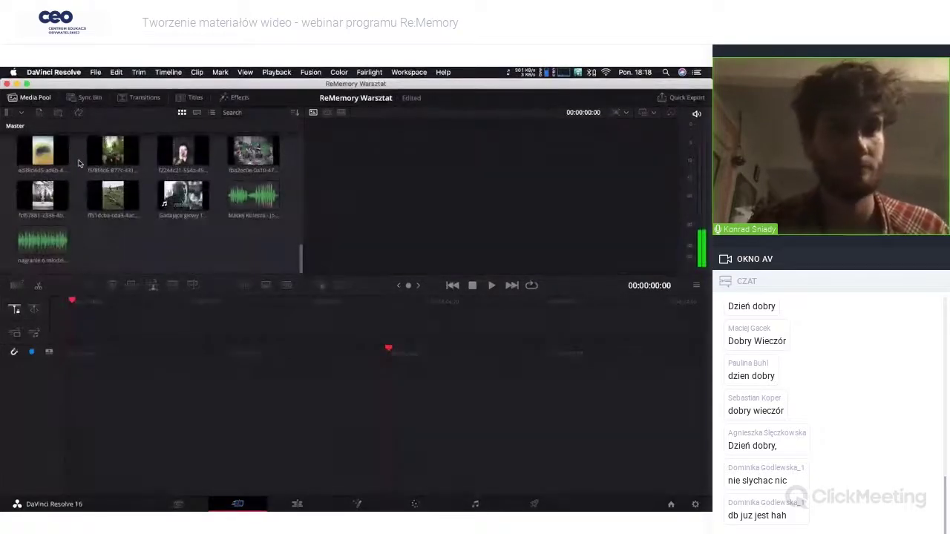
pyautogui.scroll(2, 101, 182)
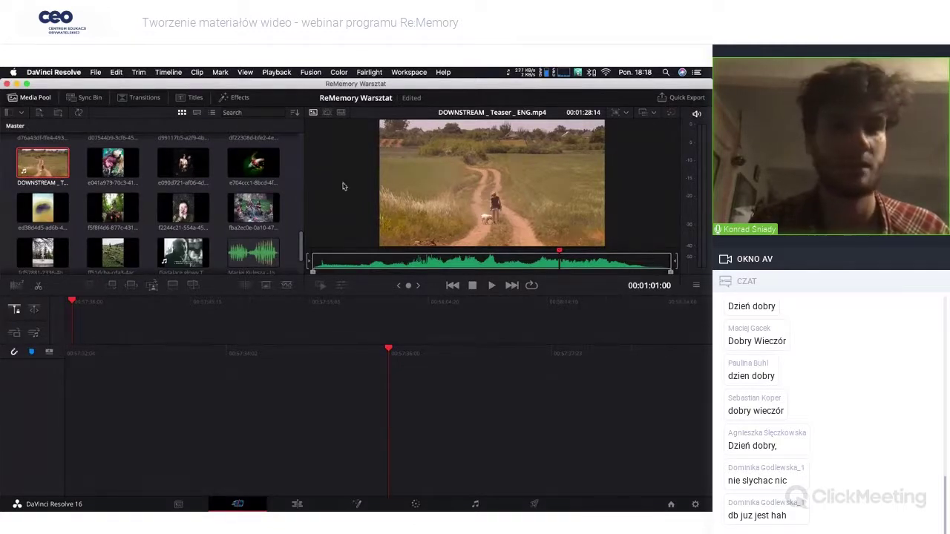
pyautogui.click(113, 163)
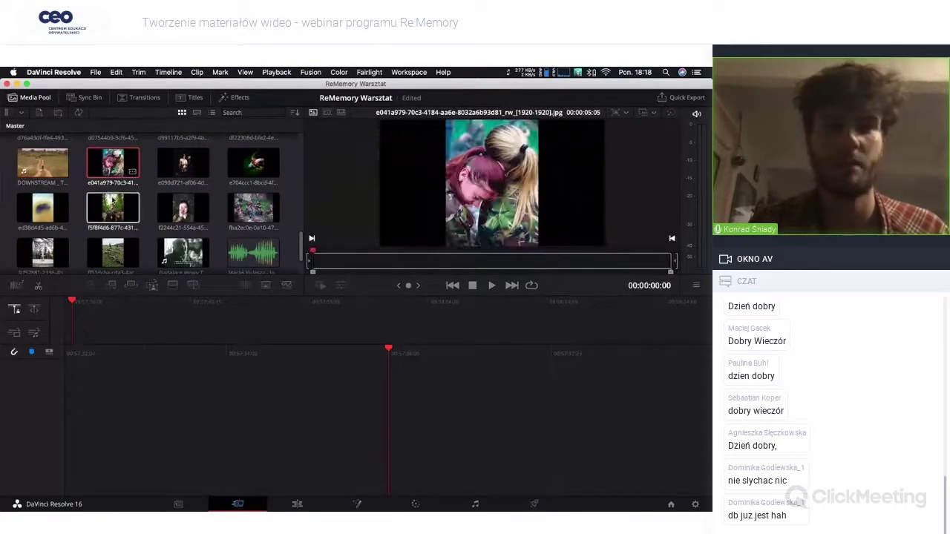
pyautogui.click(113, 207)
pyautogui.click(55, 210)
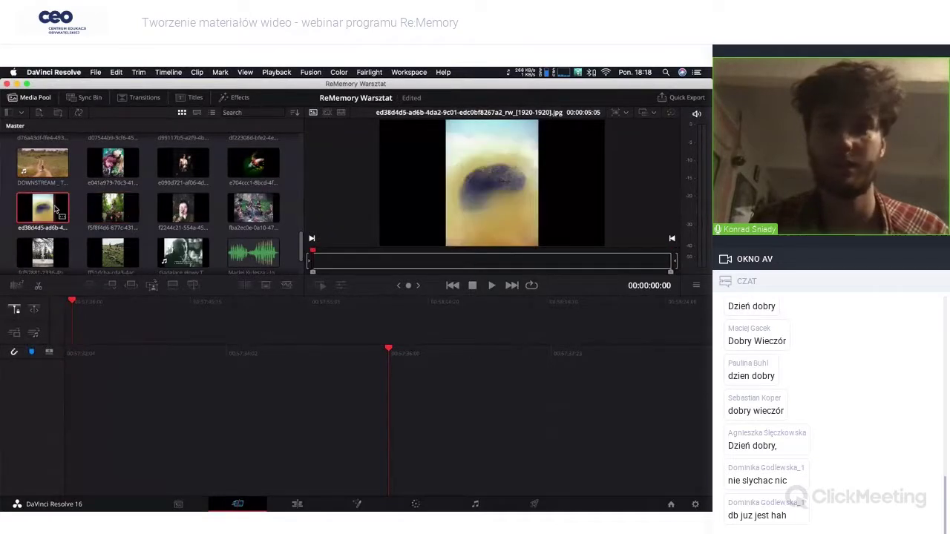
pyautogui.click(182, 208)
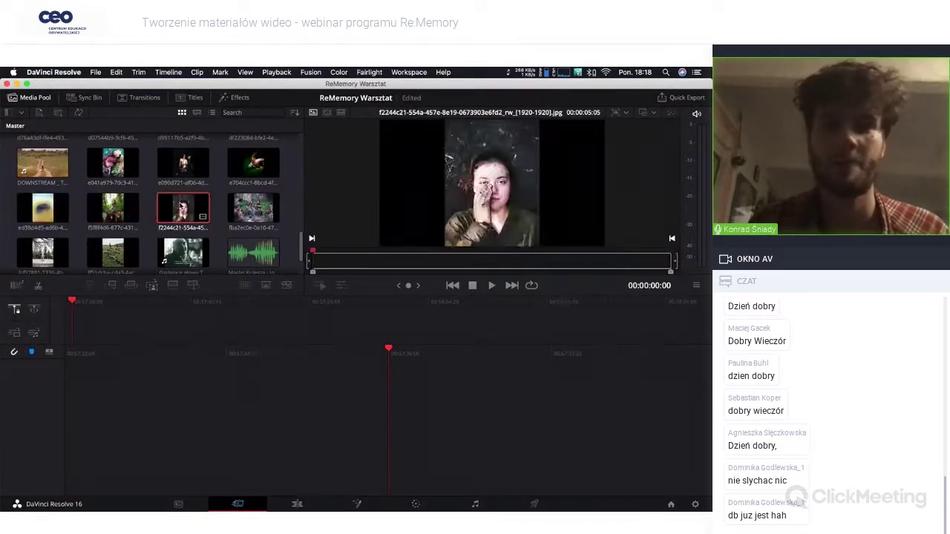
pyautogui.click(42, 252)
pyautogui.click(113, 253)
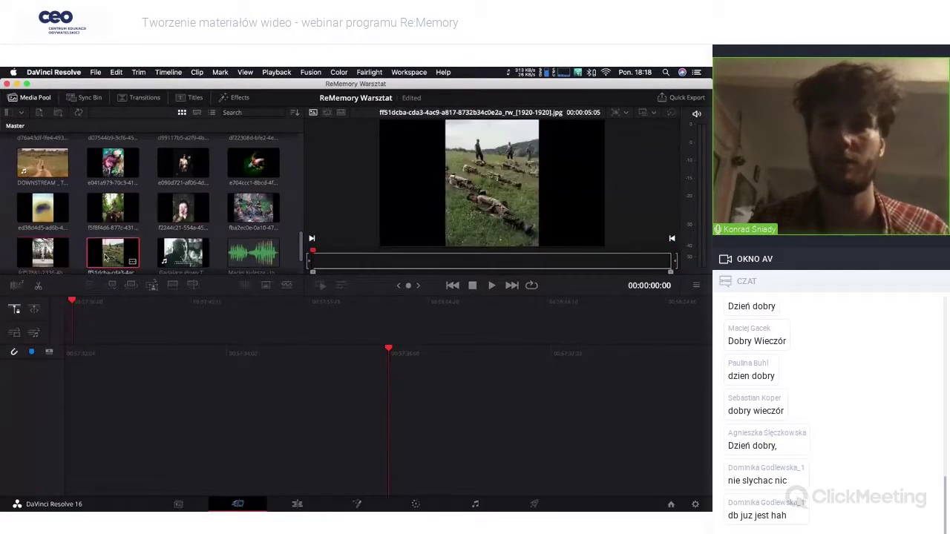
pyautogui.scroll(1, 105, 257)
pyautogui.scroll(2, 105, 256)
pyautogui.scroll(2, 119, 249)
pyautogui.scroll(2, 141, 241)
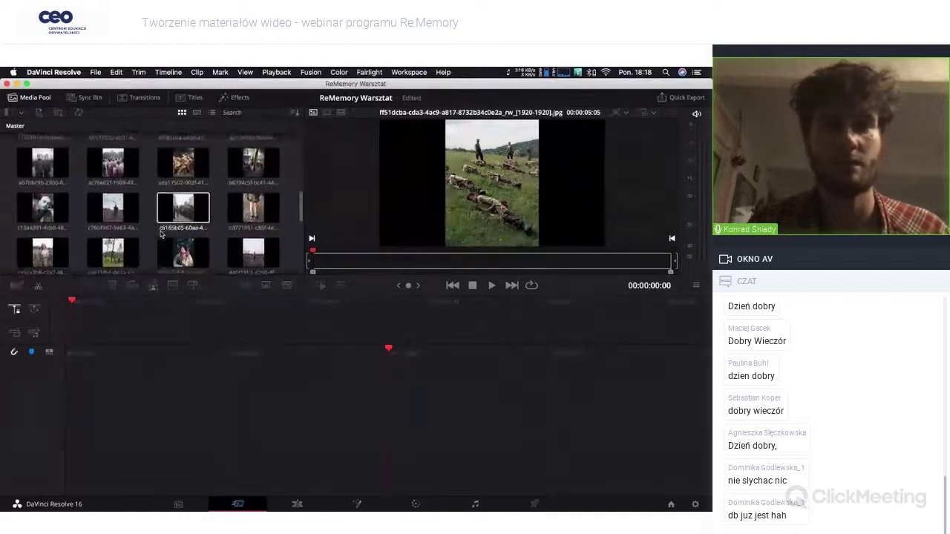
pyautogui.scroll(2, 161, 234)
pyautogui.click(177, 194)
pyautogui.scroll(2, 149, 194)
pyautogui.click(103, 191)
pyautogui.scroll(4, 141, 193)
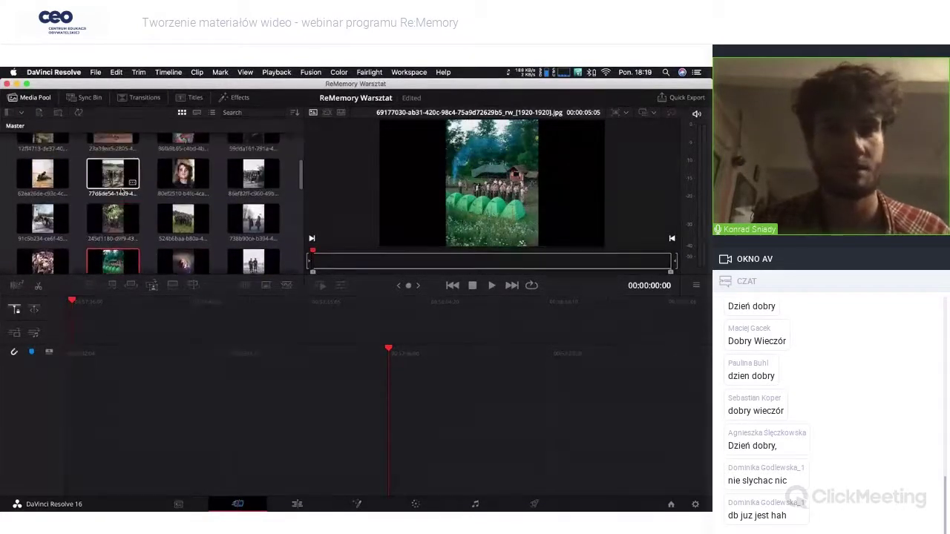
pyautogui.scroll(4, 133, 200)
pyautogui.click(115, 215)
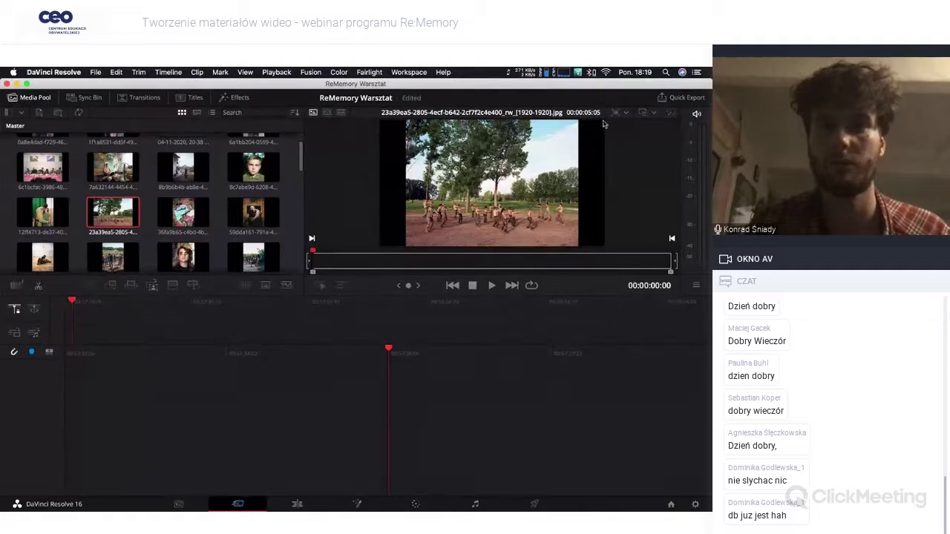
pyautogui.moveTo(698, 253)
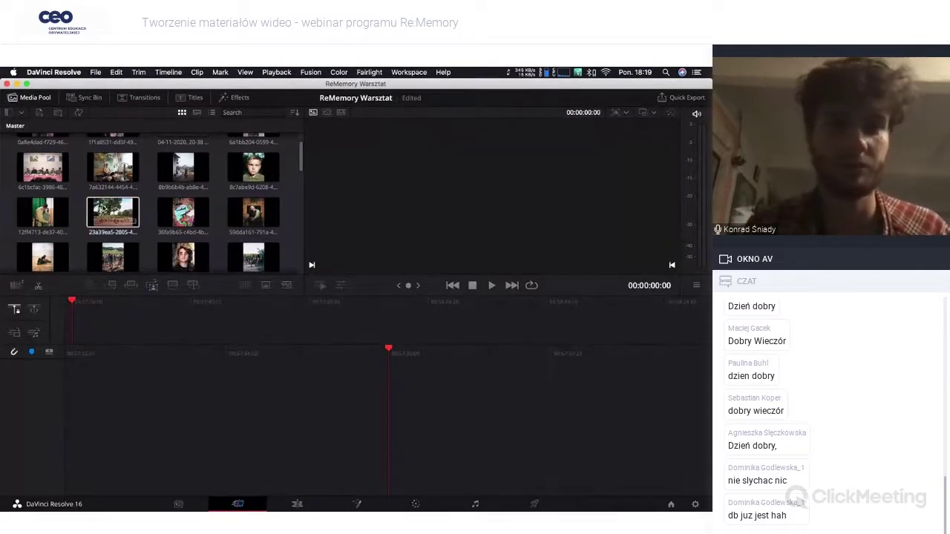
pyautogui.scroll(1, 113, 208)
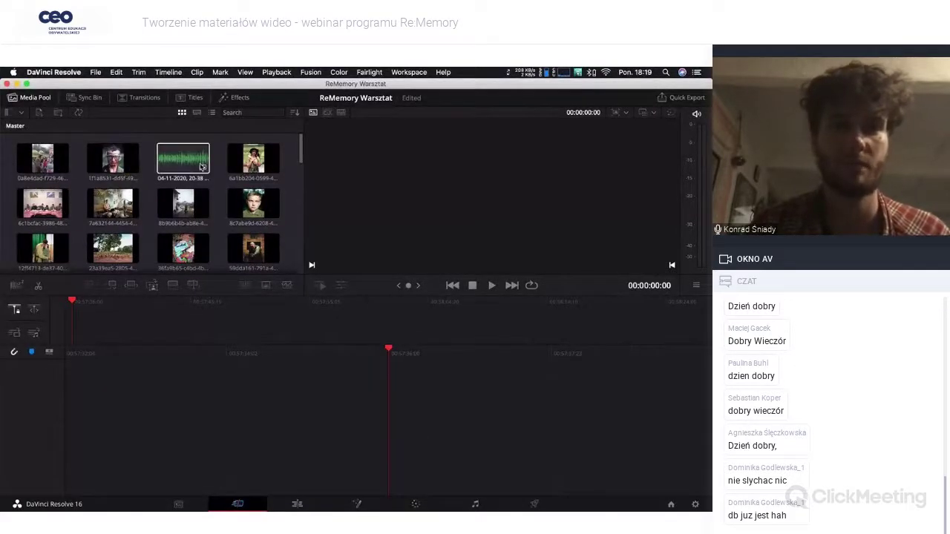
pyautogui.click(186, 162)
pyautogui.click(212, 113)
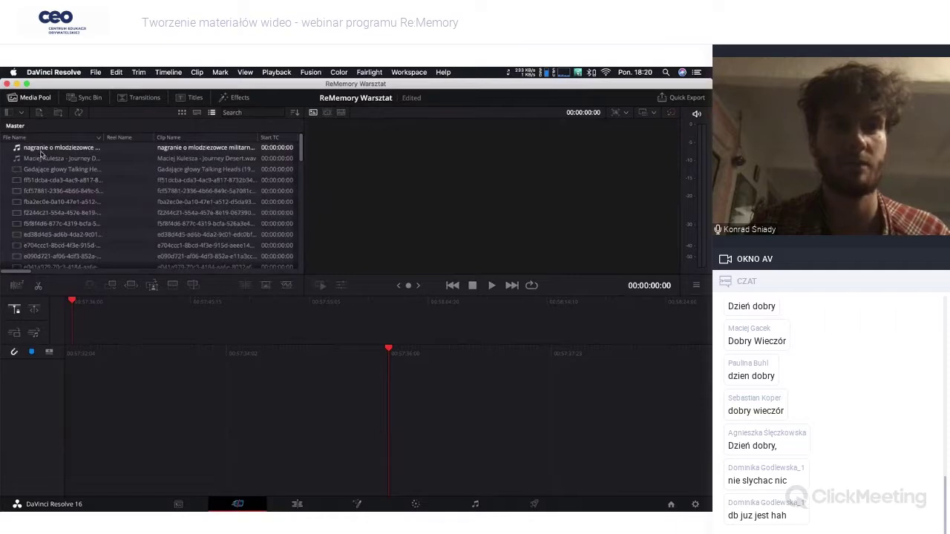
pyautogui.scroll(-5, 46, 215)
pyautogui.scroll(5, 46, 228)
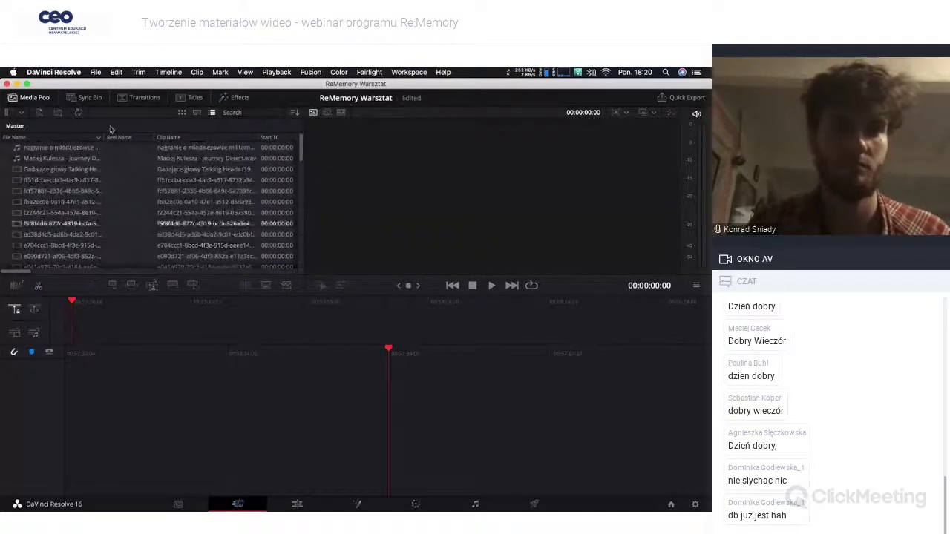
pyautogui.click(181, 113)
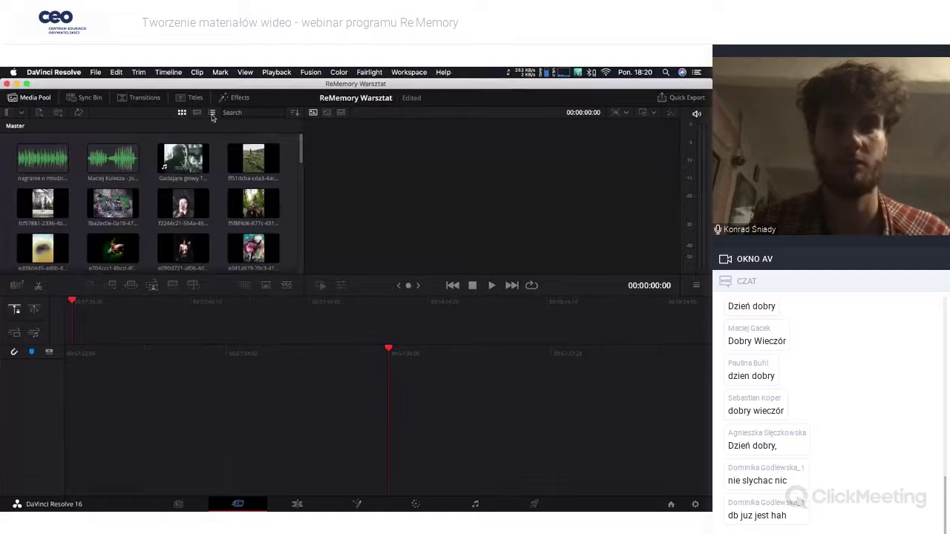
pyautogui.click(212, 112)
pyautogui.click(196, 113)
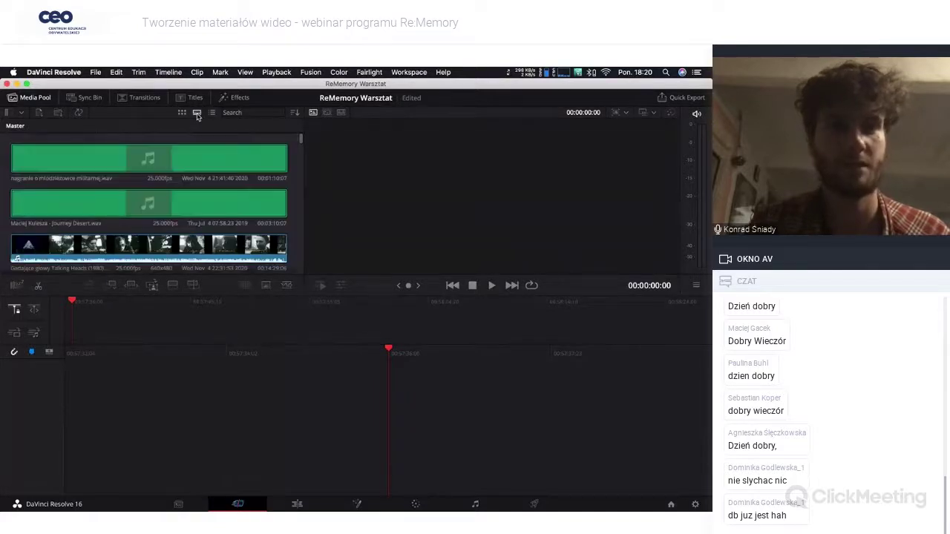
pyautogui.click(158, 178)
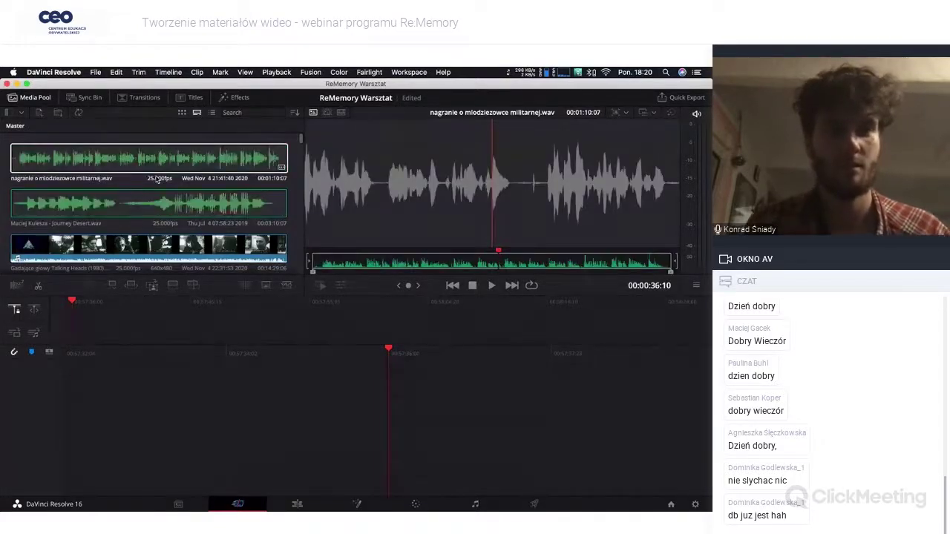
pyautogui.scroll(-2, 153, 185)
pyautogui.click(147, 188)
pyautogui.scroll(-3, 148, 200)
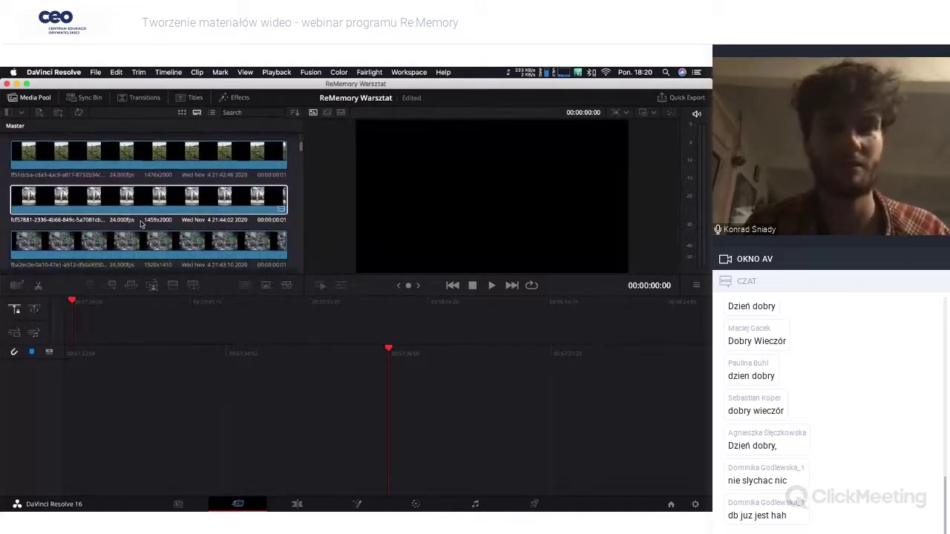
pyautogui.scroll(-3, 148, 208)
pyautogui.click(142, 230)
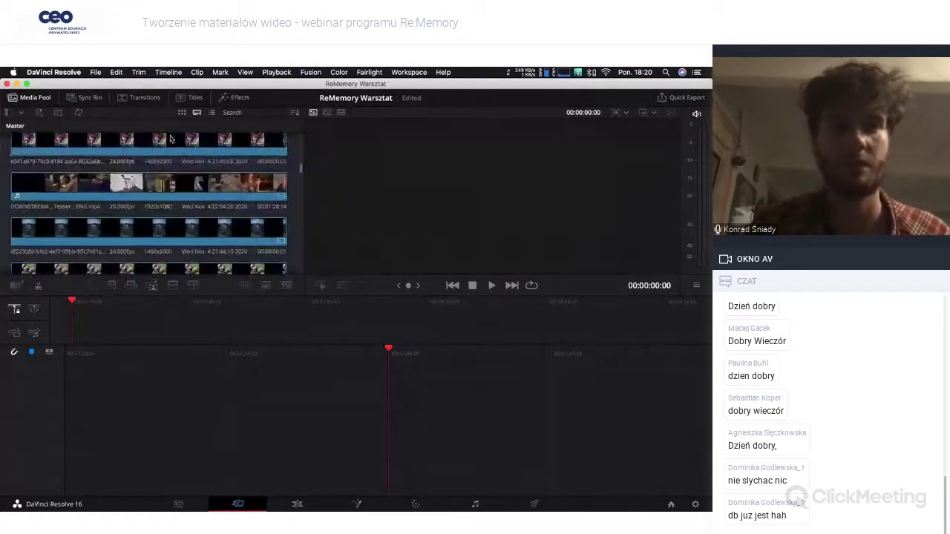
pyautogui.click(181, 112)
pyautogui.scroll(10, 187, 257)
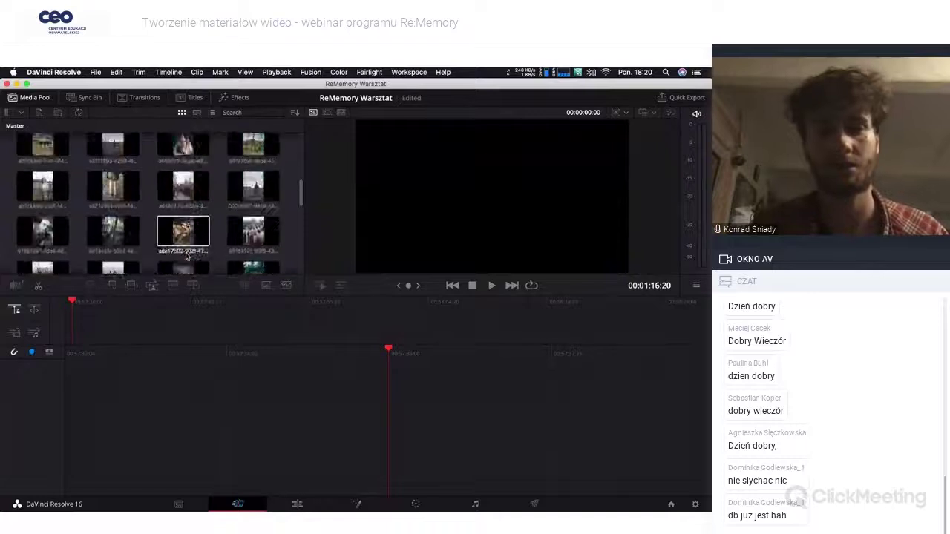
pyautogui.click(182, 229)
pyautogui.scroll(1, 148, 208)
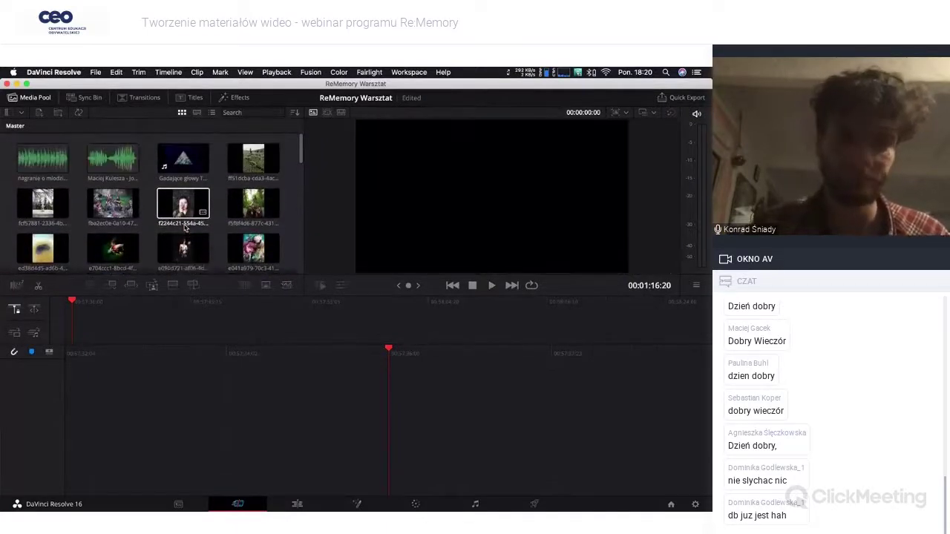
# Step: Add a new bin named Dzwieki to the media pool
pyautogui.rightClick(221, 168)
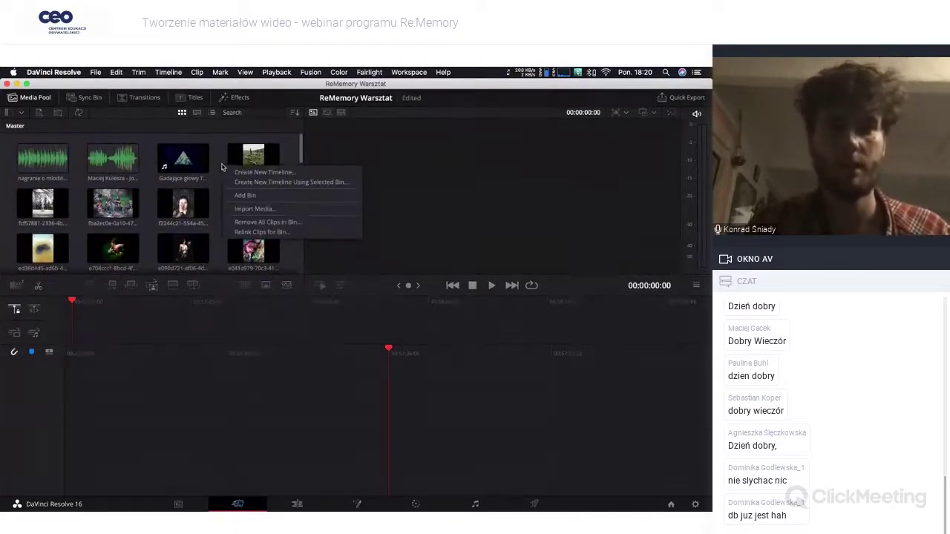
pyautogui.click(221, 162)
pyautogui.rightClick(215, 171)
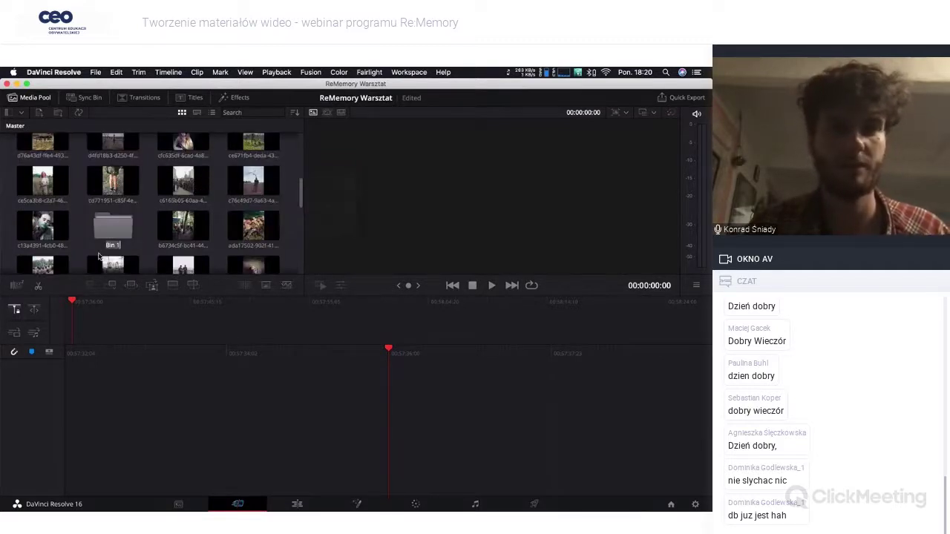
pyautogui.rightClick(147, 231)
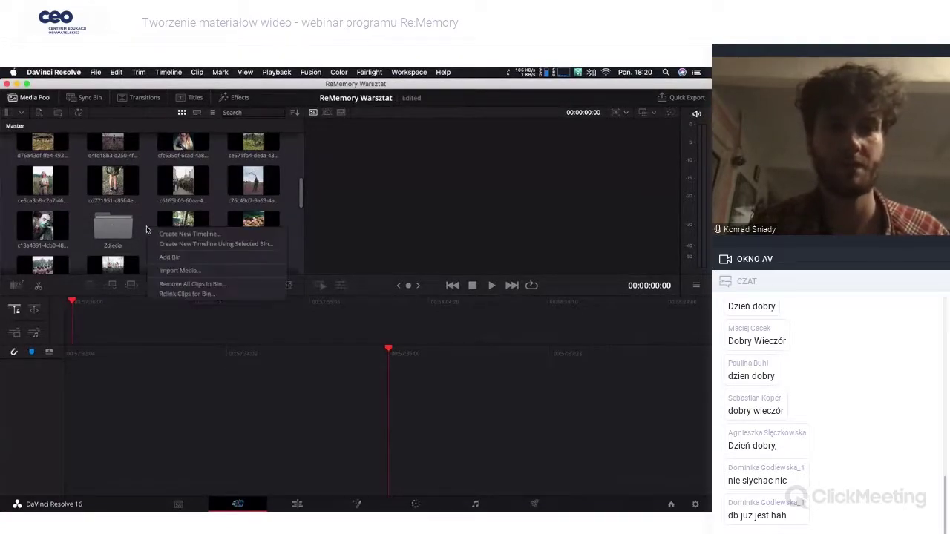
pyautogui.click(171, 261)
pyautogui.write('Dzwieki')
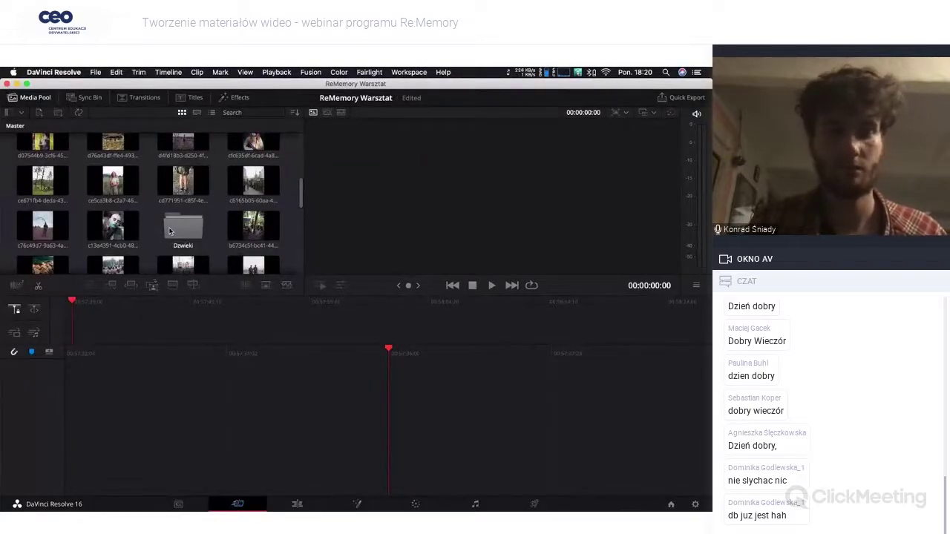
# Step: Add another bin, Muzyka, to the media pool
pyautogui.rightClick(219, 232)
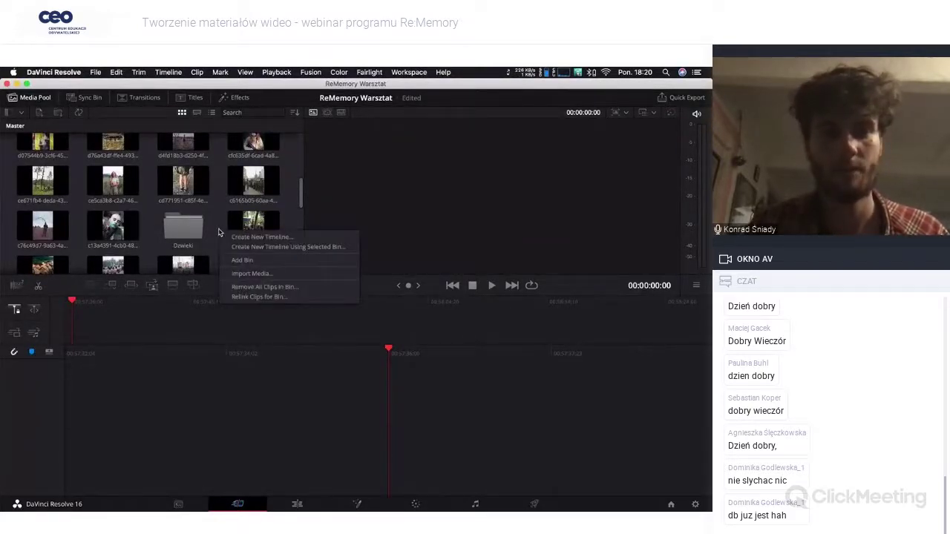
pyautogui.click(239, 260)
pyautogui.write('Muzyka')
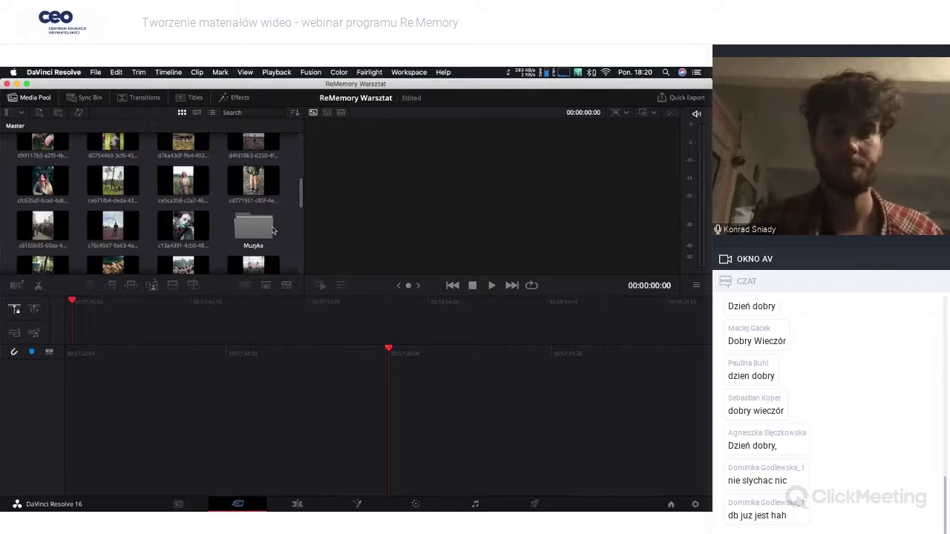
pyautogui.rightClick(216, 238)
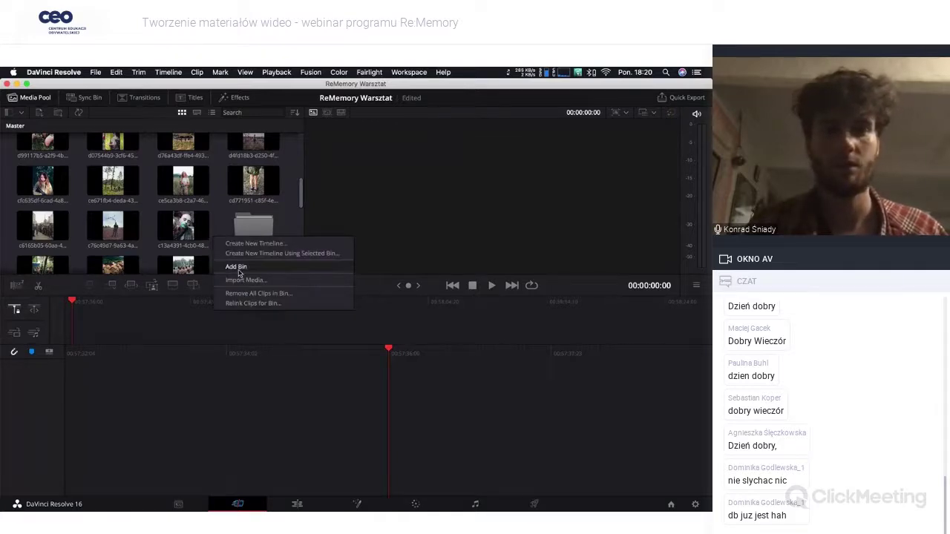
pyautogui.press('Escape')
# Step: Name the new bin Wideo and preview the voice recording and Talking Heads clips
pyautogui.write('Wideo')
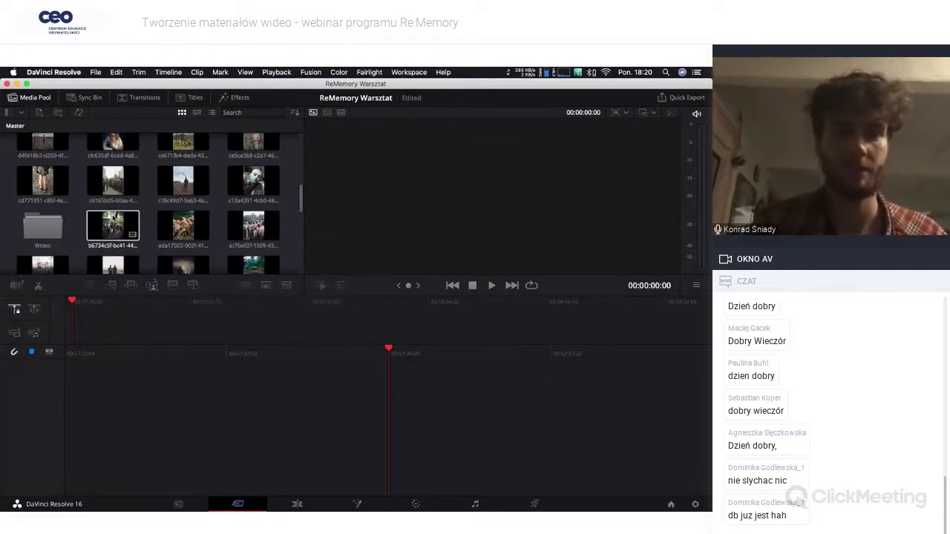
pyautogui.scroll(5, 127, 177)
pyautogui.click(128, 175)
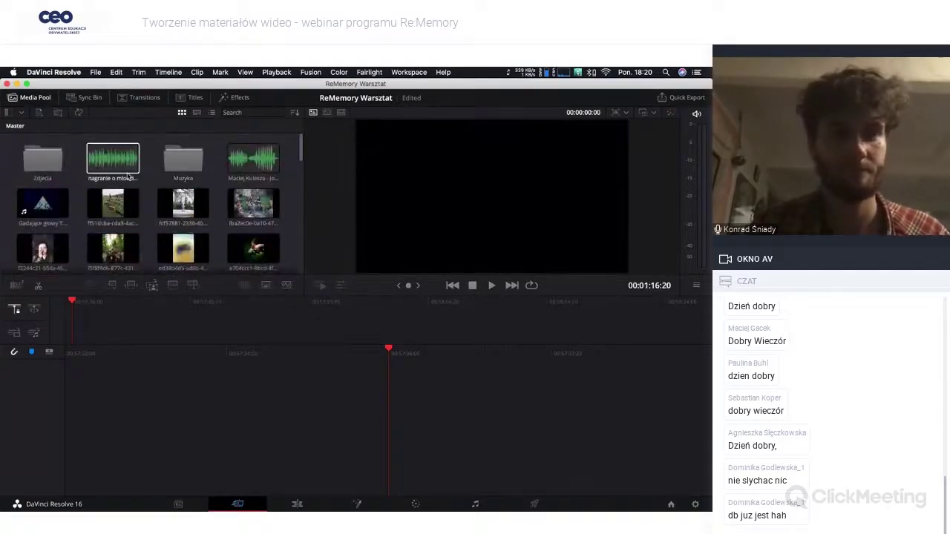
pyautogui.click(72, 192)
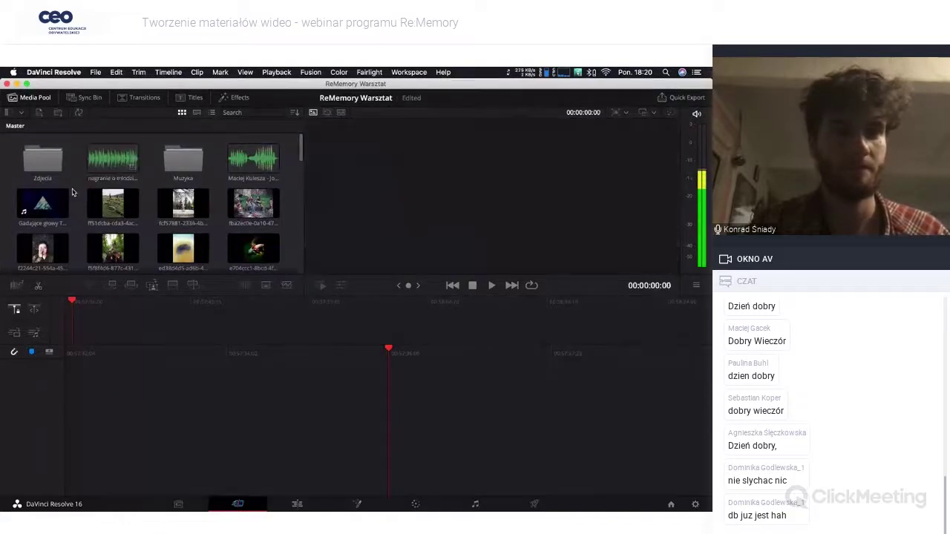
pyautogui.click(44, 202)
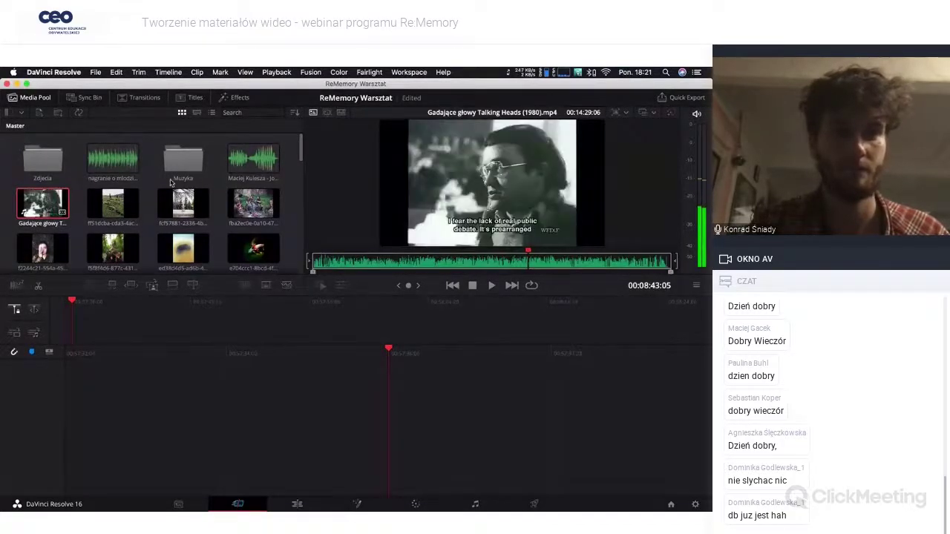
# Step: Move the Journey Desert music track into the Muzyka bin
pyautogui.click(253, 158)
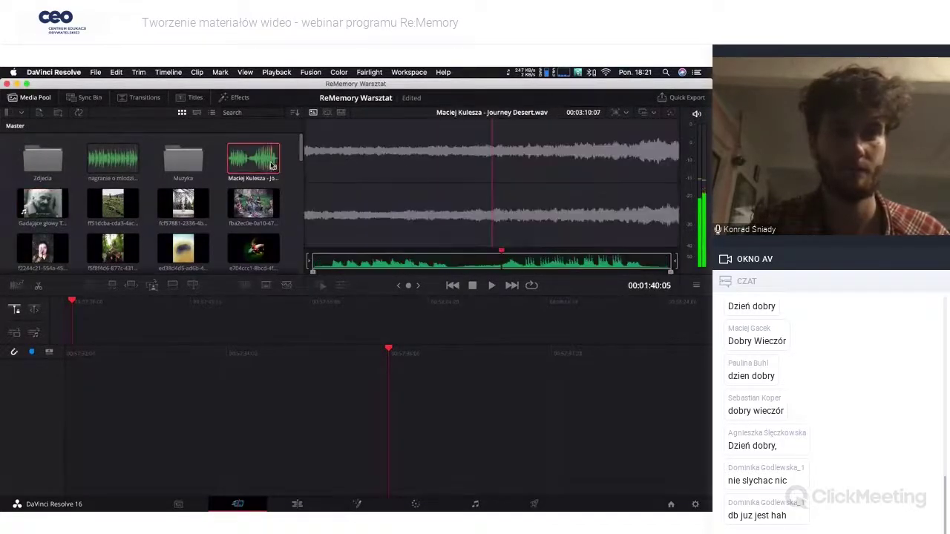
pyautogui.moveTo(177, 163); pyautogui.dragTo(179, 165)
pyautogui.click(183, 169)
pyautogui.click(222, 189)
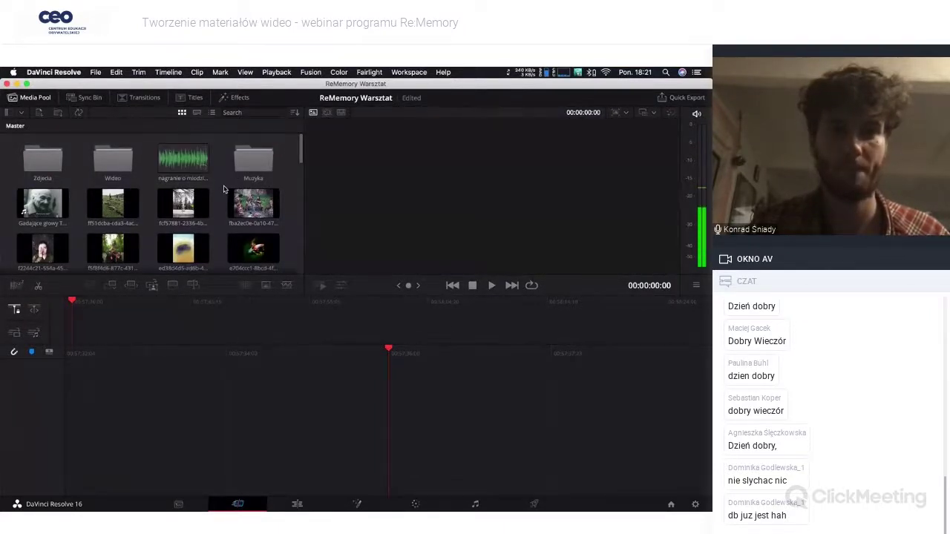
# Step: Select the photo clips and move them into the Zdjecia bin
pyautogui.click(112, 211)
pyautogui.scroll(-3, 114, 216)
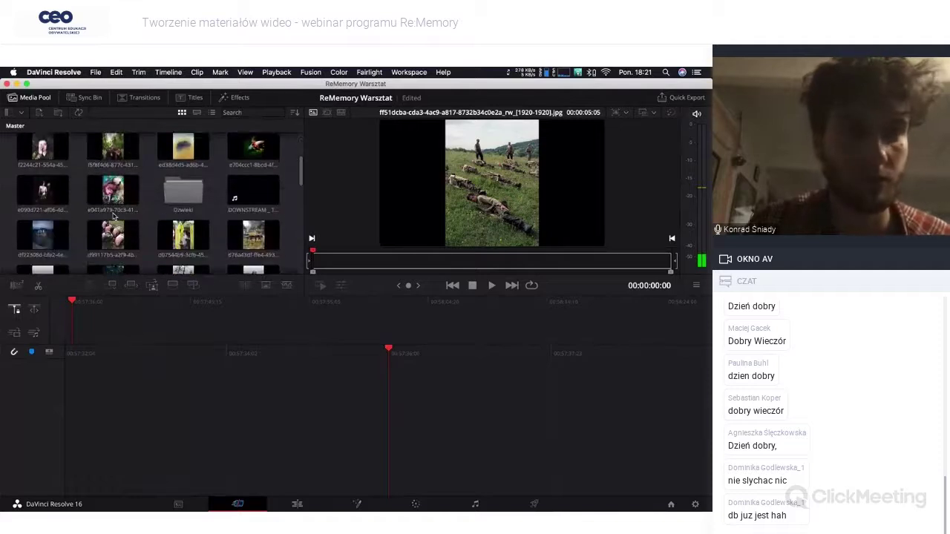
pyautogui.press('super+a')
pyautogui.scroll(3, 104, 193)
pyautogui.moveTo(111, 199); pyautogui.dragTo(45, 160)
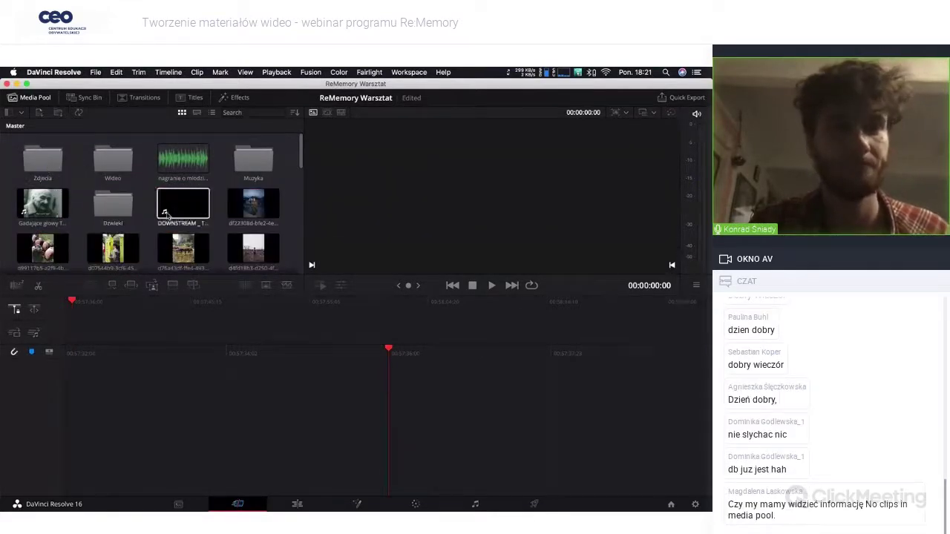
# Step: Move the DOWNSTREAM teaser and Talking Heads clips into the Wideo bin
pyautogui.click(167, 210)
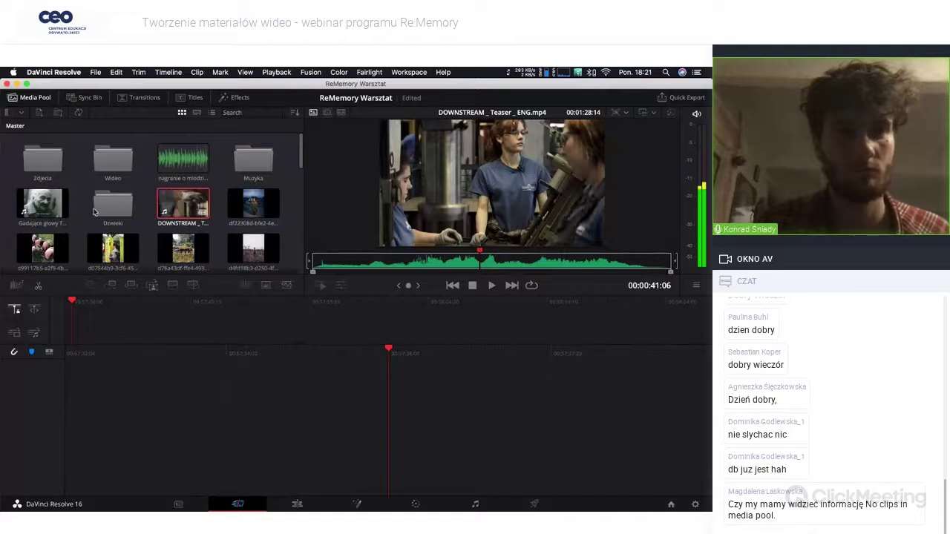
pyautogui.keyDown('super'); pyautogui.click(43, 204); pyautogui.keyUp('super')
pyautogui.moveTo(42, 204); pyautogui.dragTo(116, 155)
# Step: Move the remaining leftover photo clips into the Zdjecia bin
pyautogui.click(112, 204)
pyautogui.scroll(-2, 122, 208)
pyautogui.scroll(-3, 123, 208)
pyautogui.scroll(-2, 123, 209)
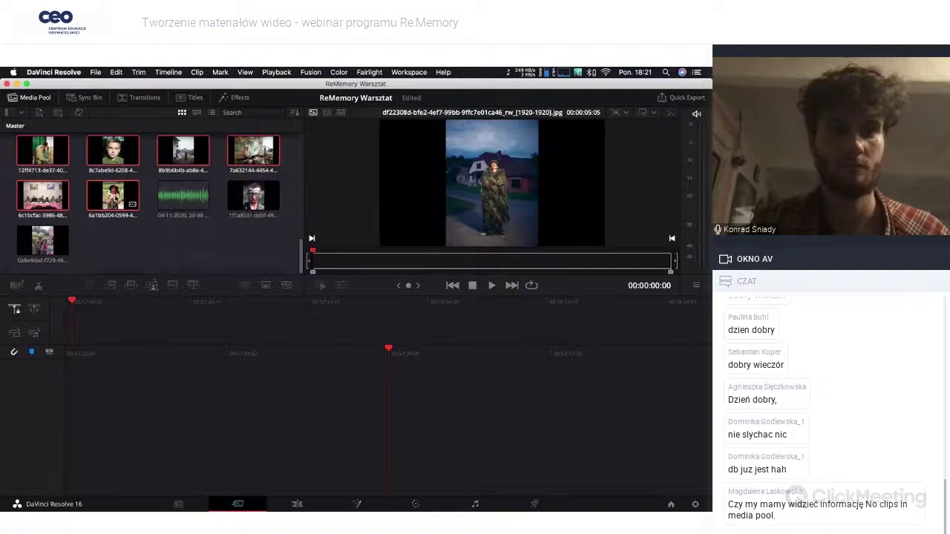
pyautogui.scroll(3, 119, 208)
pyautogui.scroll(4, 113, 209)
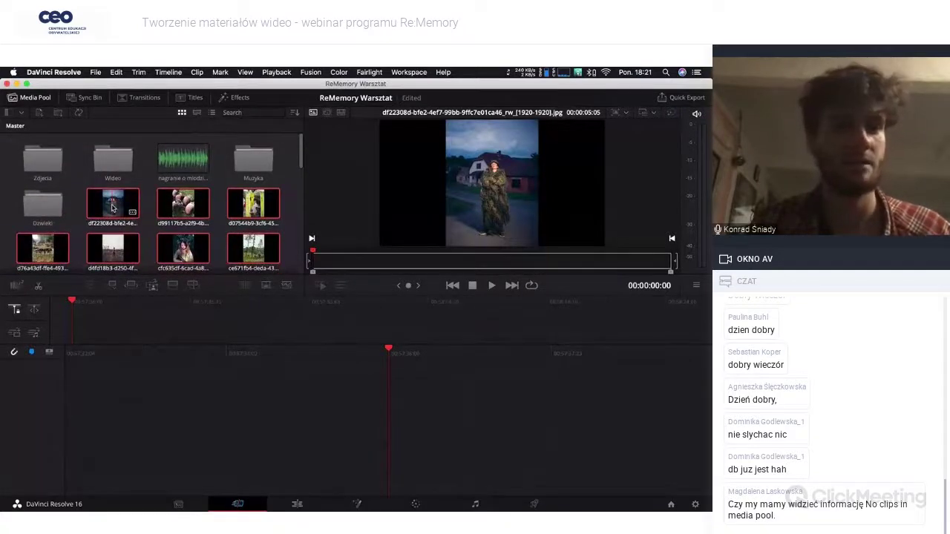
pyautogui.moveTo(110, 208); pyautogui.dragTo(46, 168)
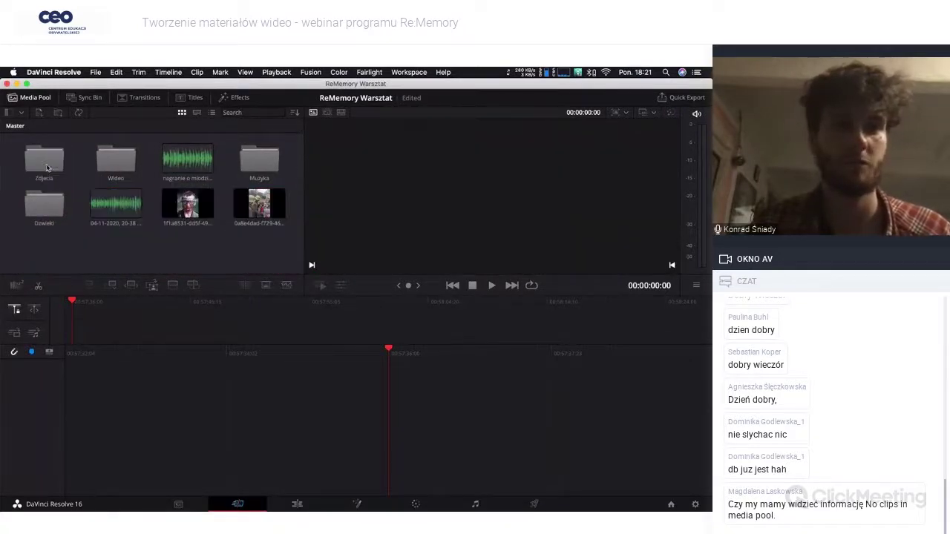
pyautogui.moveTo(187, 251)
pyautogui.mouseDown()
pyautogui.moveTo(273, 206)
pyautogui.moveTo(46, 160)
pyautogui.mouseUp()
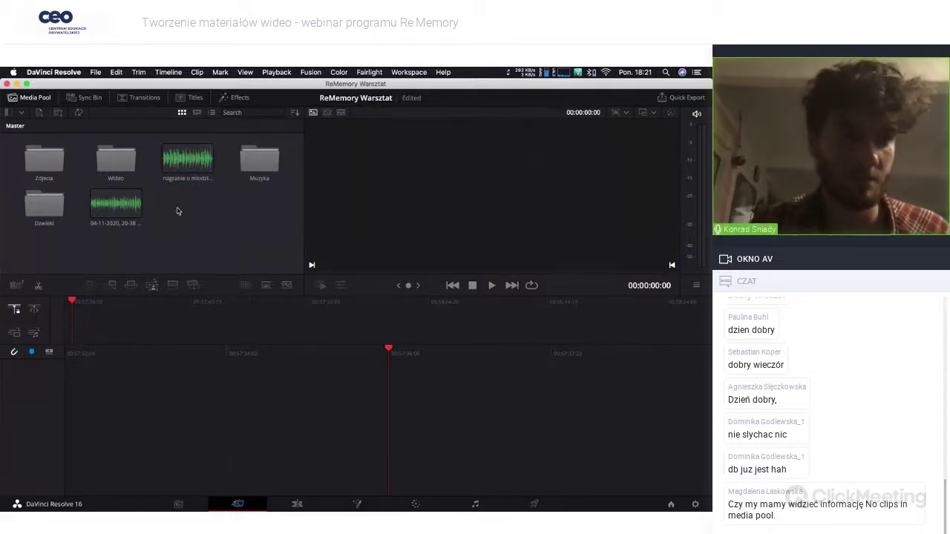
# Step: Delete the 04-11-2020 recording and move the voice recording into the Dzwieki bin
pyautogui.click(111, 203)
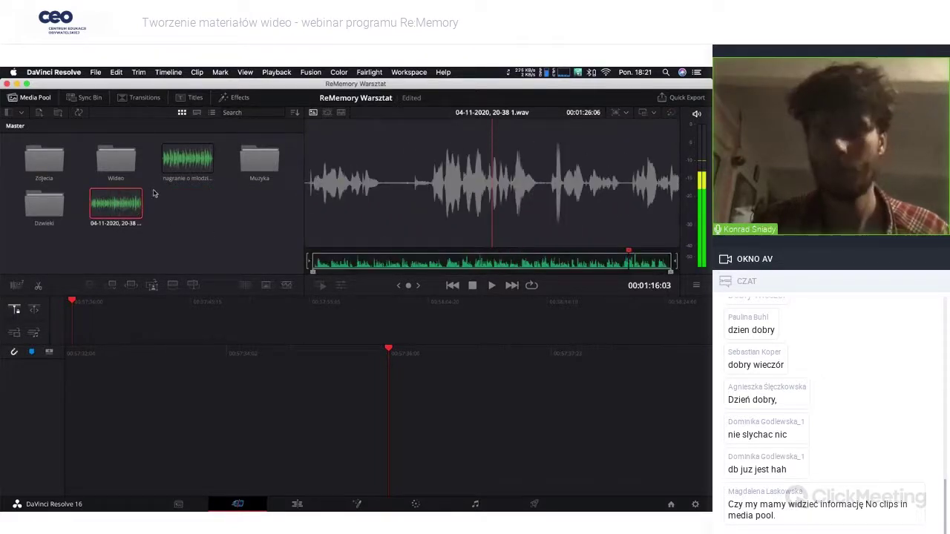
pyautogui.press('Delete')
pyautogui.click(448, 327)
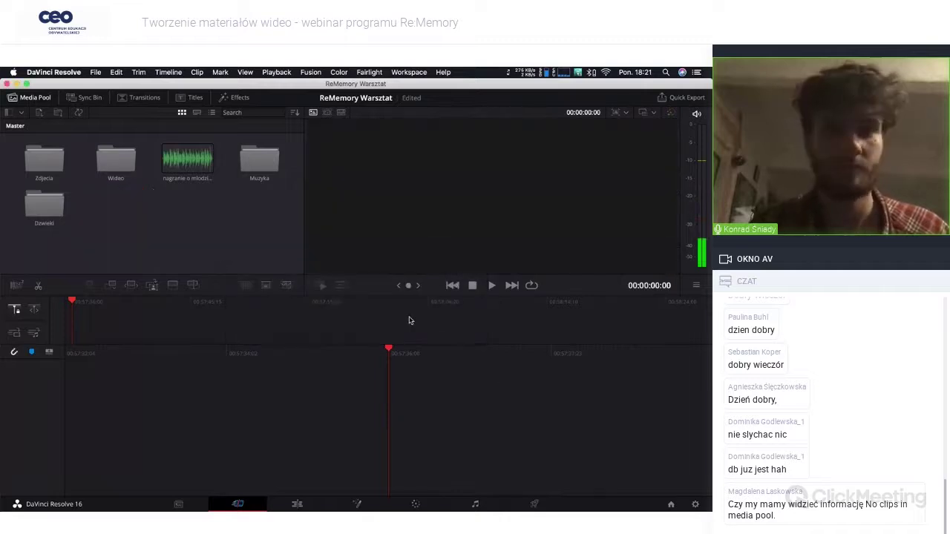
pyautogui.click(190, 164)
pyautogui.moveTo(189, 164); pyautogui.dragTo(44, 204)
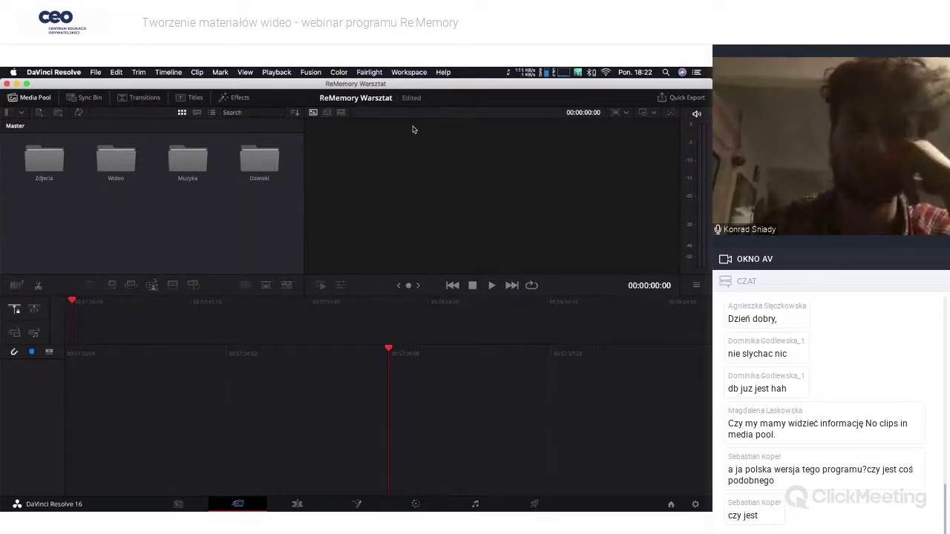
# Step: Switch to the ClickMeeting webinar in Safari and scroll through the participant chat
pyautogui.moveTo(705, 169)
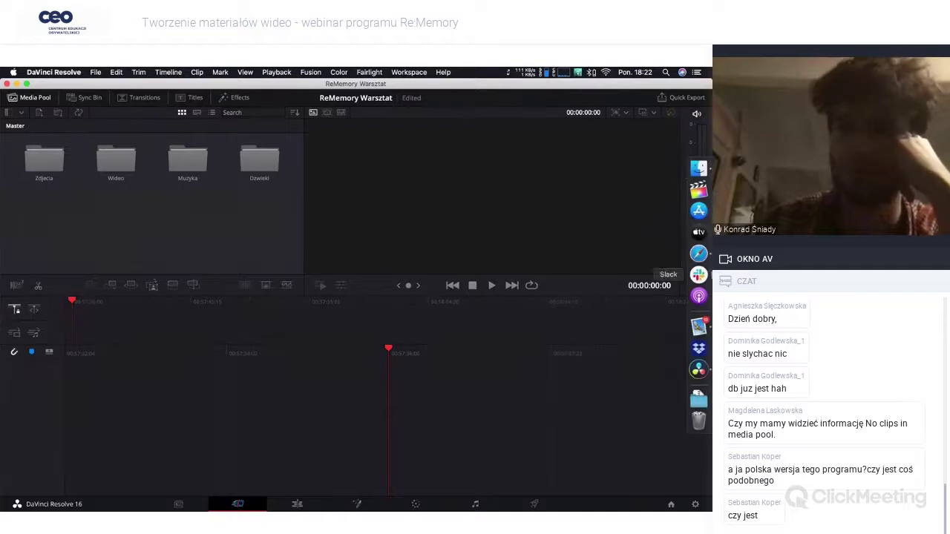
pyautogui.click(699, 253)
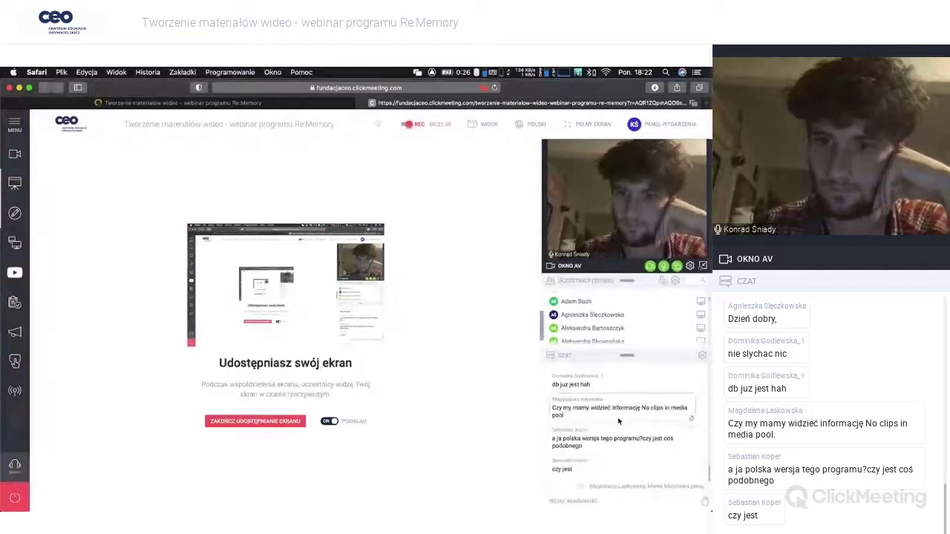
pyautogui.scroll(3, 619, 430)
pyautogui.scroll(-2, 619, 430)
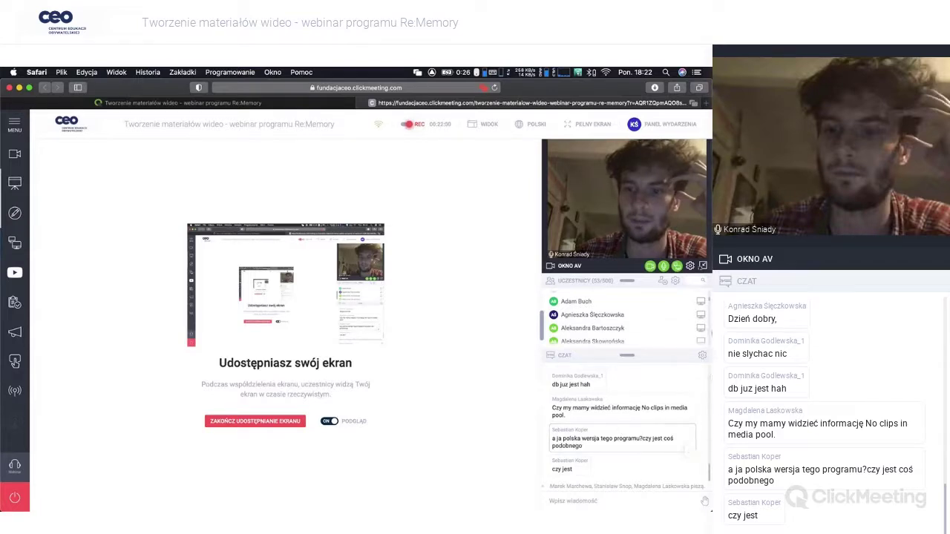
pyautogui.moveTo(710, 297)
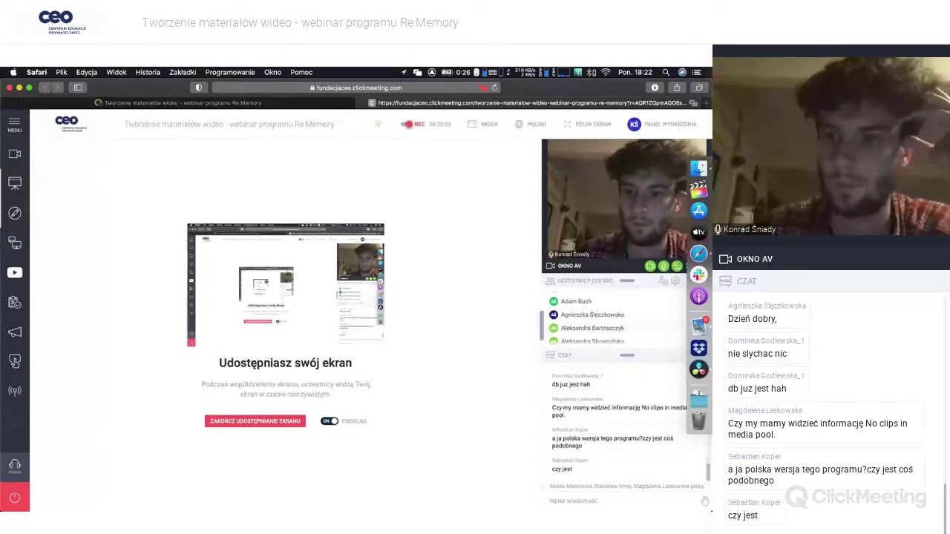
# Step: Back in Resolve, create a new timeline named 'remory' from the Media Pool
pyautogui.click(698, 369)
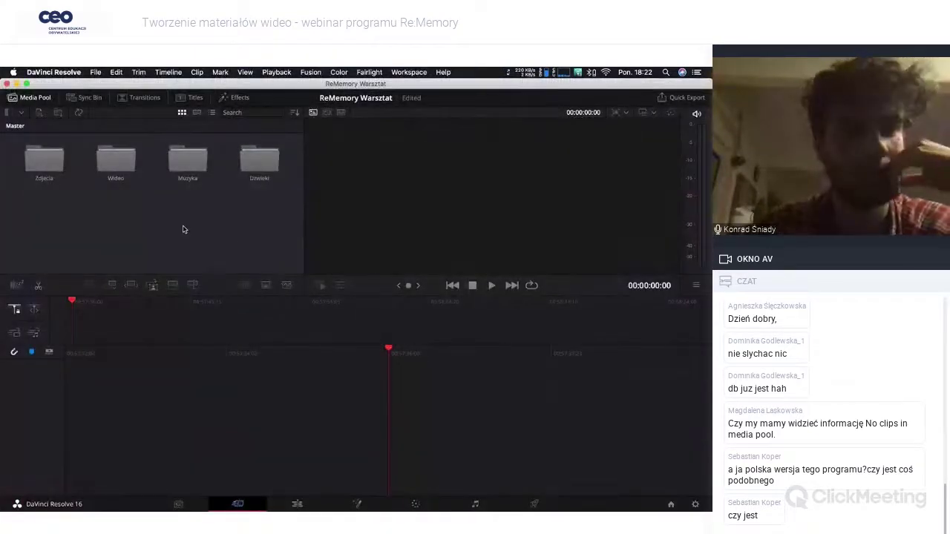
pyautogui.rightClick(92, 229)
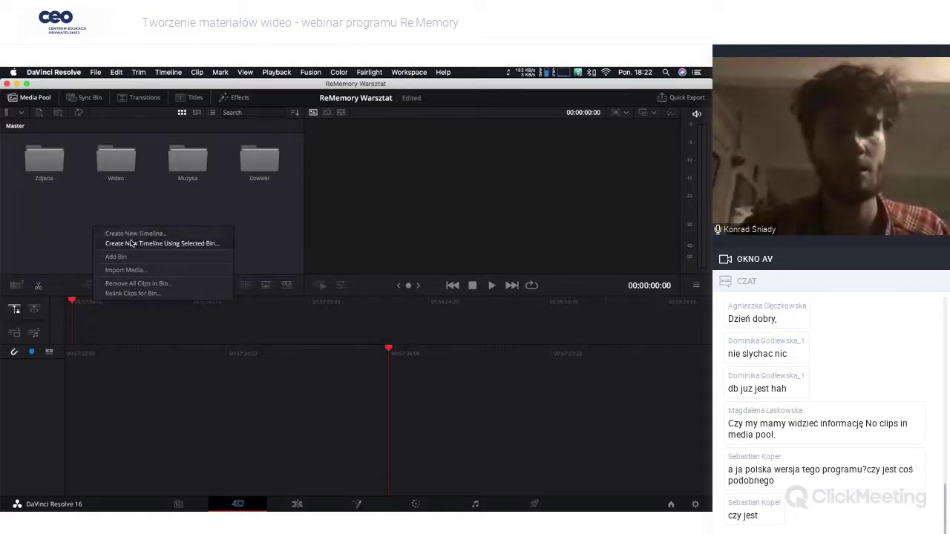
pyautogui.click(131, 234)
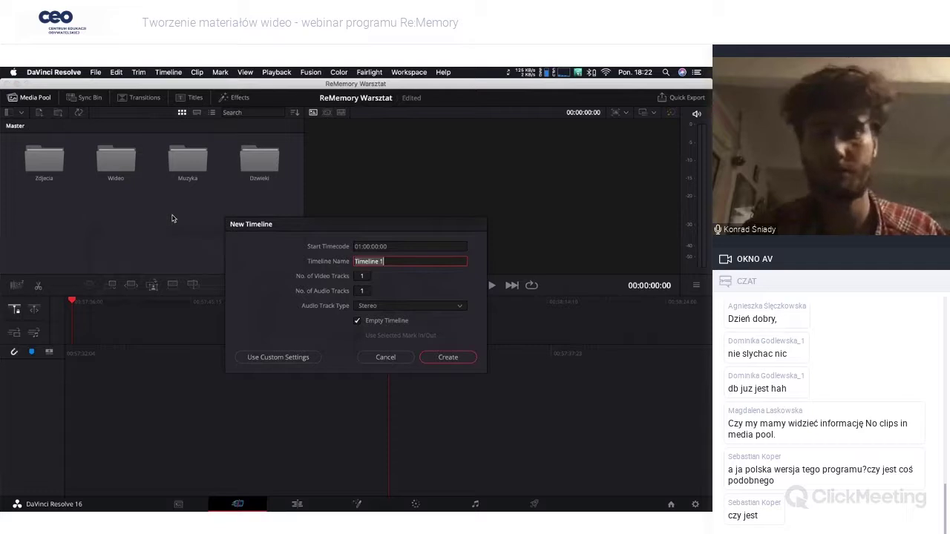
pyautogui.write('rem')
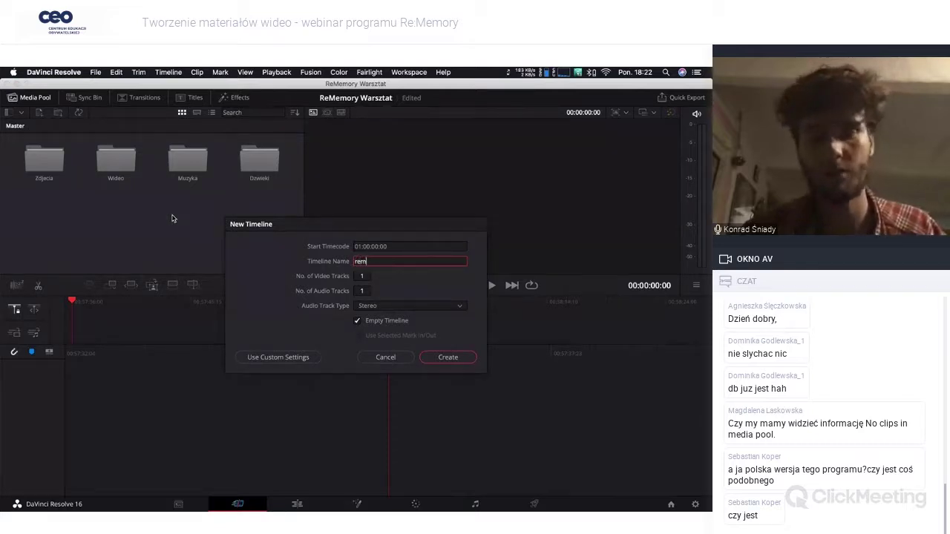
pyautogui.write('ow')
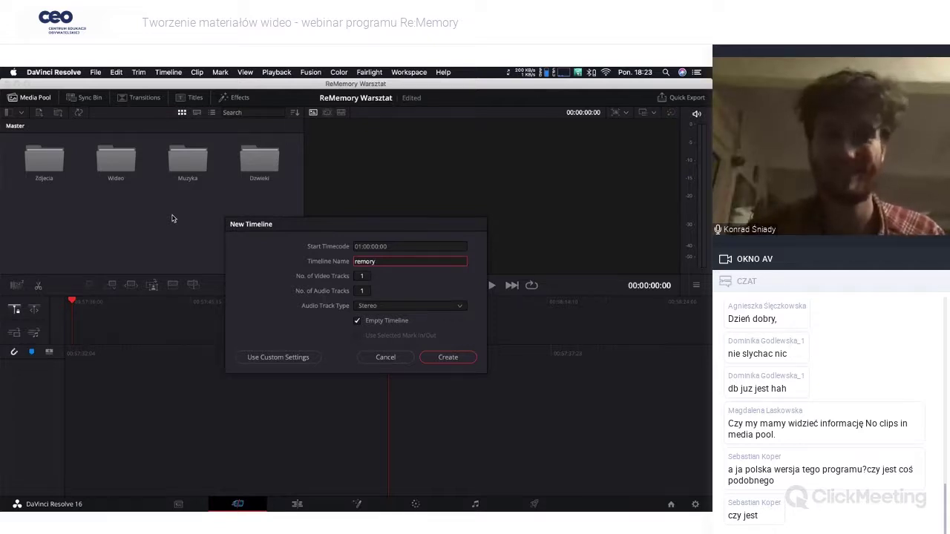
pyautogui.click(448, 358)
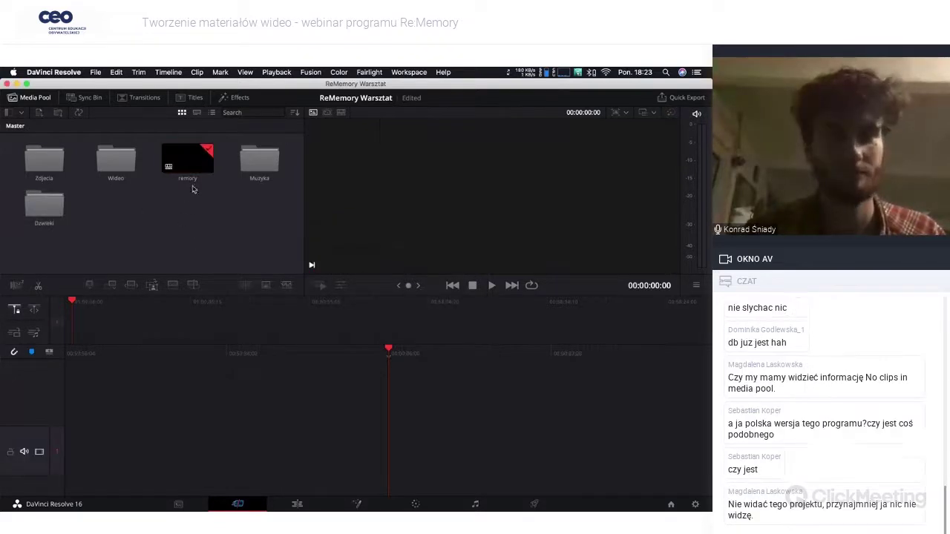
# Step: Open the remory timeline in the viewer, then deselect it in the Master bin
pyautogui.doubleClick(186, 161)
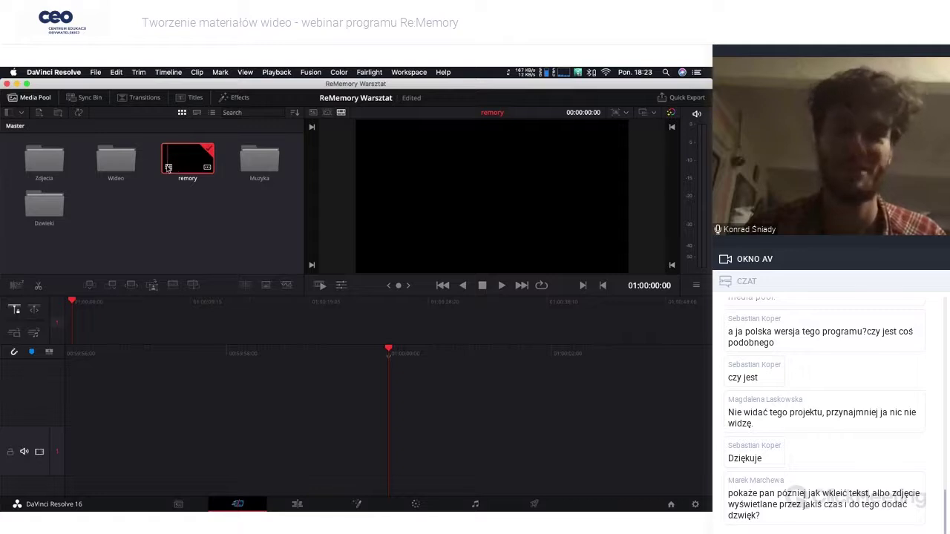
pyautogui.click(191, 233)
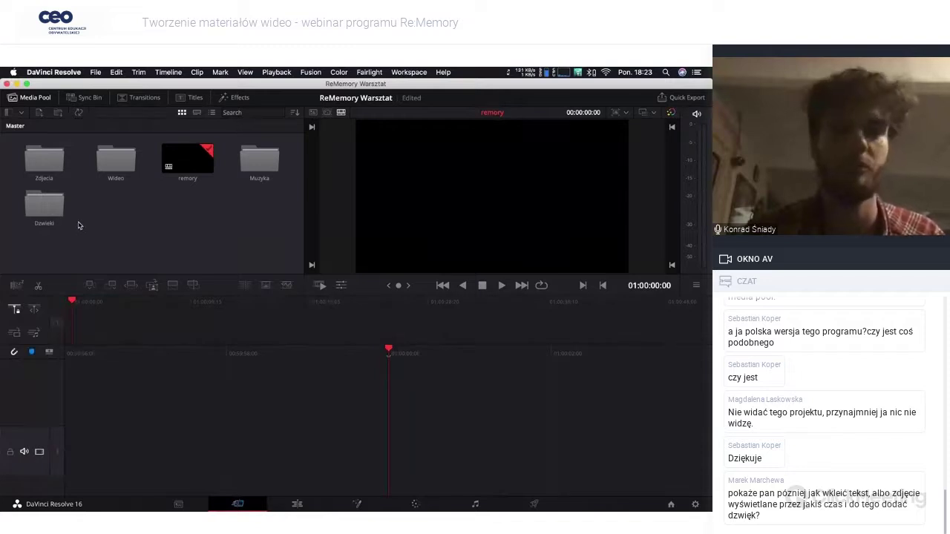
# Step: Load the voice recording from the Dzwieki bin into the viewer and play it from the start
pyautogui.doubleClick(44, 210)
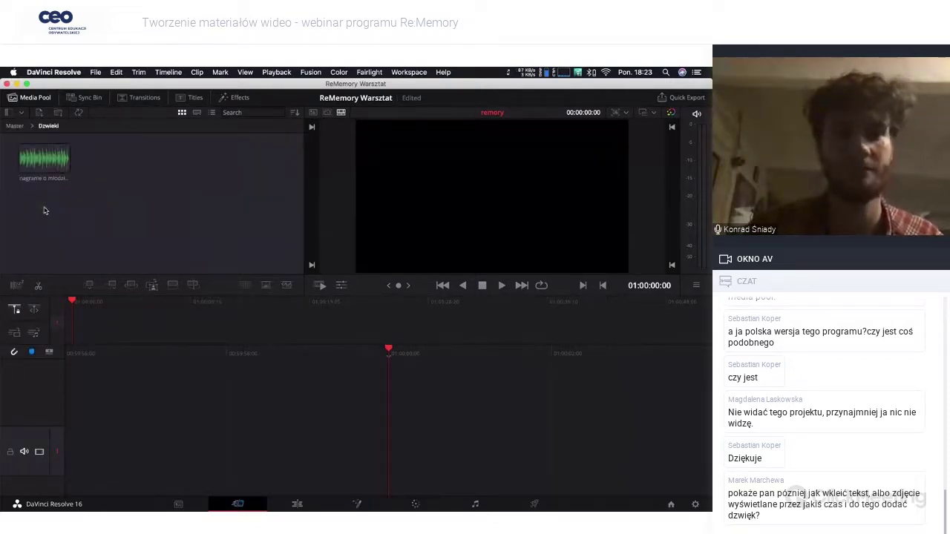
pyautogui.click(41, 162)
pyautogui.doubleClick(41, 161)
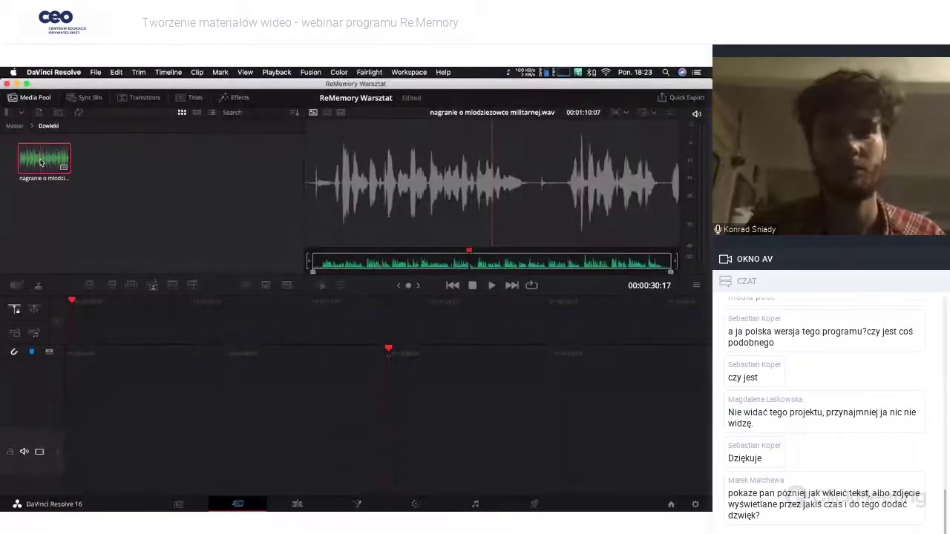
pyautogui.click(423, 243)
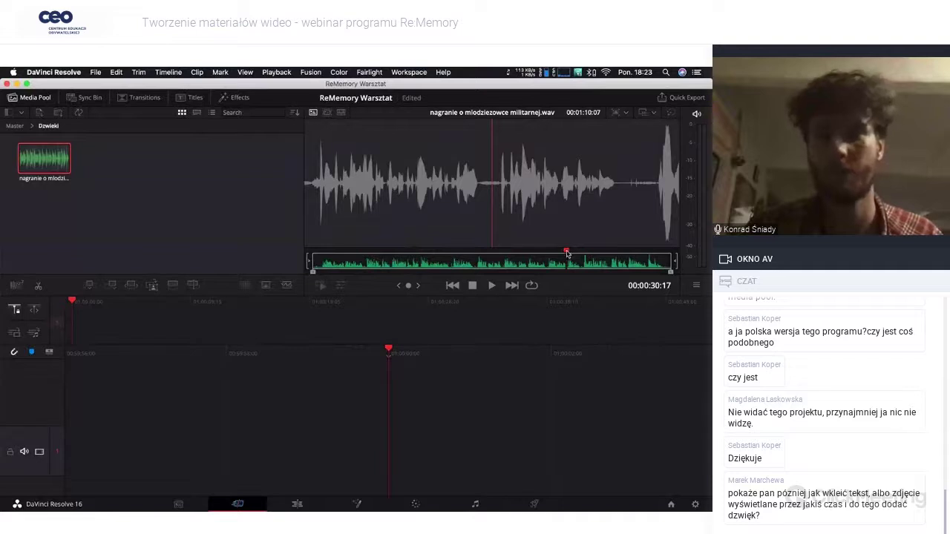
pyautogui.click(562, 254)
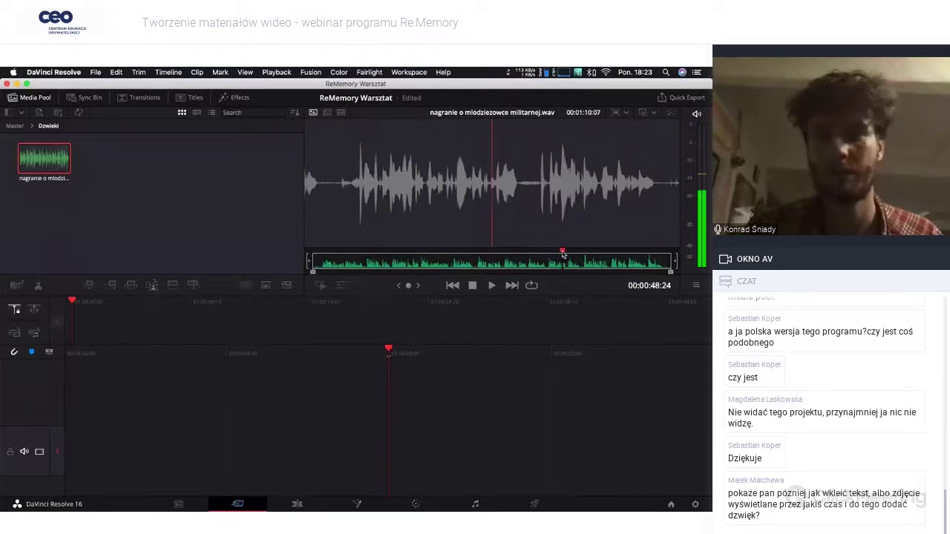
pyautogui.moveTo(562, 254); pyautogui.dragTo(312, 252)
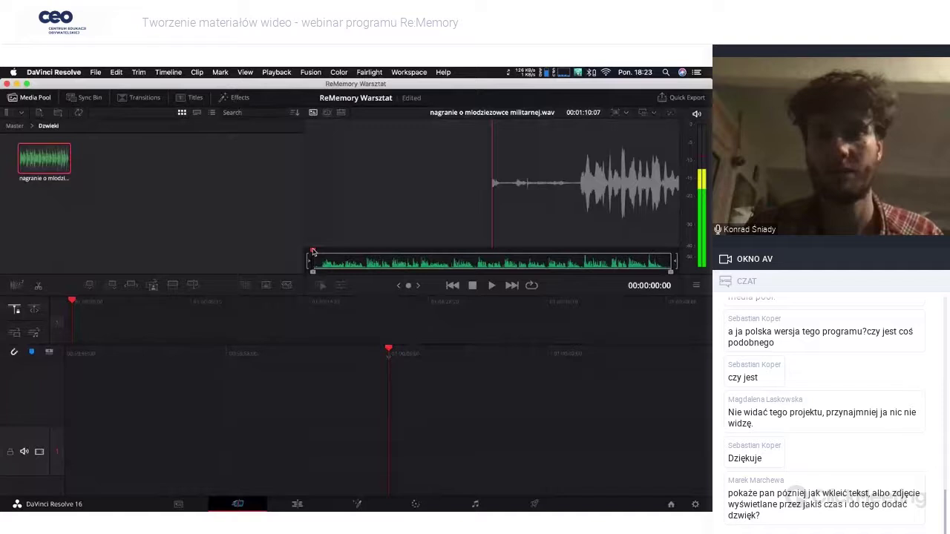
pyautogui.press('space')
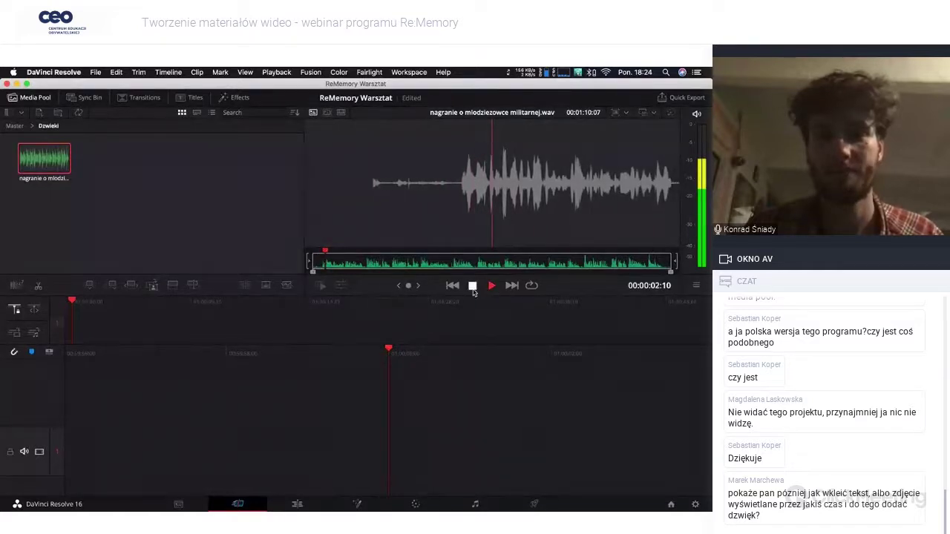
pyautogui.click(467, 288)
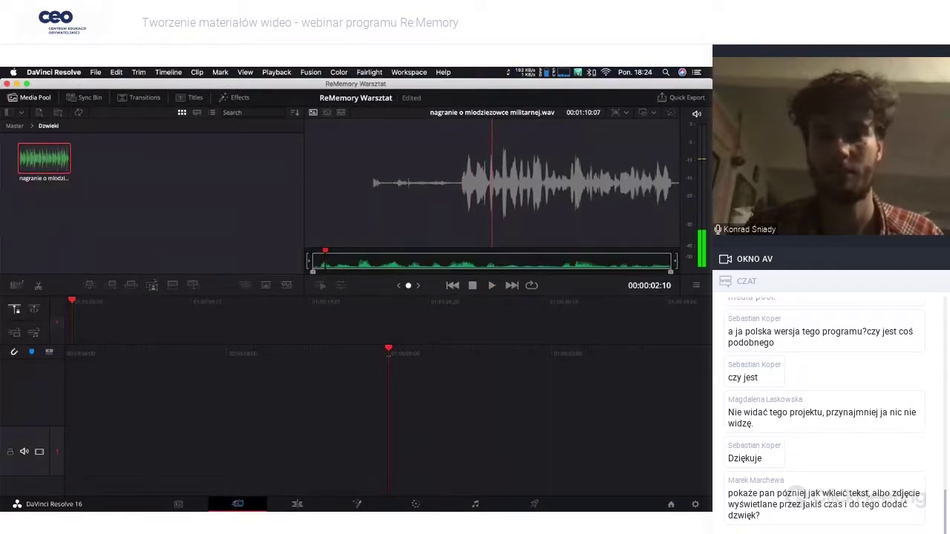
pyautogui.moveTo(409, 285); pyautogui.dragTo(413, 285)
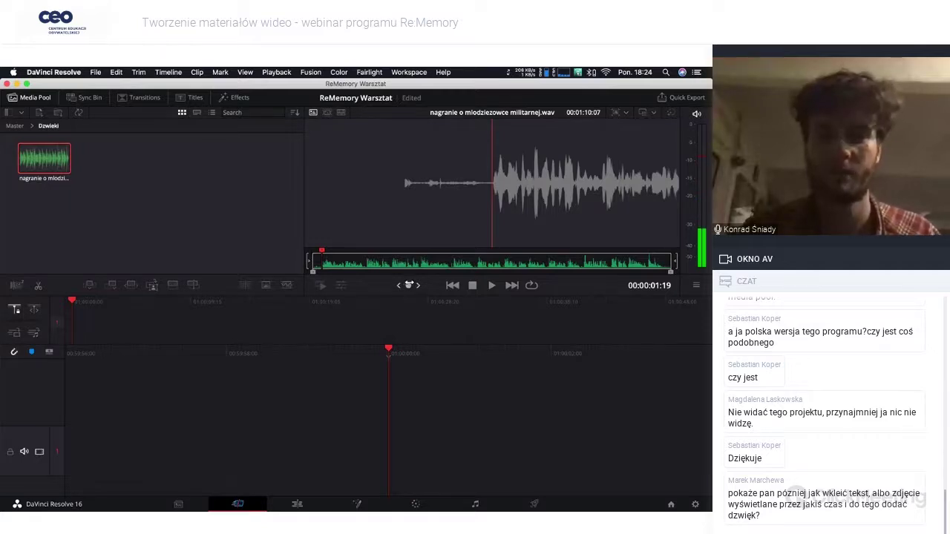
pyautogui.press('space')
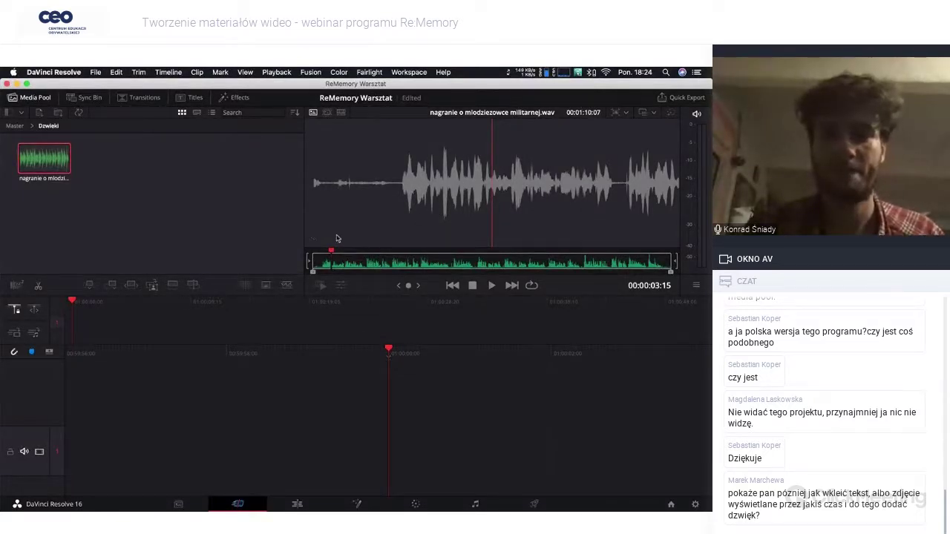
# Step: Rewind the preview and place nagranie o mlodziezowce militarnej.wav on the timeline at 01:00:00:00
pyautogui.click(219, 219)
pyautogui.click(46, 158)
pyautogui.click(597, 261)
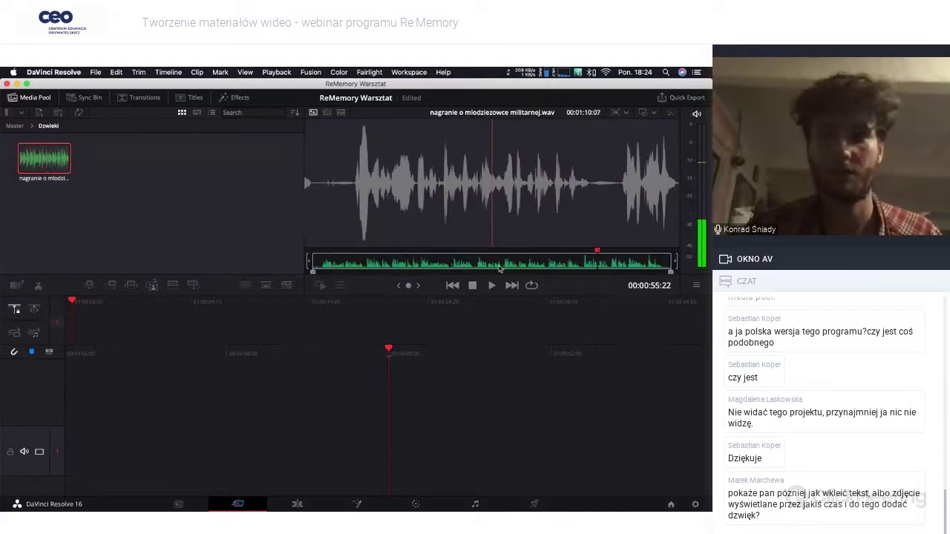
pyautogui.moveTo(598, 256)
pyautogui.mouseDown()
pyautogui.moveTo(313, 272)
pyautogui.moveTo(322, 274)
pyautogui.mouseUp()
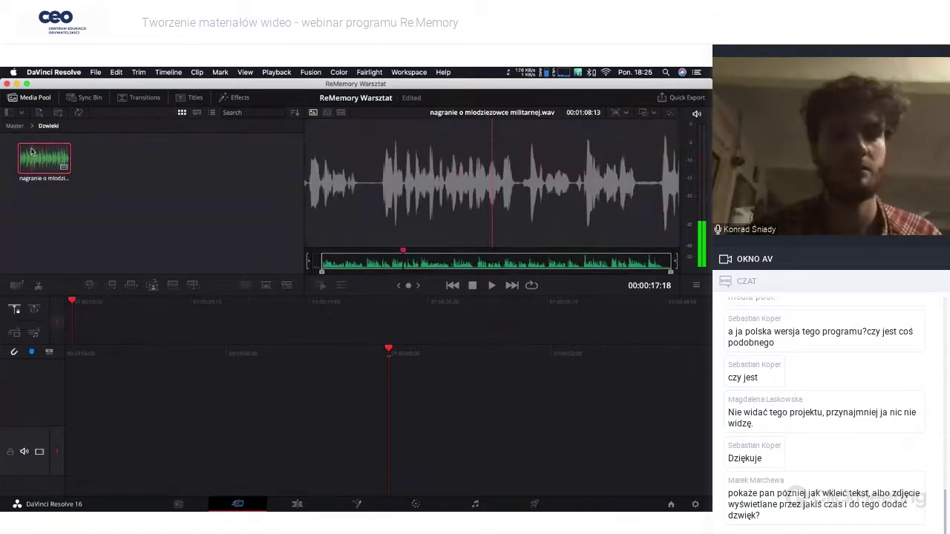
pyautogui.moveTo(36, 158)
pyautogui.mouseDown()
pyautogui.moveTo(107, 370)
pyautogui.moveTo(86, 339)
pyautogui.moveTo(71, 342)
pyautogui.mouseUp()
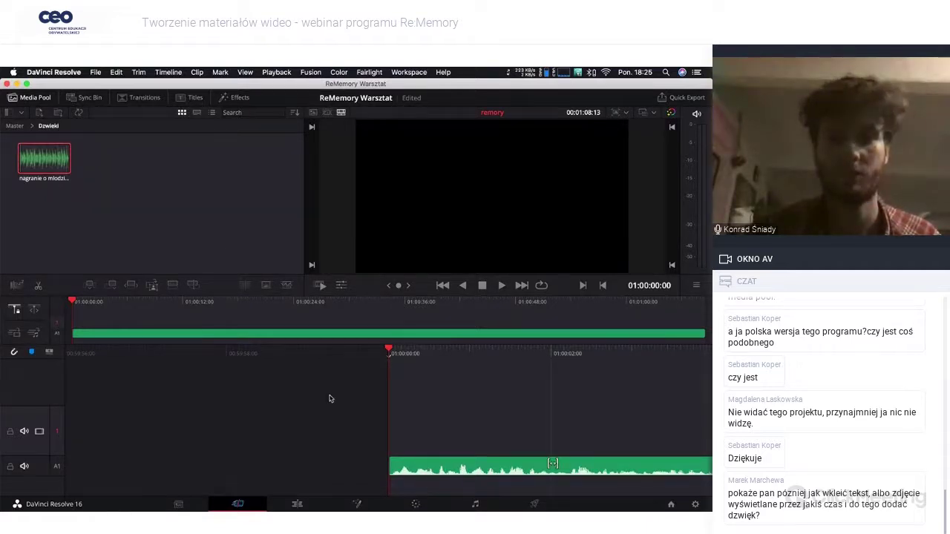
# Step: Undo the misplaced edit and put the voice recording on audio track A1 at the timeline start
pyautogui.press('super+z')
pyautogui.click(93, 202)
pyautogui.click(45, 158)
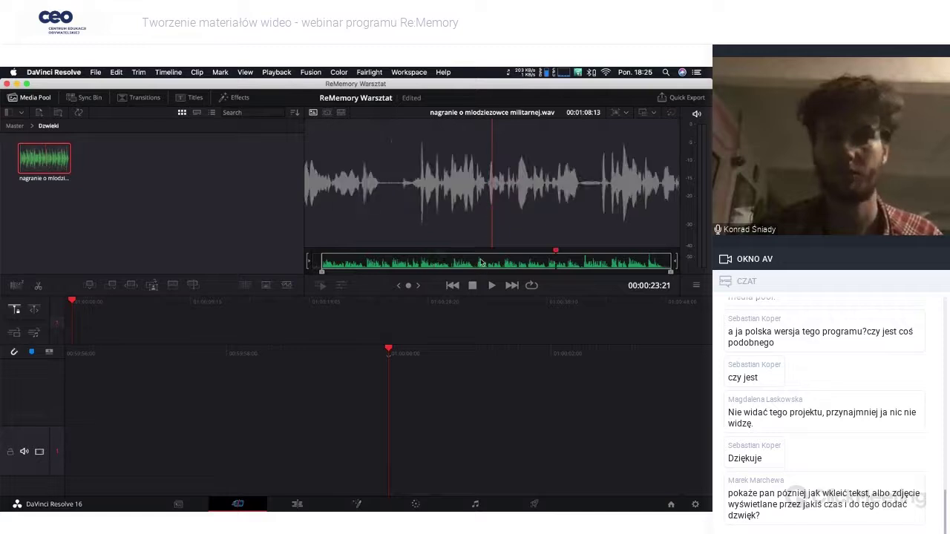
pyautogui.moveTo(481, 262); pyautogui.dragTo(416, 347)
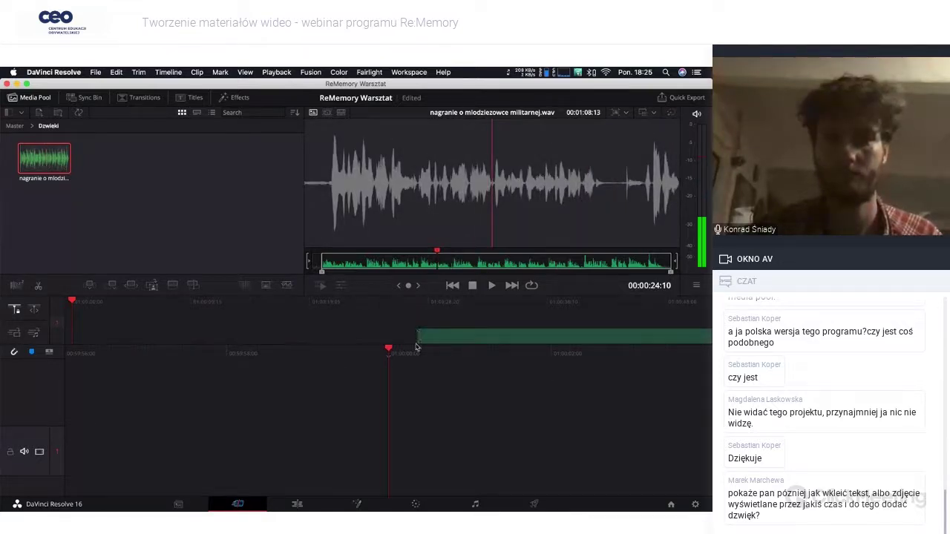
pyautogui.moveTo(416, 347); pyautogui.dragTo(387, 416)
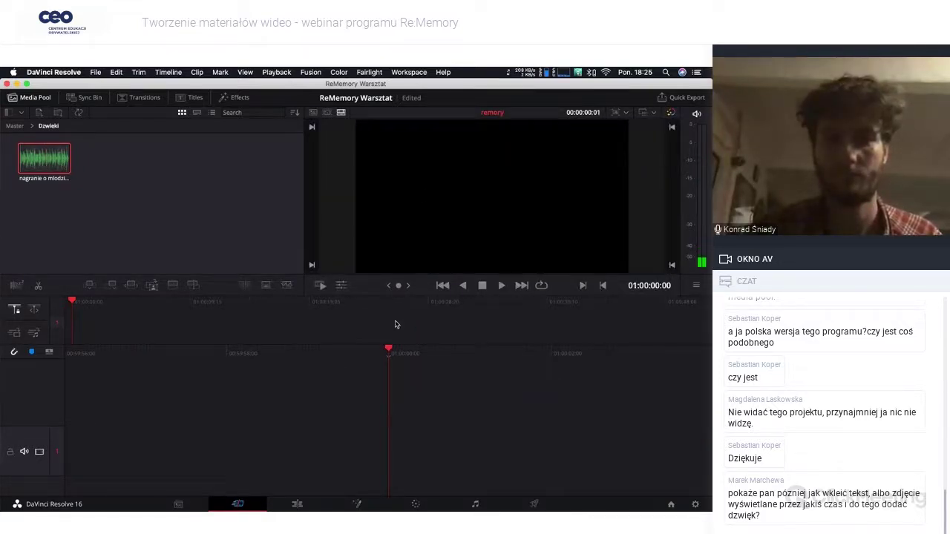
pyautogui.doubleClick(44, 158)
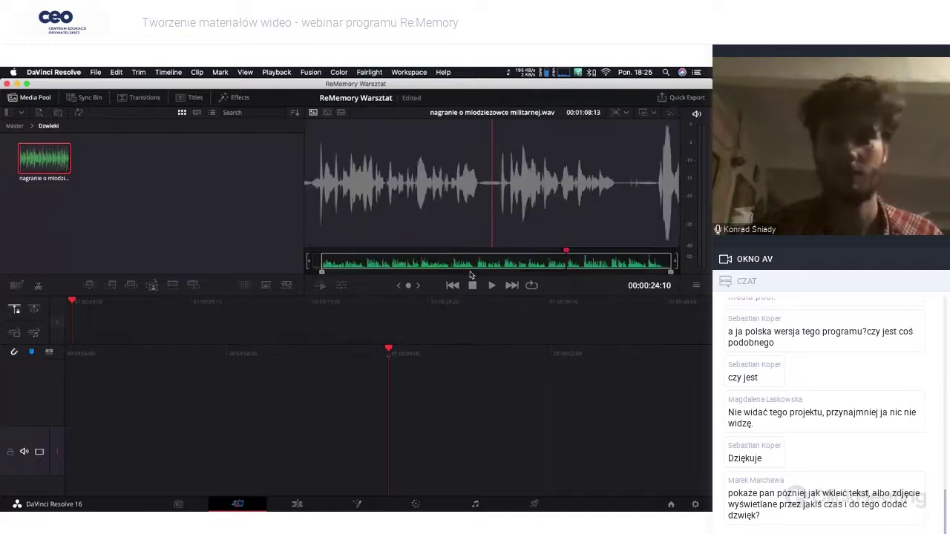
pyautogui.moveTo(438, 183); pyautogui.dragTo(73, 335)
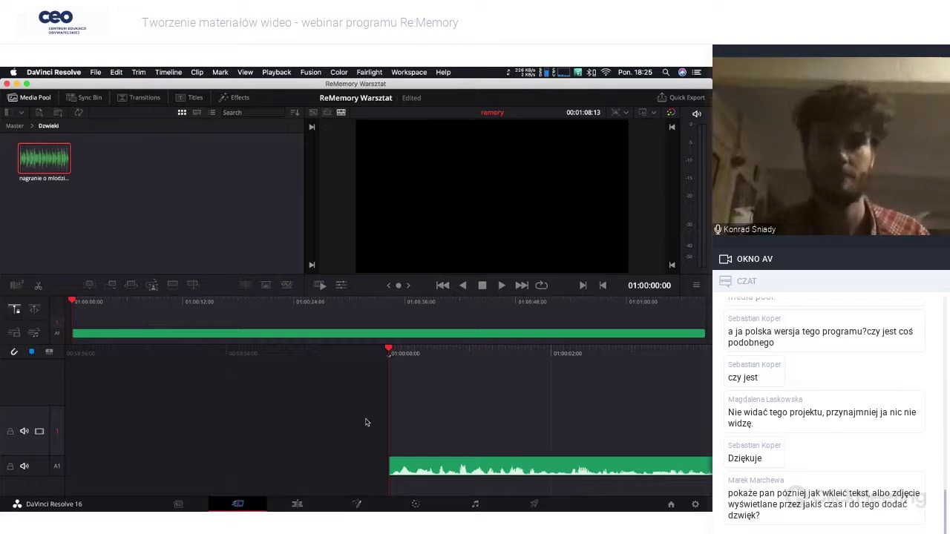
# Step: Play the remory timeline from its start to hear the recording
pyautogui.press('space')
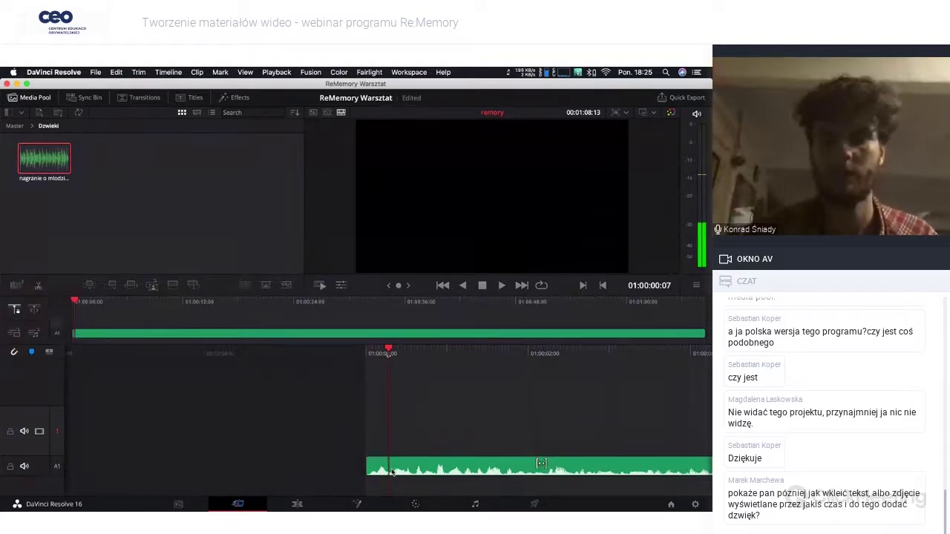
pyautogui.press('Home')
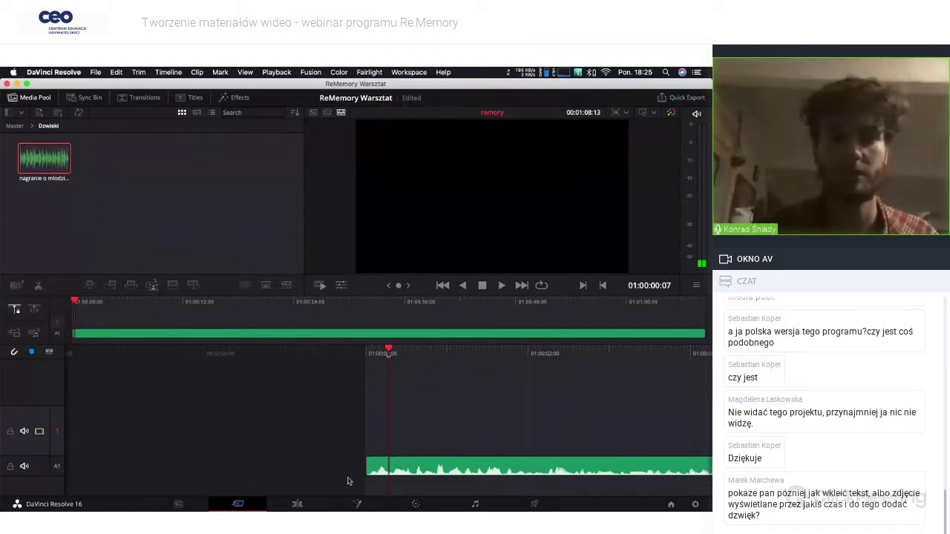
pyautogui.press('space')
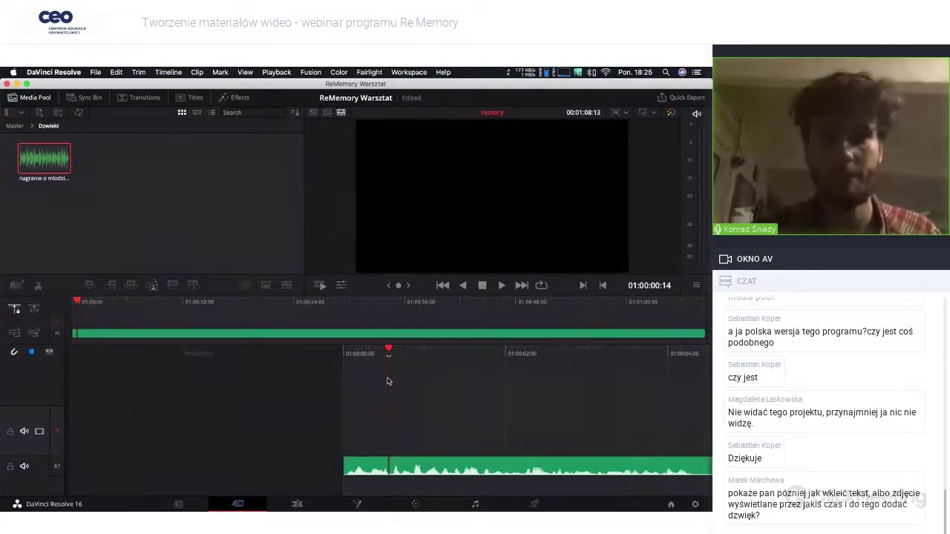
pyautogui.click(119, 219)
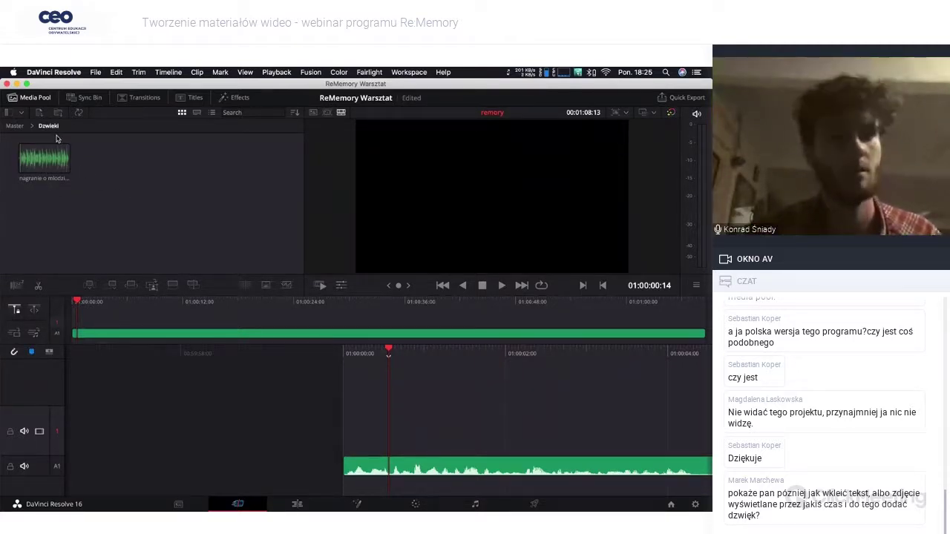
# Step: Return to the Master bin, open the Zdjecia folder and select the third photo
pyautogui.click(20, 128)
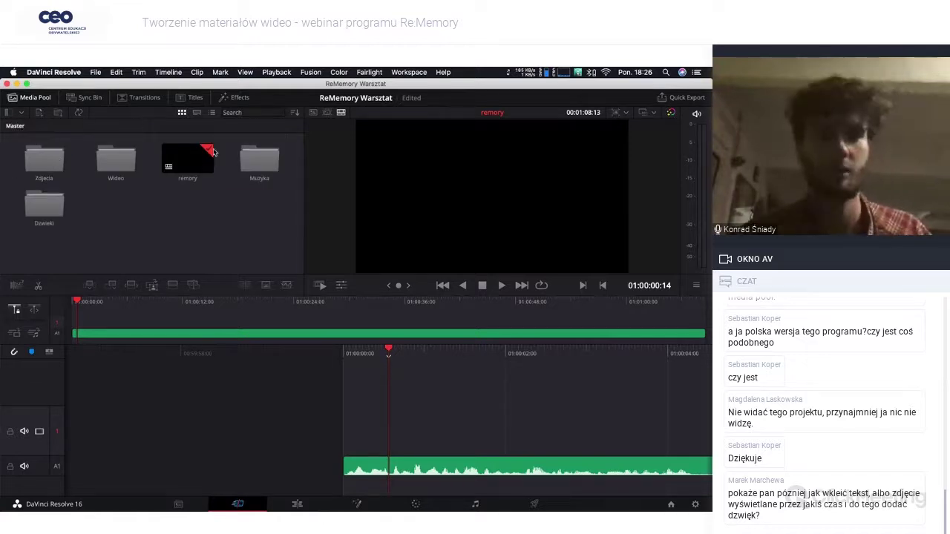
pyautogui.doubleClick(44, 157)
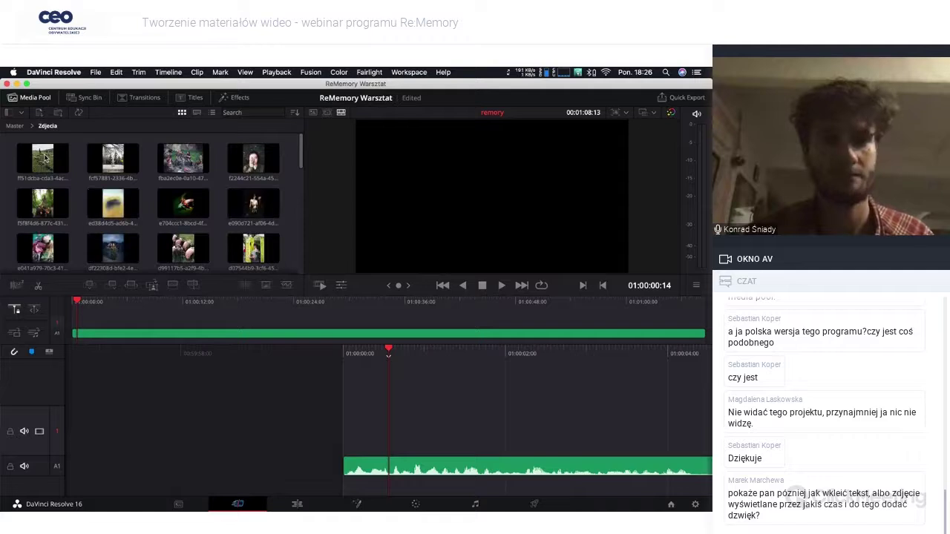
pyautogui.click(158, 165)
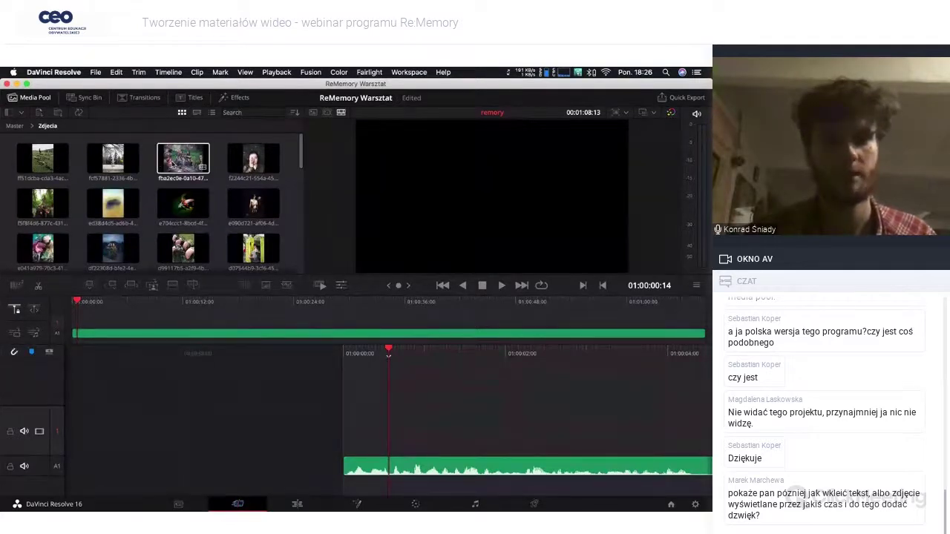
pyautogui.click(160, 165)
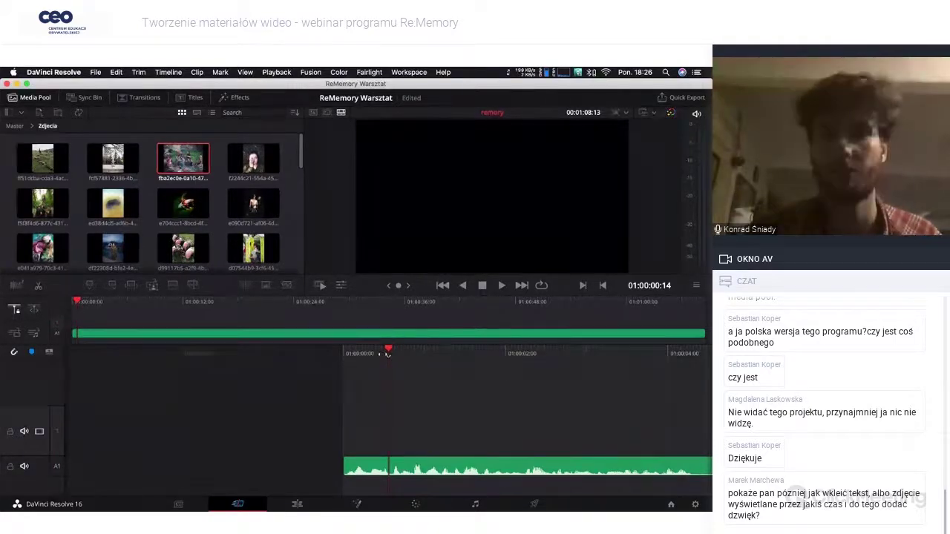
# Step: Replay the timeline audio from its start with the system volume raised
pyautogui.press('Home')
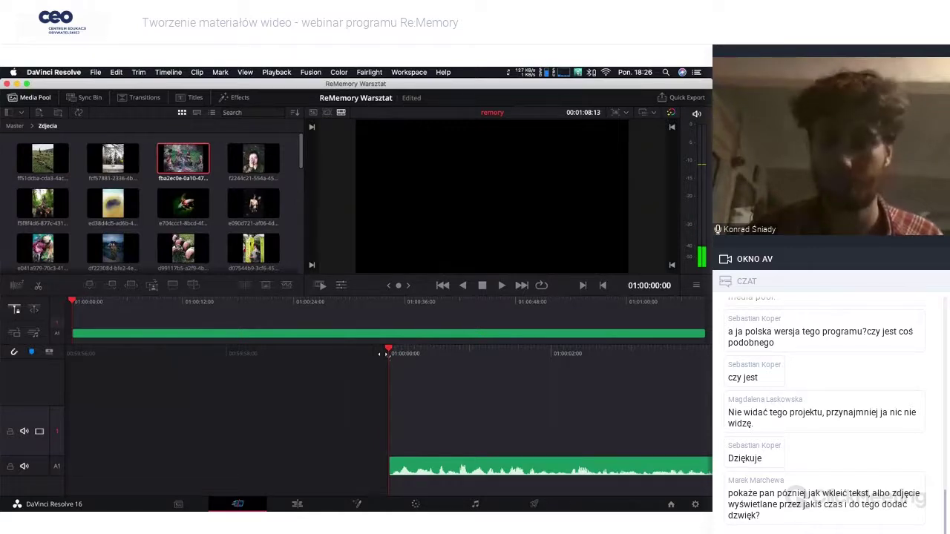
pyautogui.press('XF86AudioRaiseVolume')
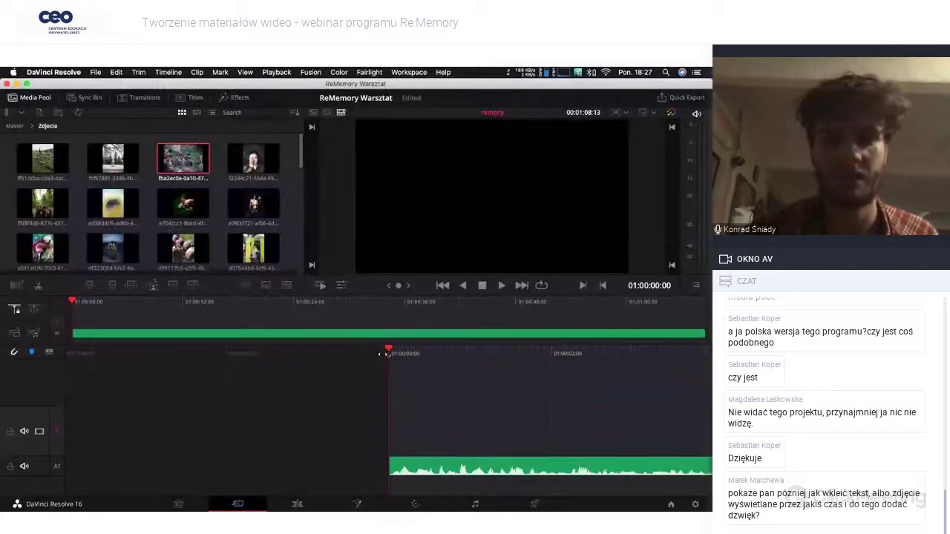
pyautogui.press('space')
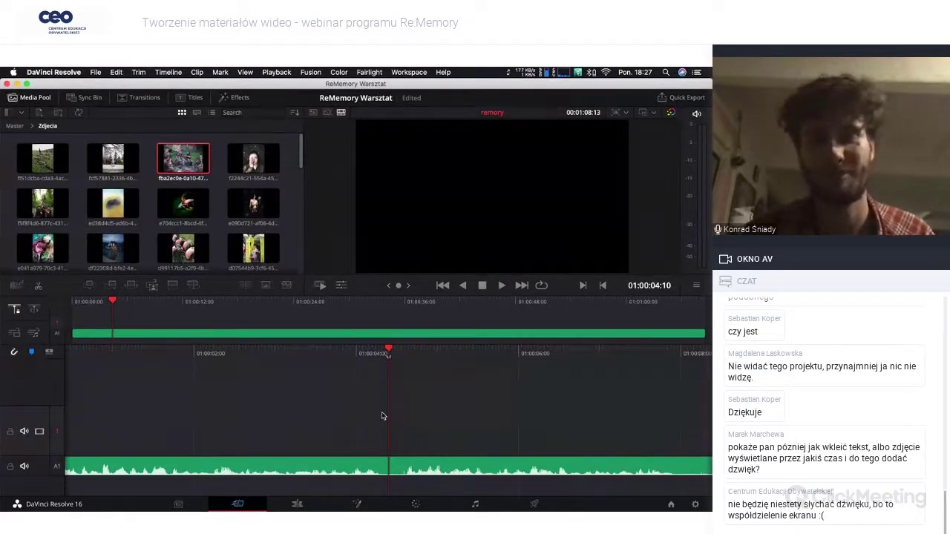
# Step: Scroll the Zdjecia bin and preview the first eight photos, including the fire and shirtless-man shots
pyautogui.scroll(-3, 250, 244)
pyautogui.scroll(-2, 238, 242)
pyautogui.scroll(-1, 236, 241)
pyautogui.scroll(-2, 204, 202)
pyautogui.scroll(-2, 204, 203)
pyautogui.scroll(-2, 205, 202)
pyautogui.scroll(-2, 206, 203)
pyautogui.scroll(-2, 205, 203)
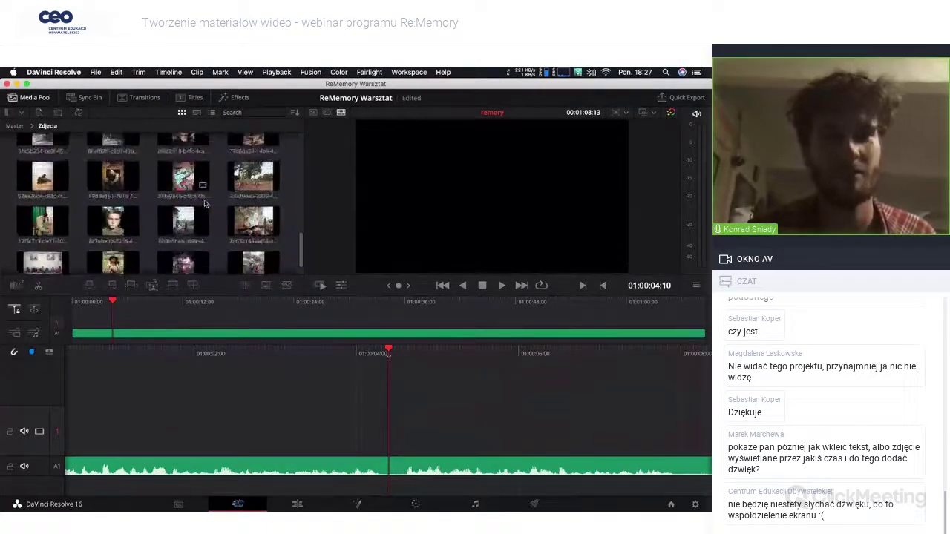
pyautogui.scroll(-2, 203, 202)
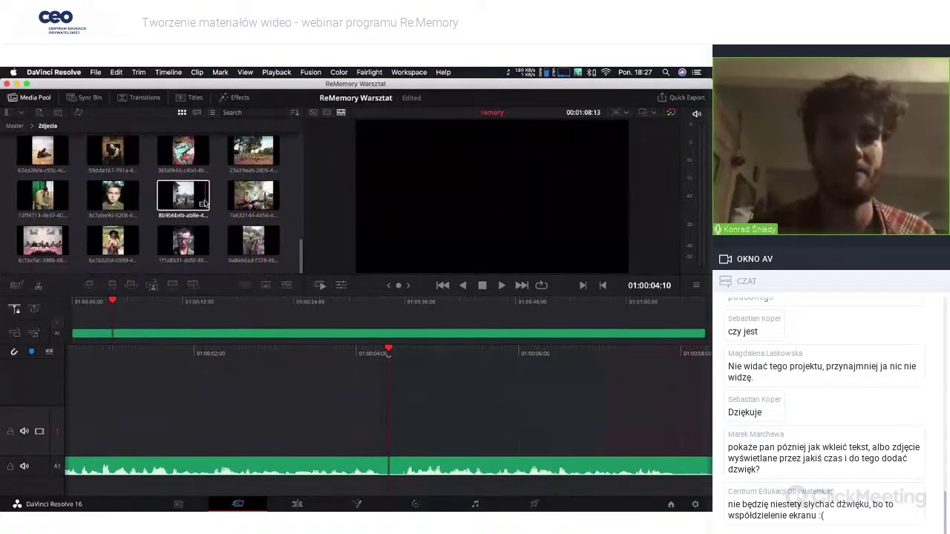
pyautogui.scroll(5, 204, 202)
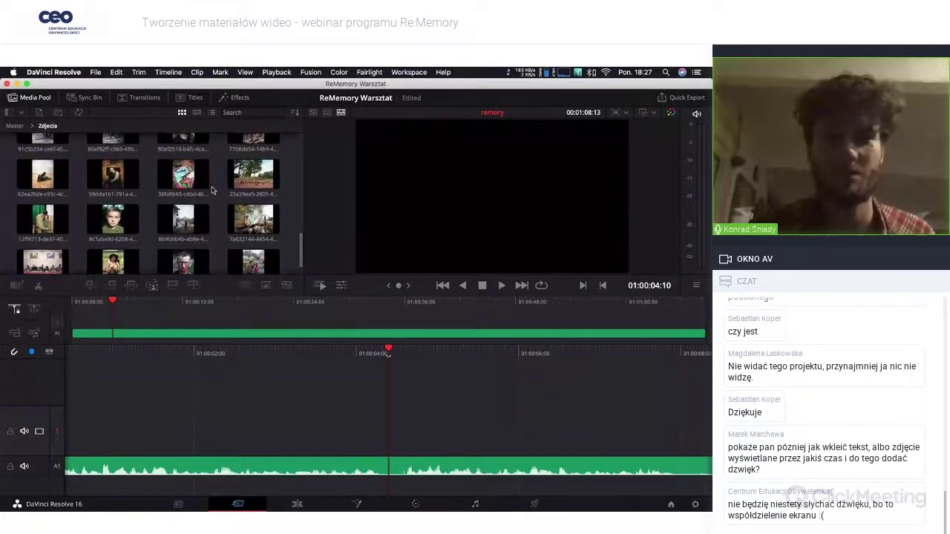
pyautogui.scroll(5, 141, 201)
pyautogui.scroll(3, 80, 200)
pyautogui.click(43, 164)
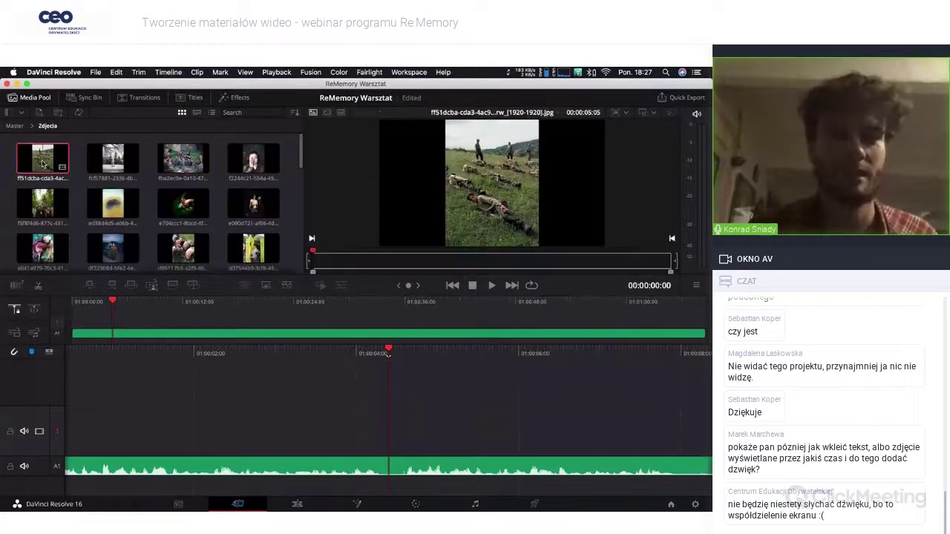
pyautogui.click(119, 165)
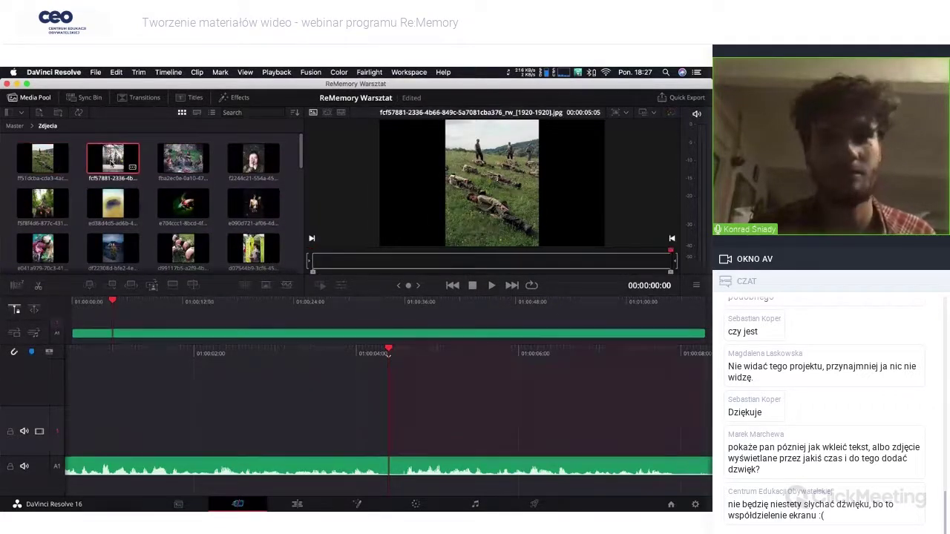
pyautogui.click(184, 161)
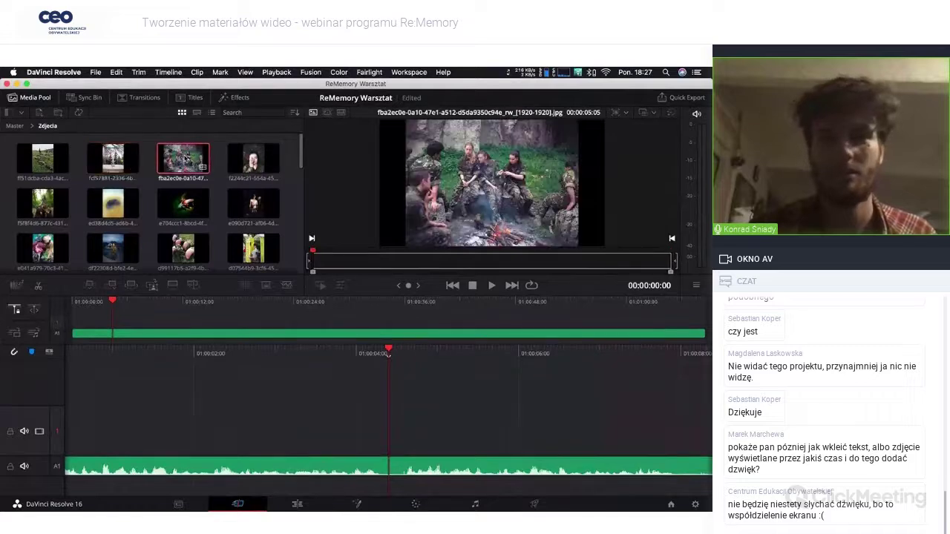
pyautogui.click(253, 162)
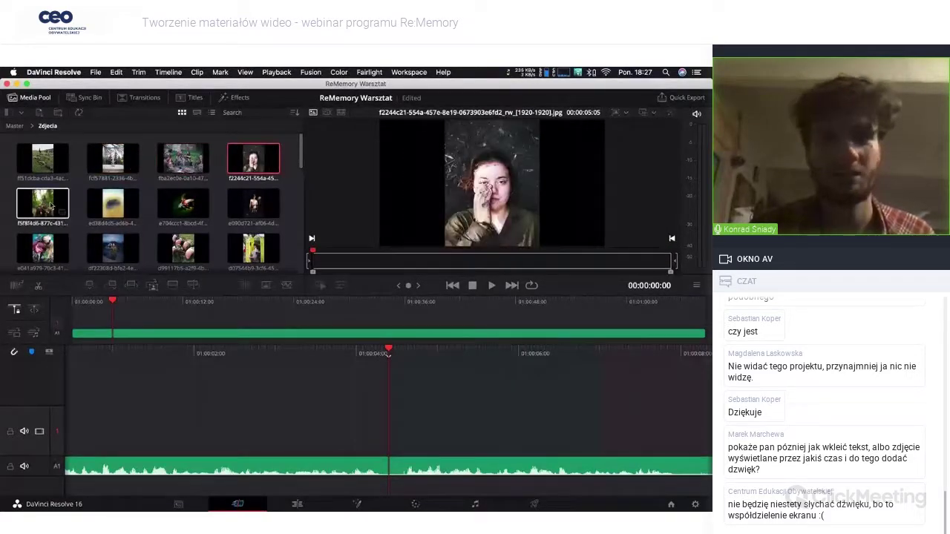
pyautogui.click(42, 202)
pyautogui.click(100, 201)
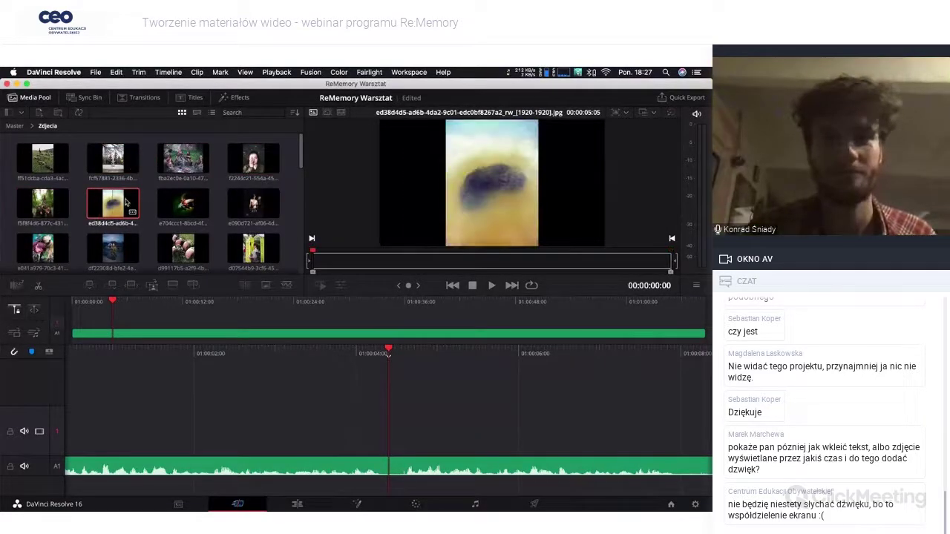
pyautogui.click(169, 209)
pyautogui.click(241, 213)
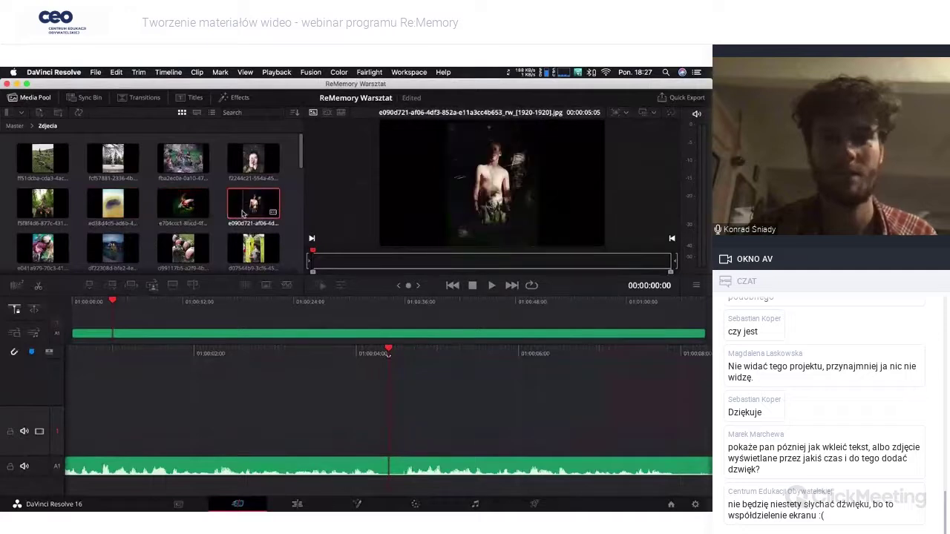
# Step: Preview further photos: figure before a house, smoke over a field, boots, street crowd, green-painted face
pyautogui.scroll(-2, 243, 217)
pyautogui.scroll(-1, 244, 223)
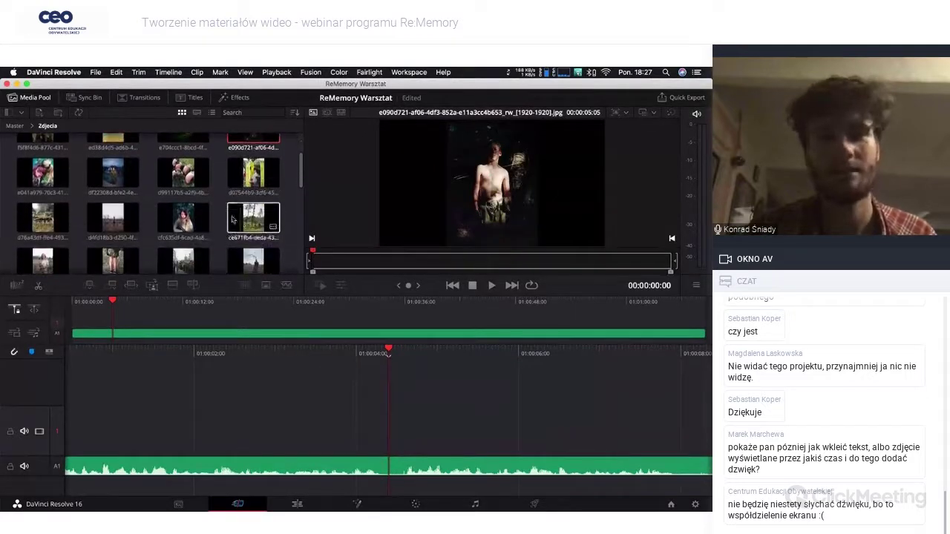
pyautogui.click(183, 174)
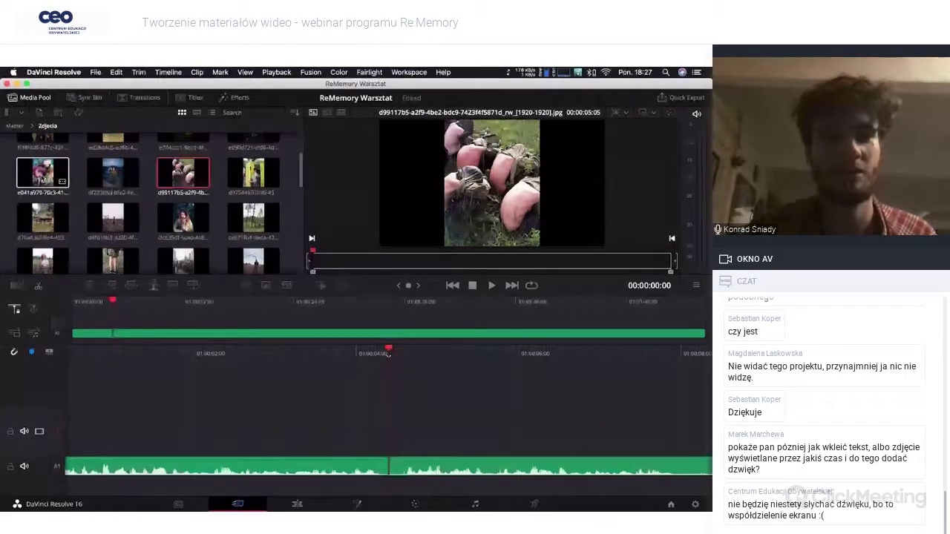
pyautogui.click(109, 233)
pyautogui.click(42, 223)
pyautogui.scroll(-1, 42, 233)
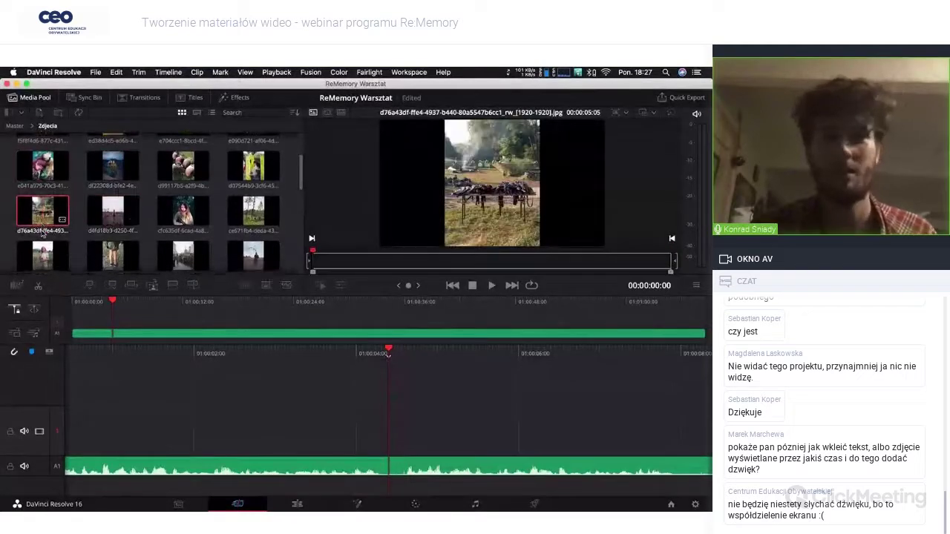
pyautogui.click(42, 211)
pyautogui.click(113, 208)
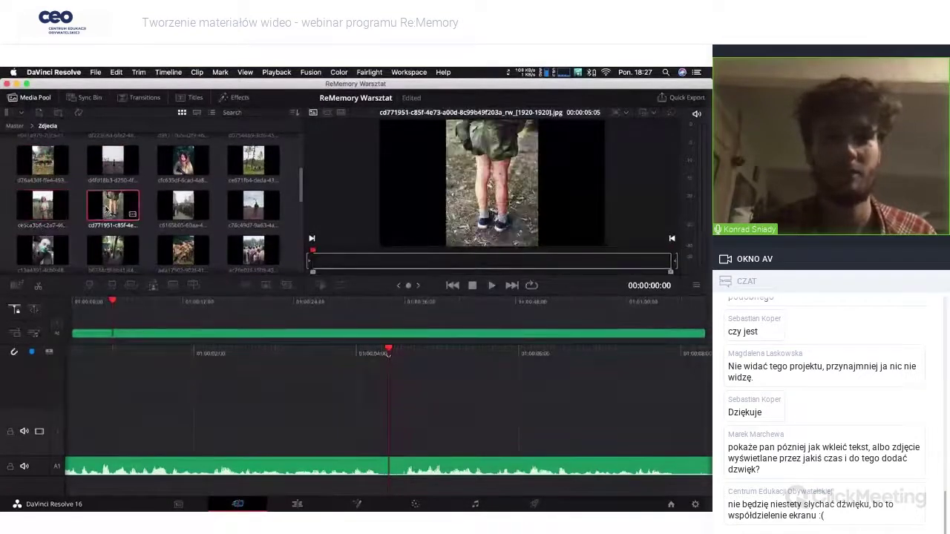
pyautogui.click(256, 205)
pyautogui.scroll(-1, 260, 194)
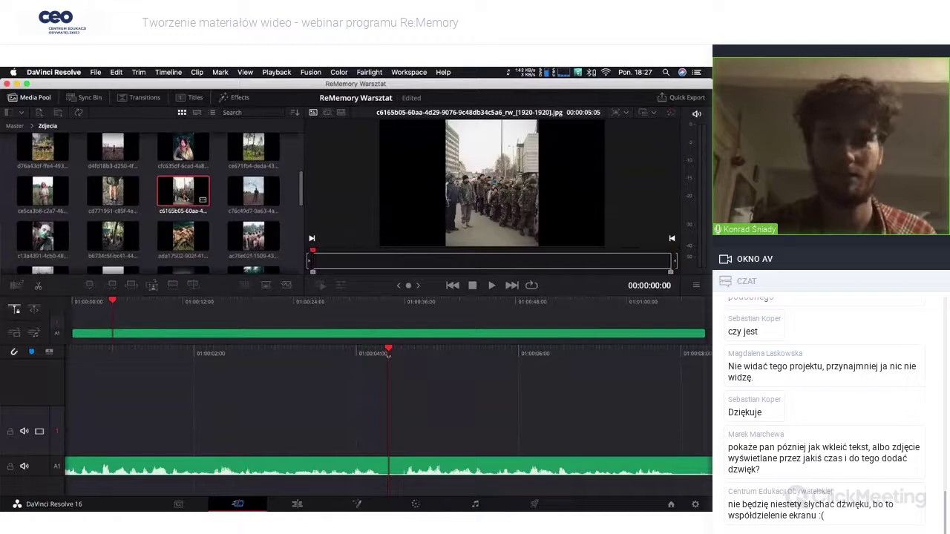
pyautogui.scroll(-1, 259, 197)
pyautogui.click(256, 204)
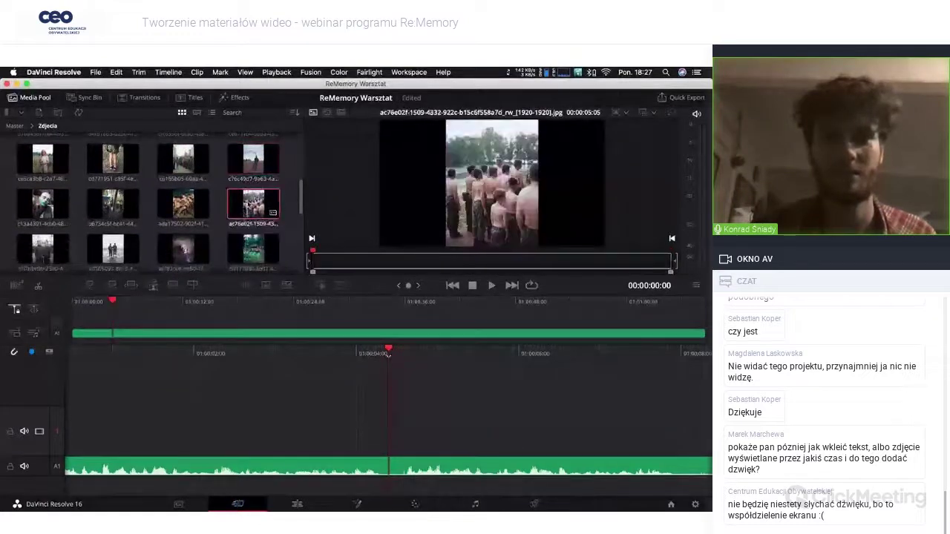
pyautogui.click(204, 206)
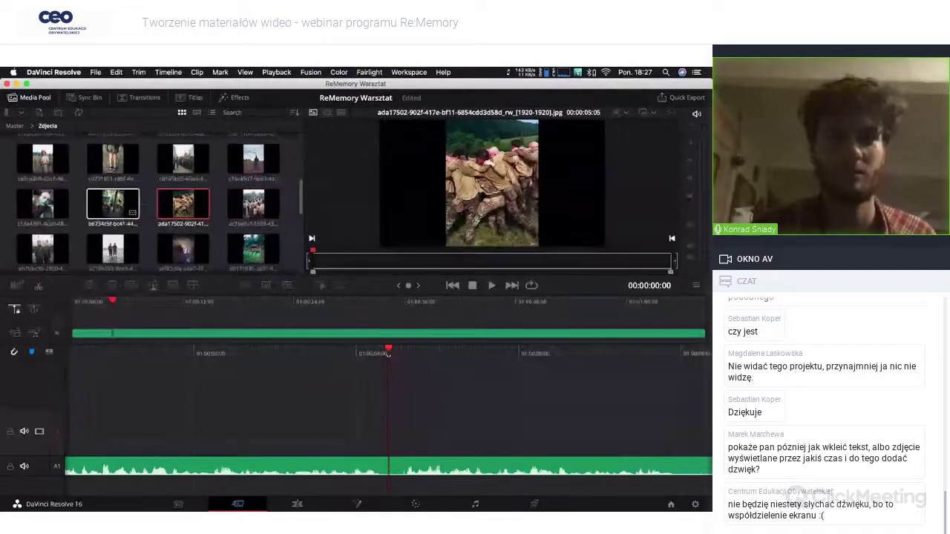
pyautogui.click(108, 204)
pyautogui.click(50, 204)
# Step: Preview more photos lower in the bin and load the group-under-trees photo 23a39ea5 for preview
pyautogui.scroll(-1, 49, 204)
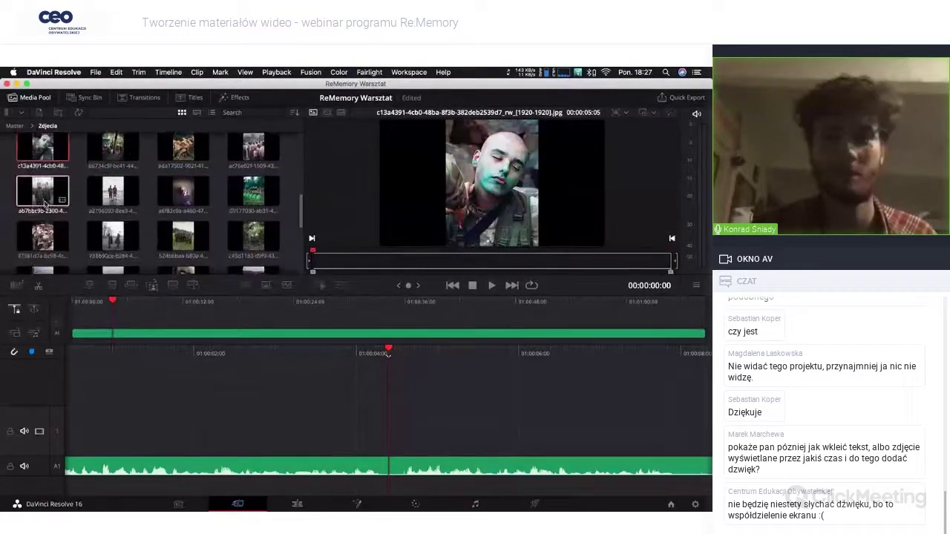
pyautogui.click(48, 202)
pyautogui.click(114, 195)
pyautogui.click(184, 193)
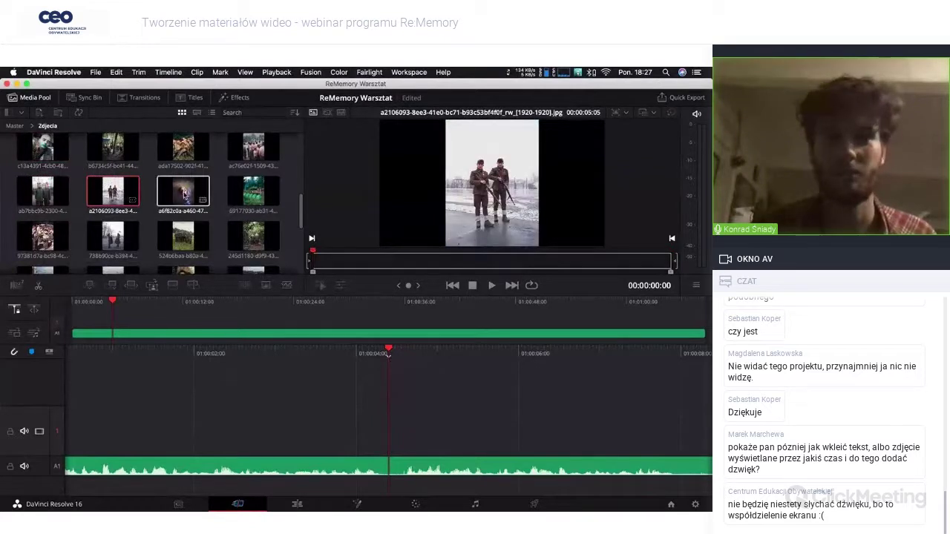
pyautogui.click(253, 193)
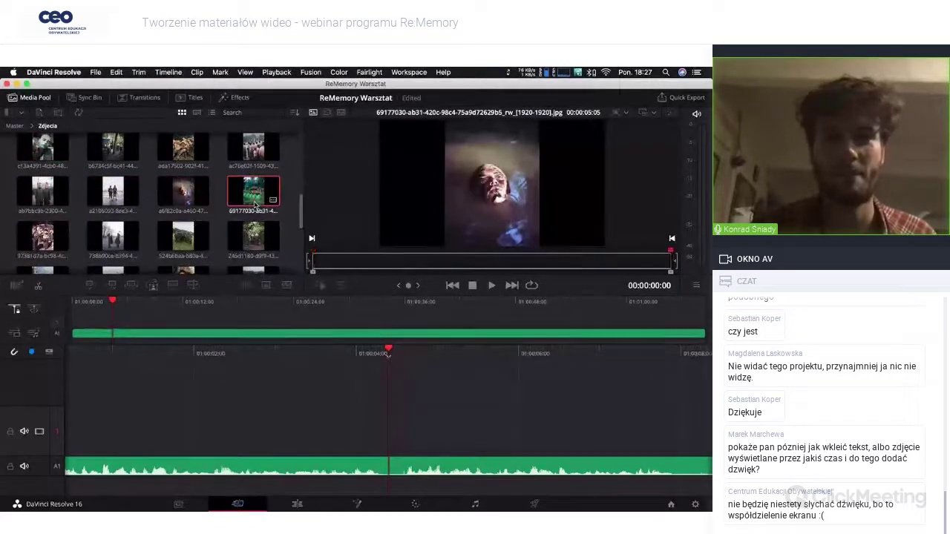
pyautogui.scroll(-1, 254, 204)
pyautogui.scroll(-1, 254, 204)
pyautogui.scroll(-1, 254, 205)
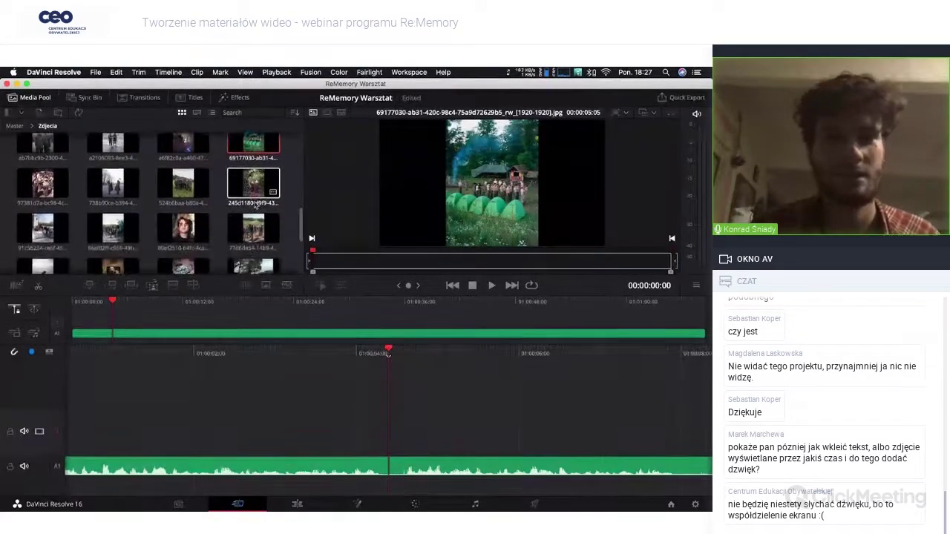
pyautogui.scroll(-1, 253, 205)
pyautogui.scroll(-1, 253, 204)
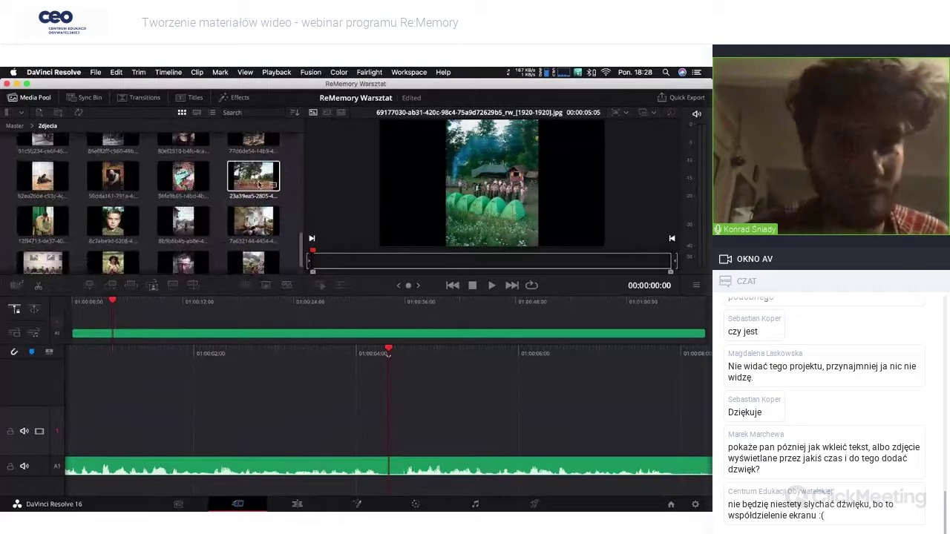
pyautogui.scroll(-1, 246, 172)
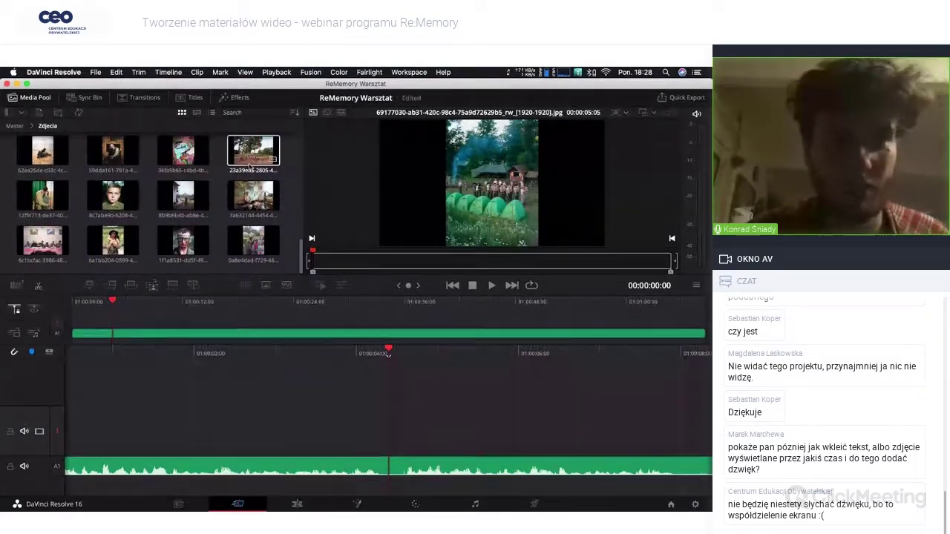
pyautogui.click(250, 158)
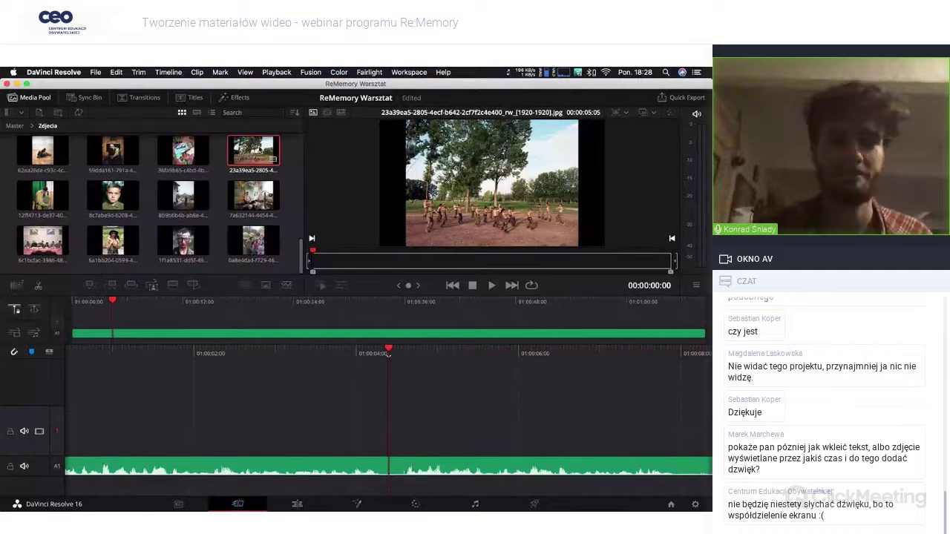
# Step: Place the 23a39ea5 group-under-trees photo at the start of track V1
pyautogui.moveTo(248, 152); pyautogui.dragTo(113, 318)
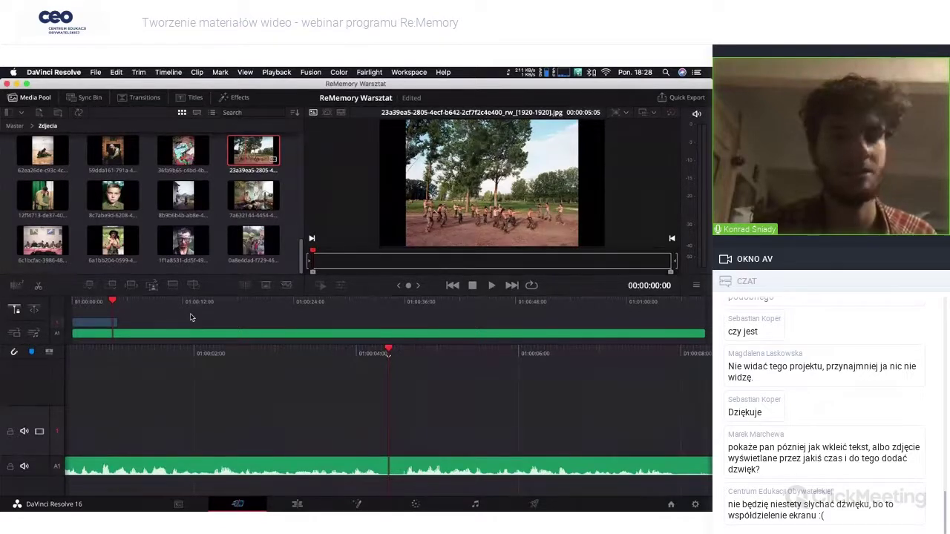
pyautogui.moveTo(109, 316); pyautogui.dragTo(103, 313)
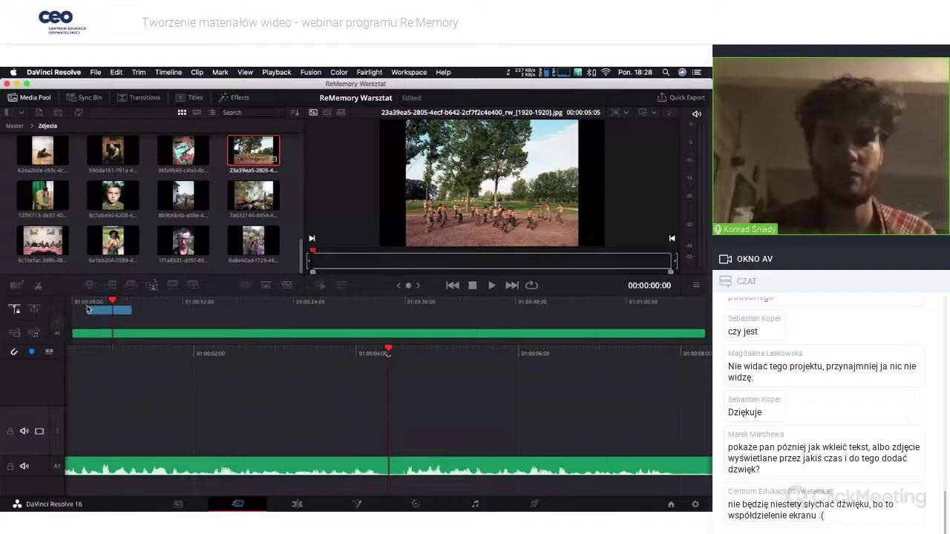
pyautogui.moveTo(117, 316)
pyautogui.mouseDown()
pyautogui.moveTo(110, 352)
pyautogui.moveTo(143, 367)
pyautogui.mouseUp()
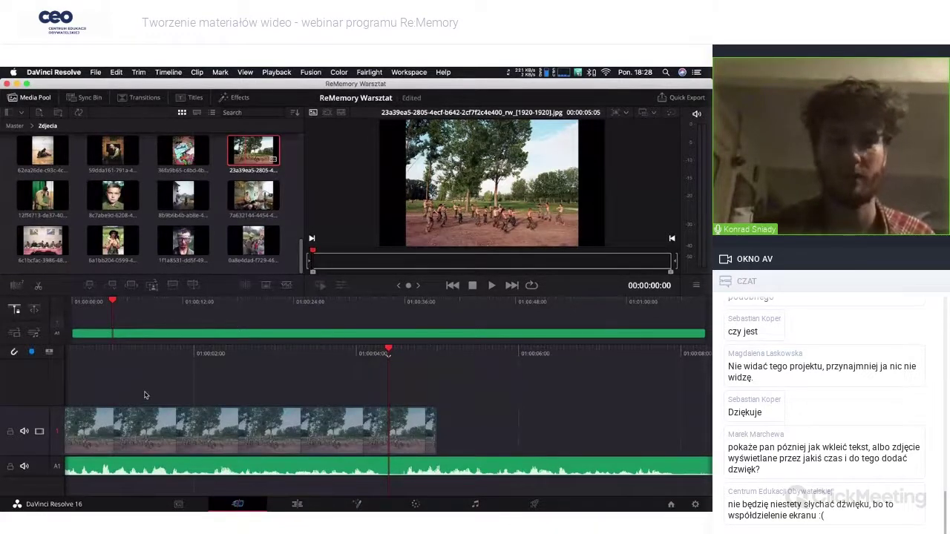
# Step: Play the timeline from the start to review the photo over the audio
pyautogui.click(289, 402)
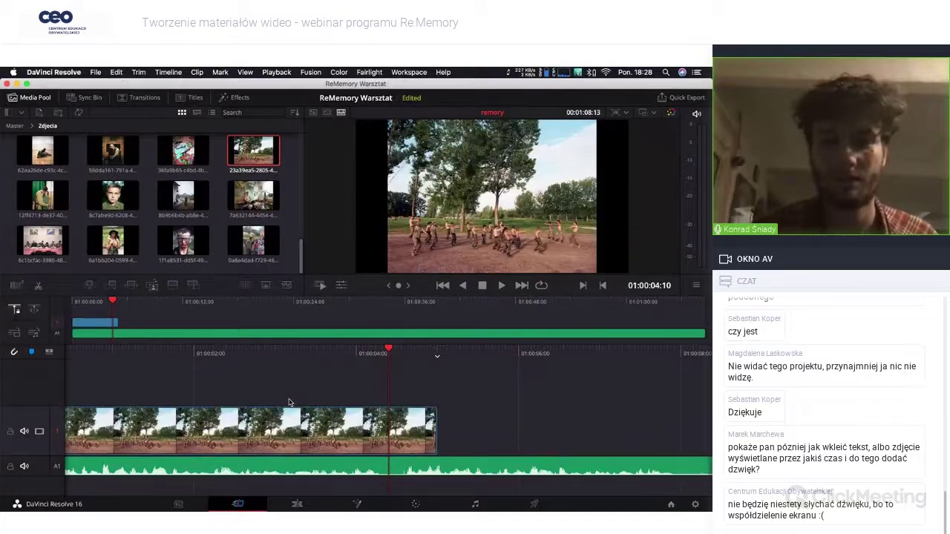
pyautogui.scroll(5, 289, 402)
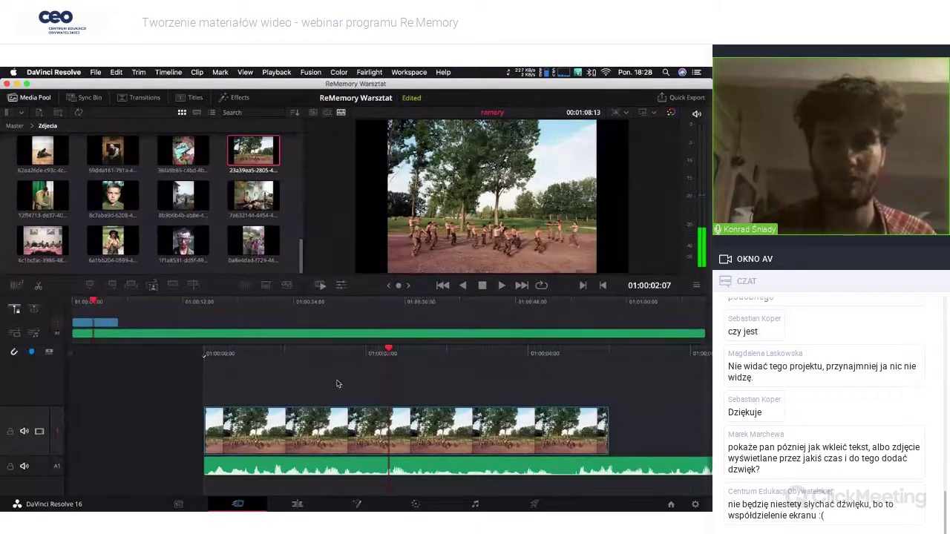
pyautogui.press('Home')
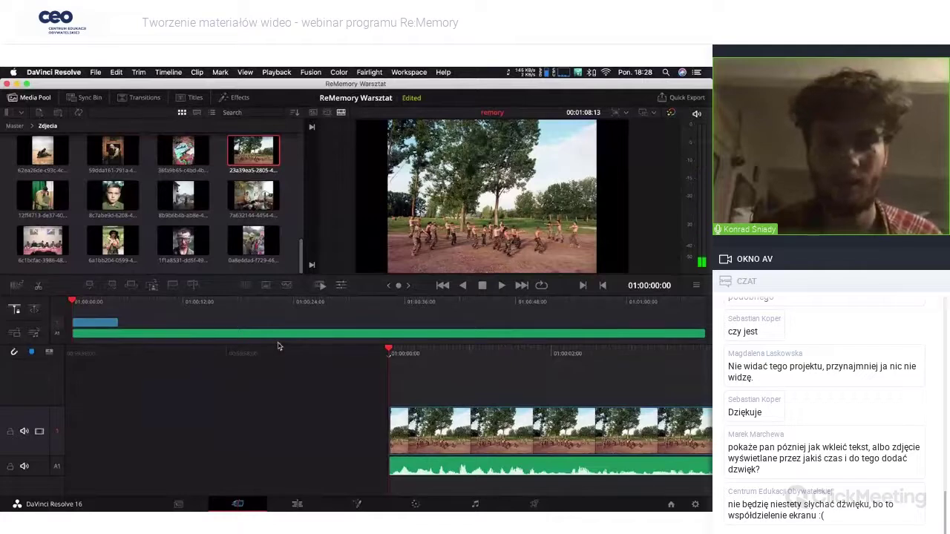
pyautogui.press('space')
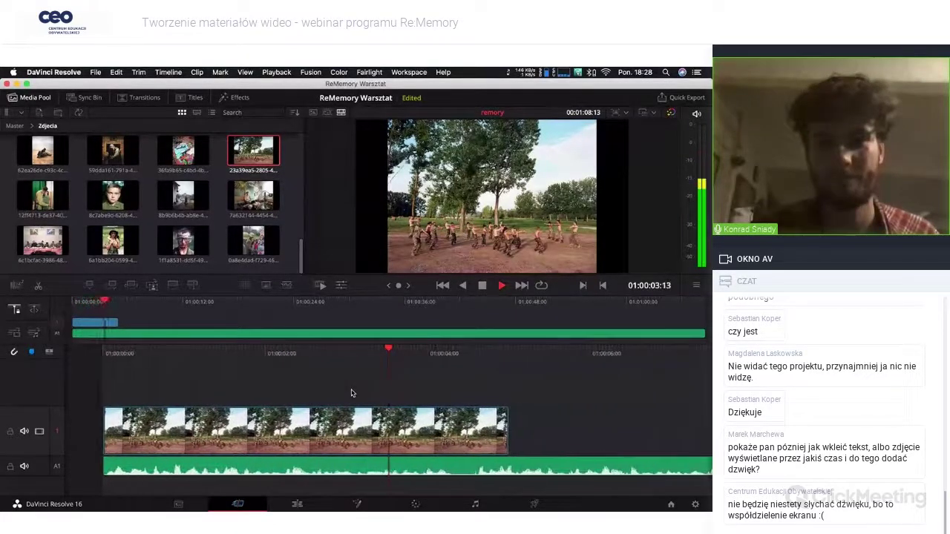
pyautogui.press('space')
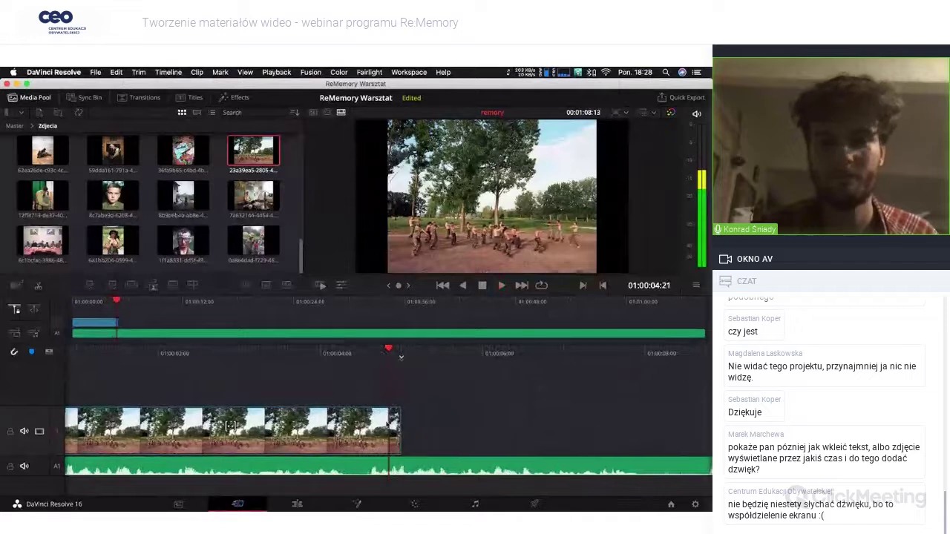
# Step: Trim the photo clip's end shorter and return to the timeline start
pyautogui.moveTo(393, 424); pyautogui.dragTo(356, 425)
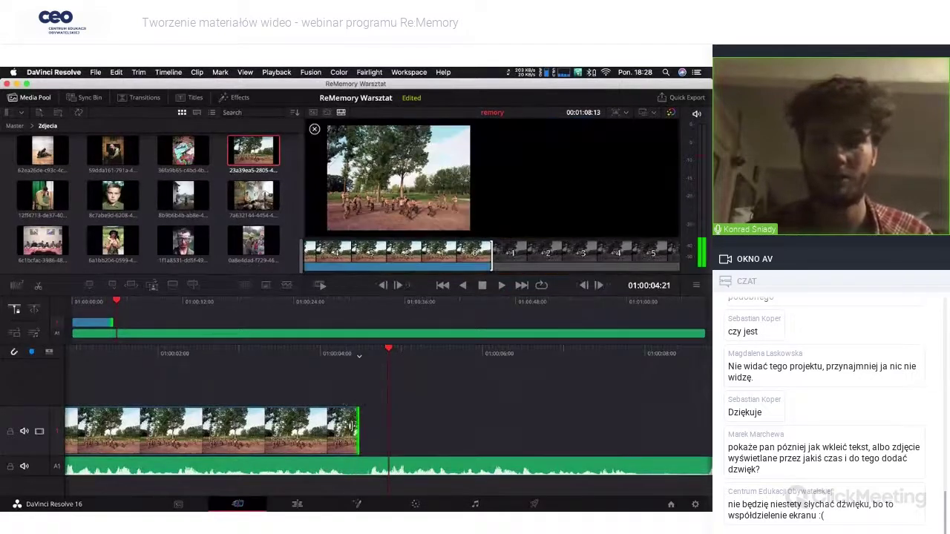
pyautogui.press('Home')
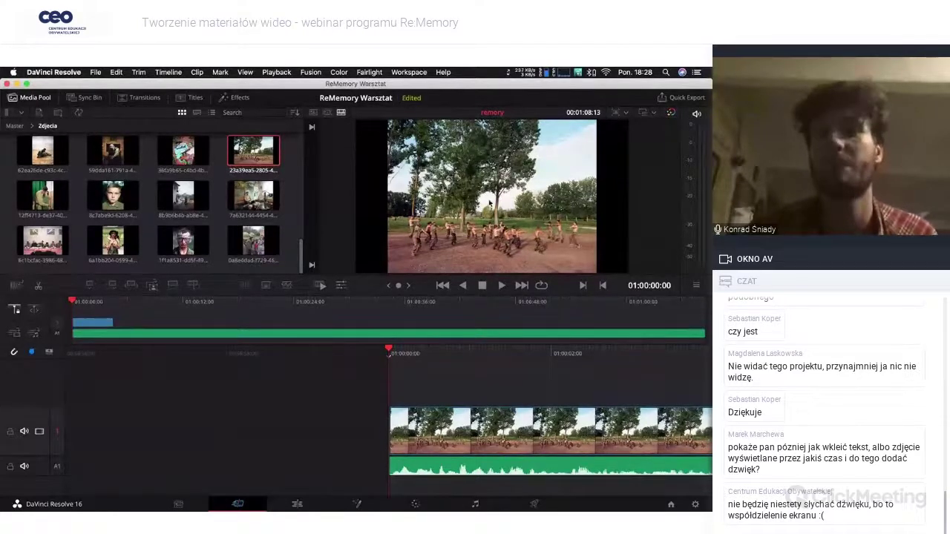
pyautogui.click(87, 333)
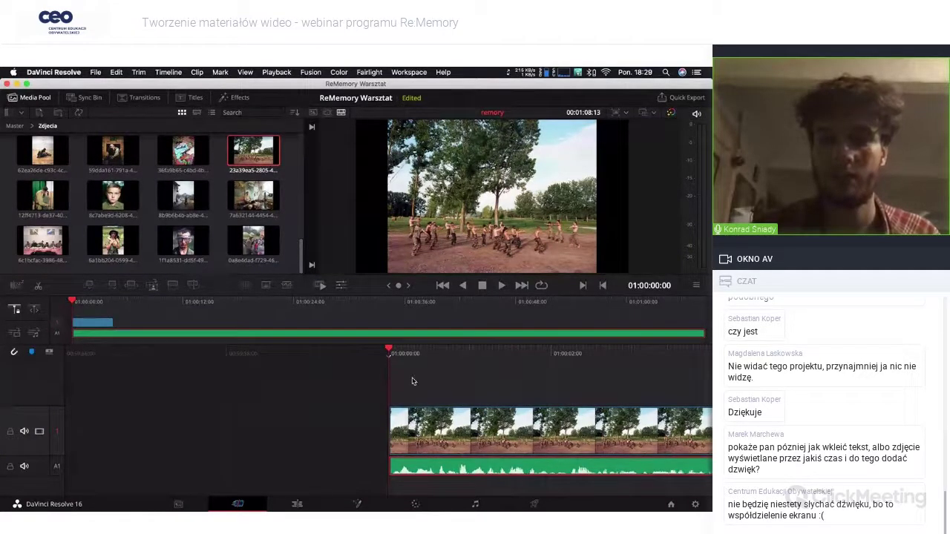
pyautogui.press('space')
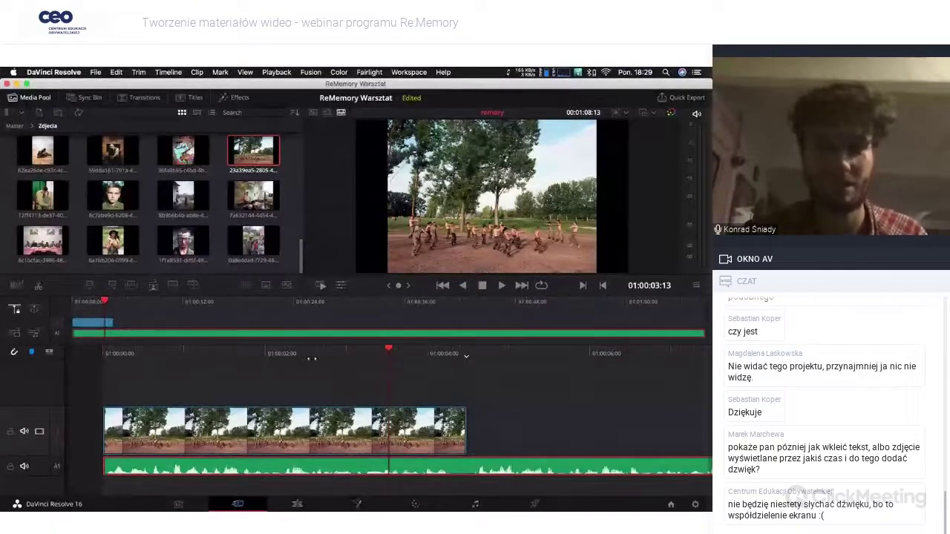
pyautogui.press('Home')
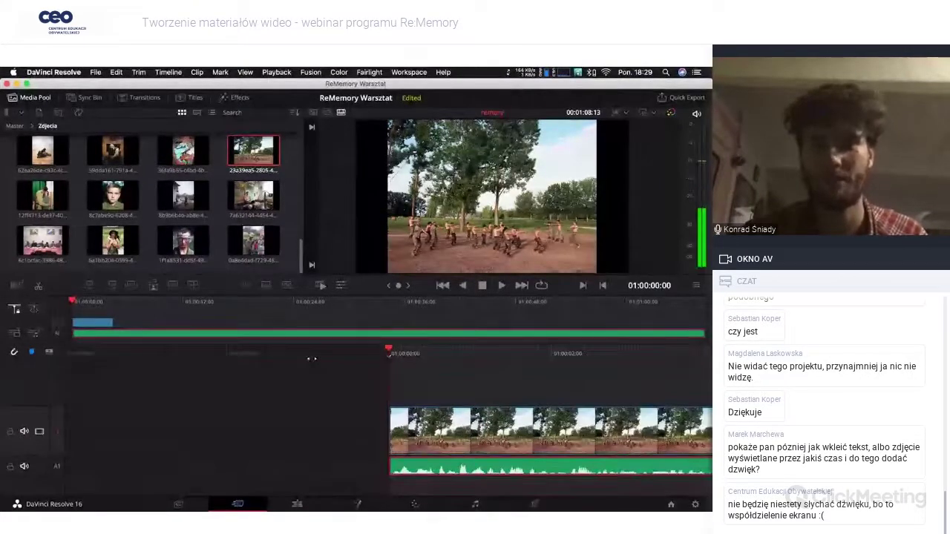
pyautogui.press('space')
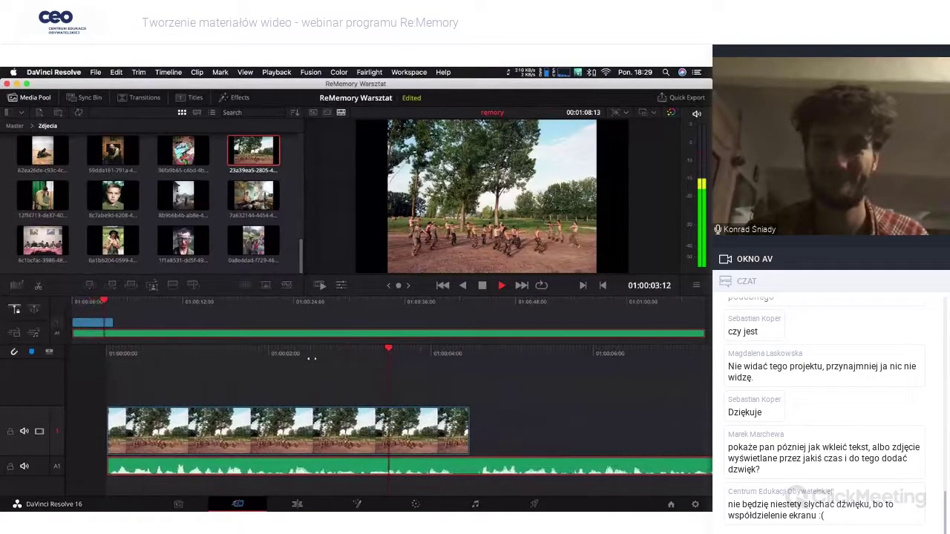
pyautogui.press('space')
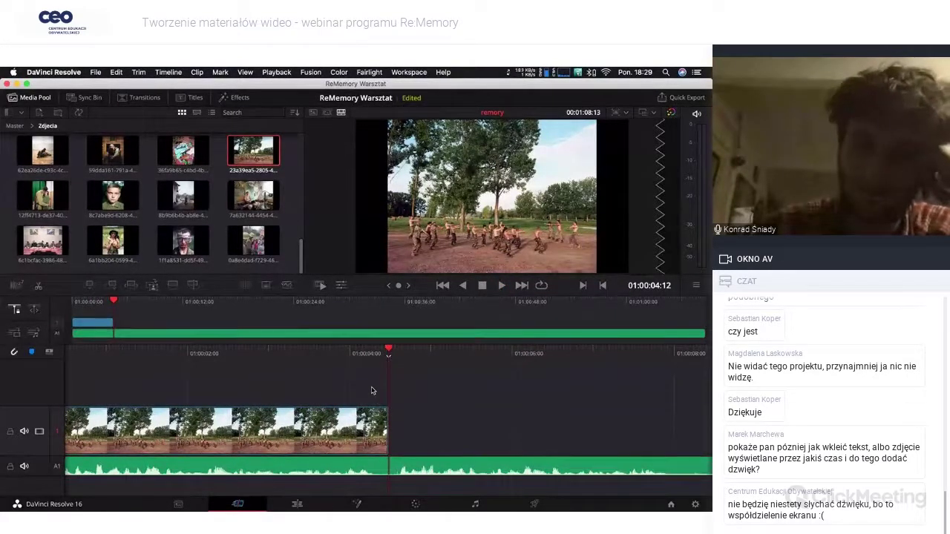
pyautogui.scroll(2, 372, 391)
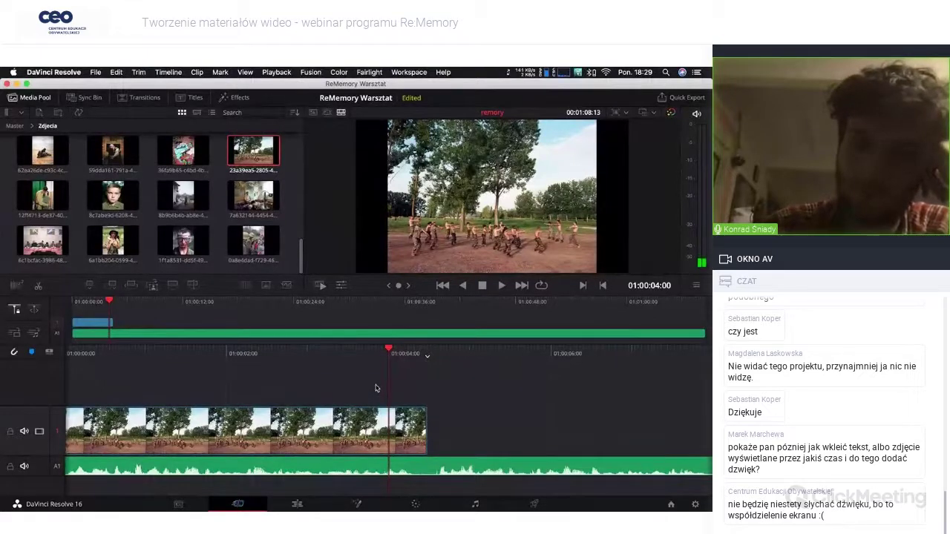
pyautogui.press('Home')
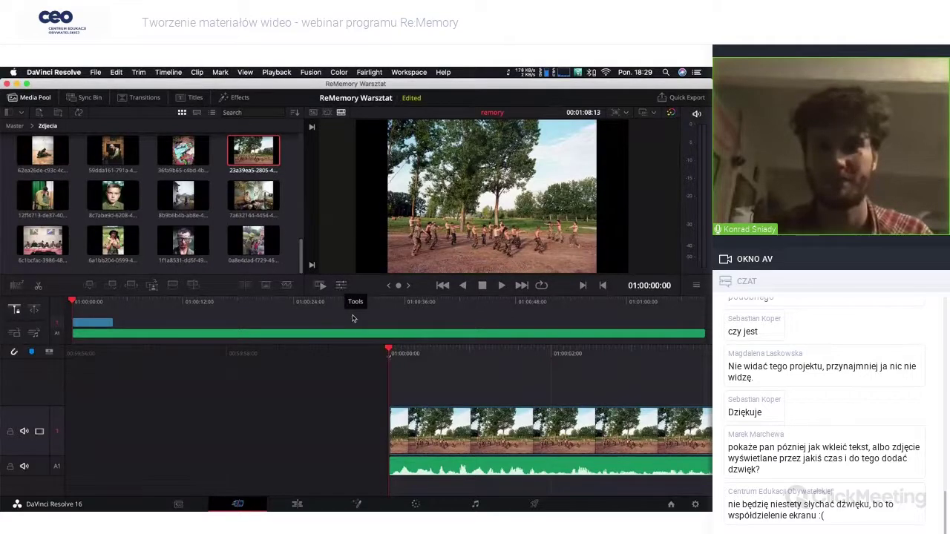
# Step: Set the tree photo's Transform to Zoom 2.290 and Position Y 930, then preview the framing
pyautogui.click(343, 288)
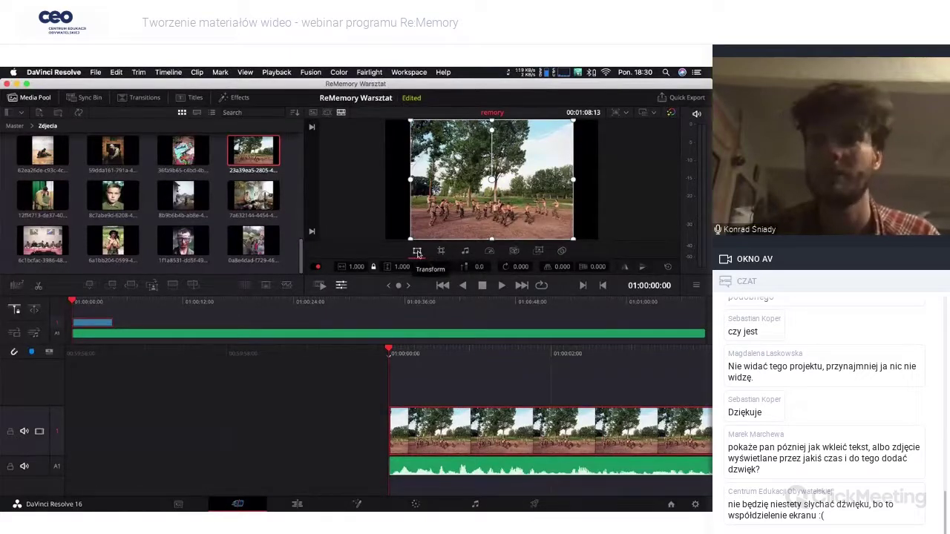
pyautogui.click(417, 252)
pyautogui.moveTo(351, 268)
pyautogui.mouseDown()
pyautogui.moveTo(359, 268)
pyautogui.moveTo(348, 269)
pyautogui.mouseUp()
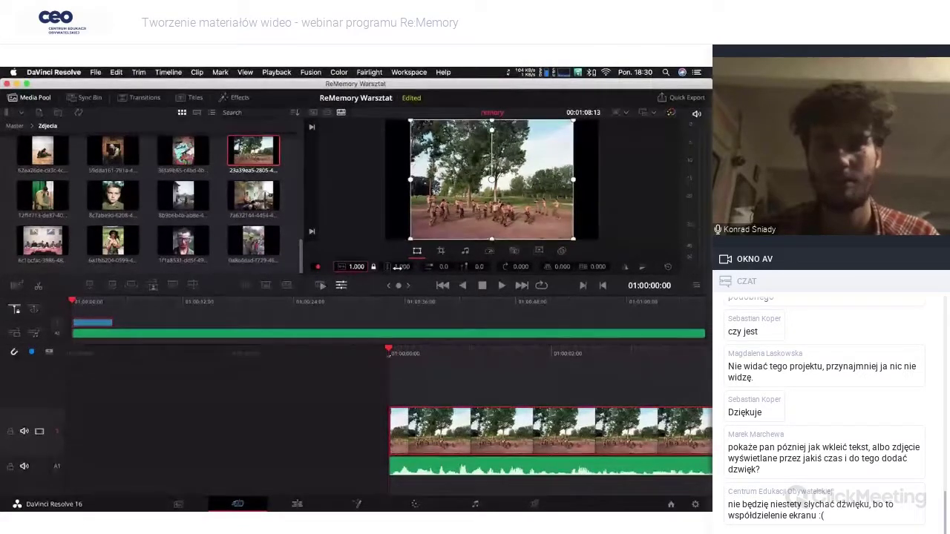
pyautogui.moveTo(440, 269)
pyautogui.mouseDown()
pyautogui.moveTo(415, 268)
pyautogui.moveTo(505, 269)
pyautogui.moveTo(405, 269)
pyautogui.mouseUp()
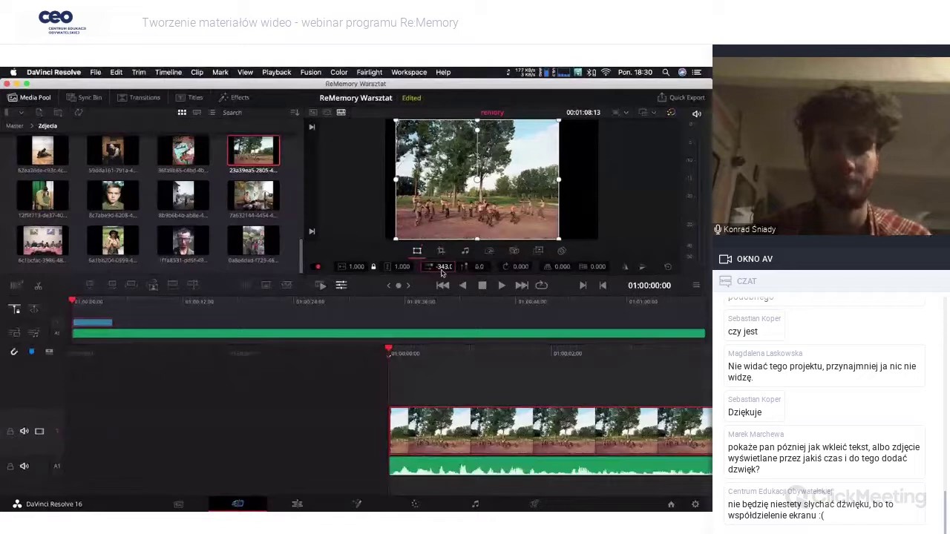
pyautogui.moveTo(405, 268); pyautogui.dragTo(442, 273)
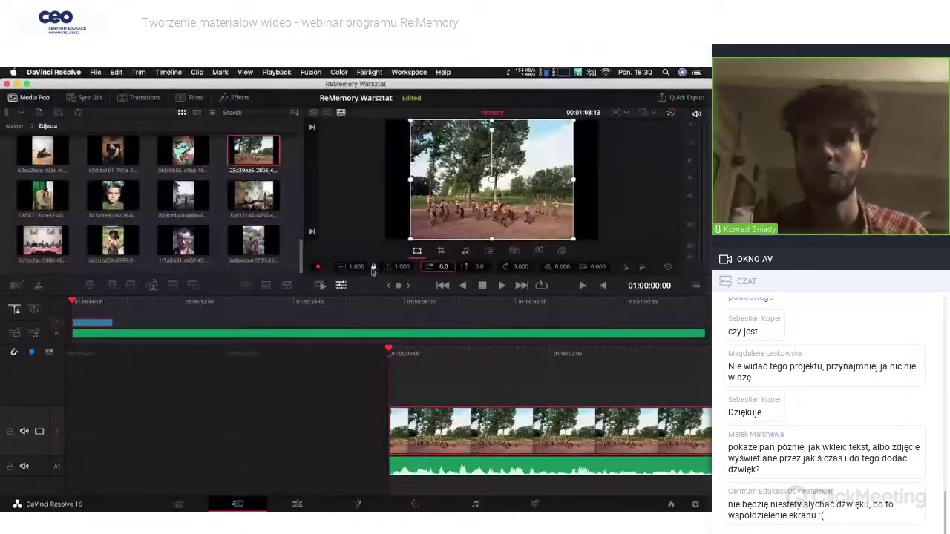
pyautogui.moveTo(356, 266)
pyautogui.mouseDown()
pyautogui.moveTo(417, 268)
pyautogui.moveTo(355, 271)
pyautogui.mouseUp()
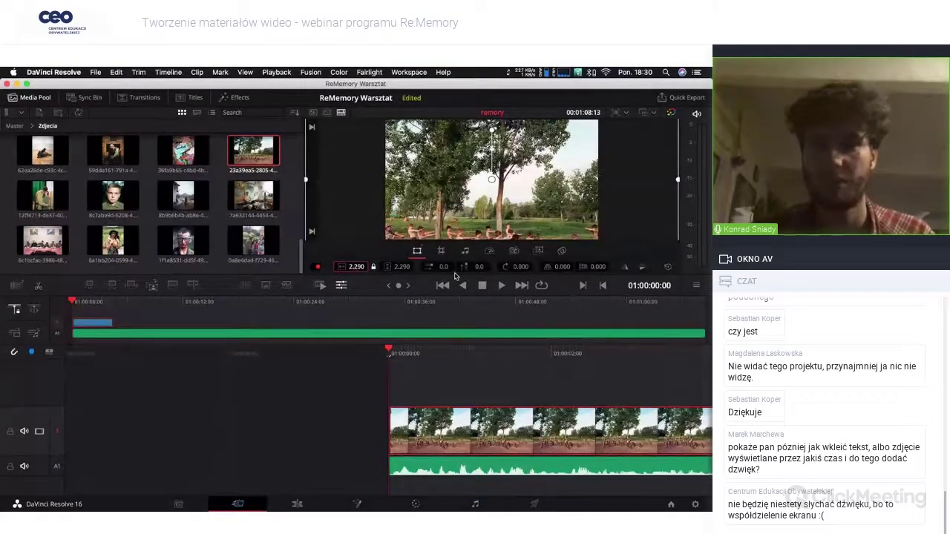
pyautogui.moveTo(473, 267); pyautogui.dragTo(475, 271)
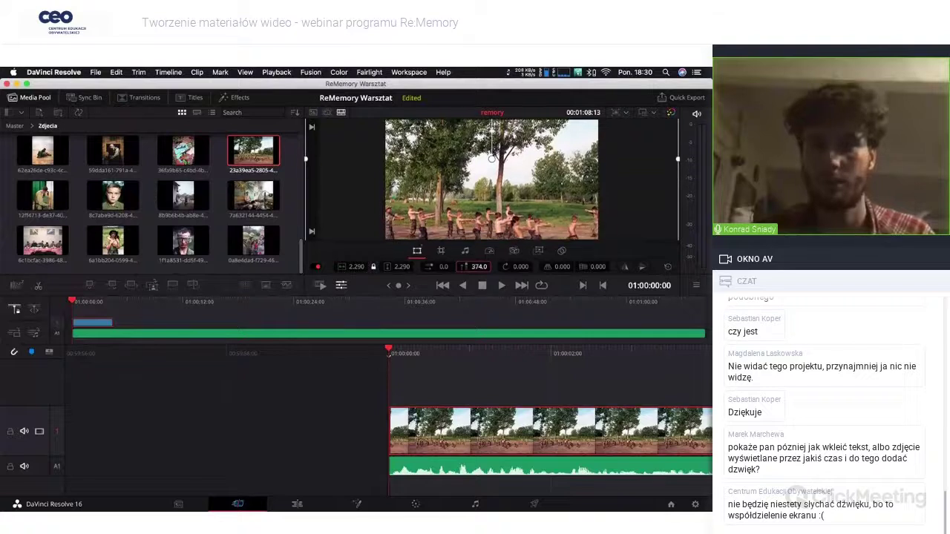
pyautogui.moveTo(474, 267); pyautogui.dragTo(512, 267)
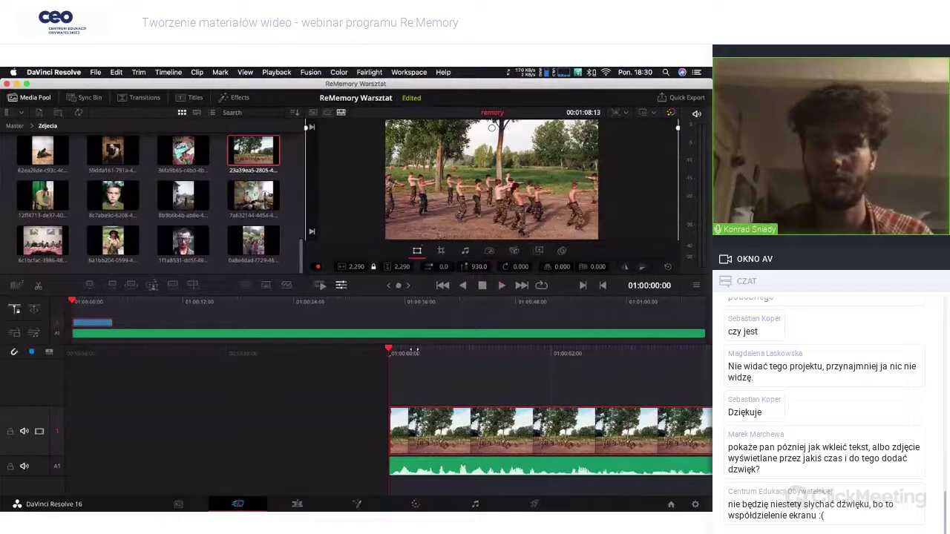
pyautogui.press('space')
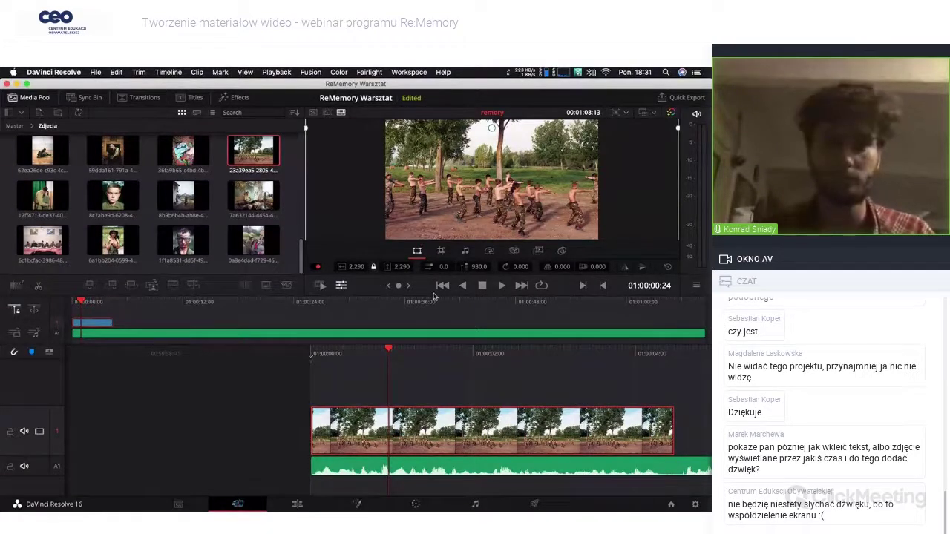
# Step: Turn off the photo's Transform and reset its left and right crop back to 0
pyautogui.click(316, 268)
pyautogui.click(438, 253)
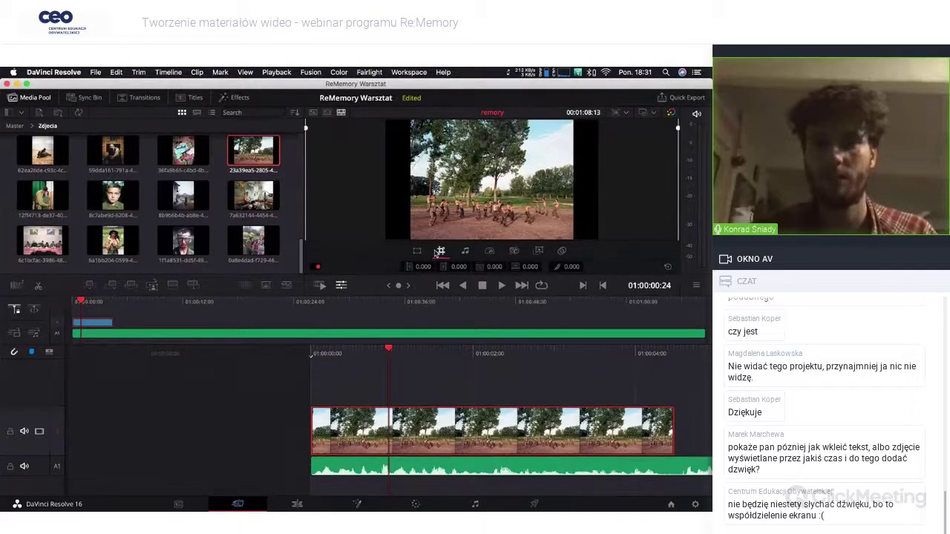
pyautogui.moveTo(306, 128)
pyautogui.mouseDown()
pyautogui.moveTo(354, 128)
pyautogui.moveTo(324, 128)
pyautogui.mouseUp()
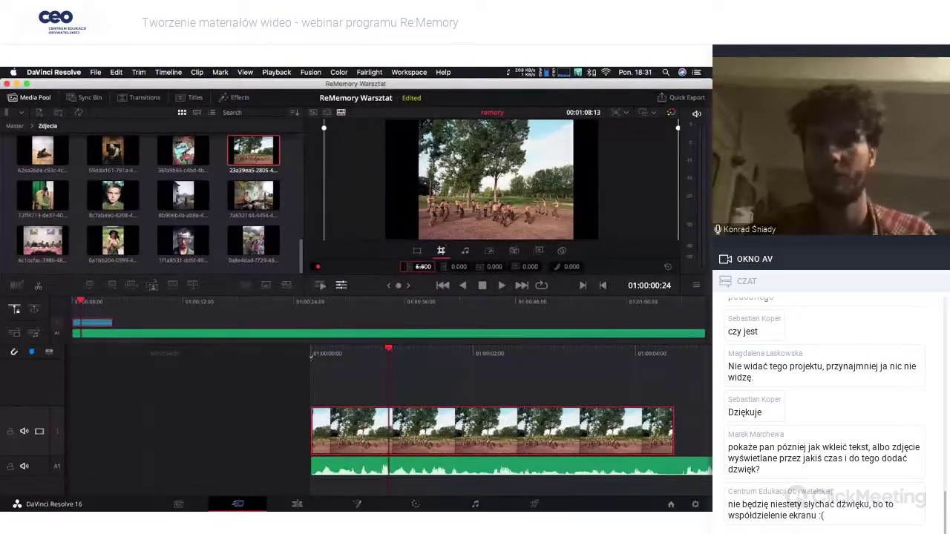
pyautogui.moveTo(450, 267)
pyautogui.mouseDown()
pyautogui.moveTo(475, 266)
pyautogui.moveTo(452, 270)
pyautogui.mouseUp()
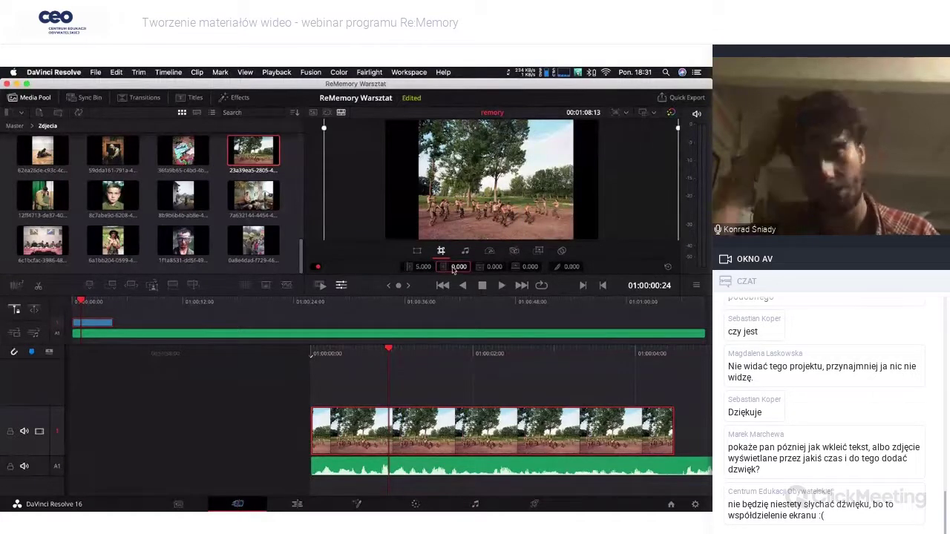
pyautogui.moveTo(423, 266); pyautogui.dragTo(412, 266)
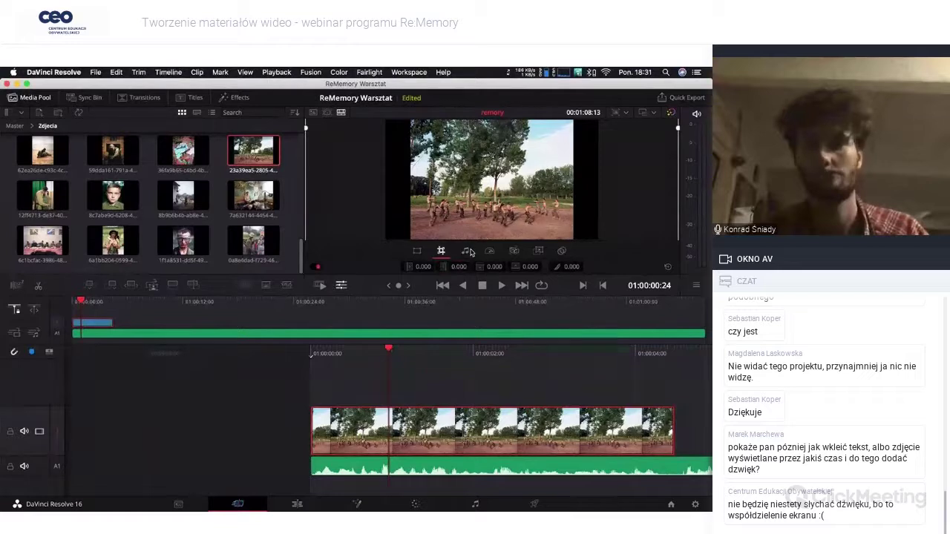
# Step: Nudge the audio clip's volume slightly, then reselect the photo clip
pyautogui.click(464, 251)
pyautogui.click(514, 465)
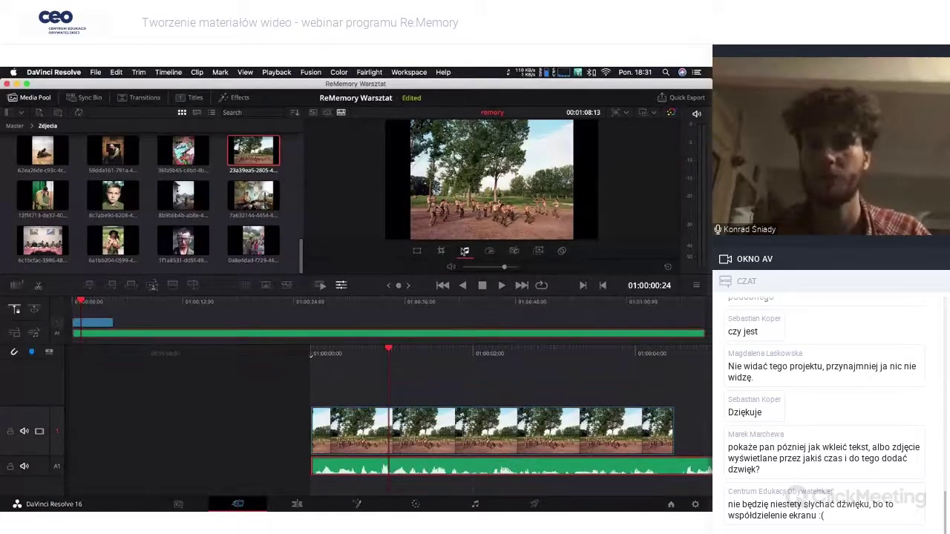
pyautogui.moveTo(504, 267); pyautogui.dragTo(506, 268)
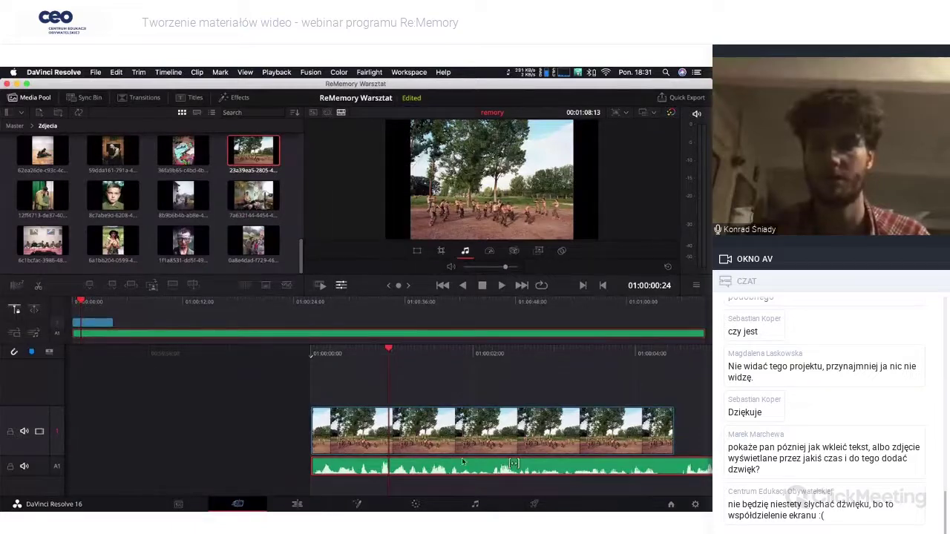
pyautogui.moveTo(505, 267); pyautogui.dragTo(506, 269)
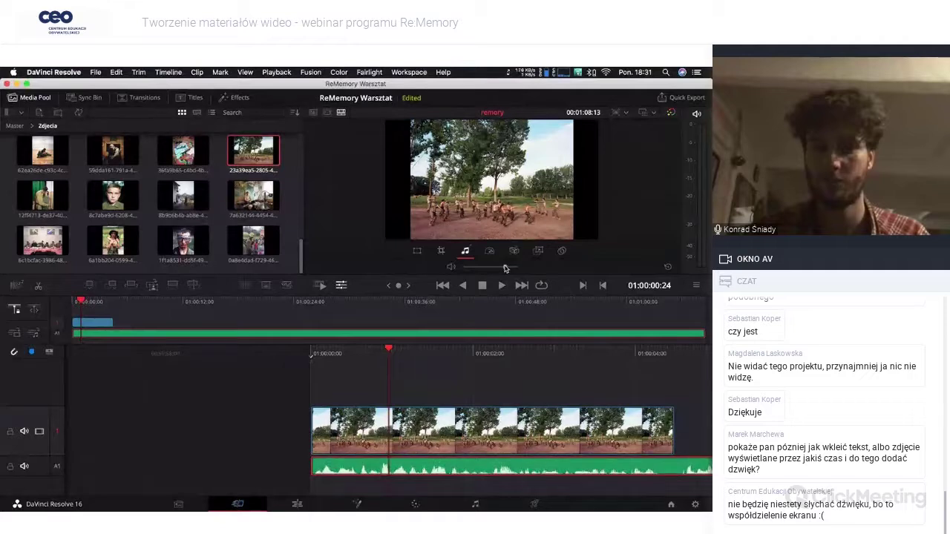
pyautogui.click(399, 443)
pyautogui.click(489, 251)
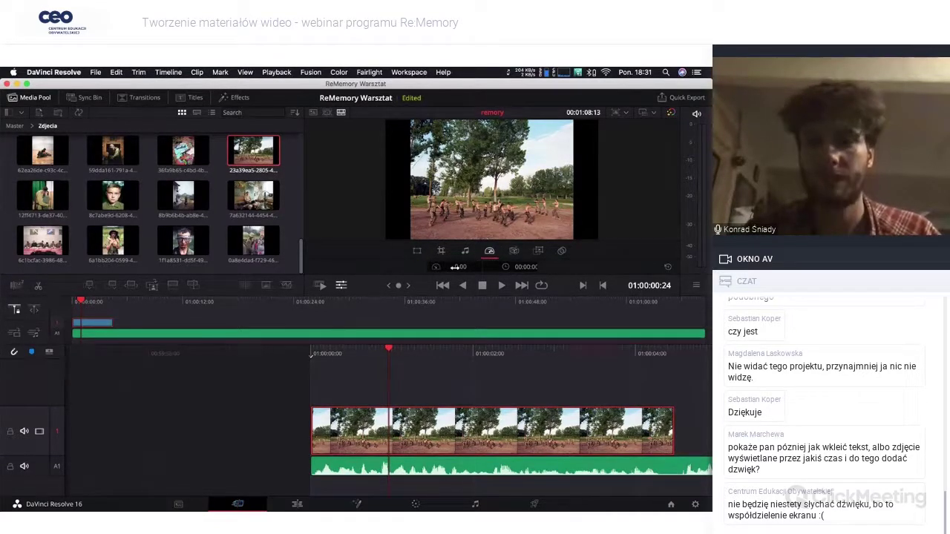
# Step: Enable Dynamic Zoom on the tree photo and preview it from the timeline start
pyautogui.click(514, 251)
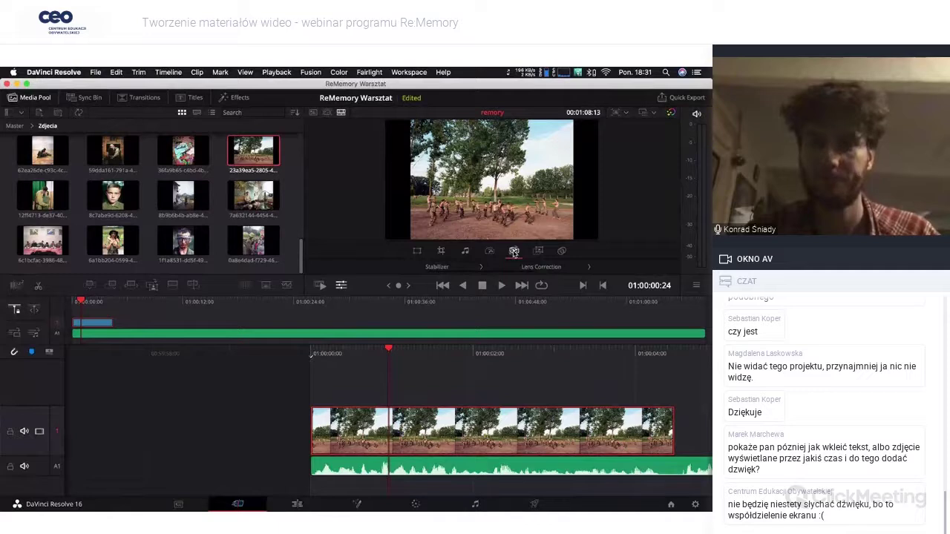
pyautogui.click(540, 253)
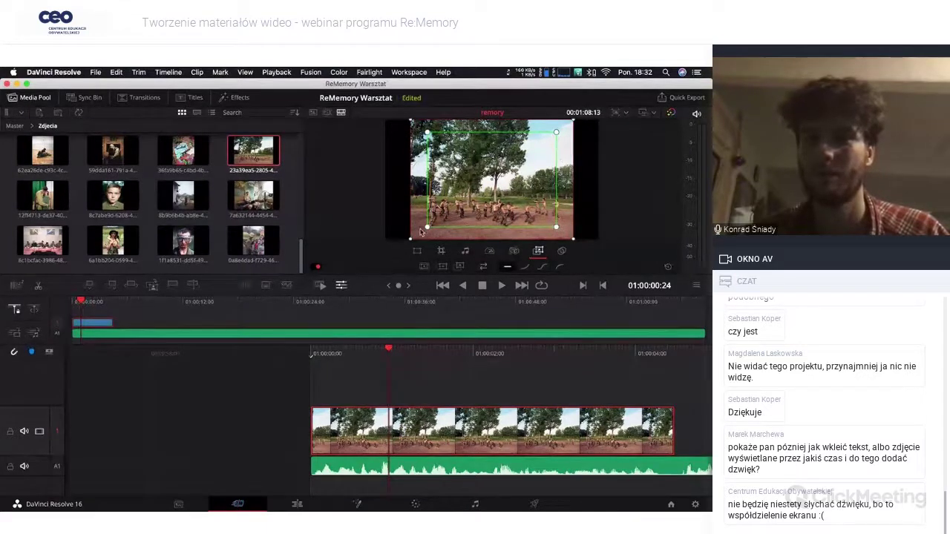
pyautogui.press('space')
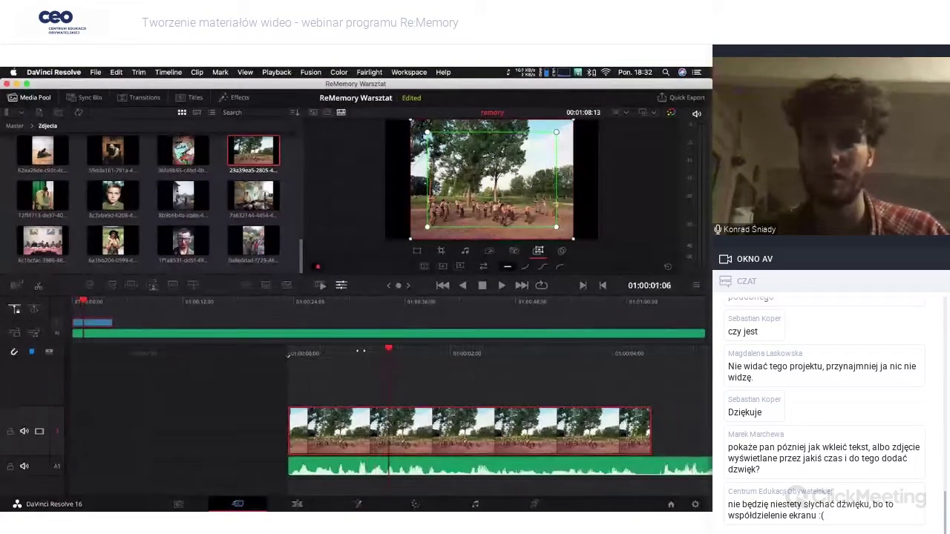
pyautogui.press('Home')
pyautogui.press('space')
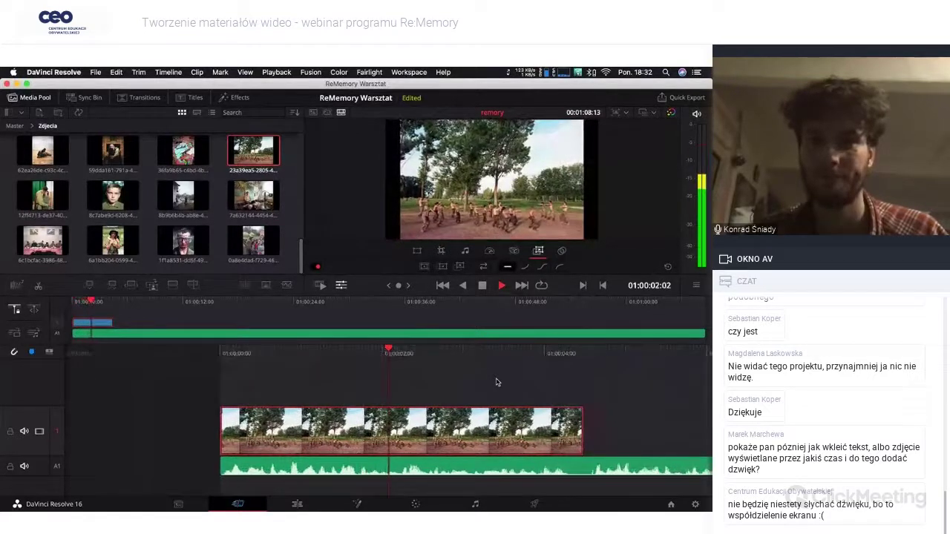
pyautogui.press('space')
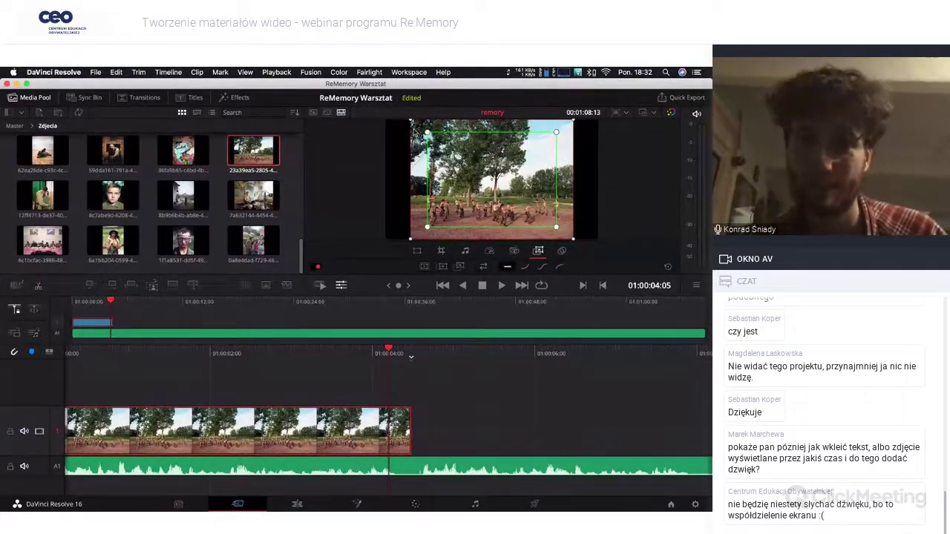
pyautogui.press('Home')
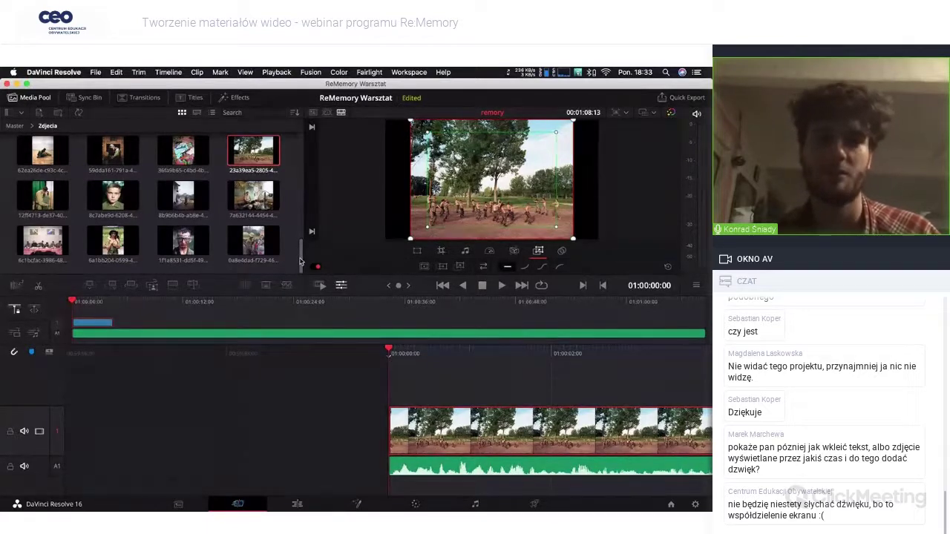
# Step: Select several photos in the Zdjecia bin and open their context menu without choosing an action
pyautogui.scroll(5, 287, 159)
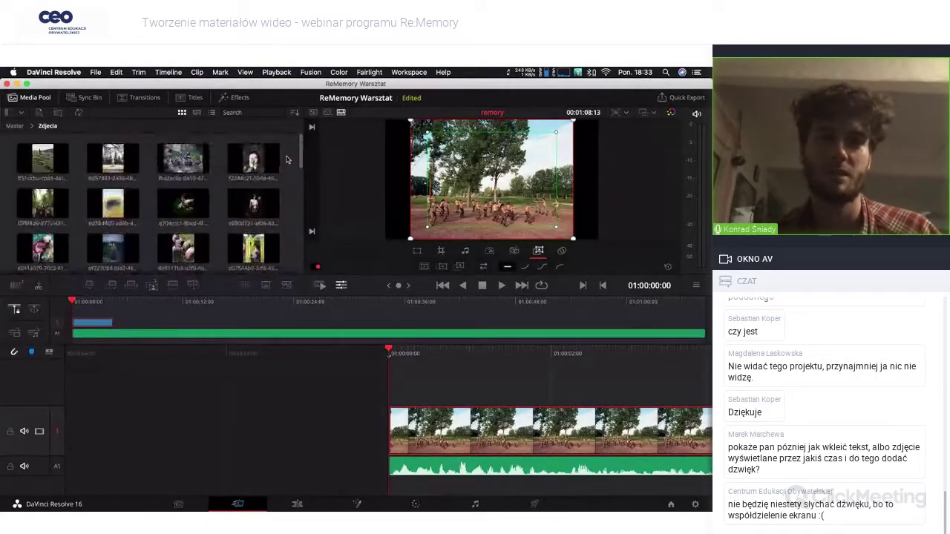
pyautogui.click(44, 155)
pyautogui.scroll(-5, 156, 181)
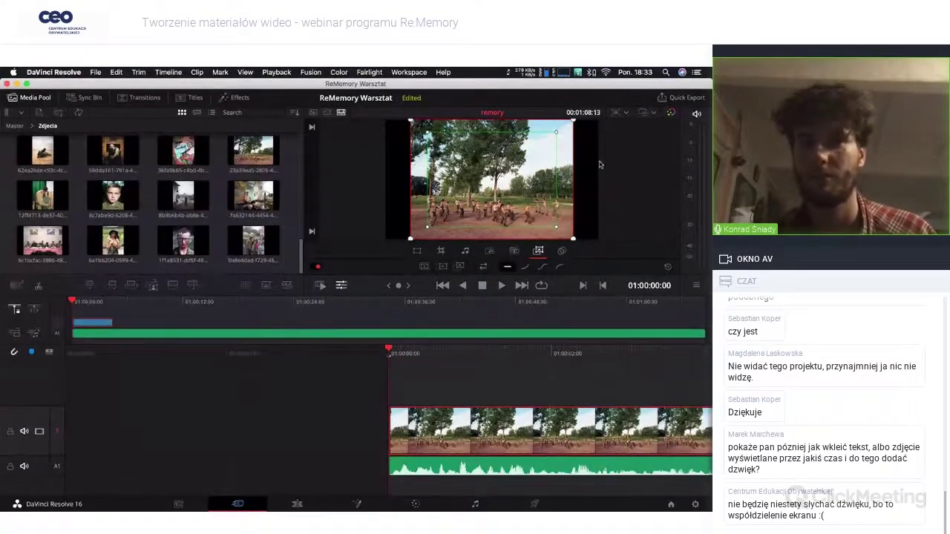
pyautogui.press('super+a')
pyautogui.scroll(1, 263, 245)
pyautogui.scroll(5, 263, 244)
pyautogui.click(252, 159)
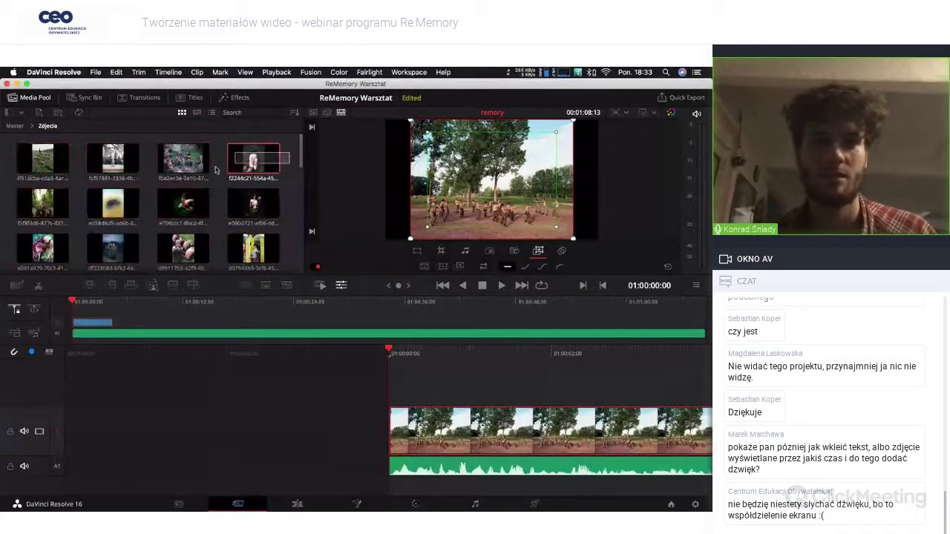
pyautogui.moveTo(216, 170); pyautogui.dragTo(20, 307)
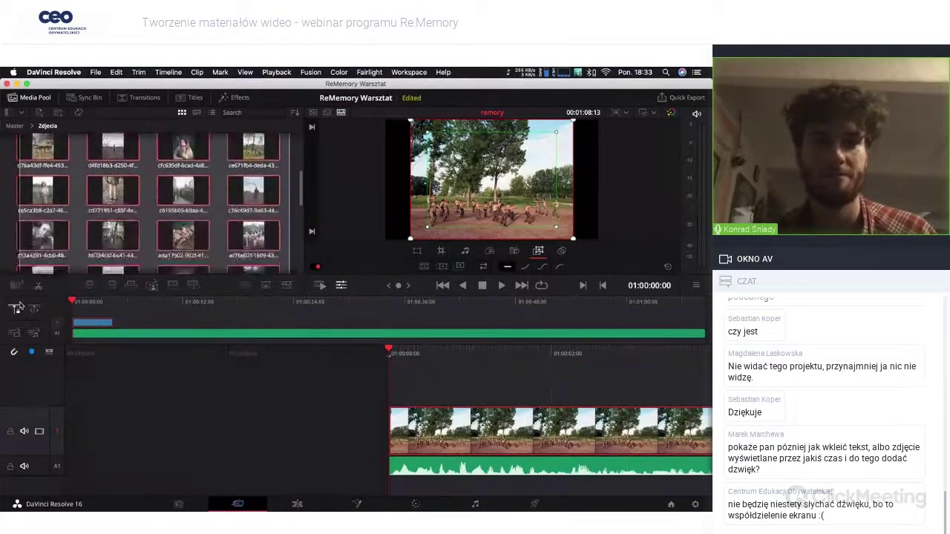
pyautogui.moveTo(20, 307); pyautogui.dragTo(31, 273)
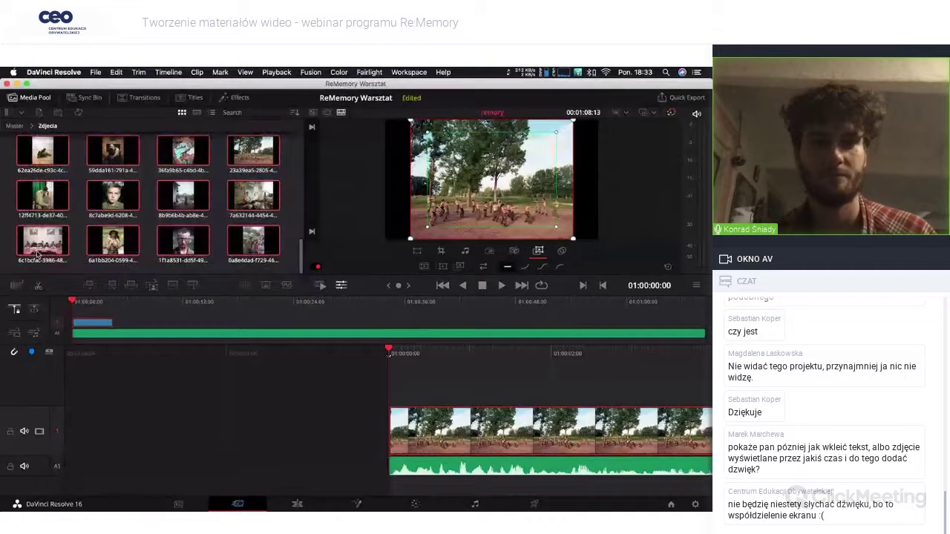
pyautogui.rightClick(261, 241)
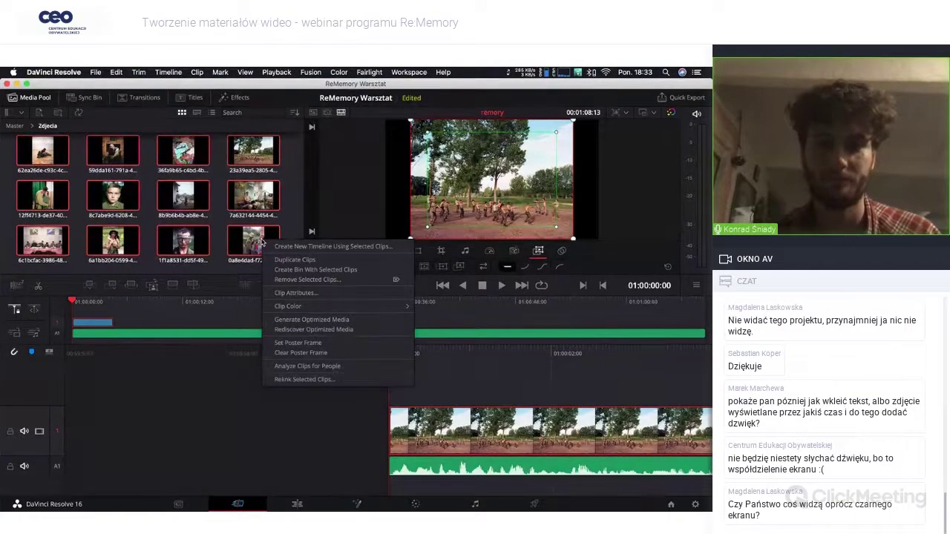
pyautogui.click(251, 238)
pyautogui.scroll(10, 292, 198)
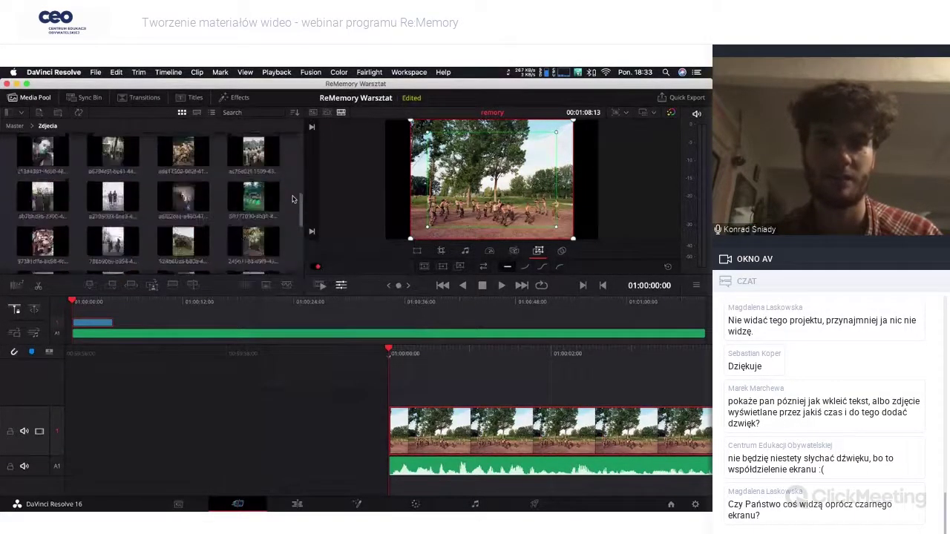
# Step: Give remory custom timeline settings with mismatched resolution set to Scale full frame with crop
pyautogui.click(15, 127)
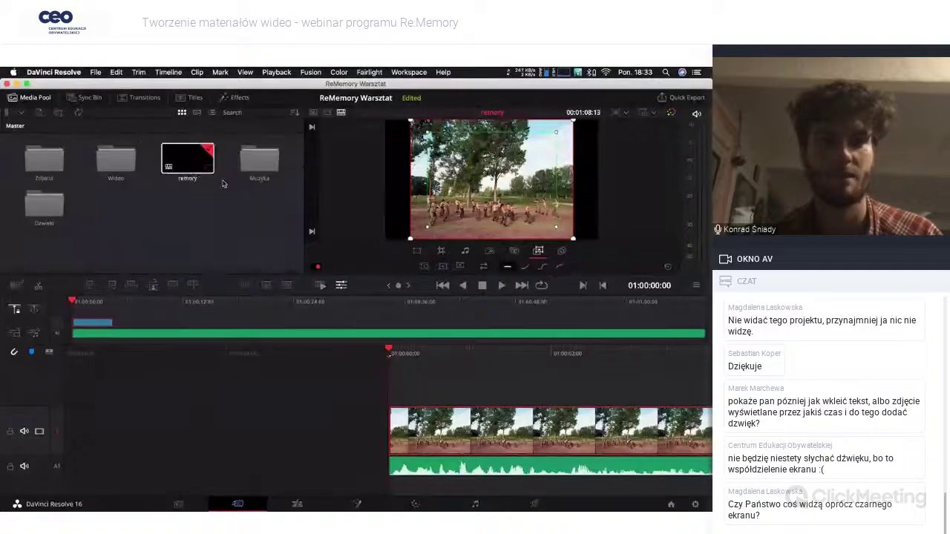
pyautogui.rightClick(187, 165)
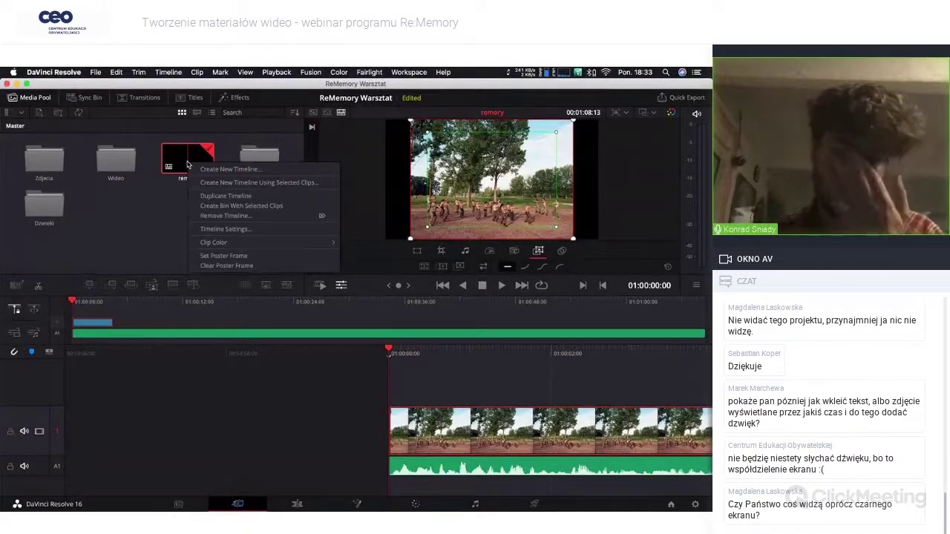
pyautogui.click(228, 230)
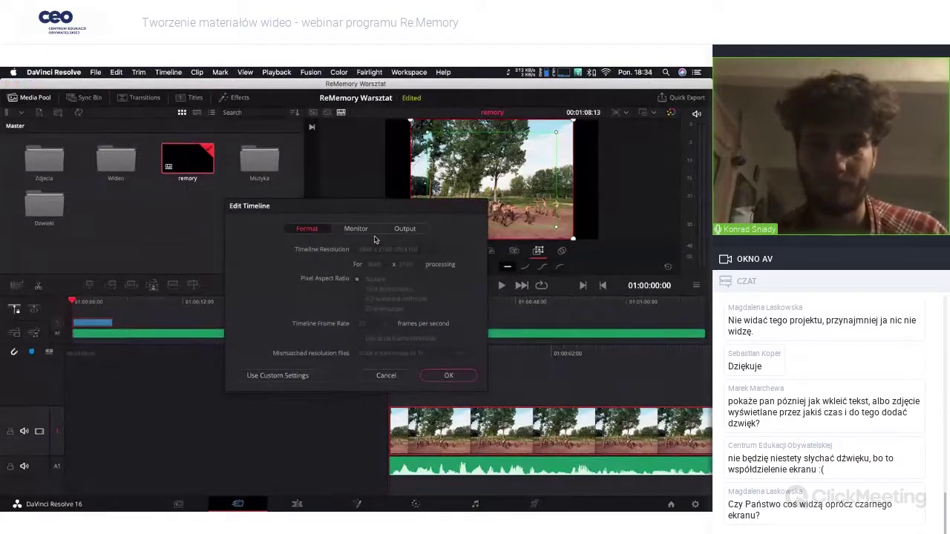
pyautogui.click(267, 377)
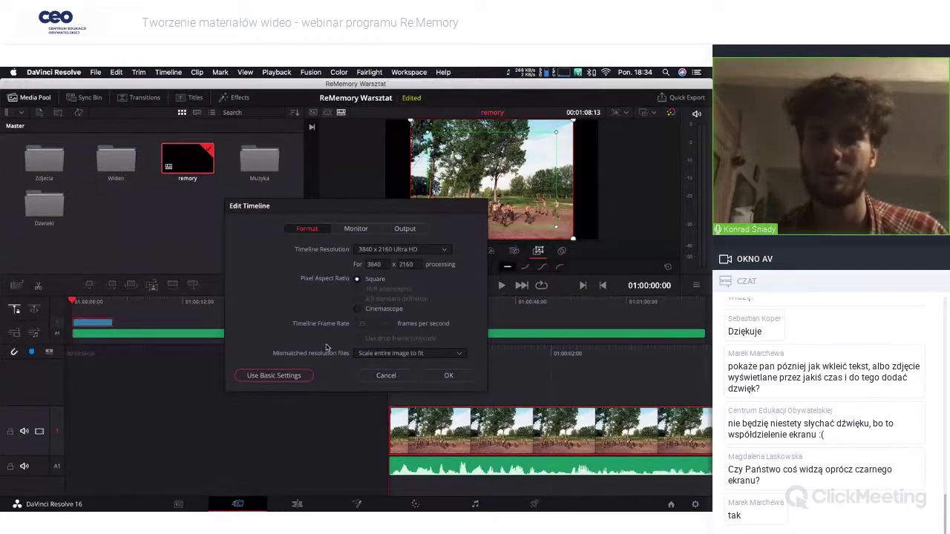
pyautogui.click(386, 355)
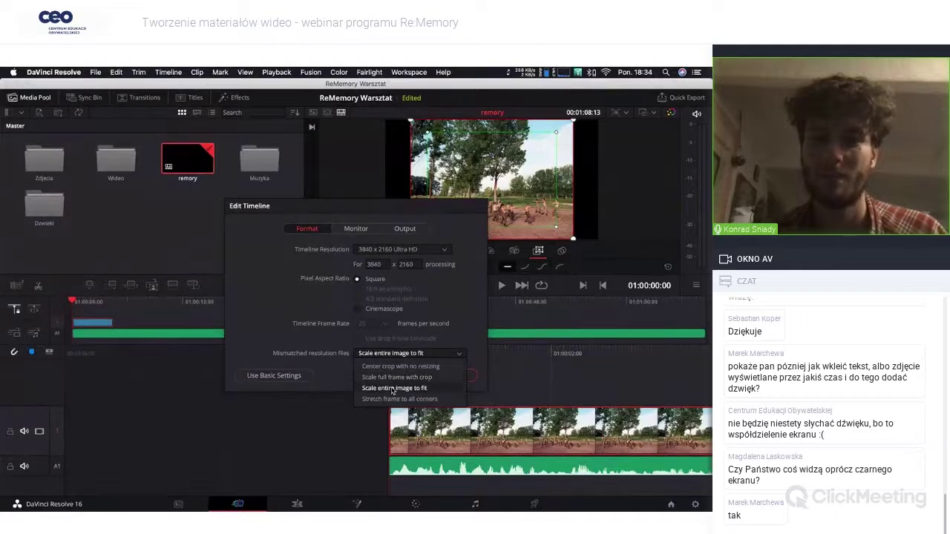
pyautogui.click(382, 379)
pyautogui.click(444, 376)
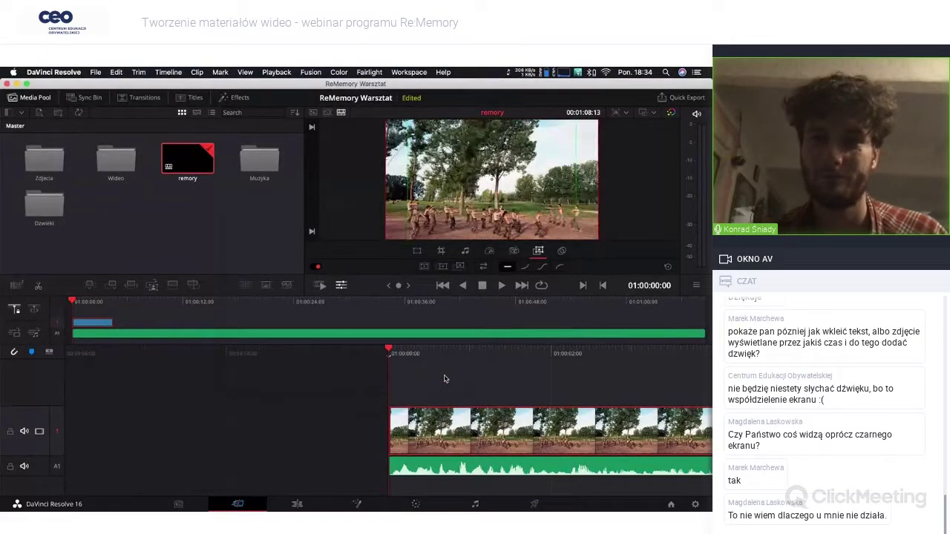
pyautogui.click(225, 222)
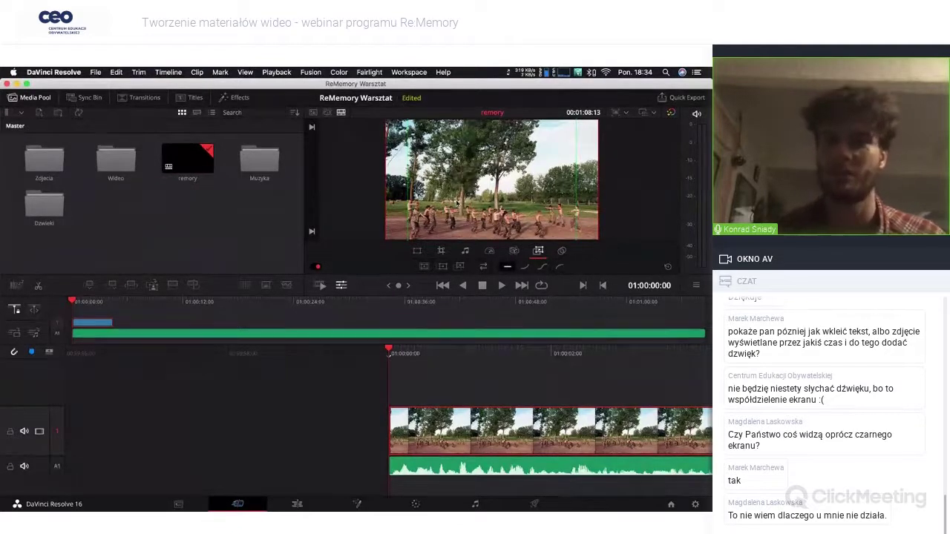
pyautogui.moveTo(383, 346)
pyautogui.mouseDown()
pyautogui.moveTo(364, 349)
pyautogui.moveTo(495, 380)
pyautogui.mouseUp()
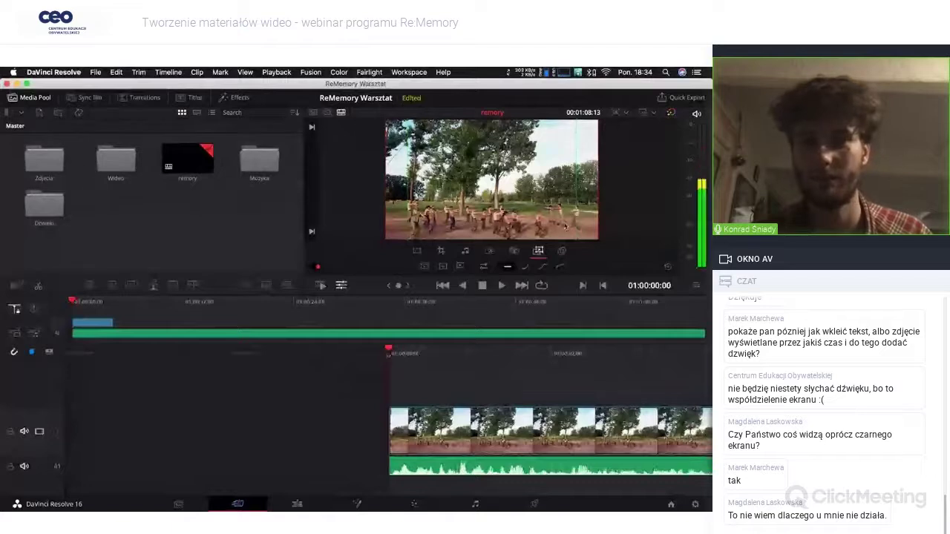
pyautogui.press('space')
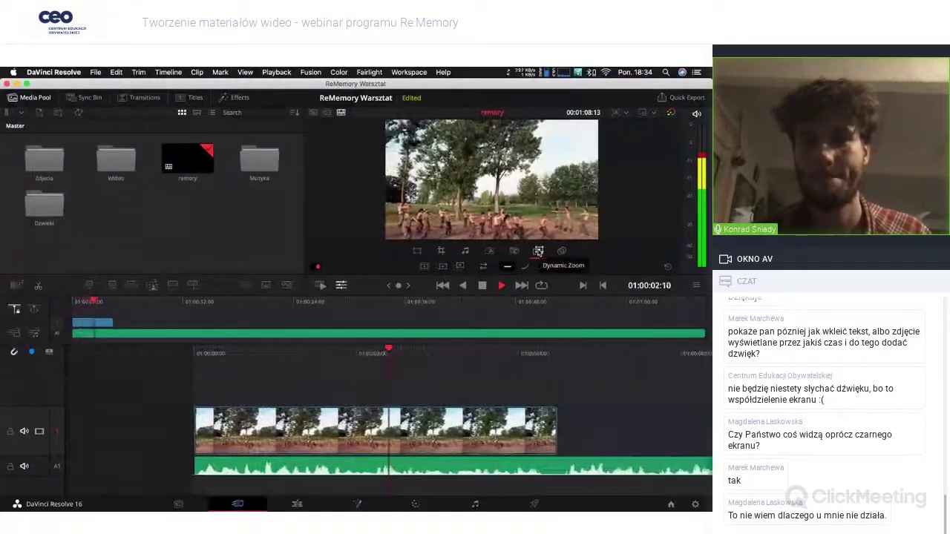
pyautogui.press('space')
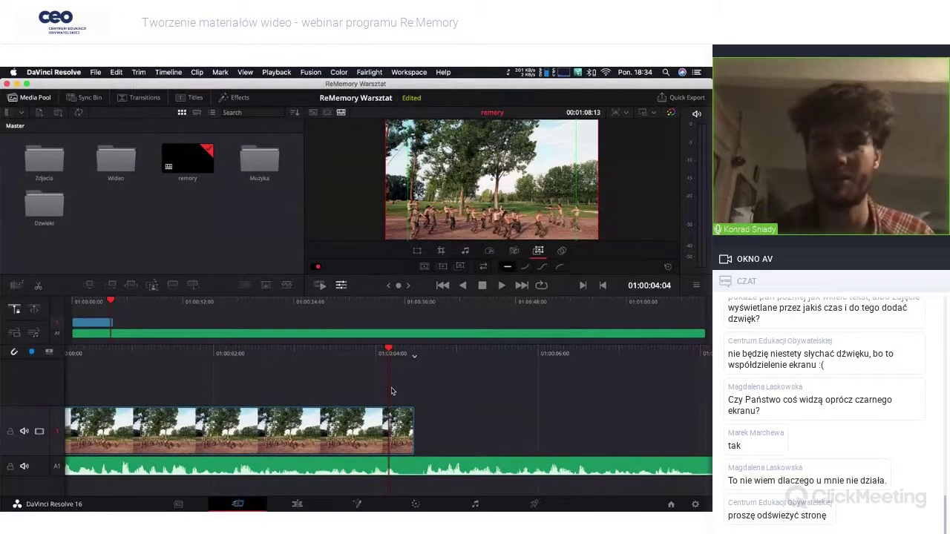
pyautogui.scroll(3, 393, 391)
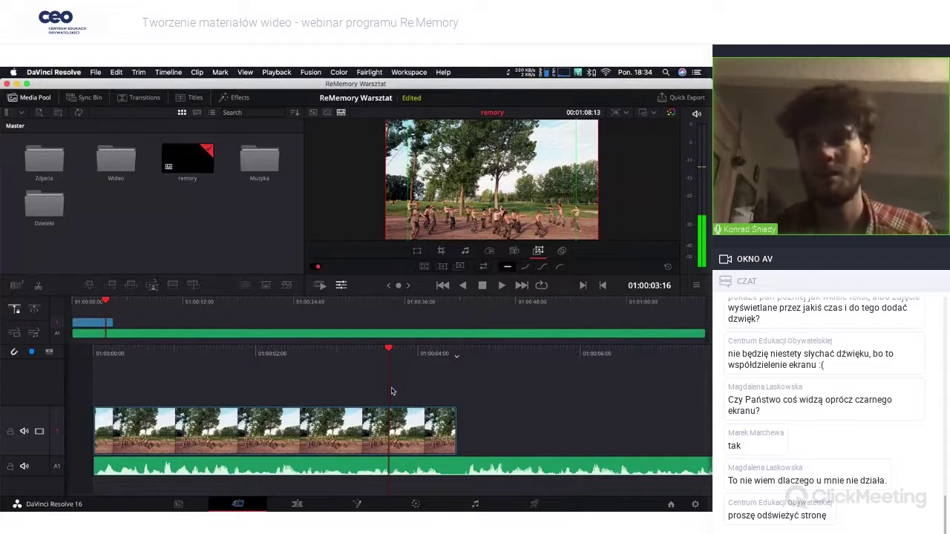
pyautogui.scroll(6, 313, 380)
pyautogui.scroll(4, 312, 379)
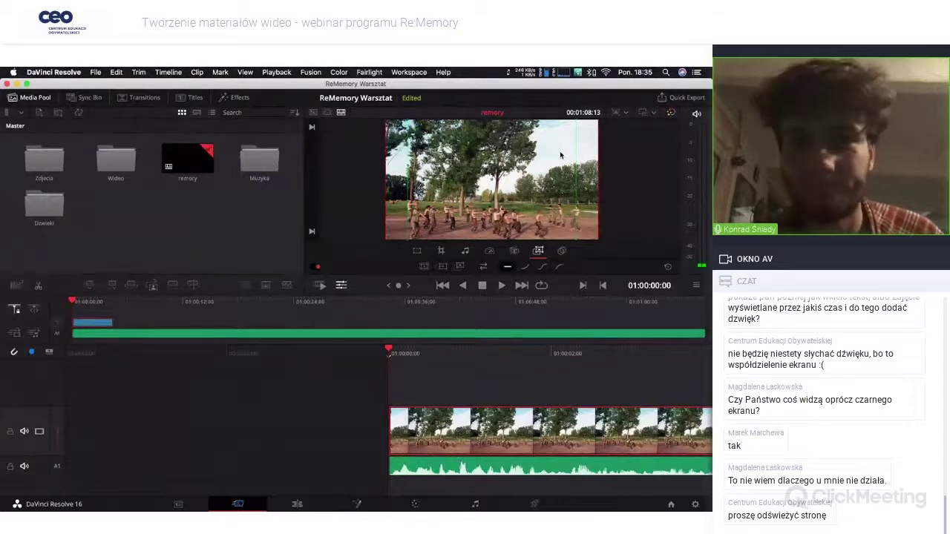
pyautogui.click(616, 115)
pyautogui.click(618, 117)
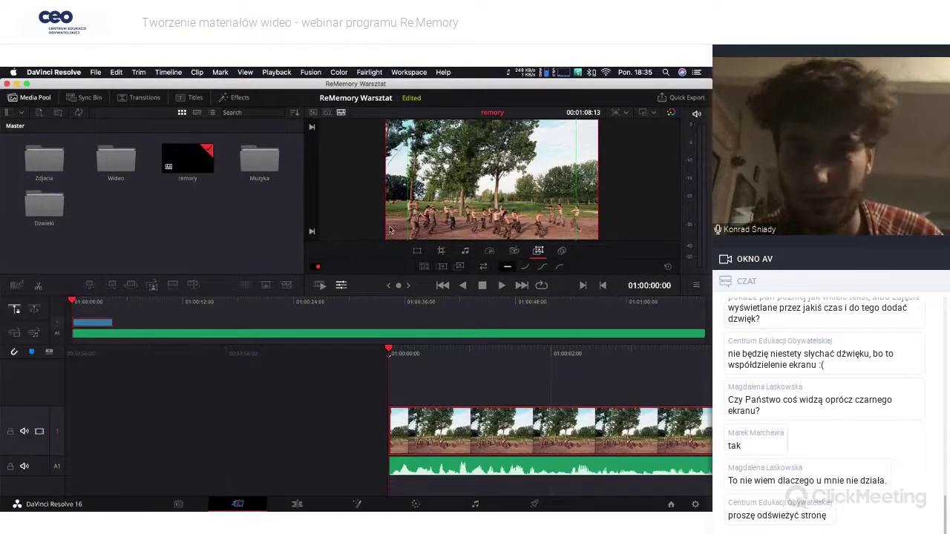
# Step: Reposition and resize the dynamic zoom framing boxes over the tree photo
pyautogui.moveTo(388, 249)
pyautogui.mouseDown()
pyautogui.moveTo(425, 235)
pyautogui.moveTo(477, 192)
pyautogui.mouseUp()
pyautogui.moveTo(510, 162)
pyautogui.mouseDown()
pyautogui.moveTo(437, 211)
pyautogui.moveTo(425, 195)
pyautogui.mouseUp()
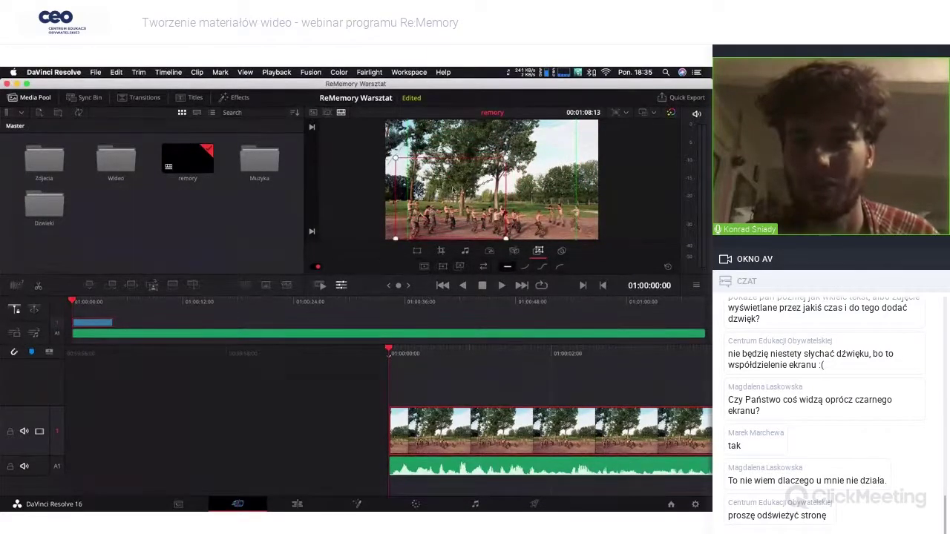
pyautogui.moveTo(577, 123); pyautogui.dragTo(463, 199)
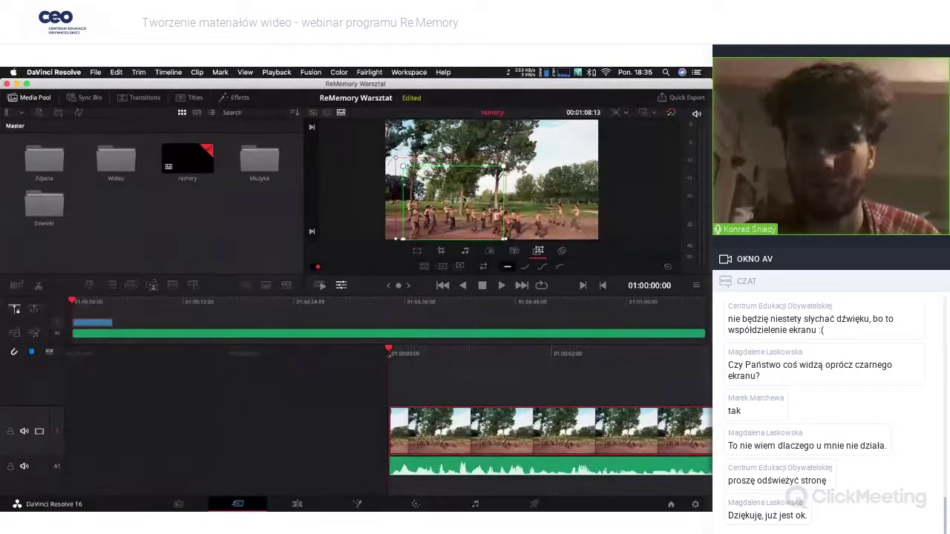
pyautogui.moveTo(399, 181); pyautogui.dragTo(404, 164)
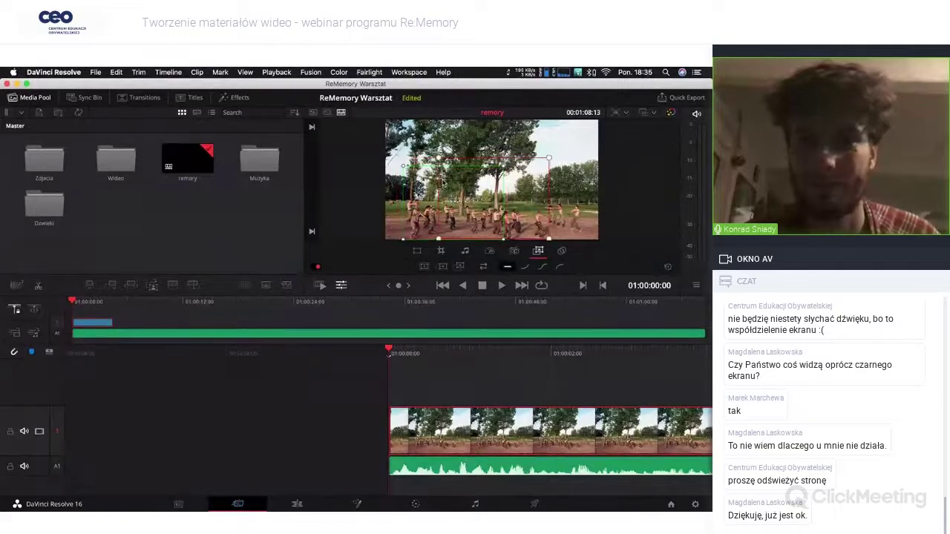
pyautogui.moveTo(451, 184); pyautogui.dragTo(479, 185)
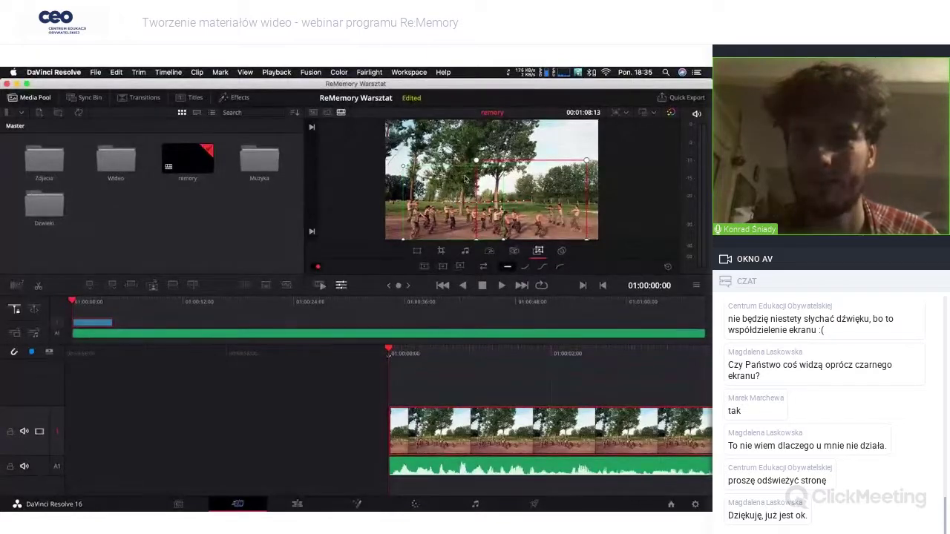
# Step: Play the timeline from the start to preview the zoom
pyautogui.press('space')
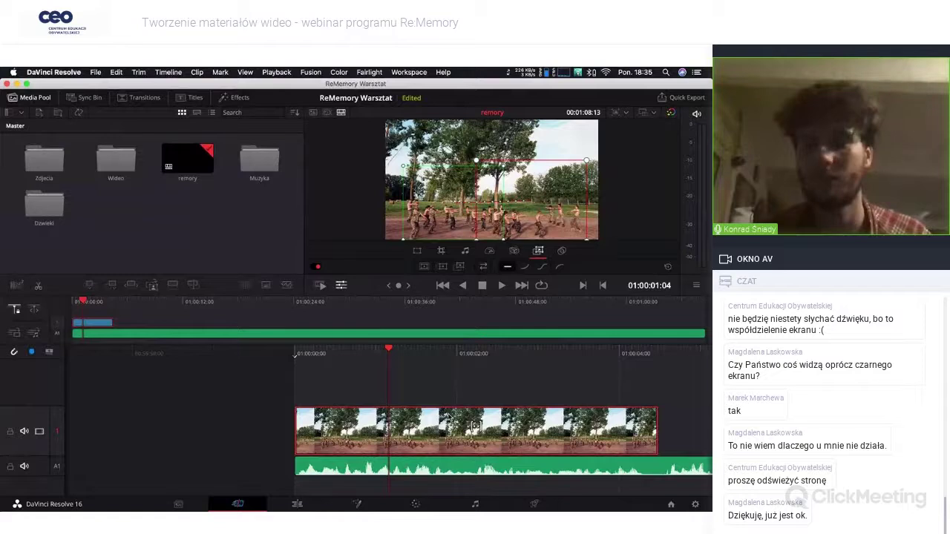
pyautogui.press('Home')
pyautogui.press('space')
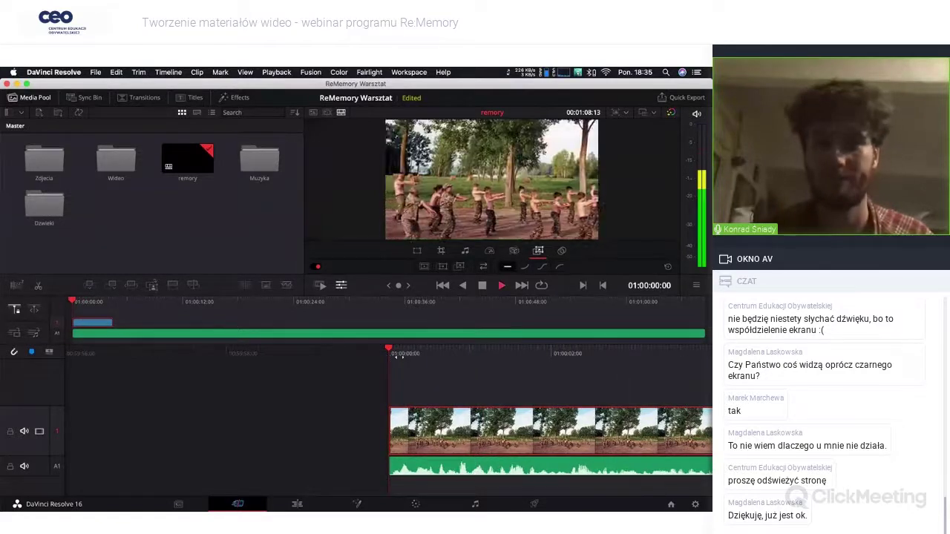
pyautogui.press('space')
pyautogui.press('space')
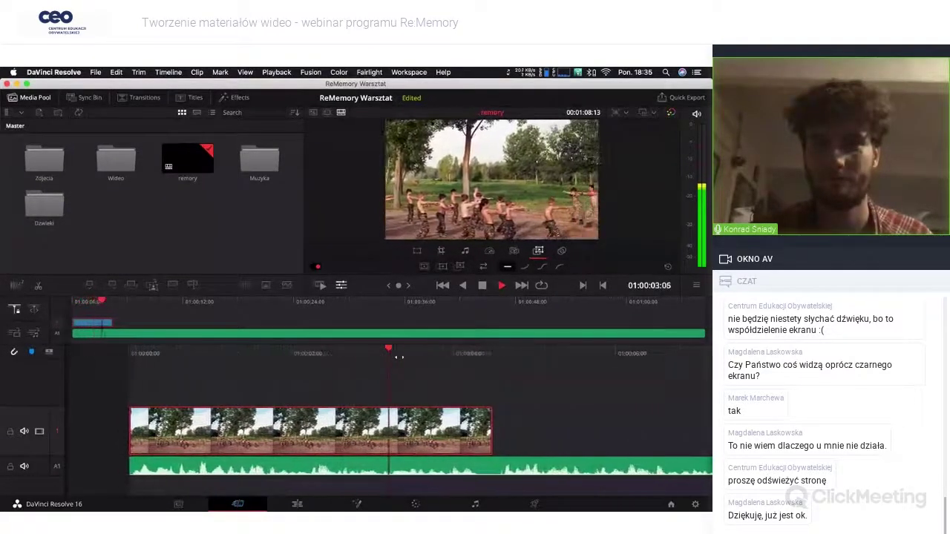
pyautogui.press('space')
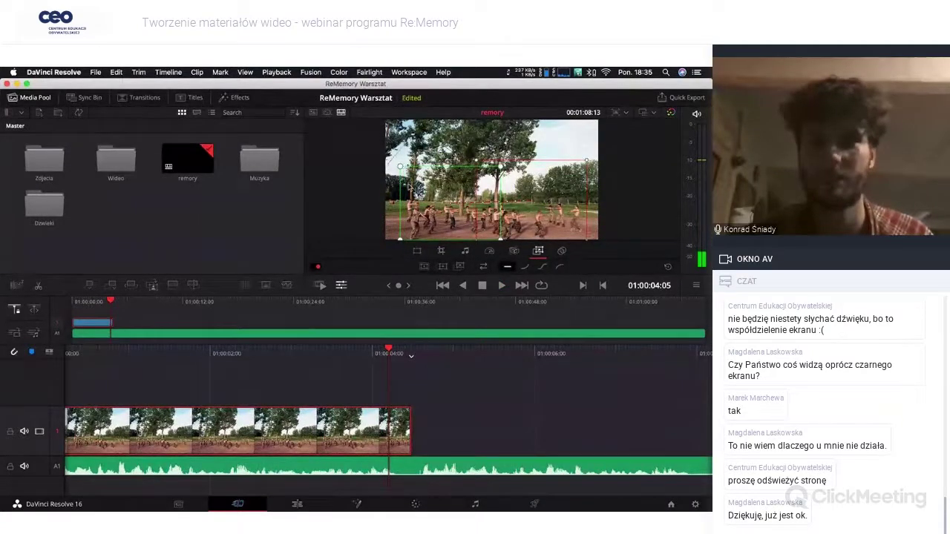
# Step: Fine-tune the zoom frame slightly, then replay from the start to check it
pyautogui.moveTo(403, 186); pyautogui.dragTo(399, 185)
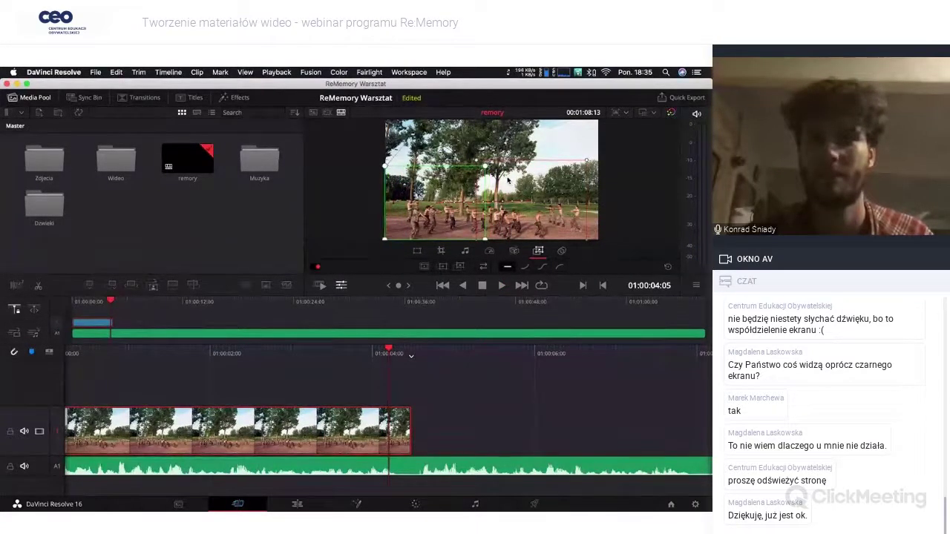
pyautogui.moveTo(512, 179); pyautogui.dragTo(514, 182)
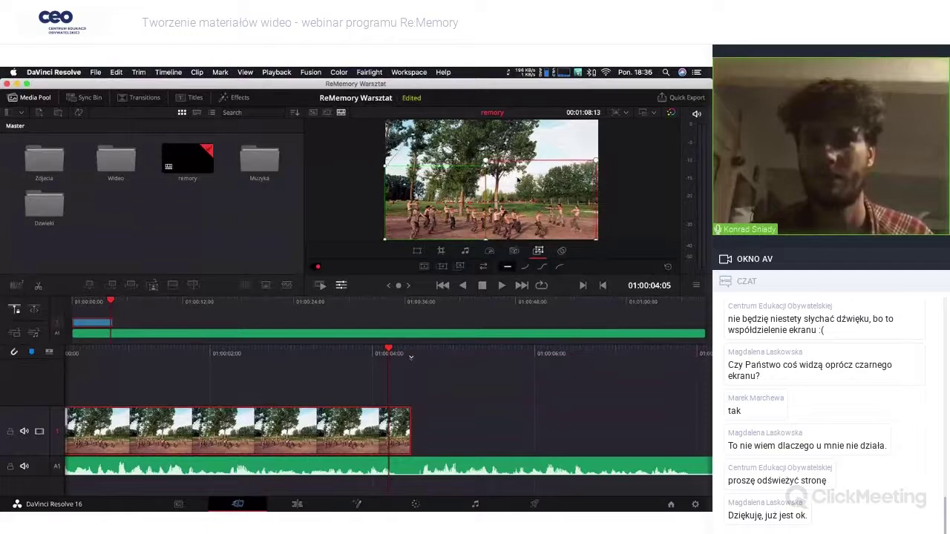
pyautogui.press('Home')
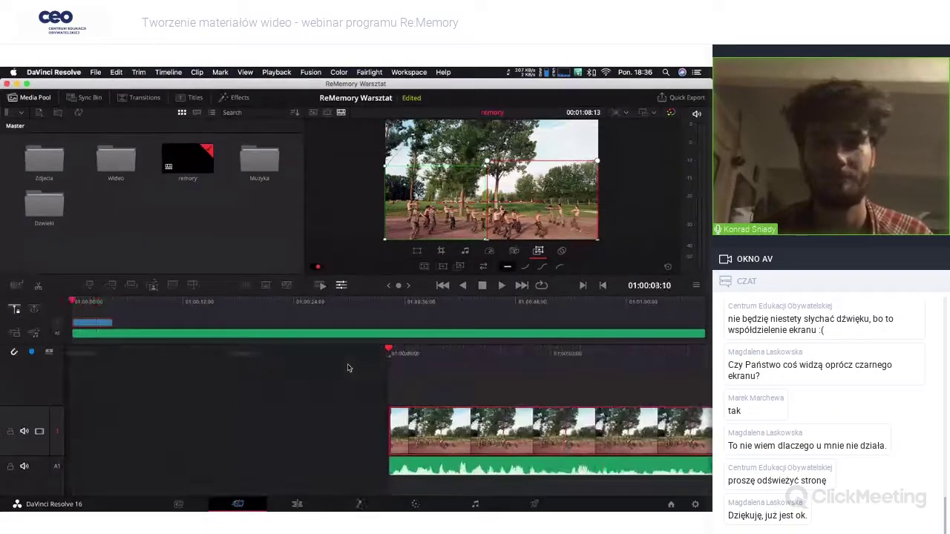
pyautogui.press('space')
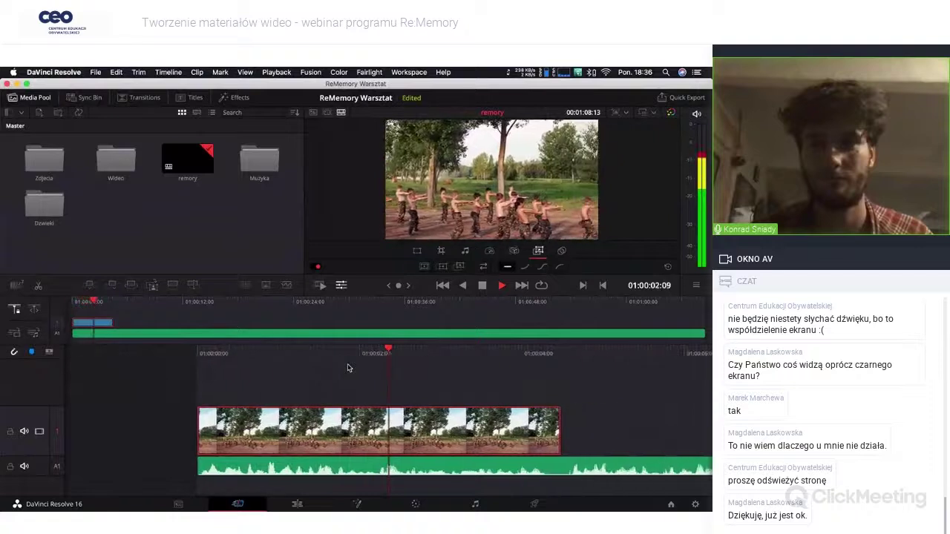
pyautogui.press('space')
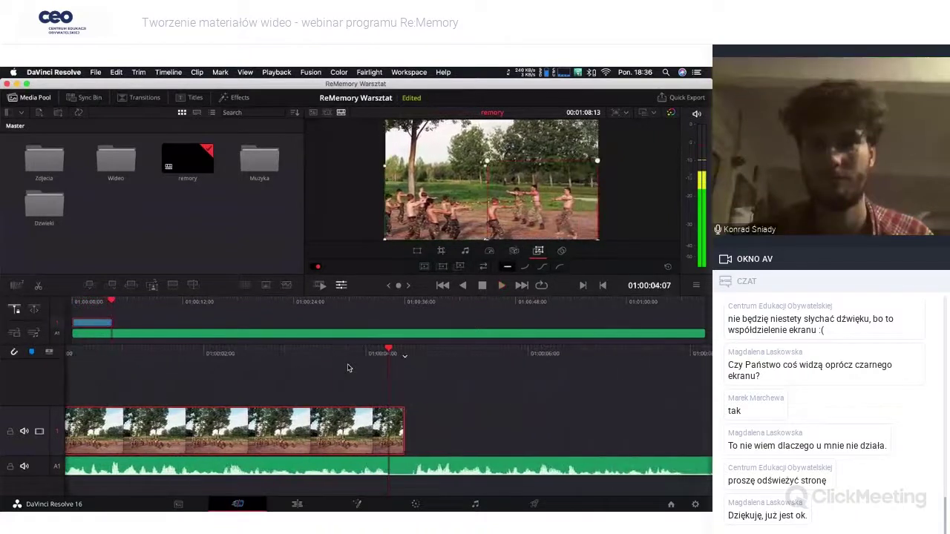
# Step: Drag the tree photo's right edge to extend the clip to a longer duration
pyautogui.click(402, 414)
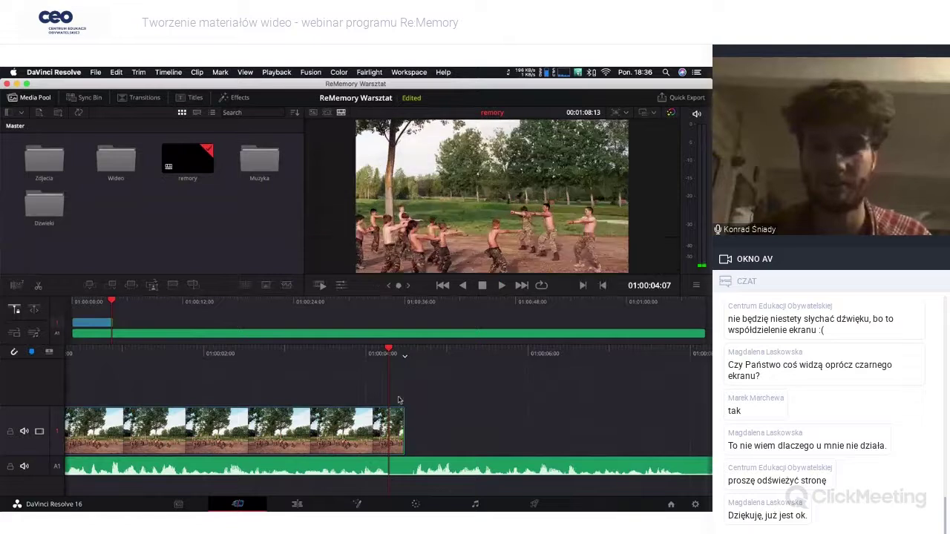
pyautogui.moveTo(402, 414); pyautogui.dragTo(304, 424)
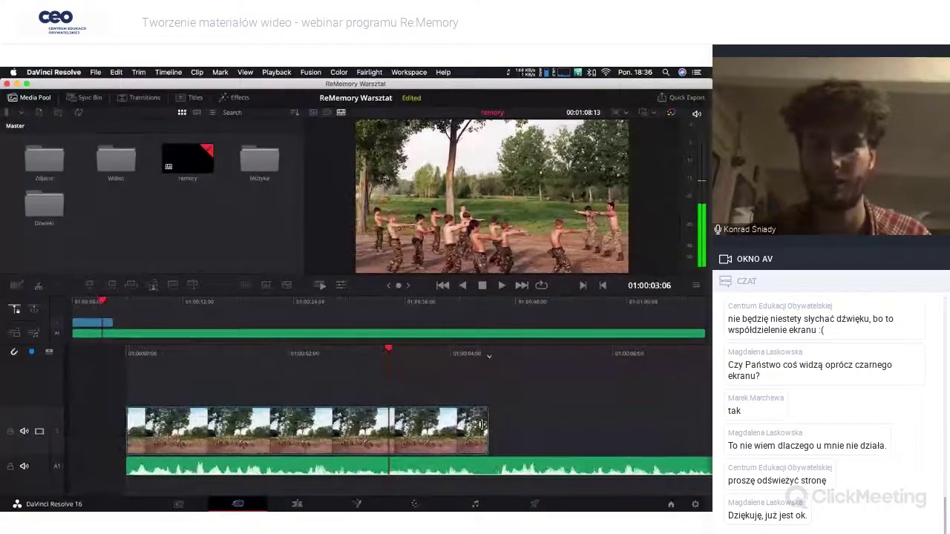
pyautogui.moveTo(487, 424)
pyautogui.mouseDown()
pyautogui.moveTo(640, 430)
pyautogui.moveTo(521, 420)
pyautogui.mouseUp()
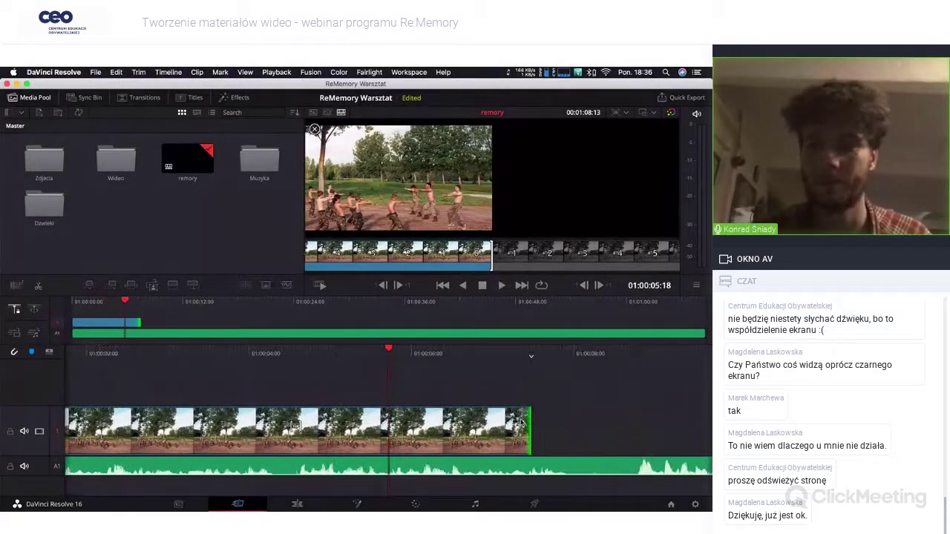
pyautogui.moveTo(522, 424); pyautogui.dragTo(564, 422)
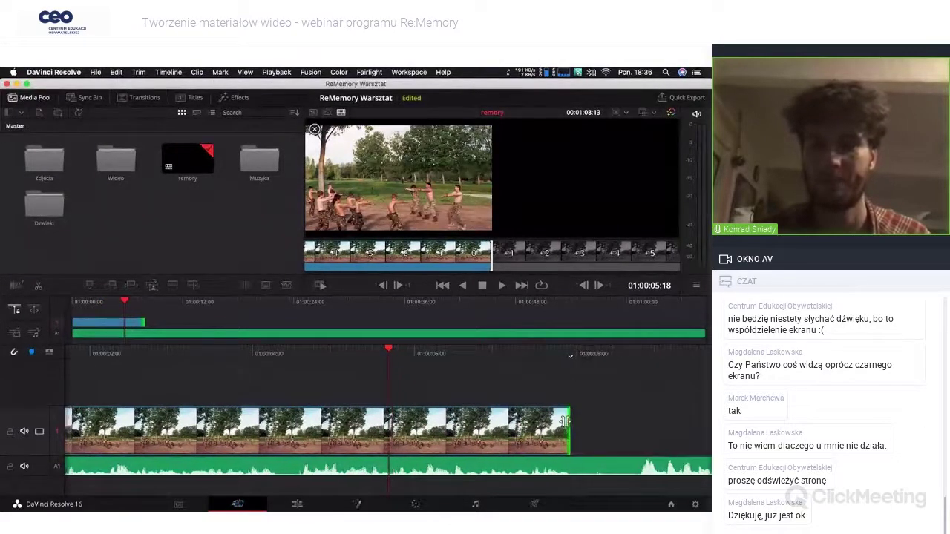
# Step: Play the timeline from the start to preview the longer photo clip
pyautogui.press('Home')
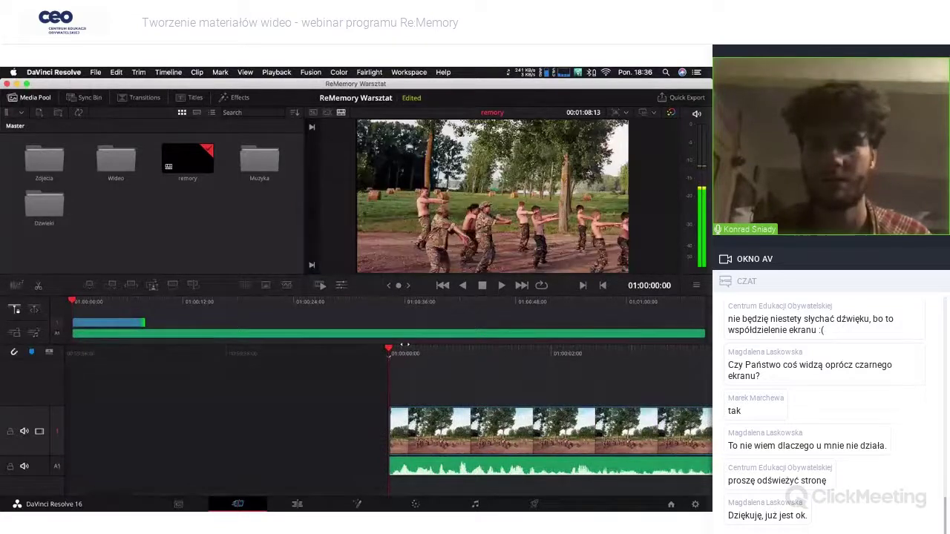
pyautogui.press('space')
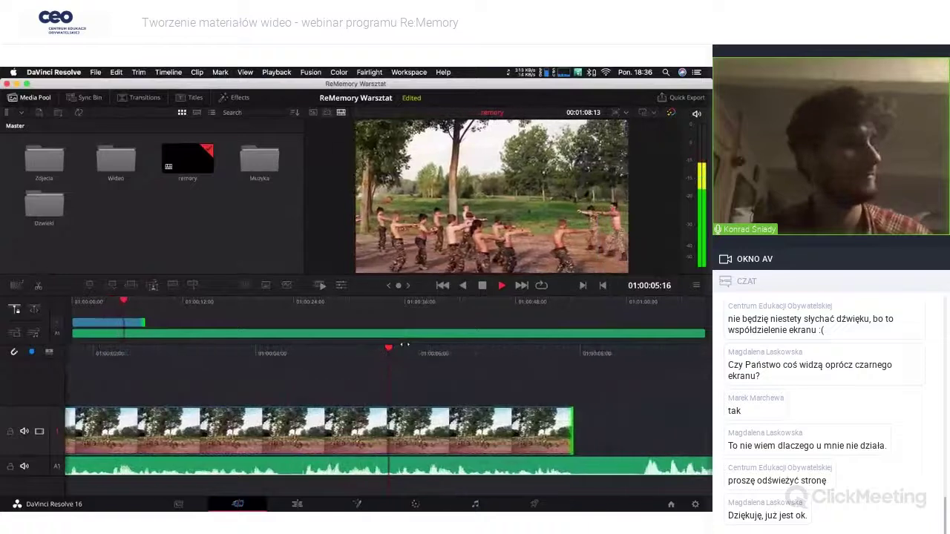
pyautogui.press('space')
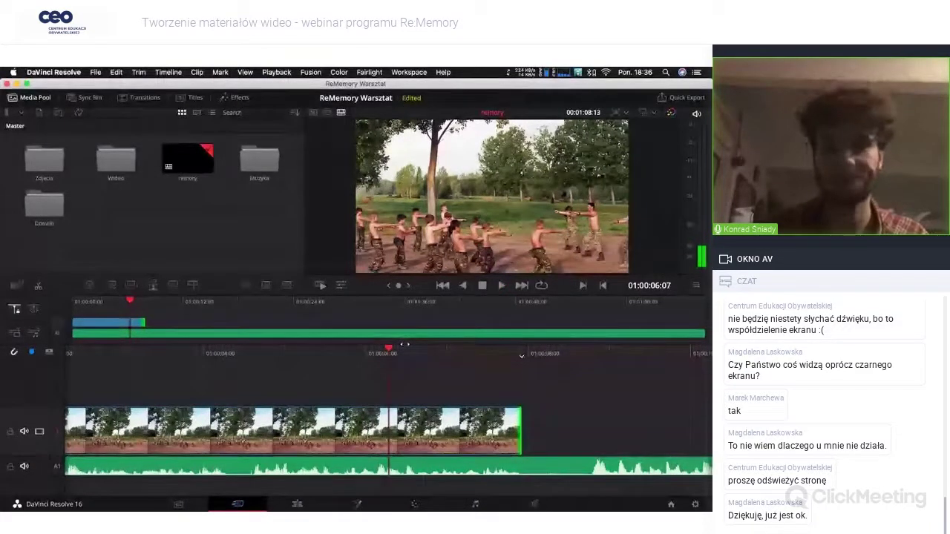
pyautogui.press('Home')
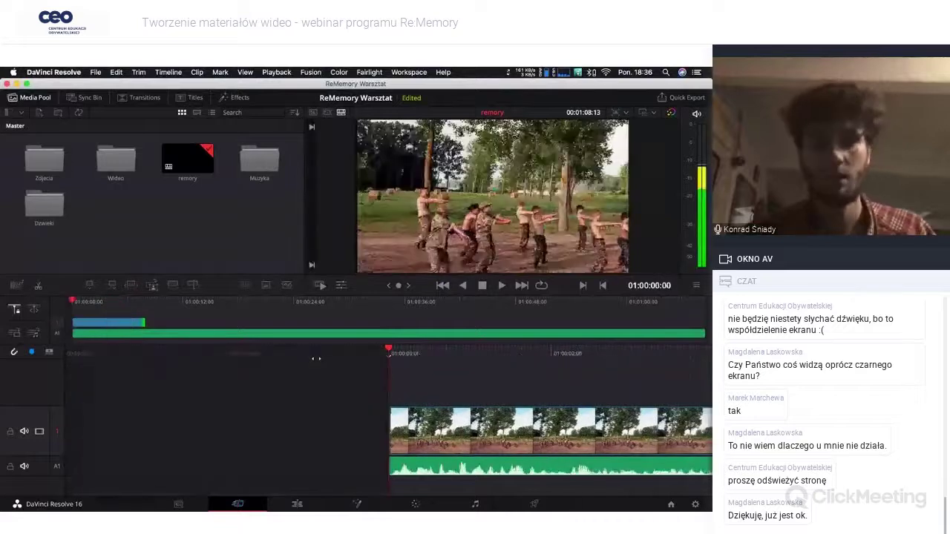
pyautogui.press('space')
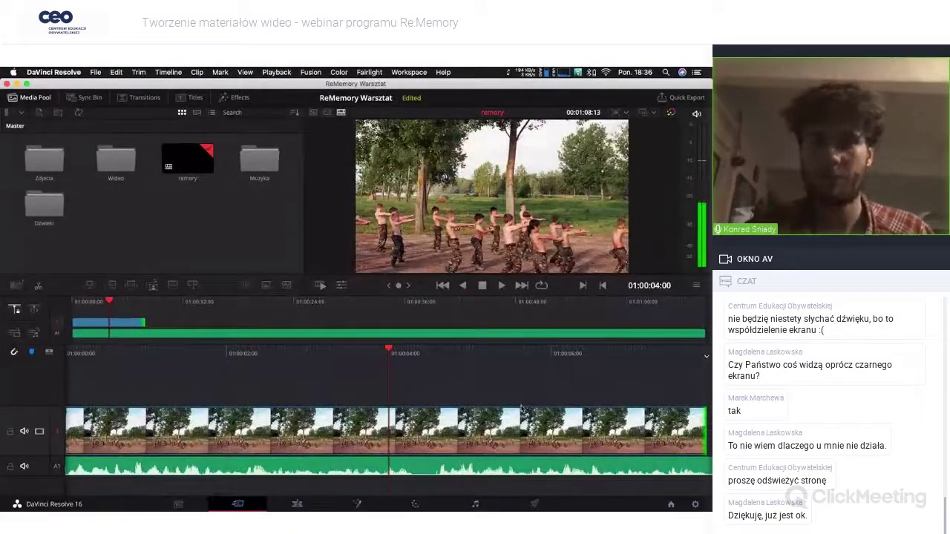
# Step: Open the Zdjecia bin, shorten the photo clip from its end, and play it back
pyautogui.doubleClick(44, 159)
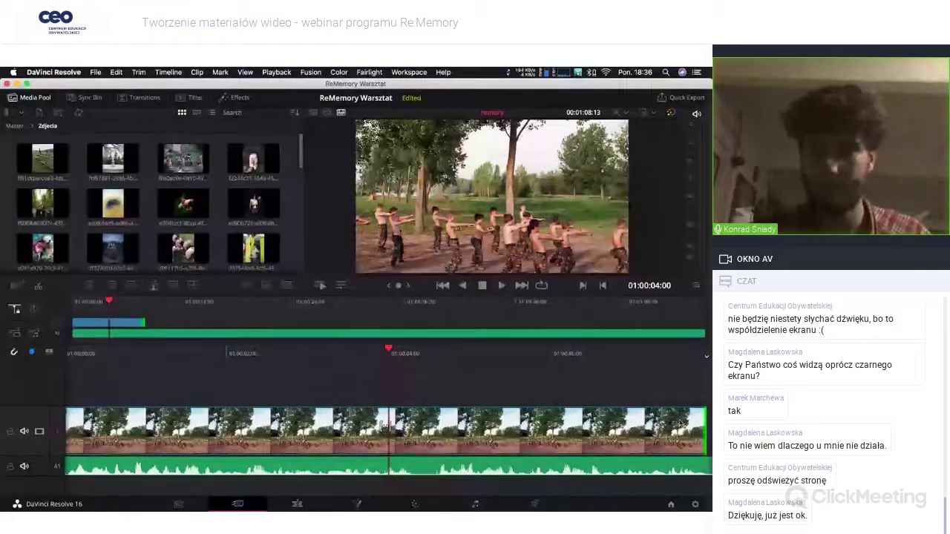
pyautogui.moveTo(701, 434); pyautogui.dragTo(218, 393)
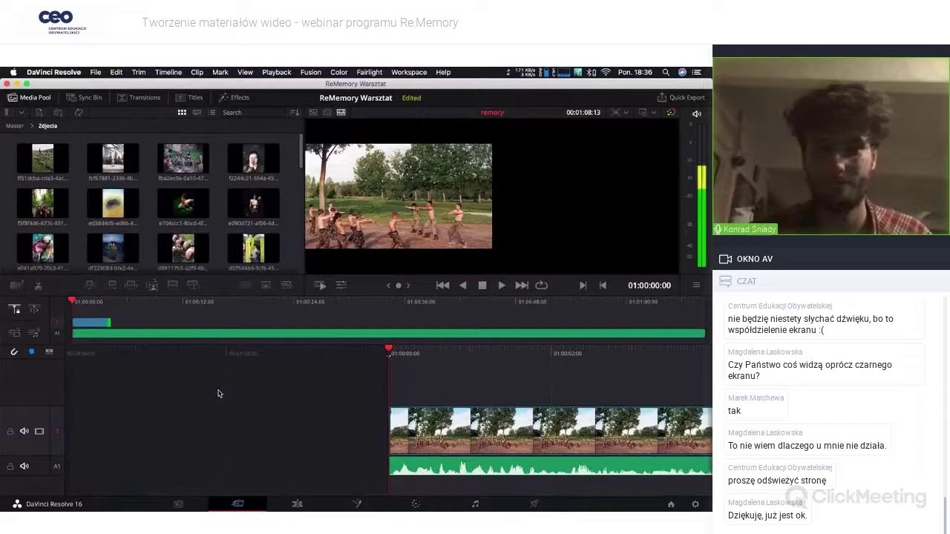
pyautogui.press('space')
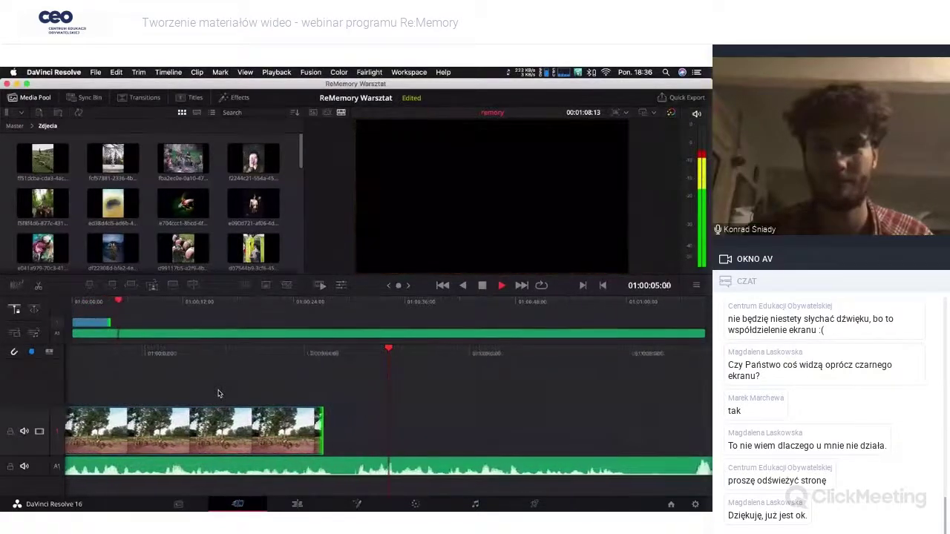
pyautogui.press('space')
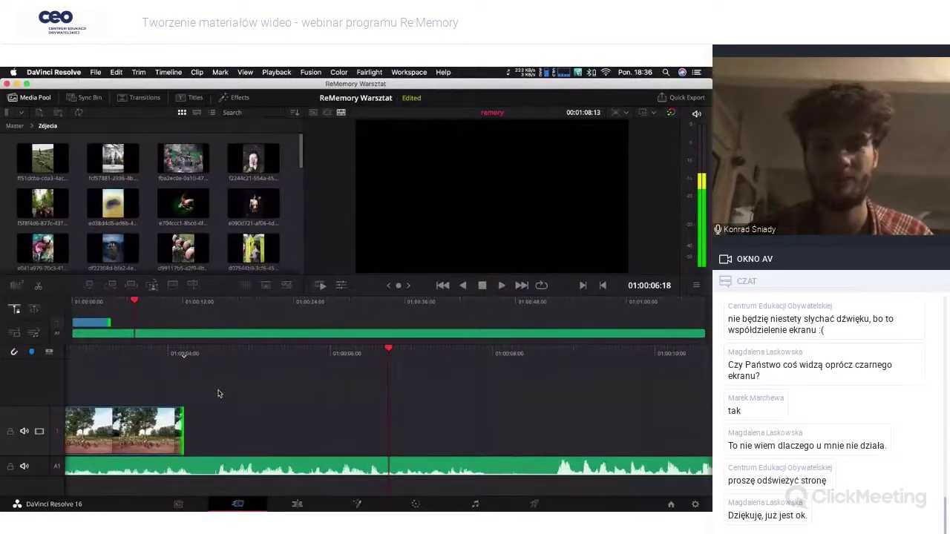
# Step: Browse the Zdjecia photos and preview the 524b6baa hooded-group photo
pyautogui.click(200, 177)
pyautogui.scroll(-2, 200, 177)
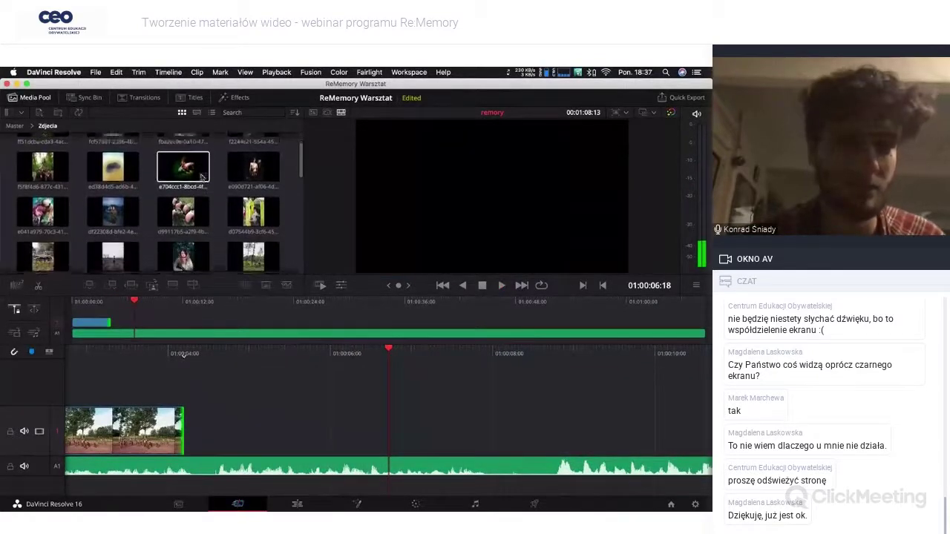
pyautogui.scroll(-2, 201, 177)
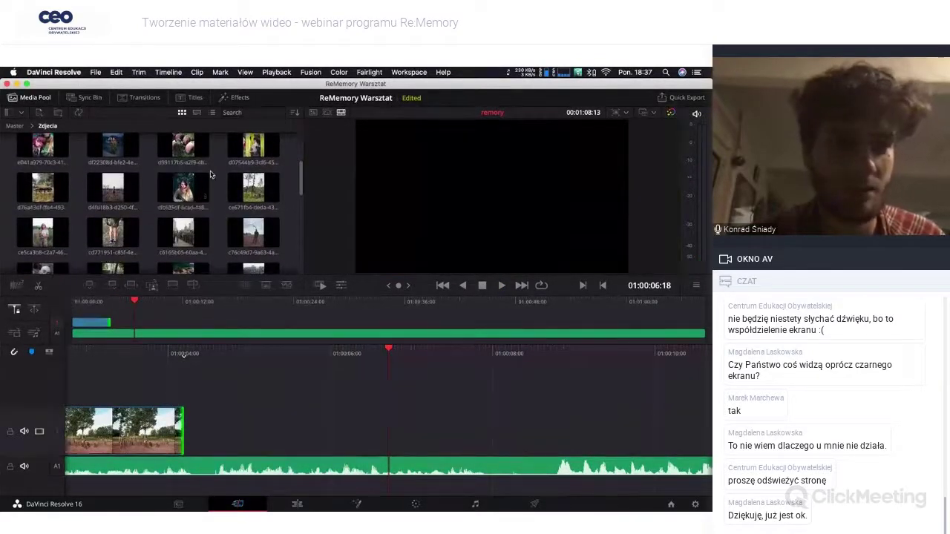
pyautogui.scroll(-2, 204, 176)
pyautogui.scroll(-3, 115, 176)
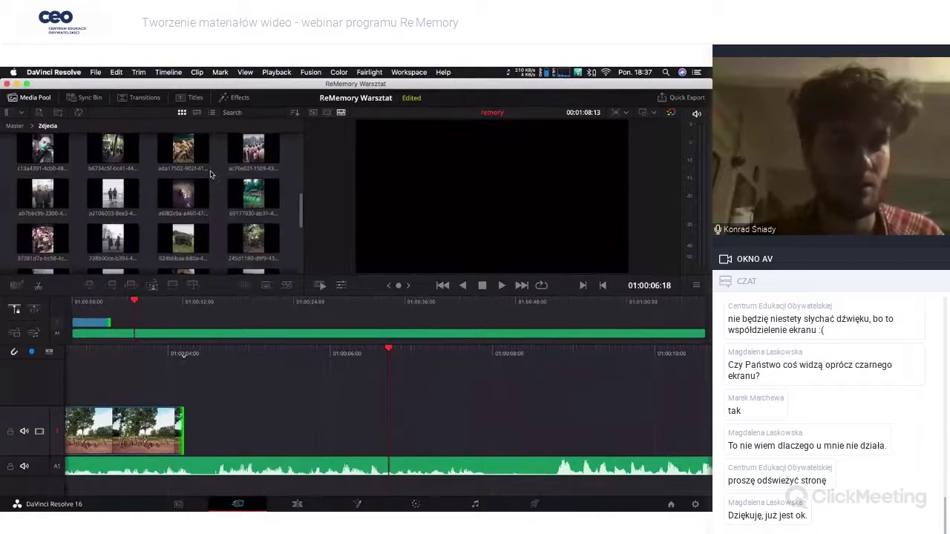
pyautogui.scroll(-2, 111, 193)
pyautogui.scroll(-1, 92, 252)
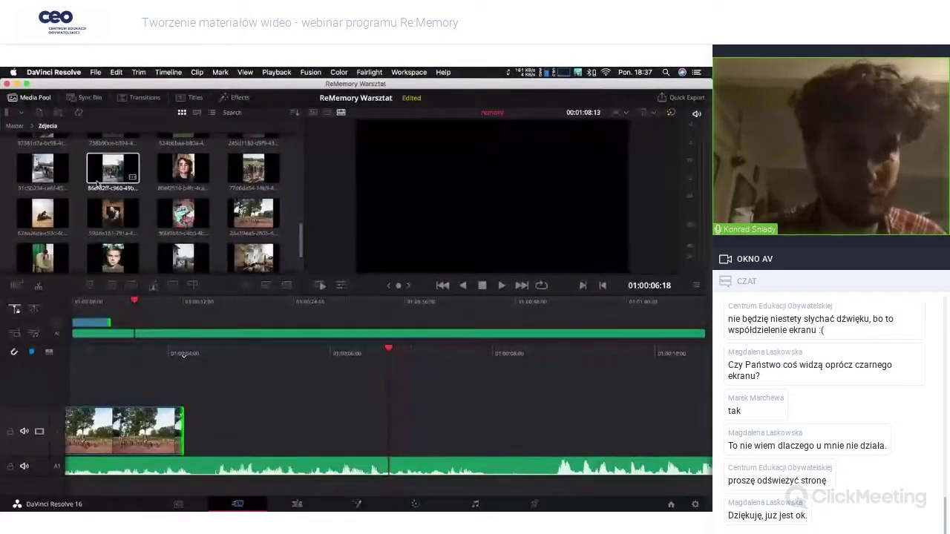
pyautogui.scroll(-2, 97, 183)
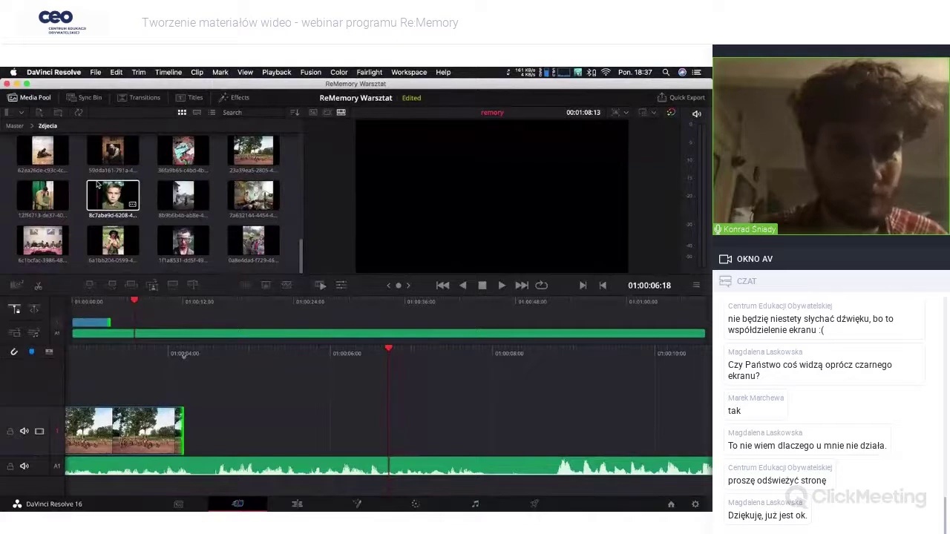
pyautogui.scroll(1, 97, 184)
pyautogui.scroll(1, 97, 184)
pyautogui.scroll(1, 97, 184)
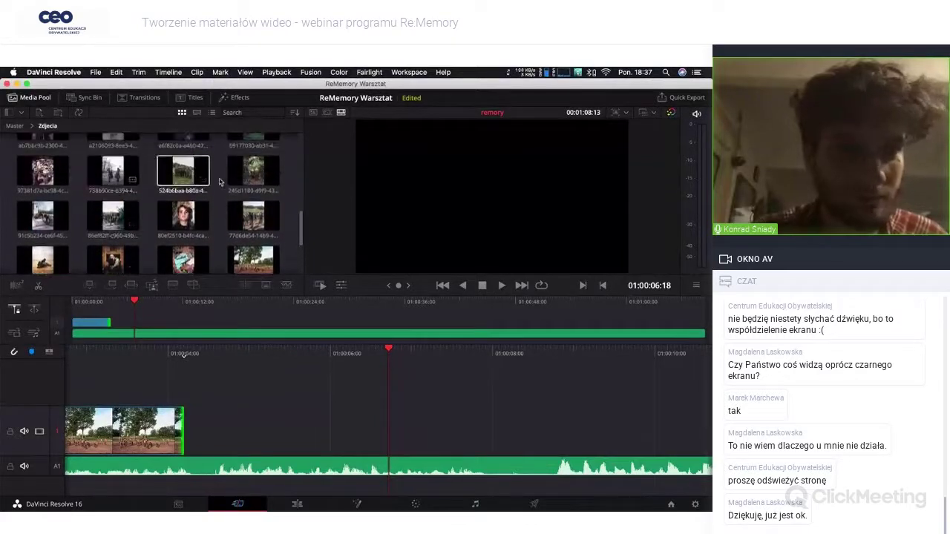
pyautogui.click(187, 169)
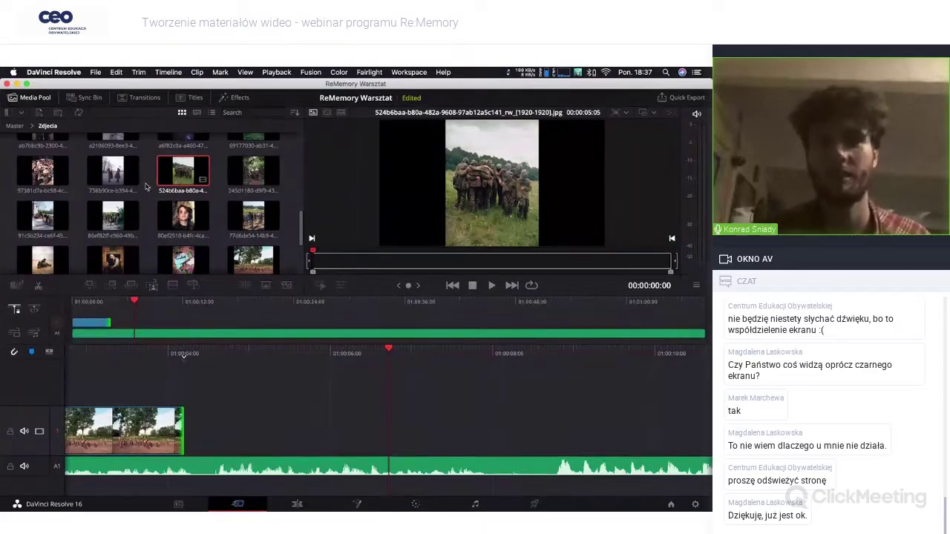
# Step: Drag the 524b6baa hooded-group photo onto V1 right after the tree photo
pyautogui.moveTo(183, 175); pyautogui.dragTo(212, 420)
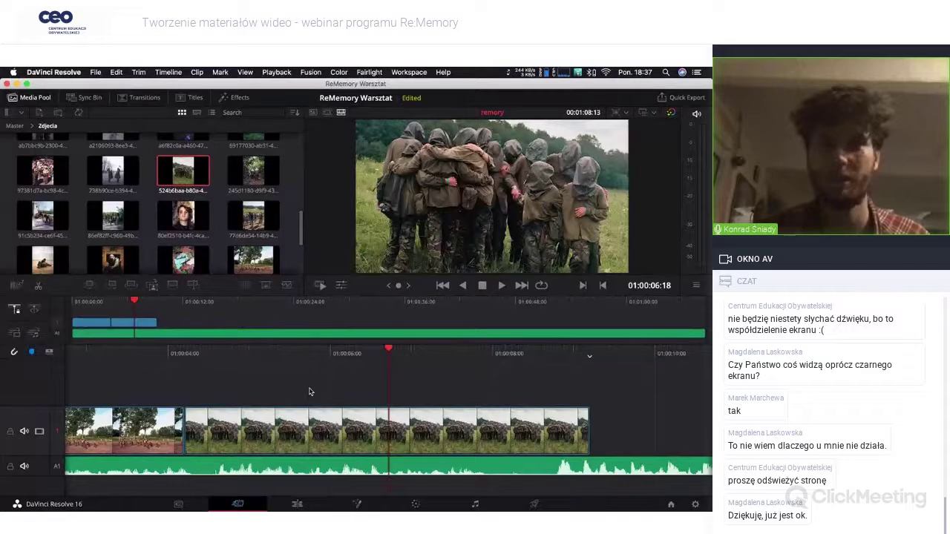
pyautogui.scroll(5, 310, 392)
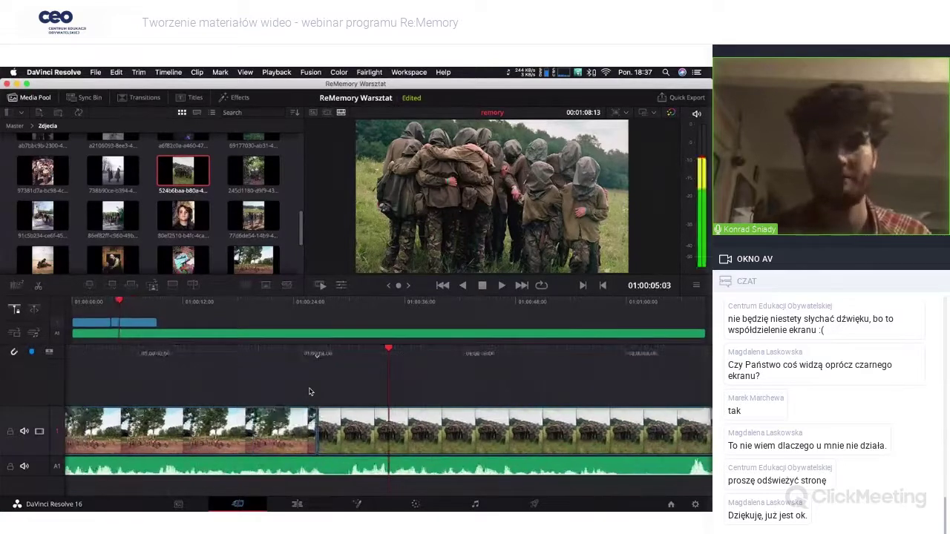
pyautogui.scroll(4, 319, 385)
pyautogui.scroll(-2, 349, 371)
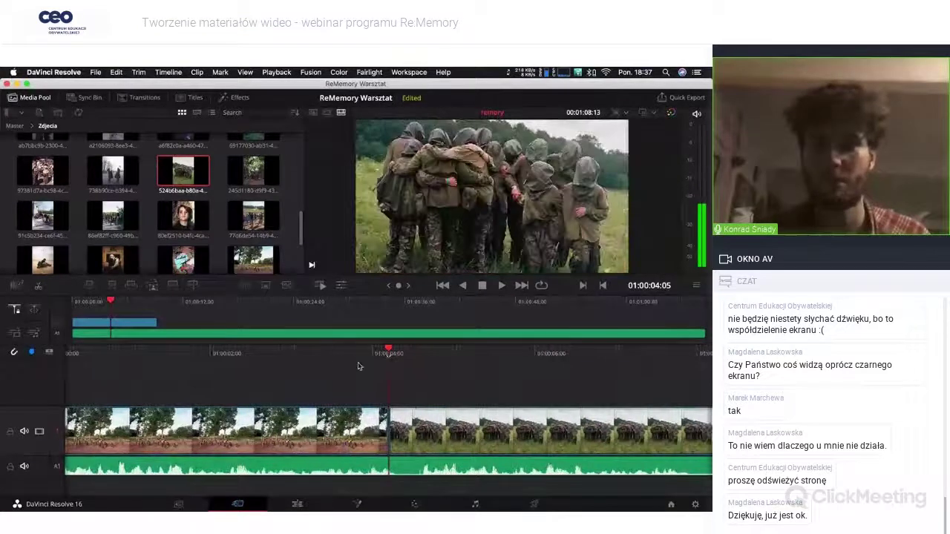
pyautogui.scroll(-1, 400, 357)
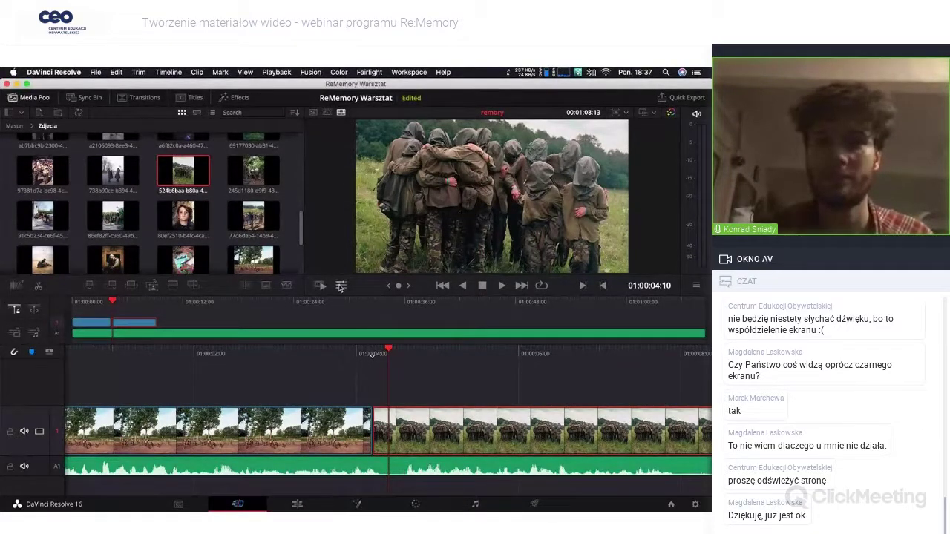
# Step: Enable Dynamic Zoom on the hooded-group photo and adjust its framing box
pyautogui.click(340, 286)
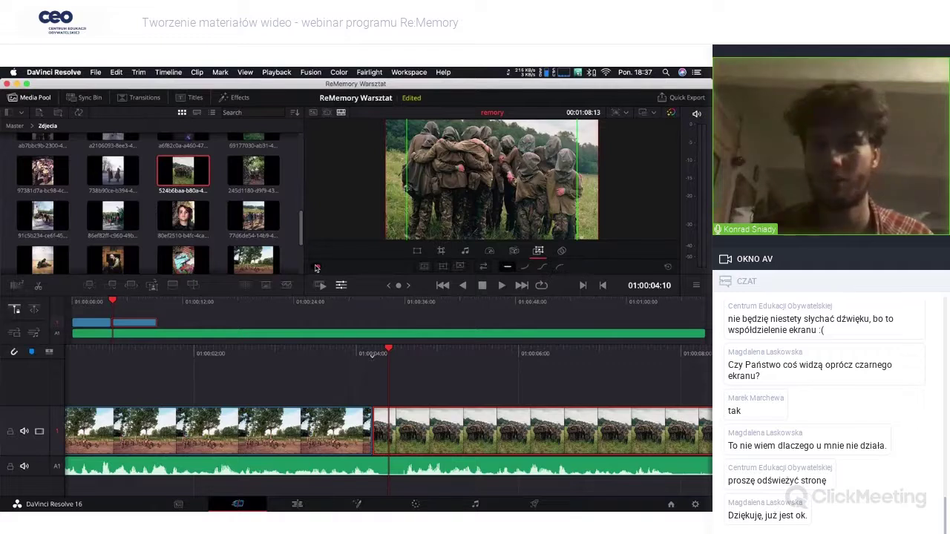
pyautogui.click(427, 271)
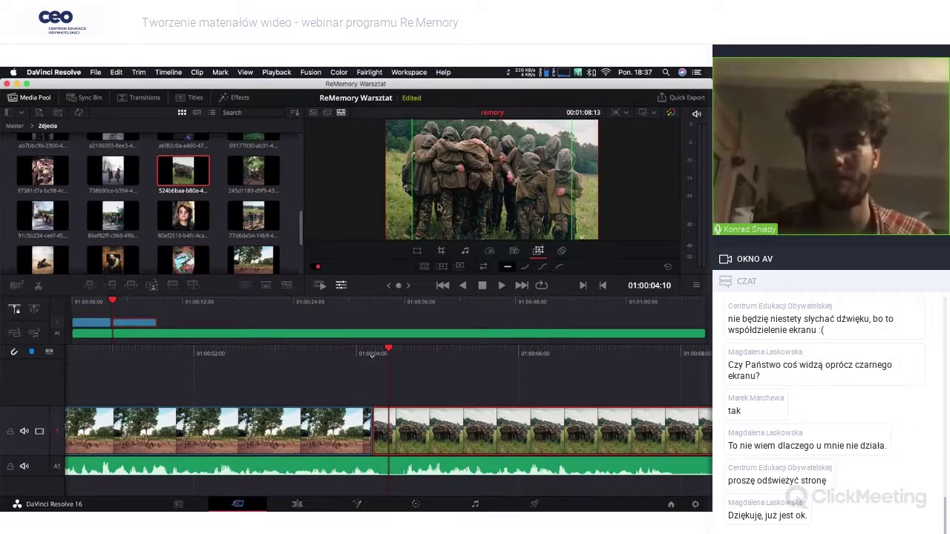
pyautogui.moveTo(436, 191); pyautogui.dragTo(471, 132)
pyautogui.moveTo(466, 180)
pyautogui.mouseDown()
pyautogui.moveTo(446, 199)
pyautogui.moveTo(484, 152)
pyautogui.moveTo(487, 213)
pyautogui.moveTo(439, 171)
pyautogui.mouseUp()
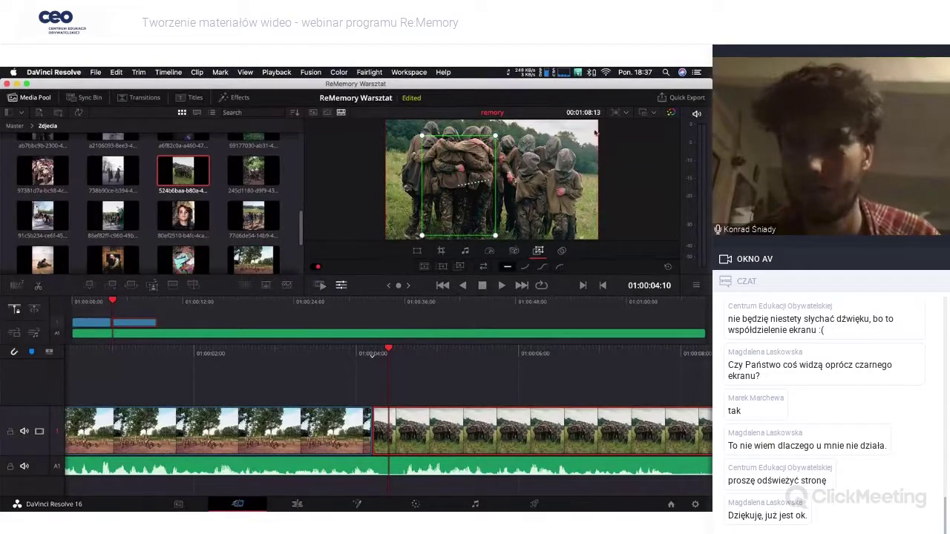
pyautogui.click(628, 114)
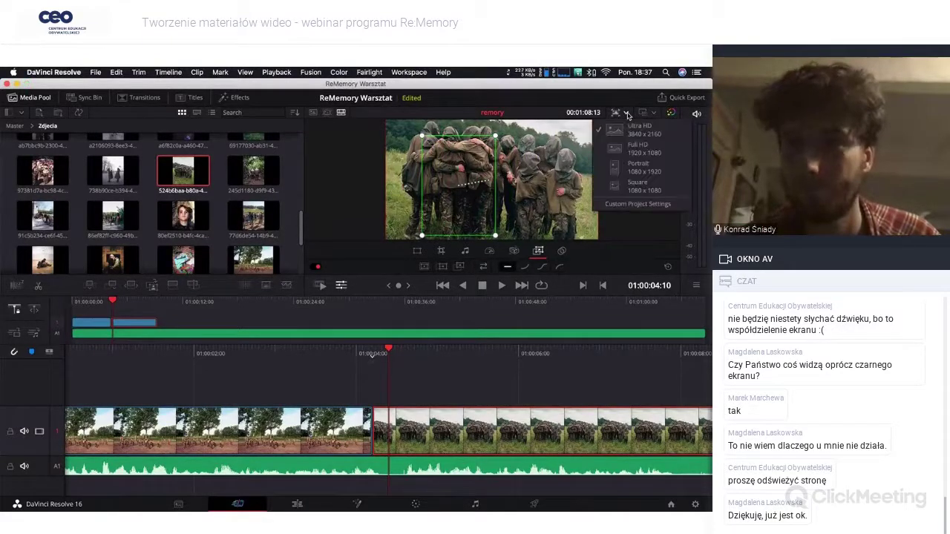
pyautogui.click(580, 159)
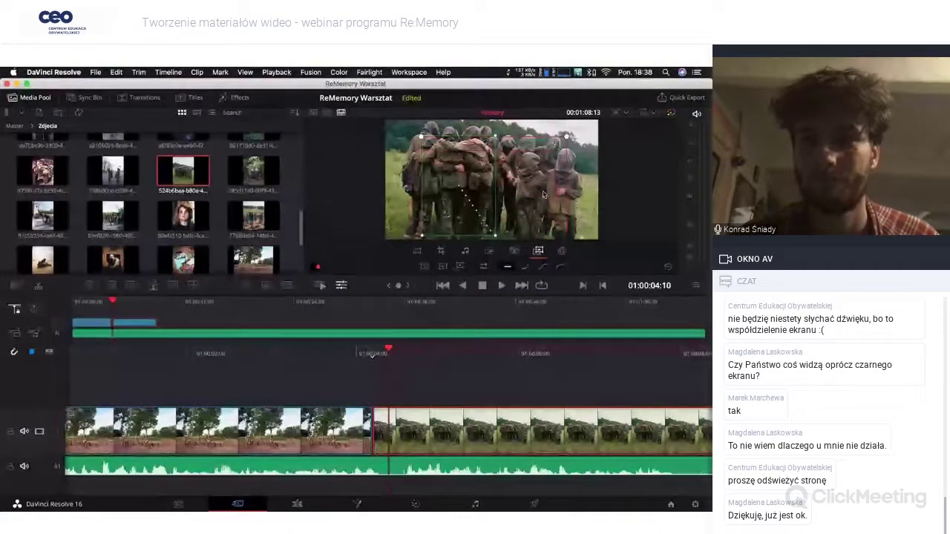
# Step: Shift the zoom framing slightly left and play the timeline to preview
pyautogui.moveTo(544, 136); pyautogui.dragTo(517, 158)
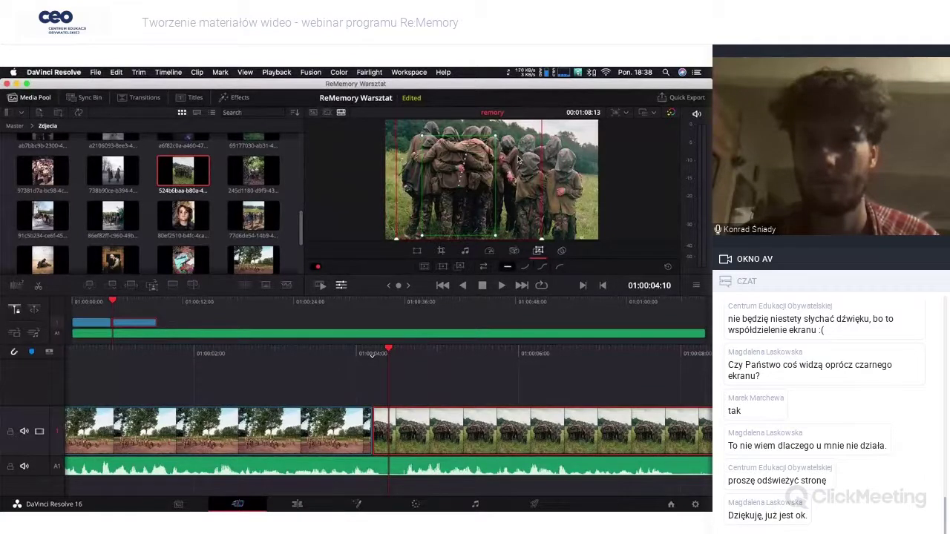
pyautogui.moveTo(520, 159)
pyautogui.mouseDown()
pyautogui.moveTo(509, 159)
pyautogui.moveTo(539, 179)
pyautogui.mouseUp()
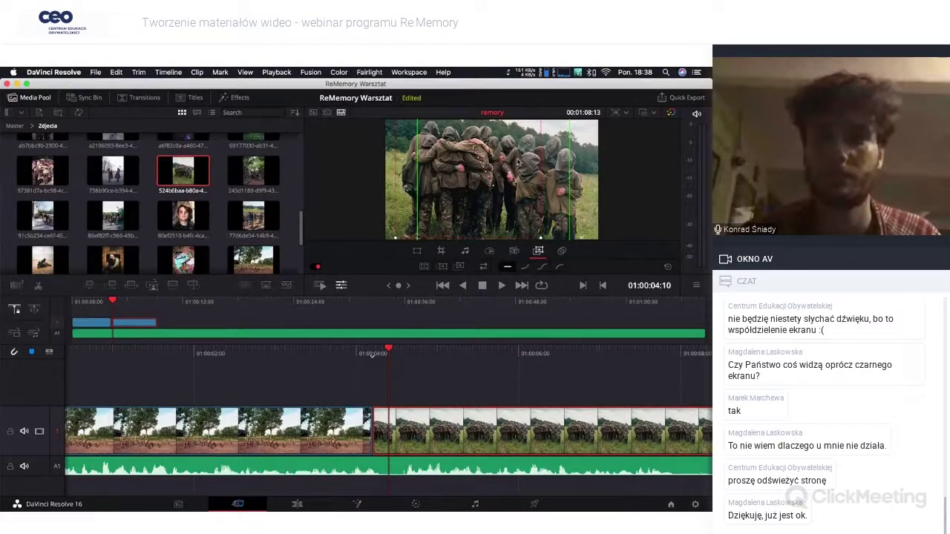
pyautogui.press('space')
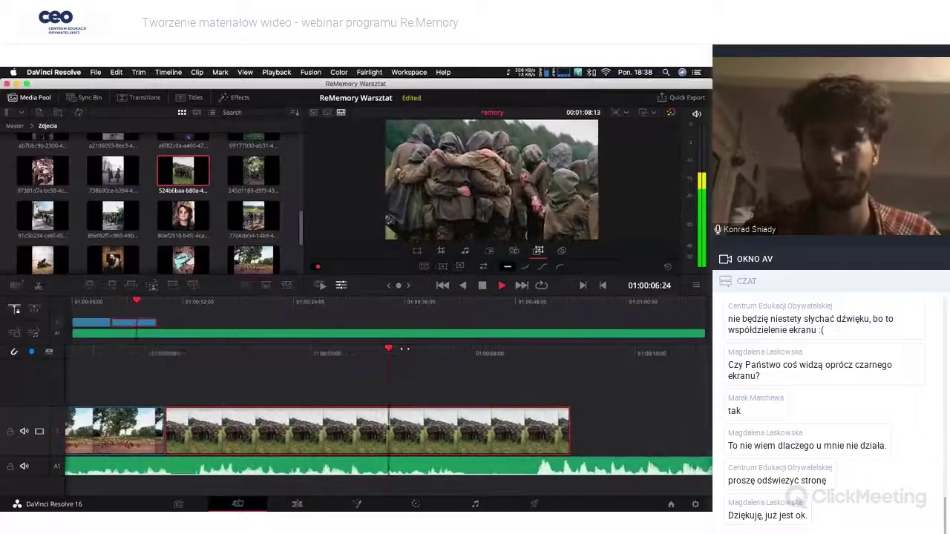
# Step: Stop playback, shorten the hooded-group photo, and select photos in the media pool
pyautogui.press('space')
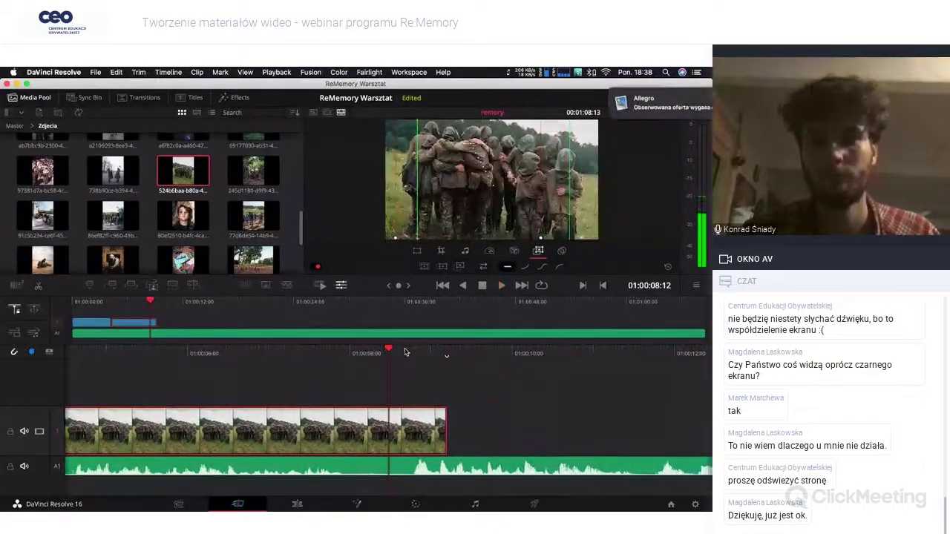
pyautogui.moveTo(440, 431); pyautogui.dragTo(346, 431)
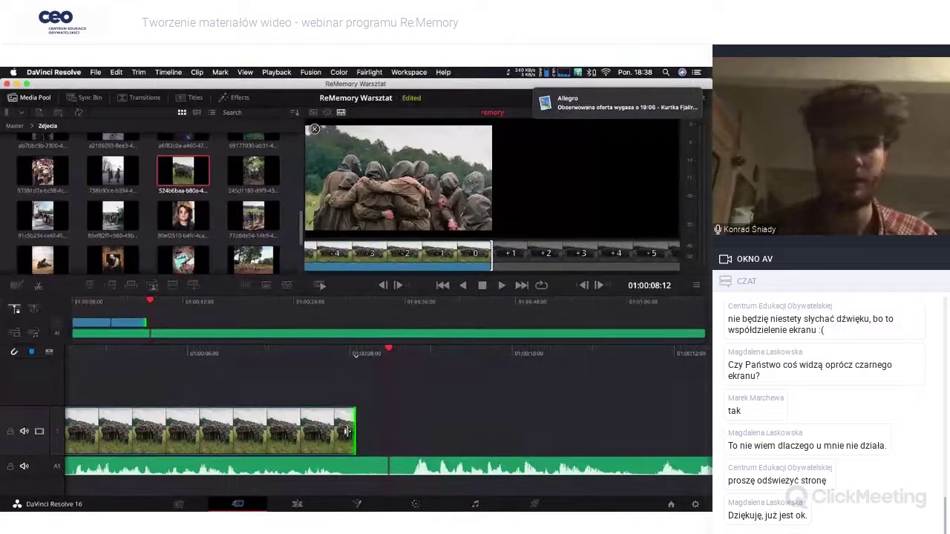
pyautogui.scroll(5, 193, 172)
pyautogui.click(57, 158)
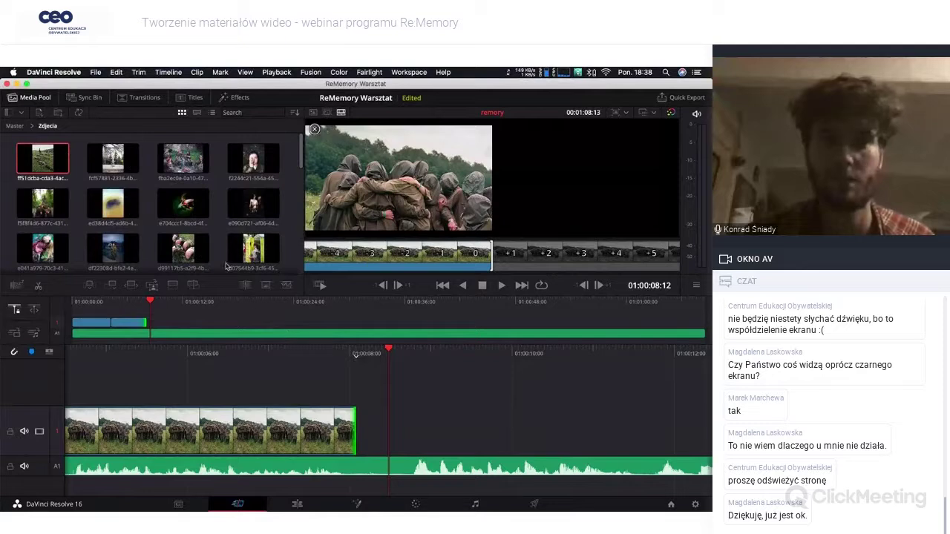
pyautogui.scroll(-1, 170, 184)
pyautogui.scroll(-1, 170, 183)
pyautogui.click(182, 215)
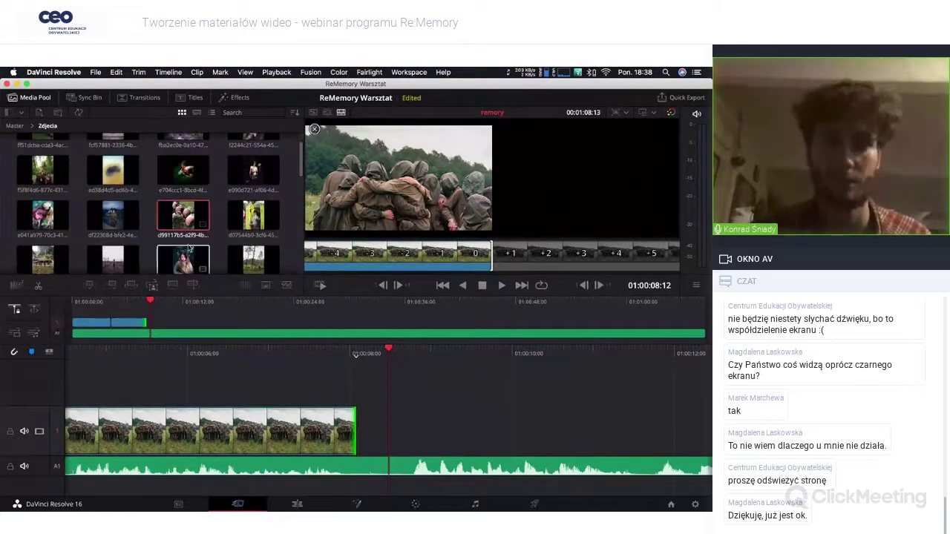
pyautogui.scroll(-5, 190, 245)
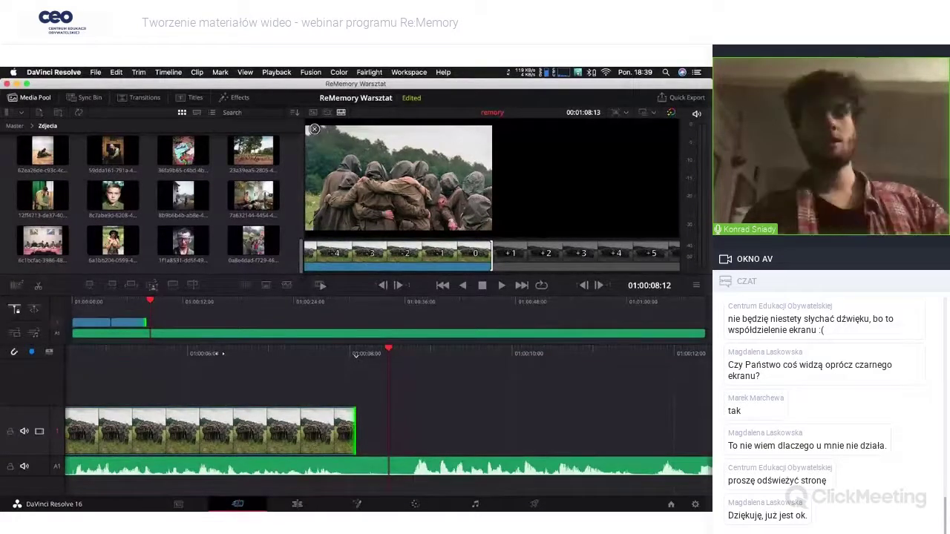
# Step: Align the photo's end with the playhead near 01:00:08 and return to Master
pyautogui.moveTo(356, 354)
pyautogui.mouseDown()
pyautogui.moveTo(345, 354)
pyautogui.moveTo(419, 354)
pyautogui.mouseUp()
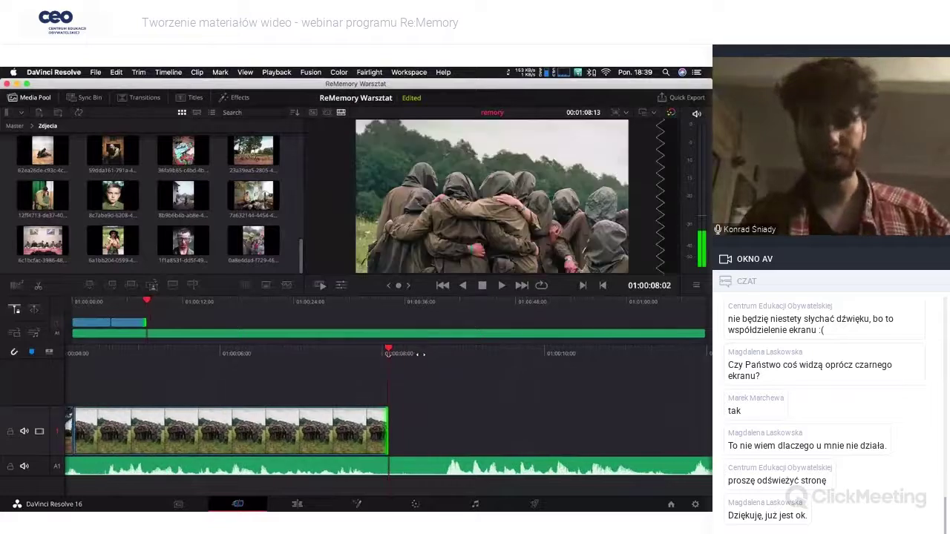
pyautogui.scroll(5, 120, 239)
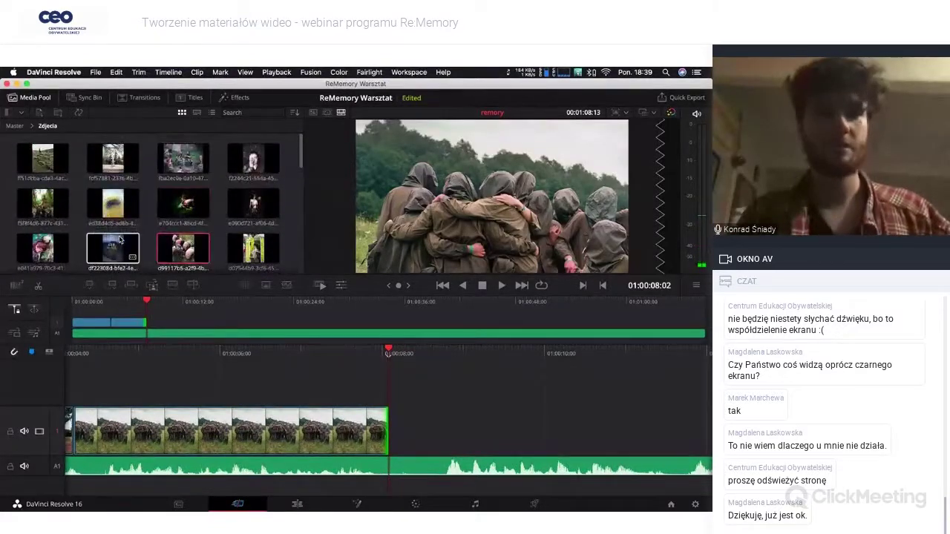
pyautogui.click(14, 127)
# Step: Open the Wideo bin and load Gadające głowy Talking Heads (1980).mp4 as the source
pyautogui.doubleClick(119, 163)
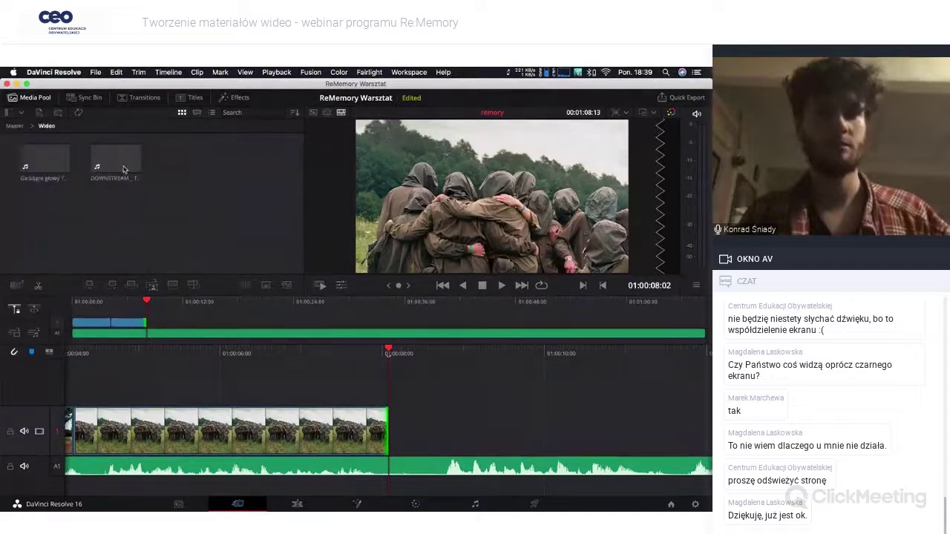
pyautogui.click(13, 125)
pyautogui.doubleClick(126, 162)
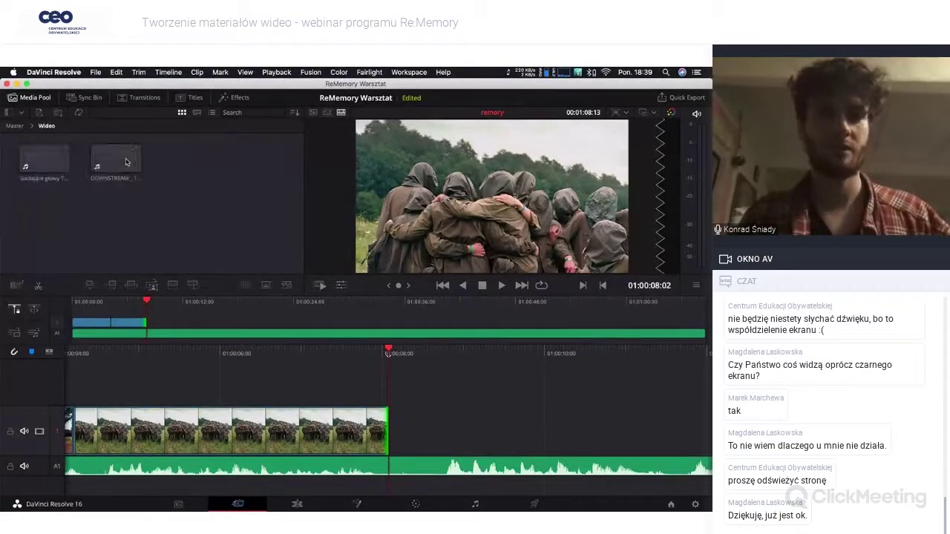
pyautogui.doubleClick(45, 158)
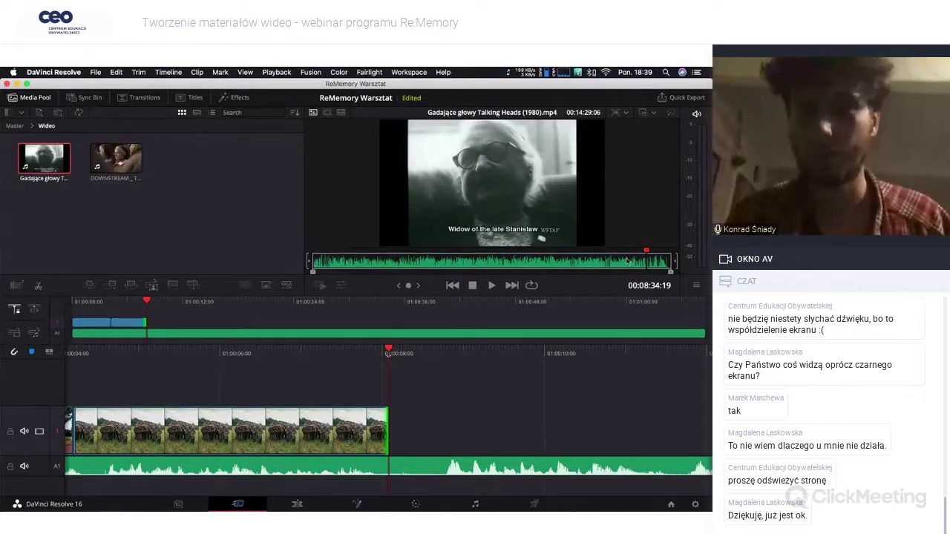
# Step: Move the source playhead to about 00:05:00 at the 1956 nurse shot and play it
pyautogui.click(460, 259)
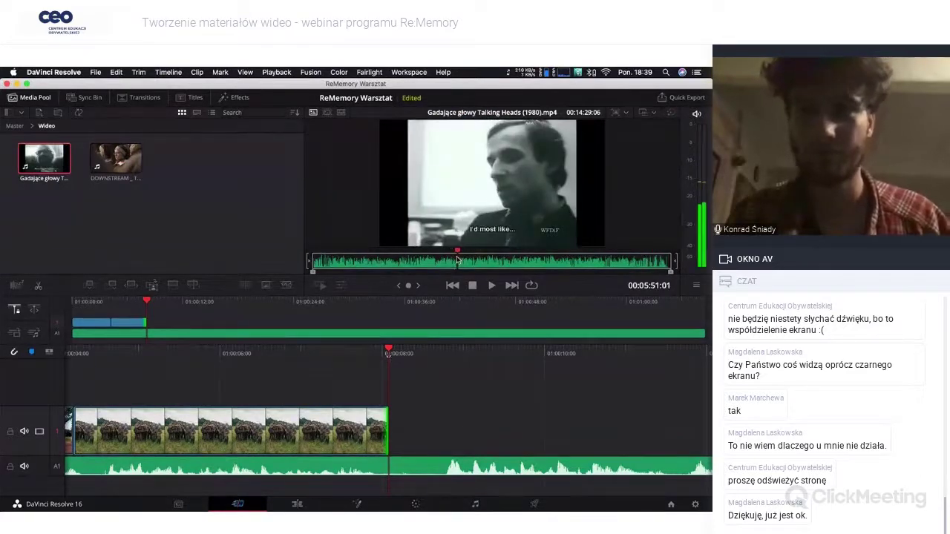
pyautogui.click(443, 258)
pyautogui.click(436, 257)
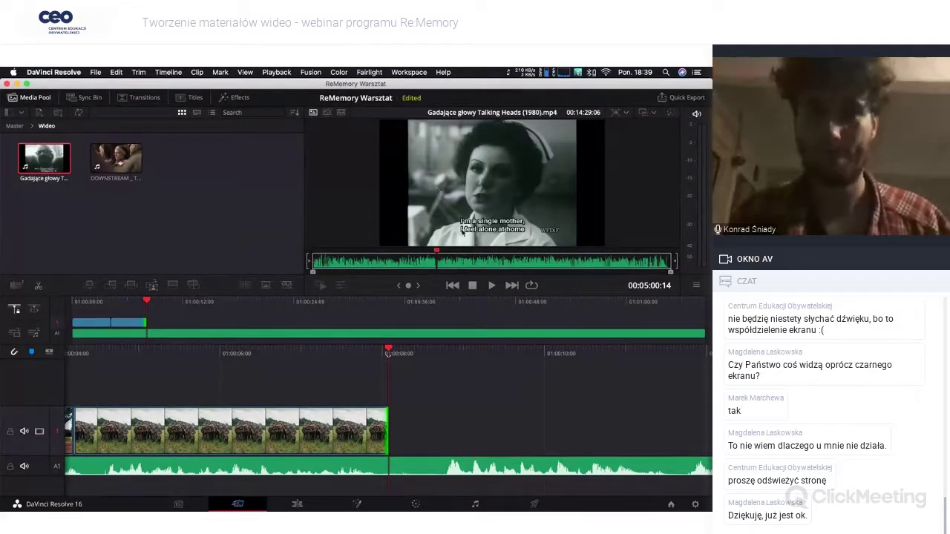
pyautogui.click(436, 255)
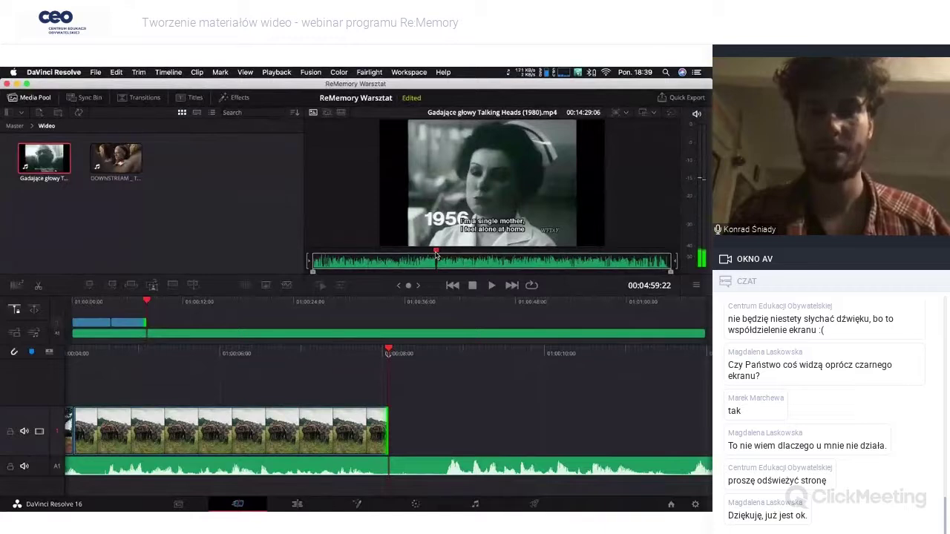
pyautogui.click(491, 287)
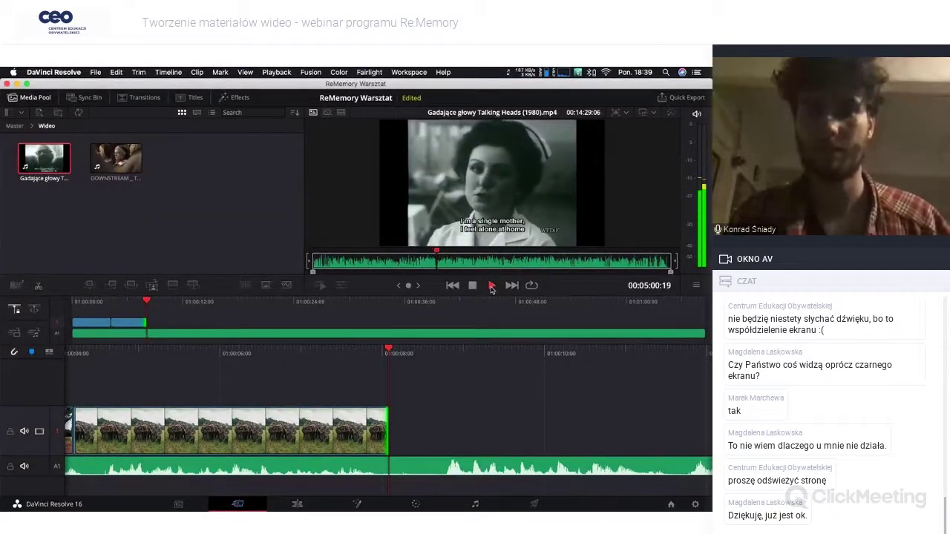
pyautogui.click(472, 286)
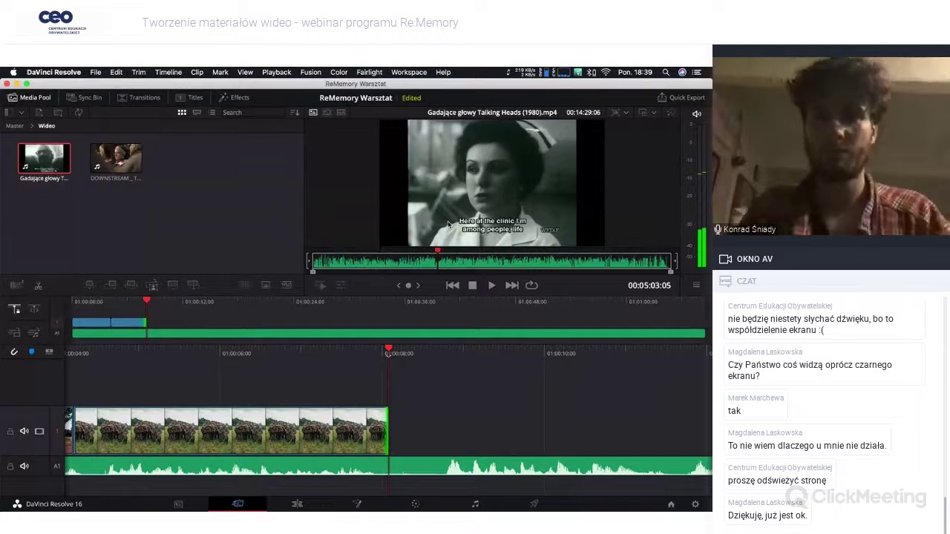
# Step: Scrub back to the nurse's subtitle, play briefly, and pull the start point later
pyautogui.moveTo(438, 252); pyautogui.dragTo(438, 252)
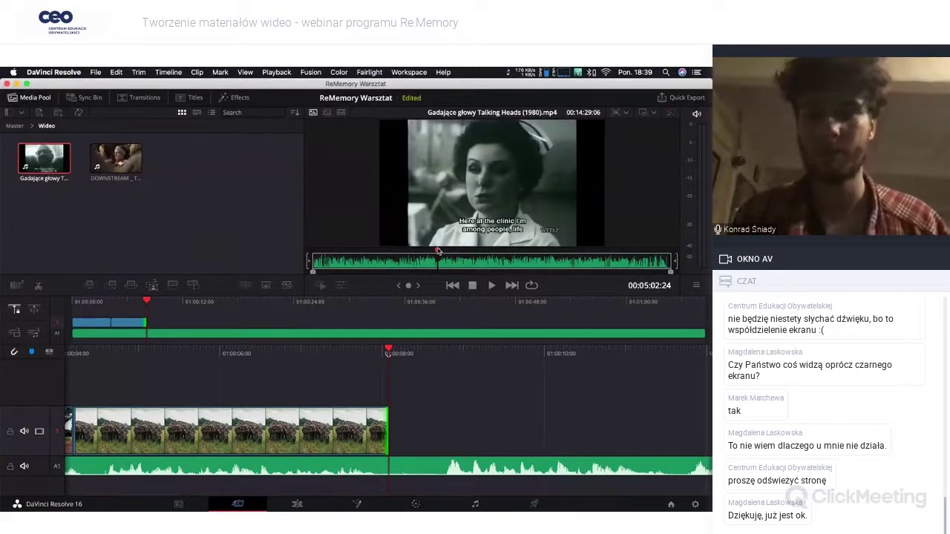
pyautogui.moveTo(438, 253); pyautogui.dragTo(438, 252)
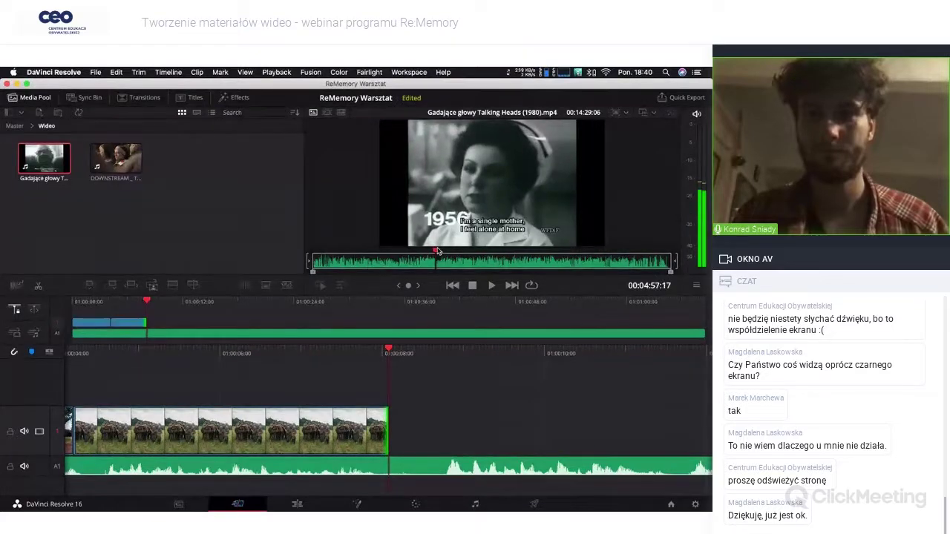
pyautogui.press('space')
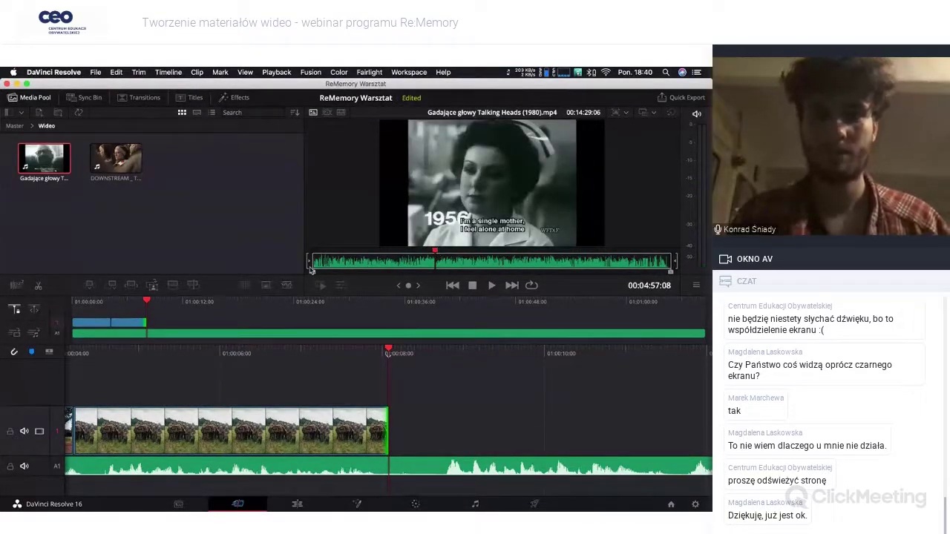
pyautogui.moveTo(315, 275)
pyautogui.mouseDown()
pyautogui.moveTo(334, 274)
pyautogui.moveTo(312, 273)
pyautogui.mouseUp()
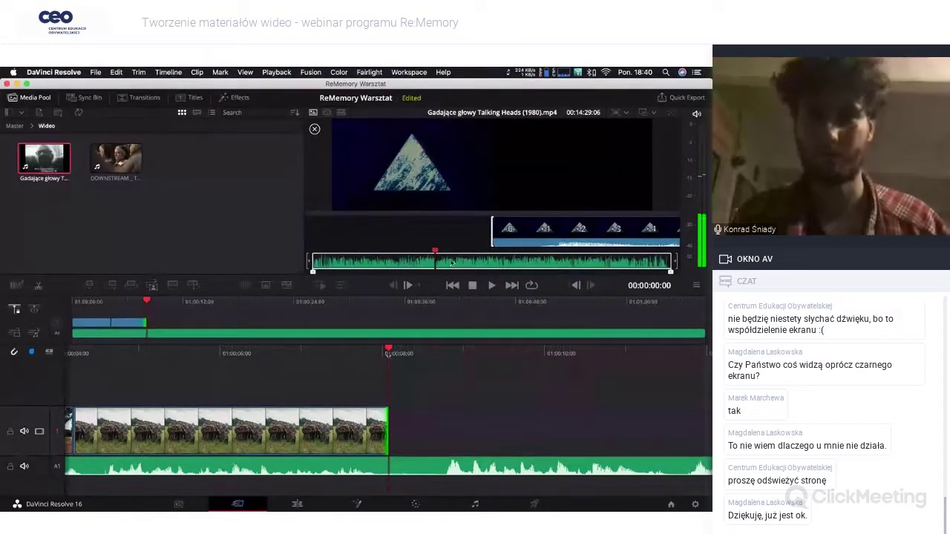
# Step: Find the 1934 taxi-driver shot near 00:09:25 in the source clip using J and L
pyautogui.click(437, 257)
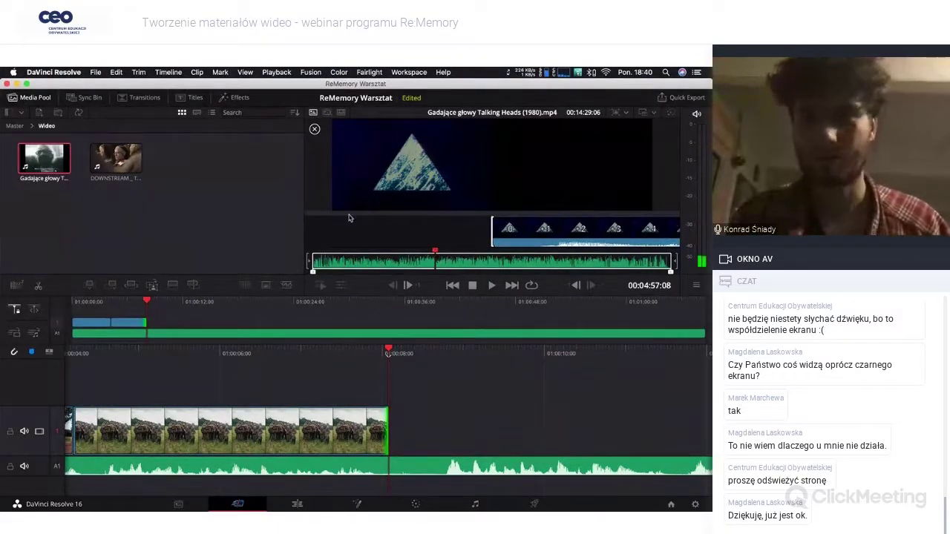
pyautogui.click(545, 261)
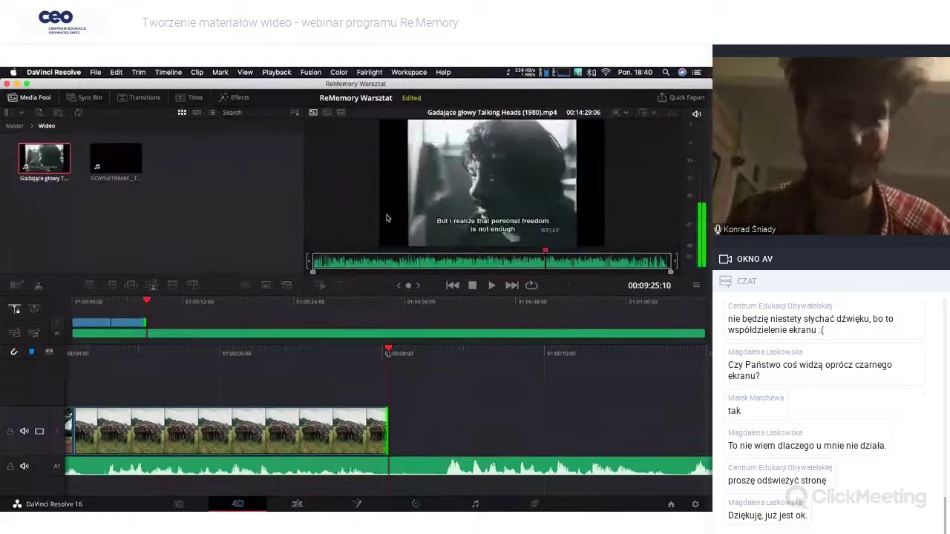
pyautogui.press('j')
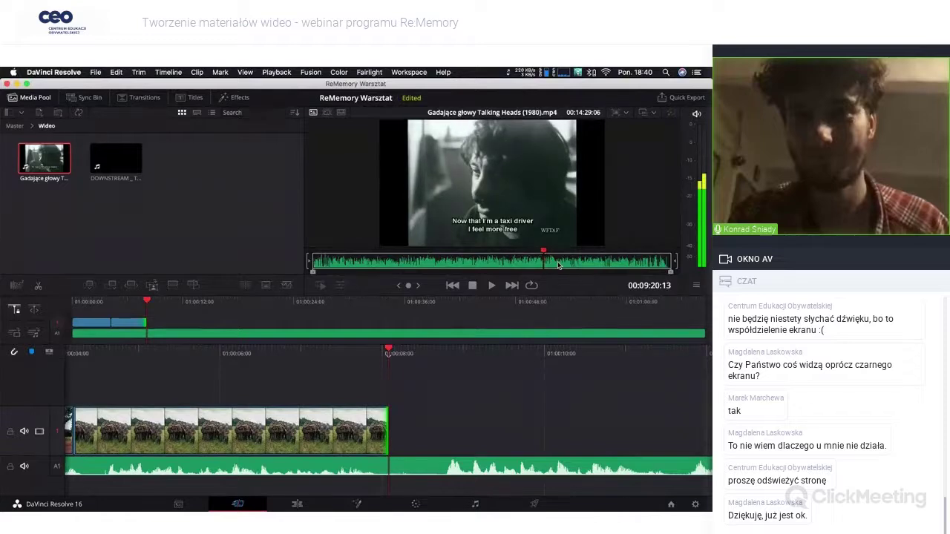
pyautogui.press('j')
pyautogui.press('j')
pyautogui.press('l')
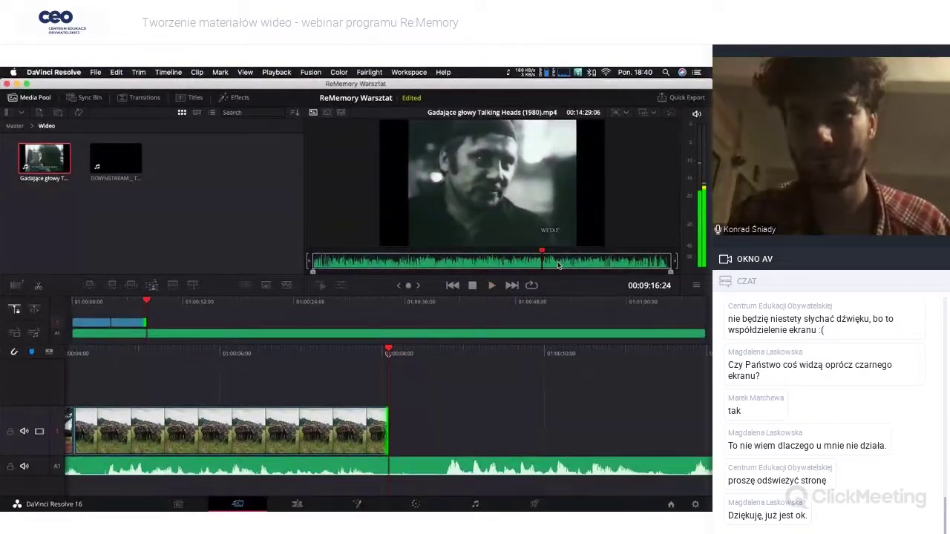
pyautogui.press('space')
# Step: Mark the in point at 00:09:17 and the out point at 00:09:23:10
pyautogui.press('i')
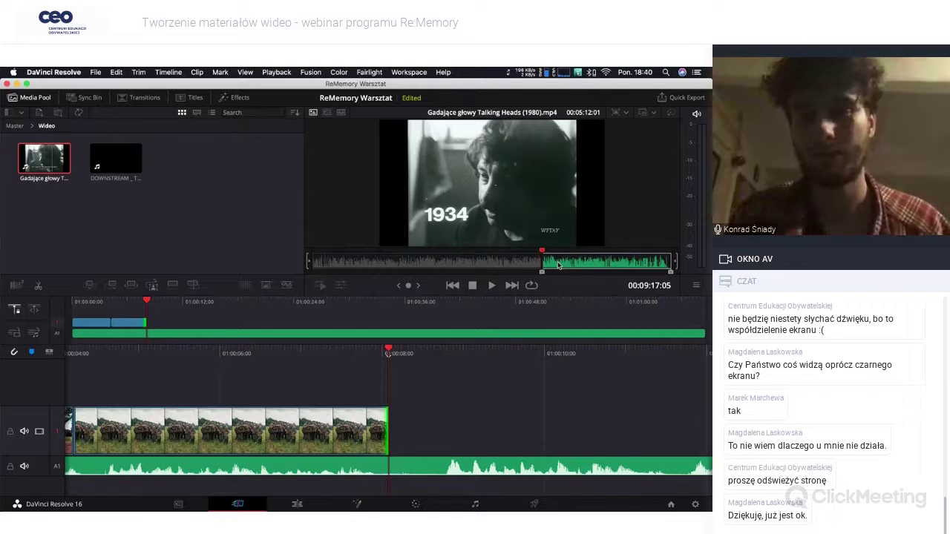
pyautogui.press('space')
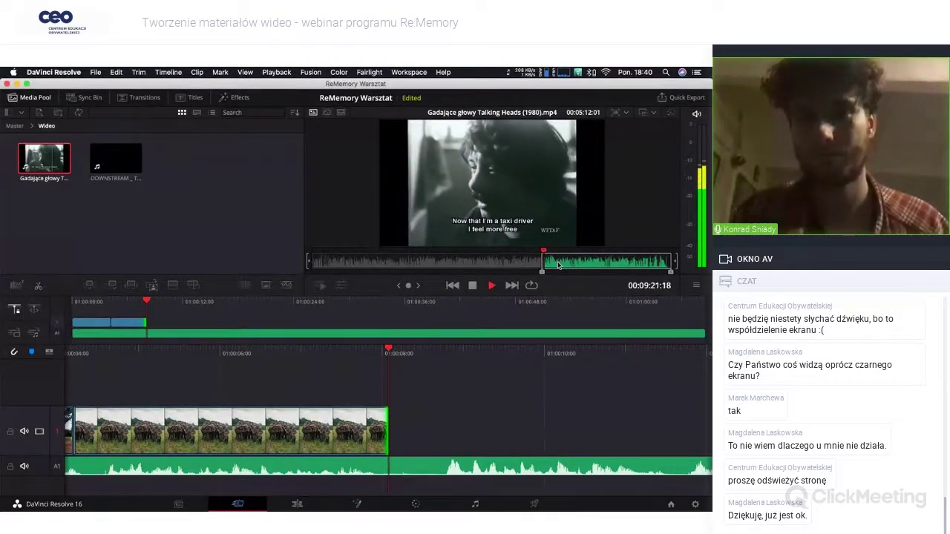
pyautogui.press('space')
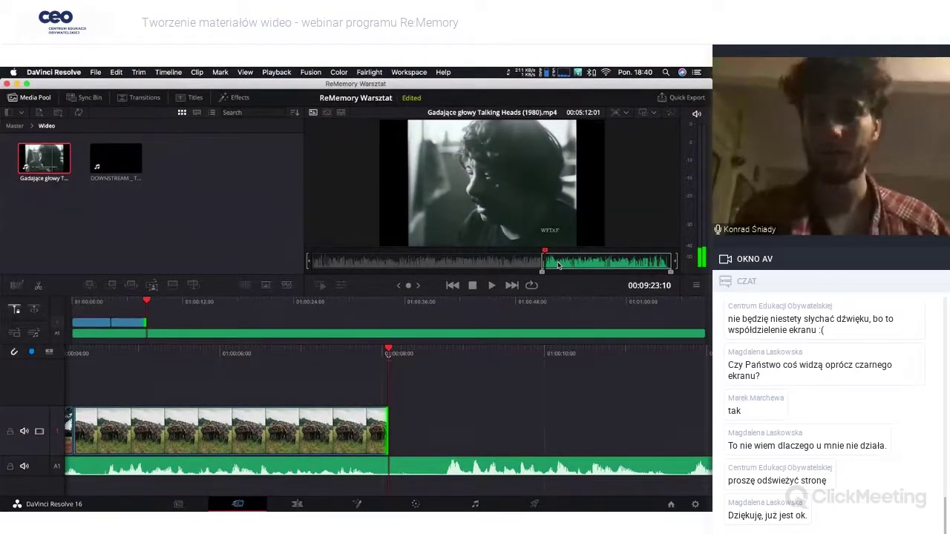
pyautogui.press('o')
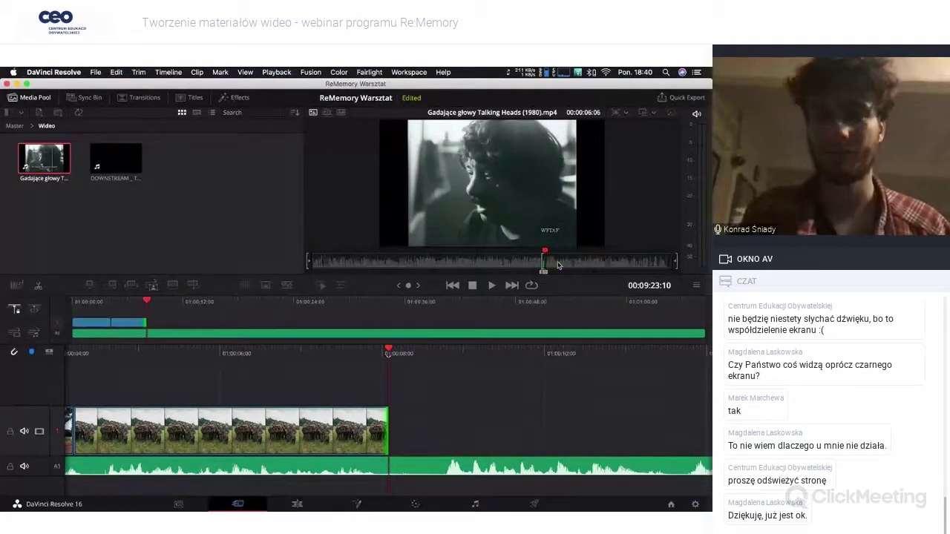
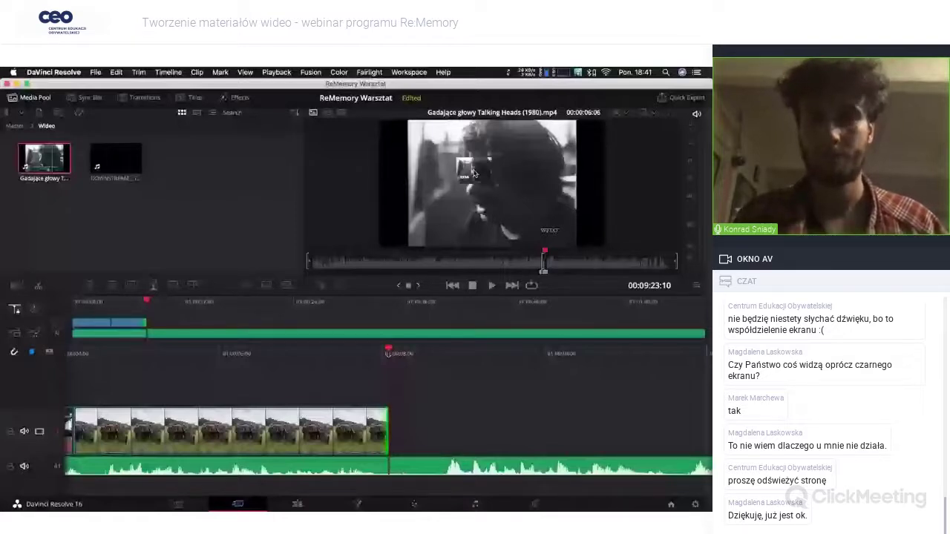
# Step: Place the black-and-white 1934 clip on V1 after the field clip and park on its first frame
pyautogui.moveTo(473, 173); pyautogui.dragTo(471, 354)
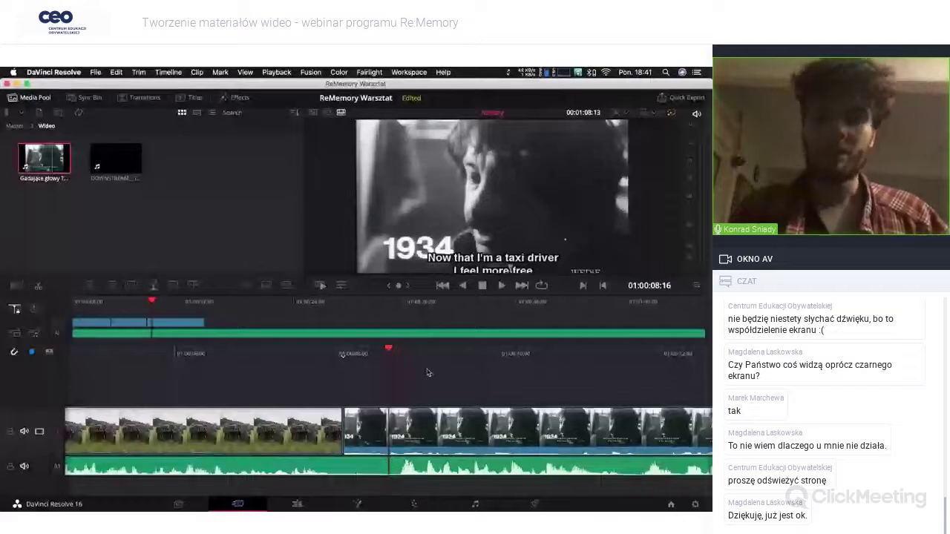
pyautogui.moveTo(407, 465); pyautogui.dragTo(428, 372)
pyautogui.press('Left')
pyautogui.press('Left')
pyautogui.press('Left')
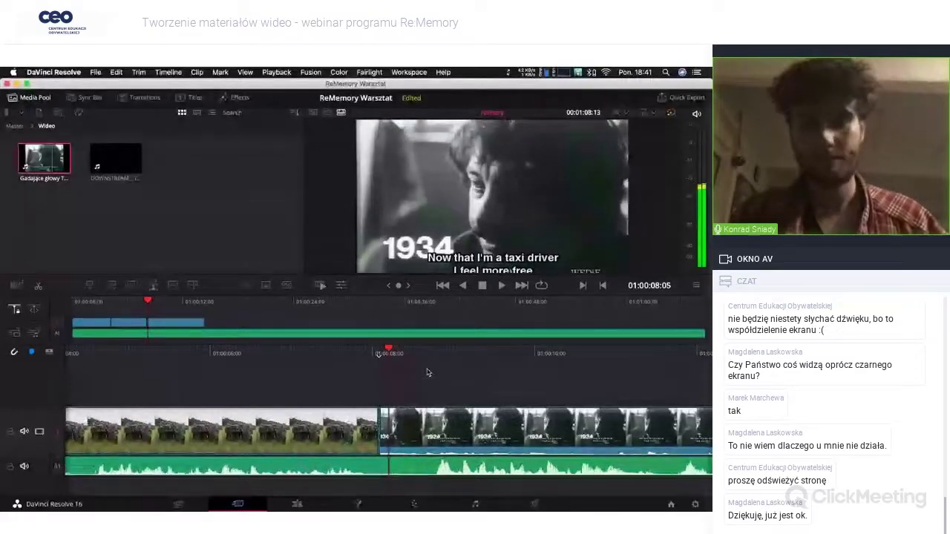
pyautogui.press('Left')
pyautogui.press('Left')
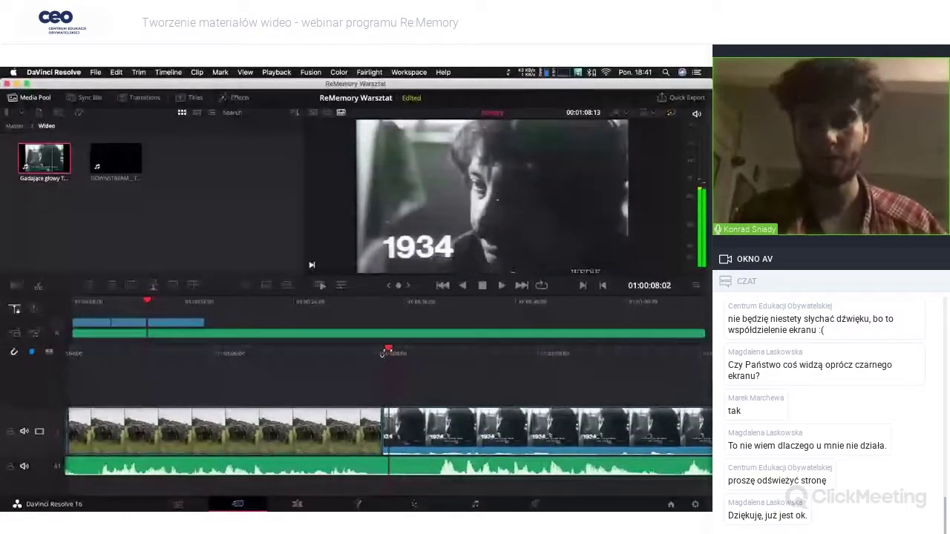
pyautogui.press('Left')
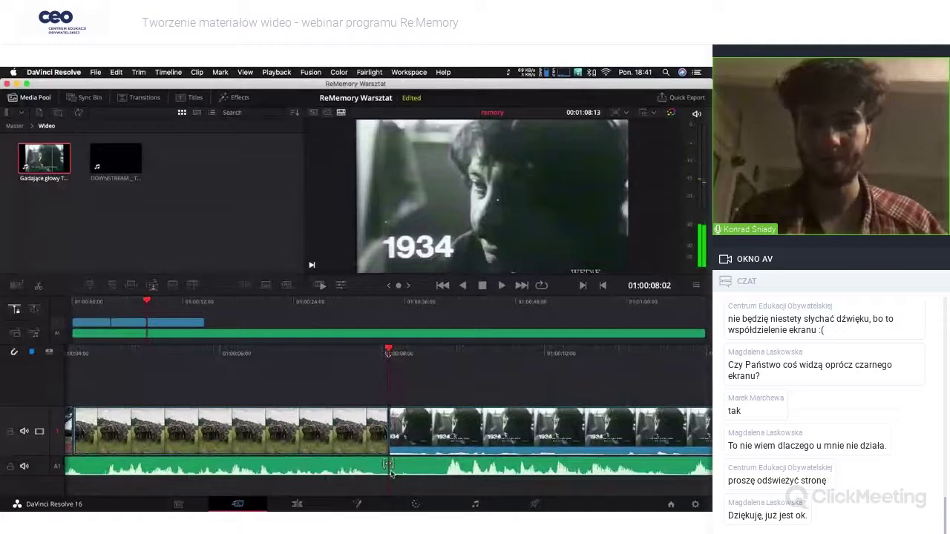
pyautogui.click(393, 472)
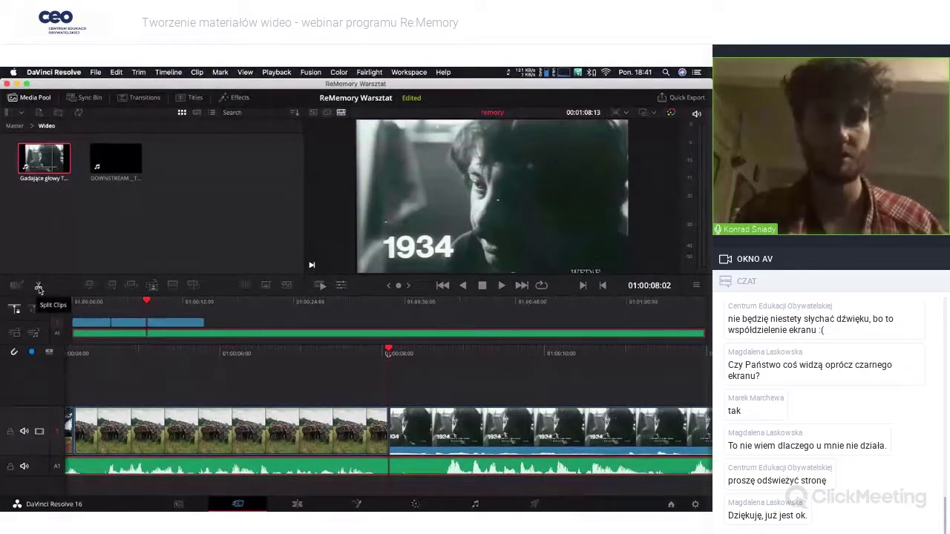
# Step: Split the A1 audio at the 1934 clip's start and push the remainder past the 1934 clip
pyautogui.click(39, 288)
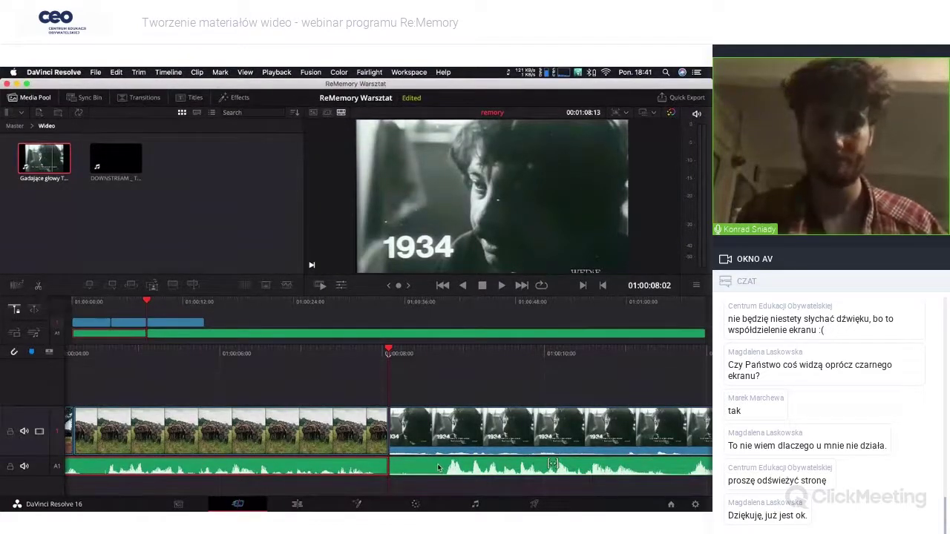
pyautogui.click(175, 331)
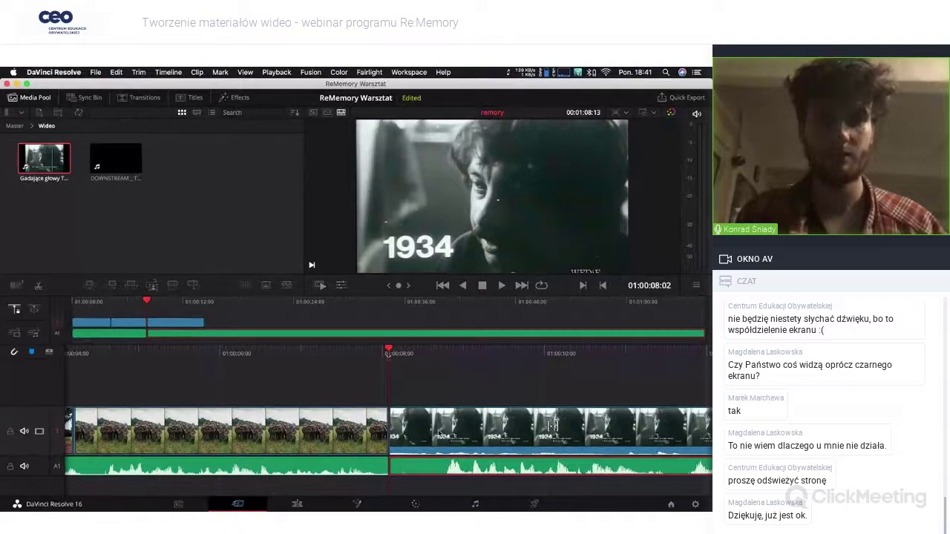
pyautogui.moveTo(391, 466); pyautogui.dragTo(492, 463)
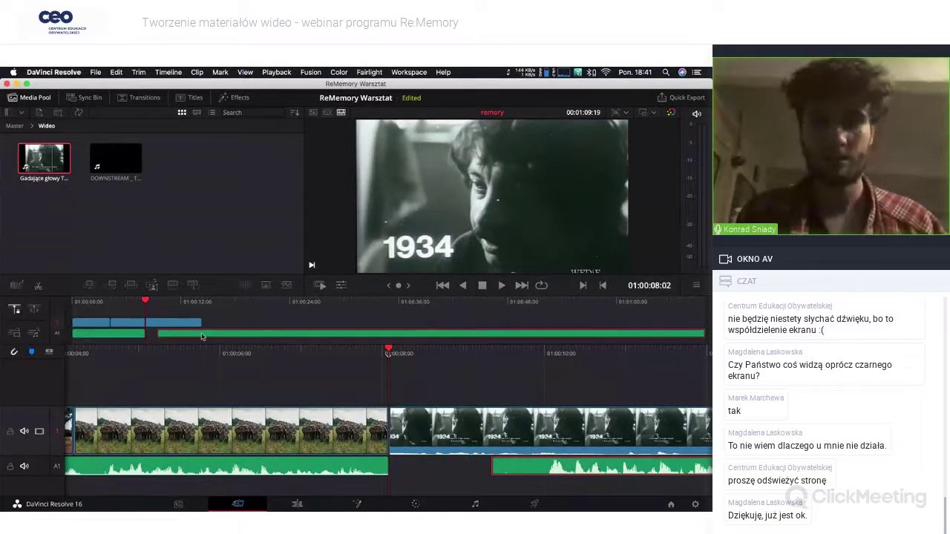
pyautogui.moveTo(189, 336); pyautogui.dragTo(226, 337)
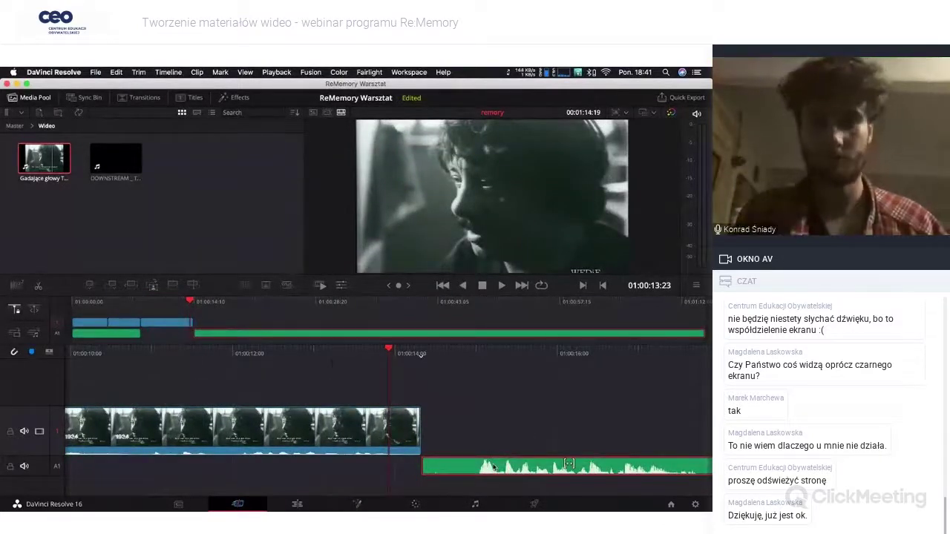
pyautogui.moveTo(470, 469); pyautogui.dragTo(221, 475)
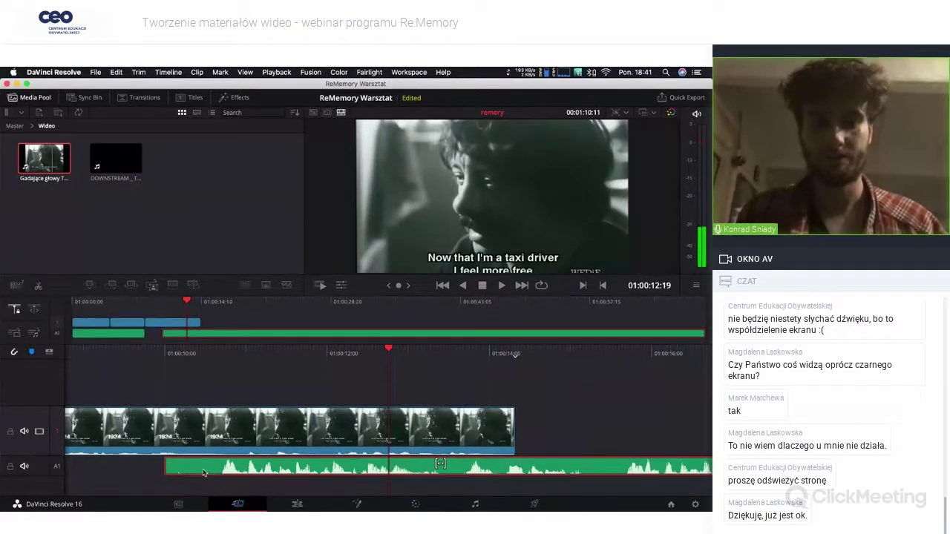
pyautogui.moveTo(204, 472); pyautogui.dragTo(547, 472)
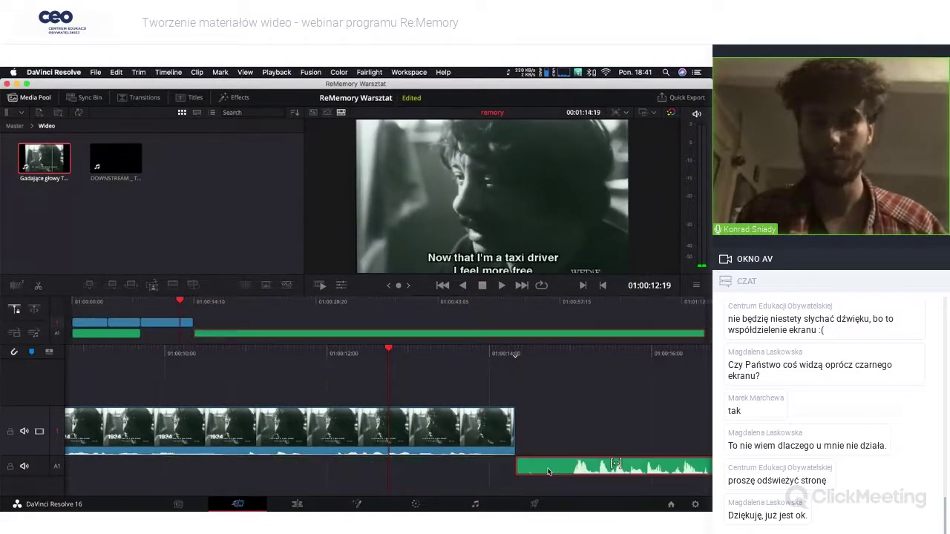
# Step: Play back the edit around the cut to review the audio split
pyautogui.hscroll(-3, 255, 398)
pyautogui.hscroll(-2, 236, 387)
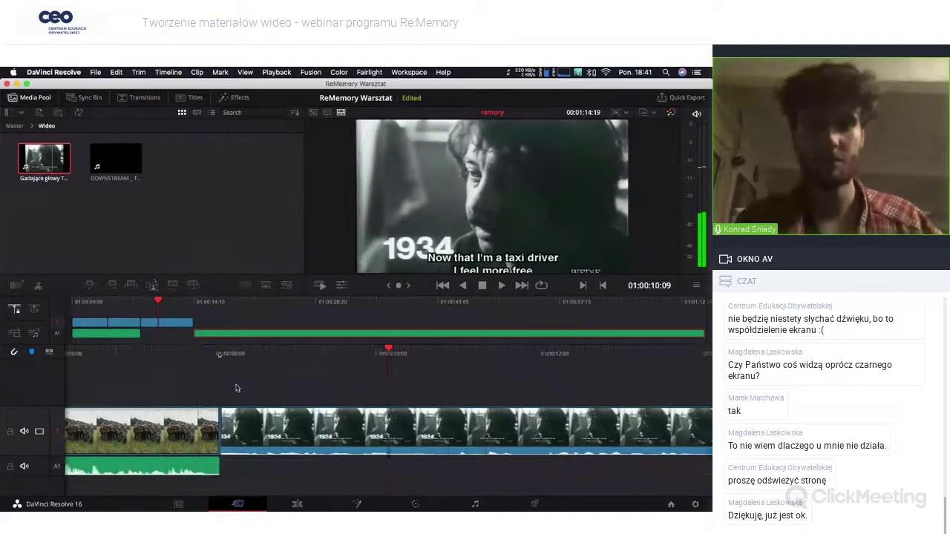
pyautogui.hscroll(-2, 235, 387)
pyautogui.hscroll(-2, 236, 387)
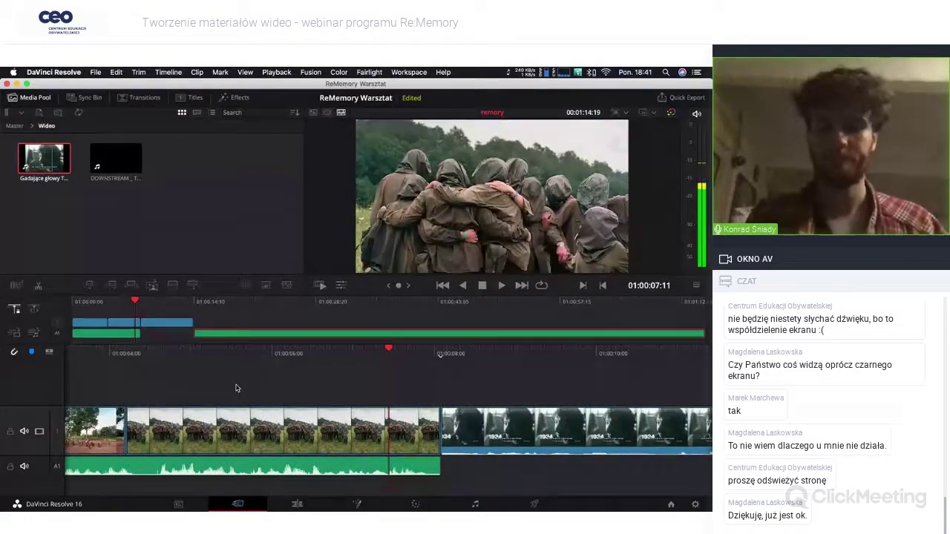
pyautogui.hscroll(-1, 236, 388)
pyautogui.press('space')
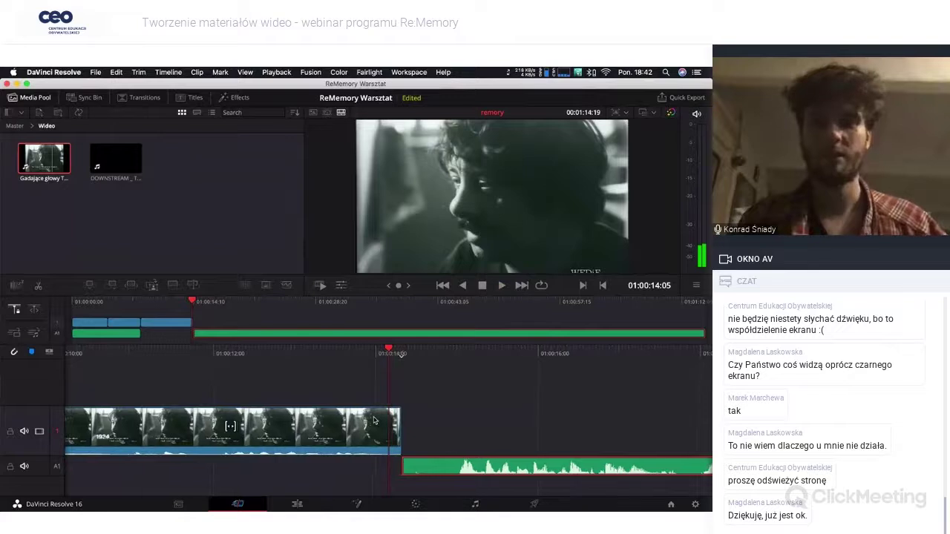
pyautogui.press('j')
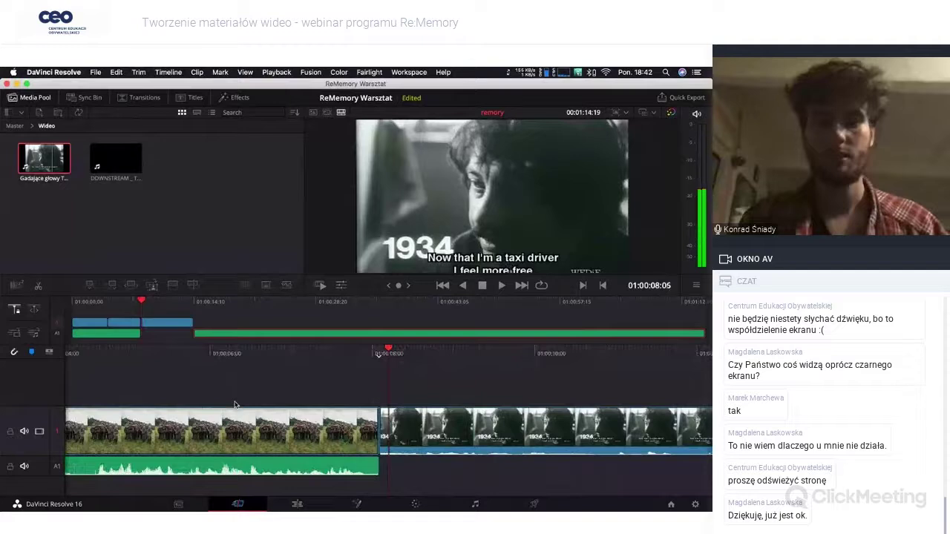
# Step: Place the mud-smeared face photo from the Zdjecia bin on V2 above the 1934 clip
pyautogui.press('k')
pyautogui.click(15, 126)
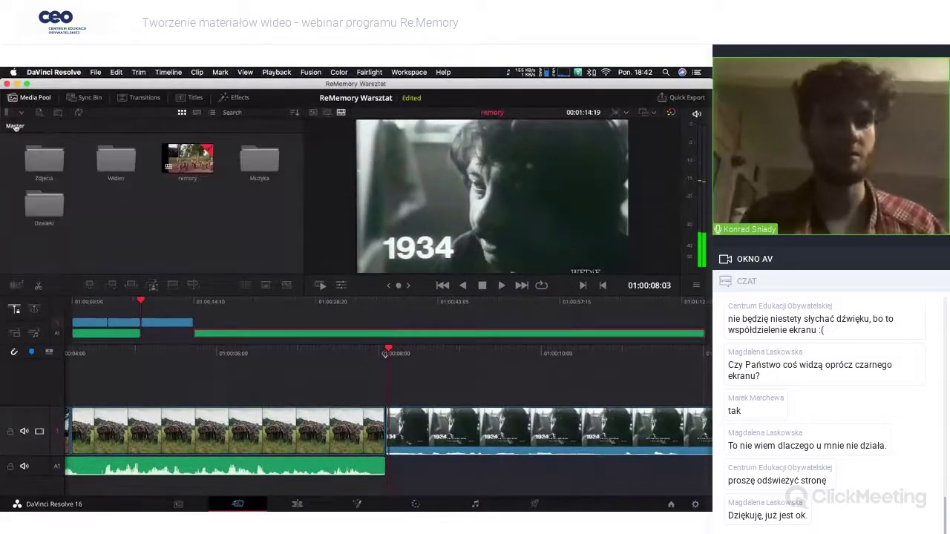
pyautogui.doubleClick(43, 156)
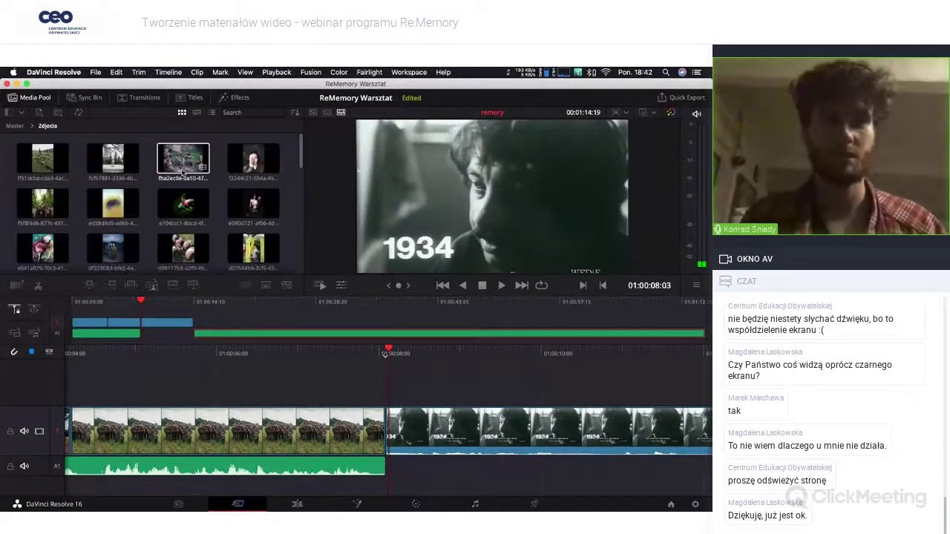
pyautogui.click(253, 158)
pyautogui.moveTo(253, 163); pyautogui.dragTo(384, 379)
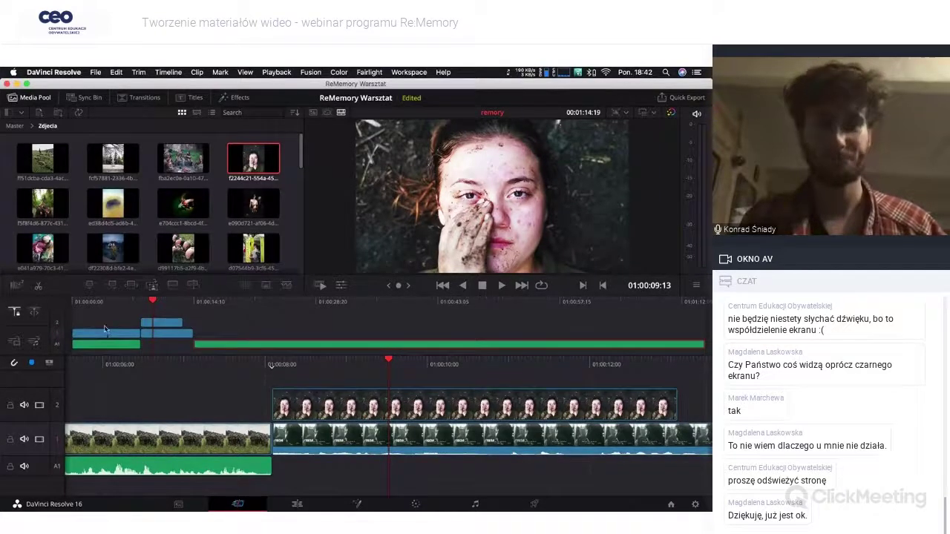
# Step: Play back the face photo overlay above the 1934 clip to check it
pyautogui.click(184, 337)
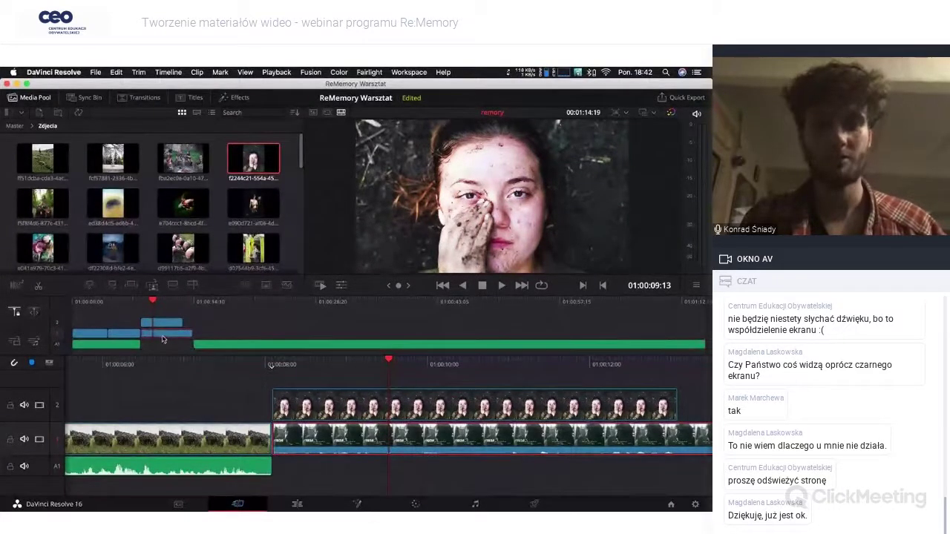
pyautogui.click(161, 322)
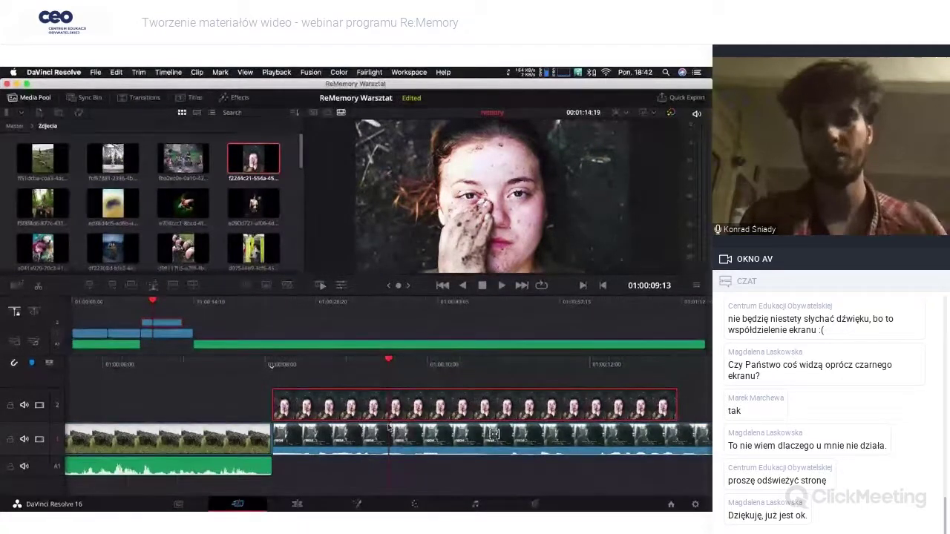
pyautogui.click(385, 441)
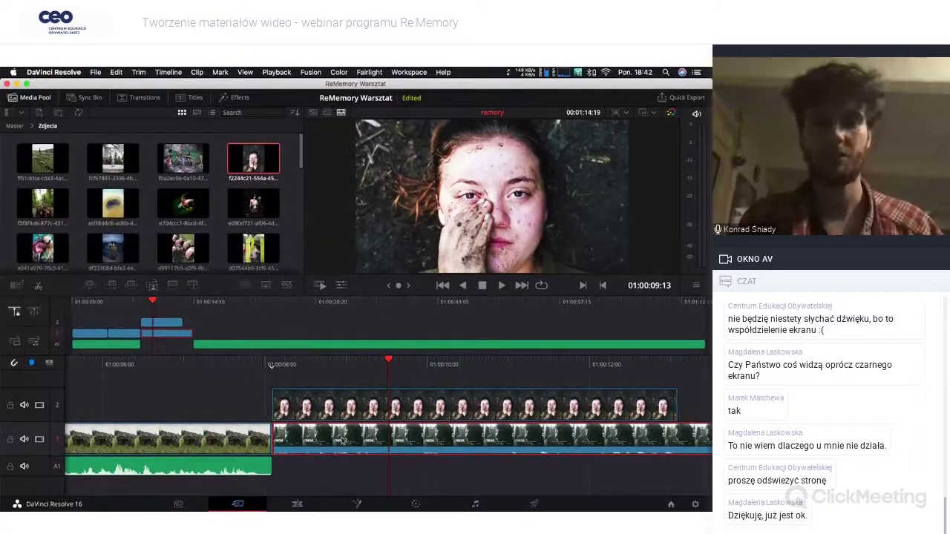
pyautogui.scroll(5, 382, 443)
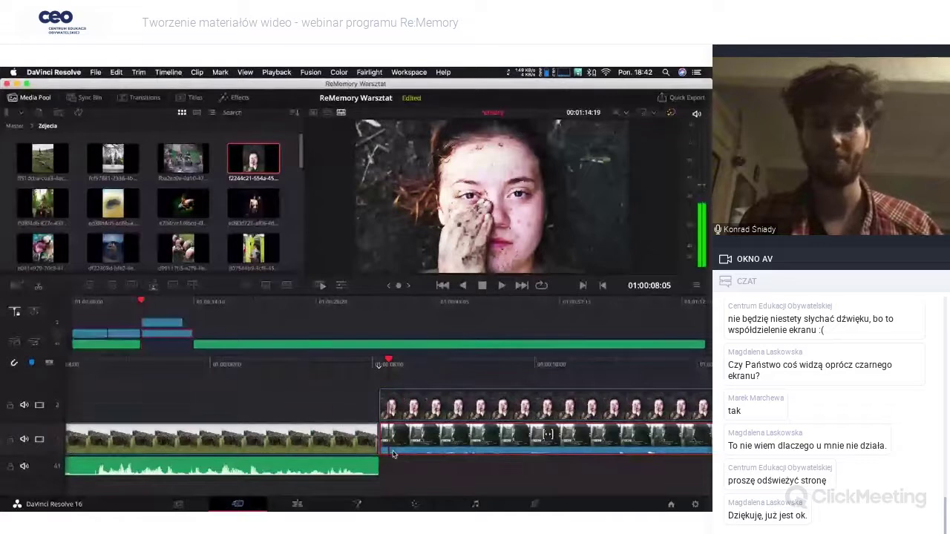
pyautogui.press('space')
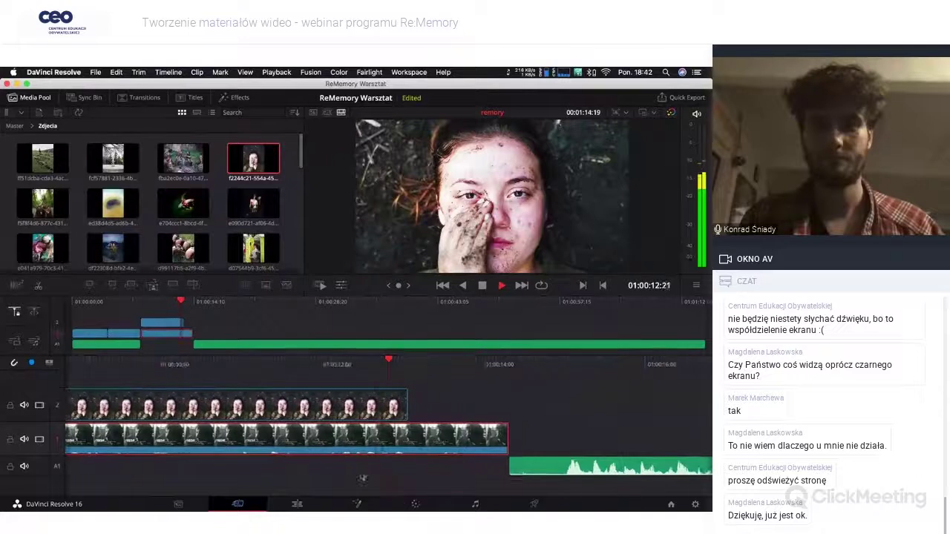
pyautogui.press('space')
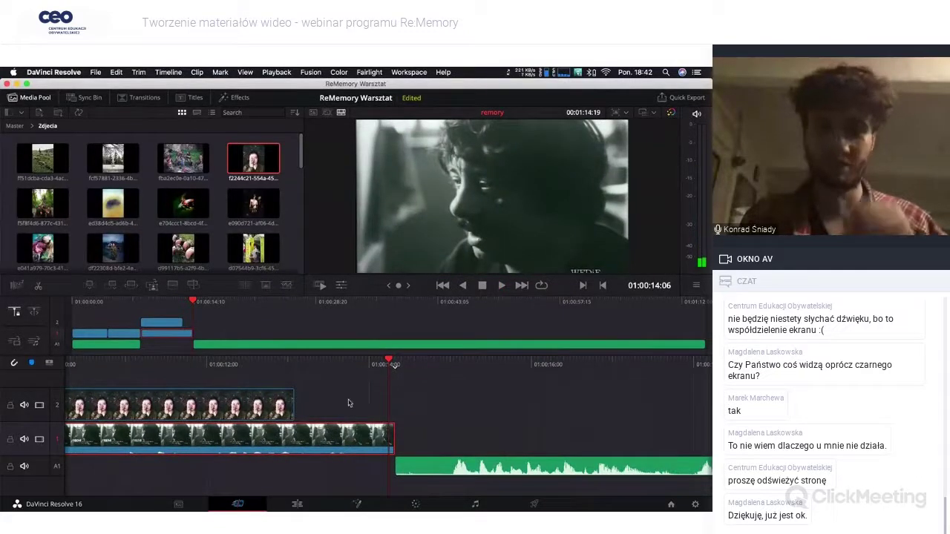
pyautogui.hotkey('shift', 'Left')
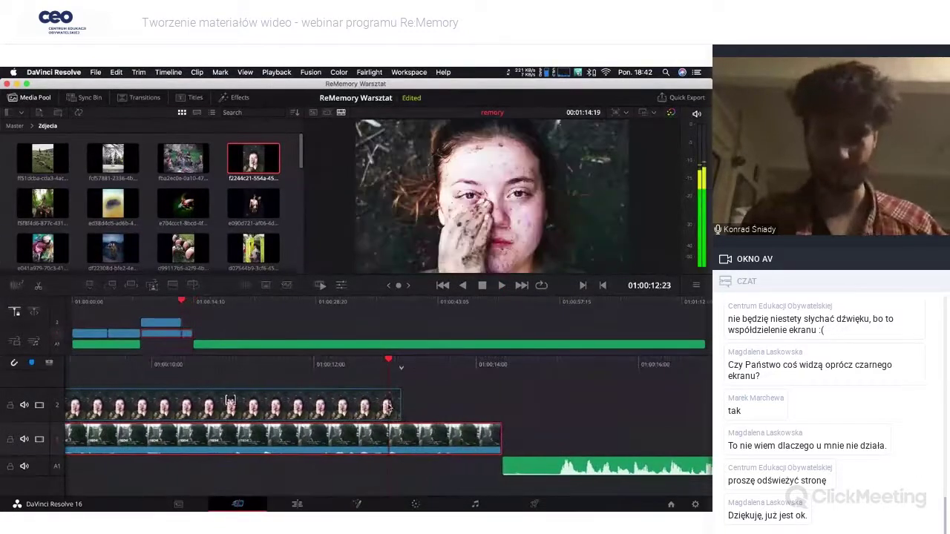
# Step: Shorten the face photo on V2 by dragging its right edge left
pyautogui.moveTo(400, 405); pyautogui.dragTo(242, 404)
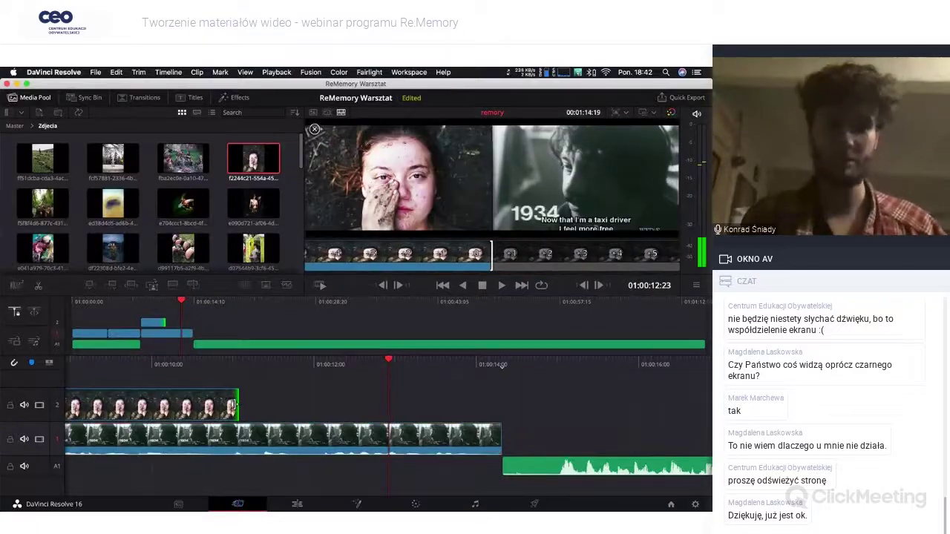
pyautogui.press('Up')
pyautogui.click(221, 385)
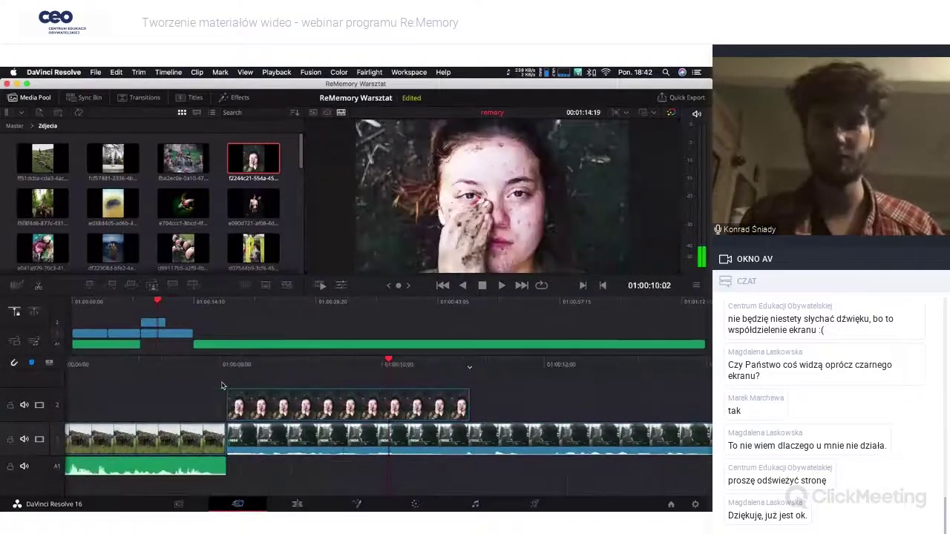
pyautogui.moveTo(271, 358); pyautogui.dragTo(358, 396)
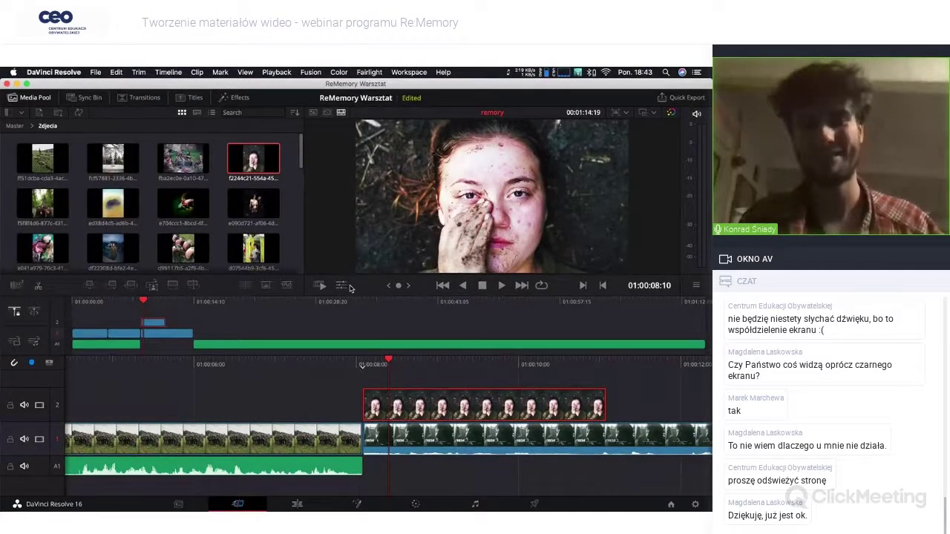
# Step: Shrink the face photo within the frame using the viewer's on-screen resize handles
pyautogui.click(342, 286)
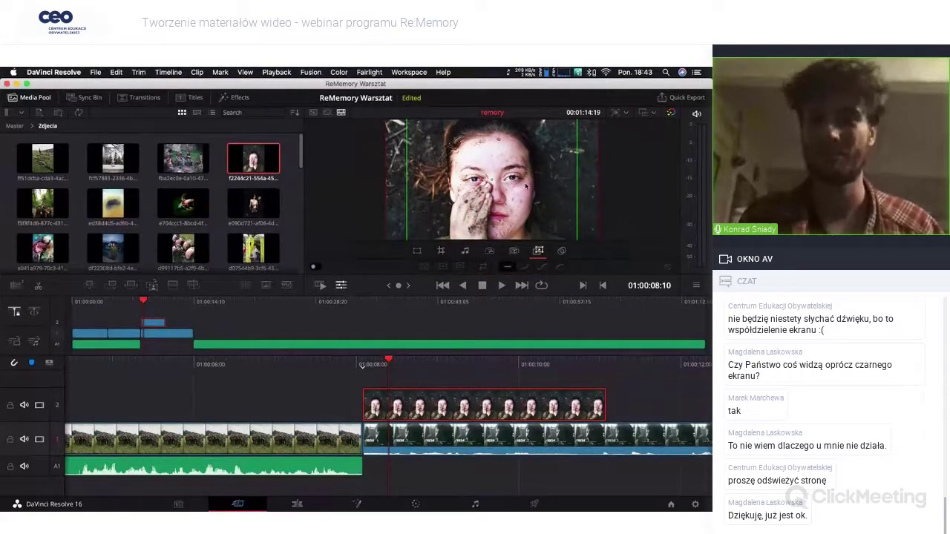
pyautogui.click(556, 206)
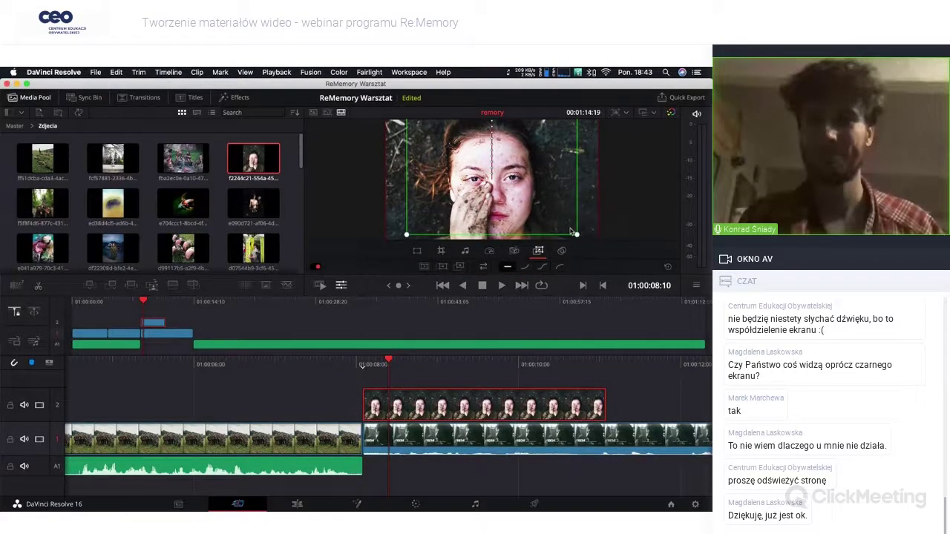
pyautogui.moveTo(575, 236)
pyautogui.mouseDown()
pyautogui.moveTo(540, 173)
pyautogui.moveTo(524, 219)
pyautogui.mouseUp()
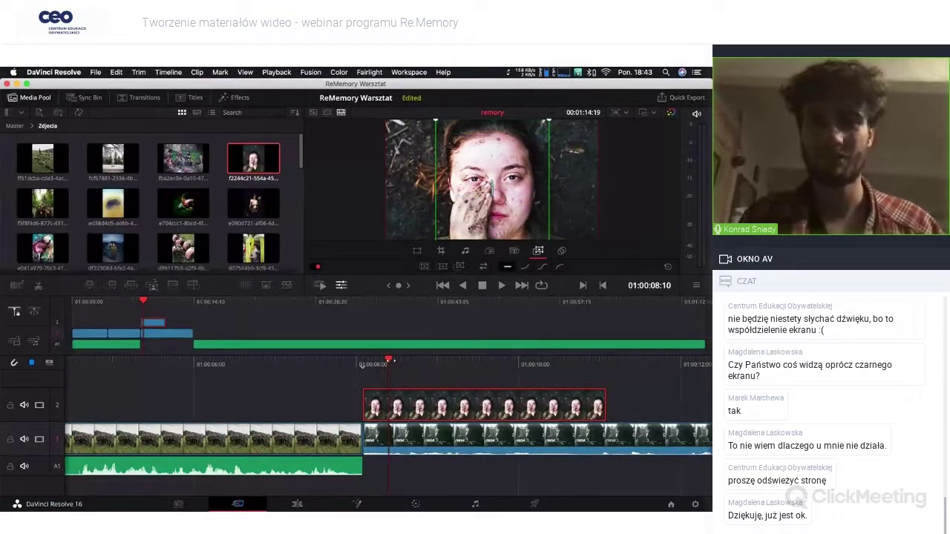
# Step: Play back from an earlier shot, then undo the last timeline edit
pyautogui.click(357, 364)
pyautogui.press('space')
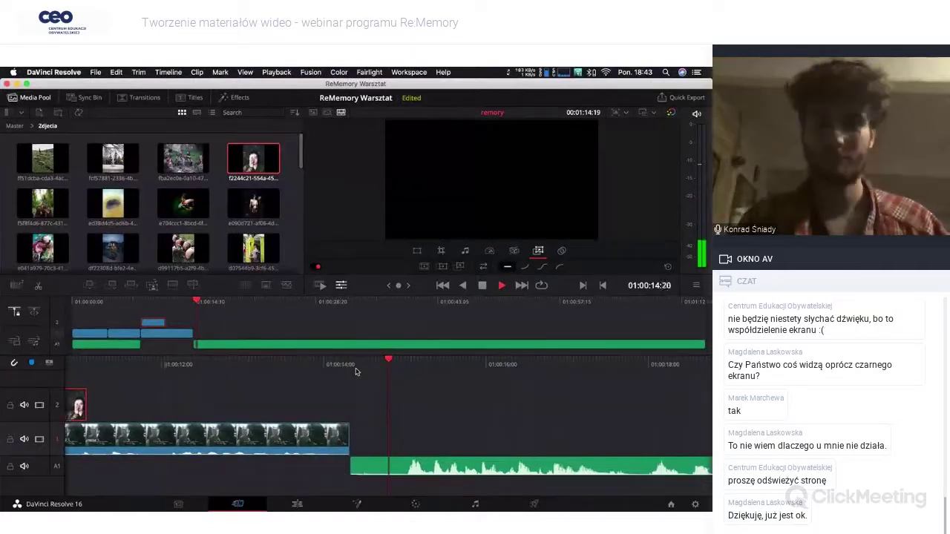
pyautogui.press('space')
pyautogui.hotkey('ctrl', 'z')
pyautogui.hotkey('ctrl', 'z')
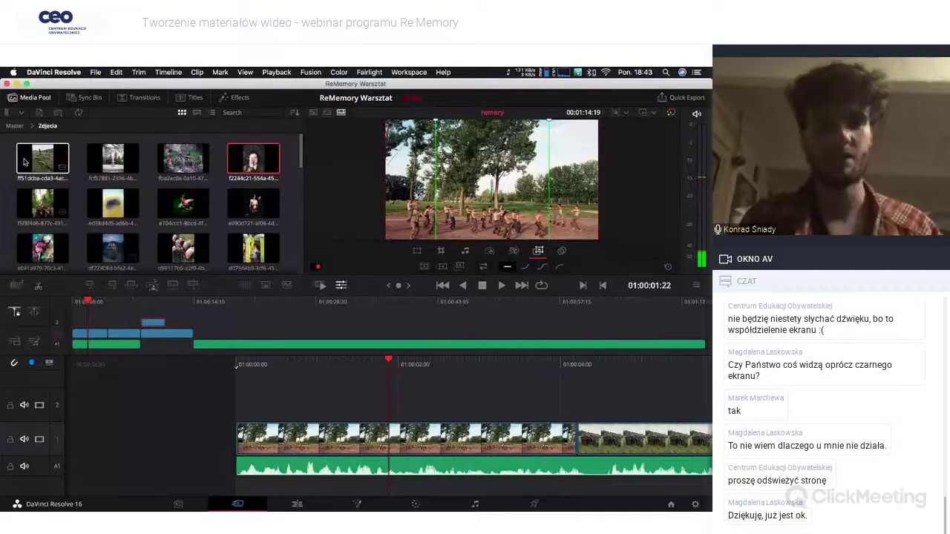
# Step: Place the Muzyka bin's music clip on a new A2 track and preview from the timeline start
pyautogui.click(14, 125)
pyautogui.doubleClick(252, 155)
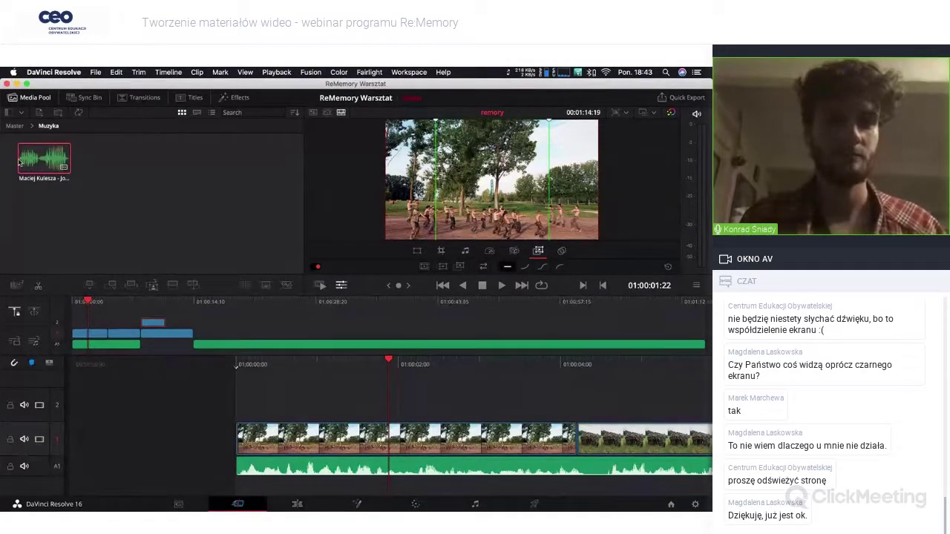
pyautogui.moveTo(33, 158); pyautogui.dragTo(245, 491)
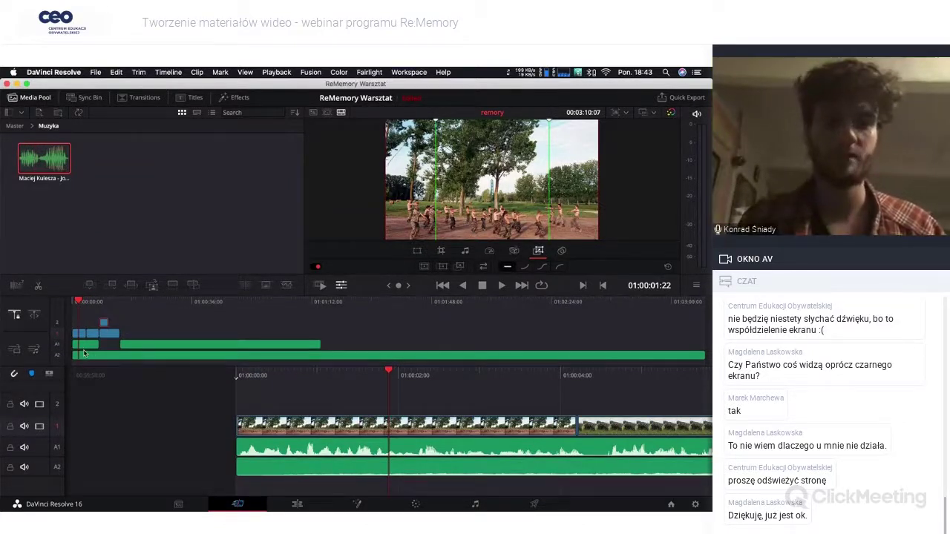
pyautogui.click(87, 357)
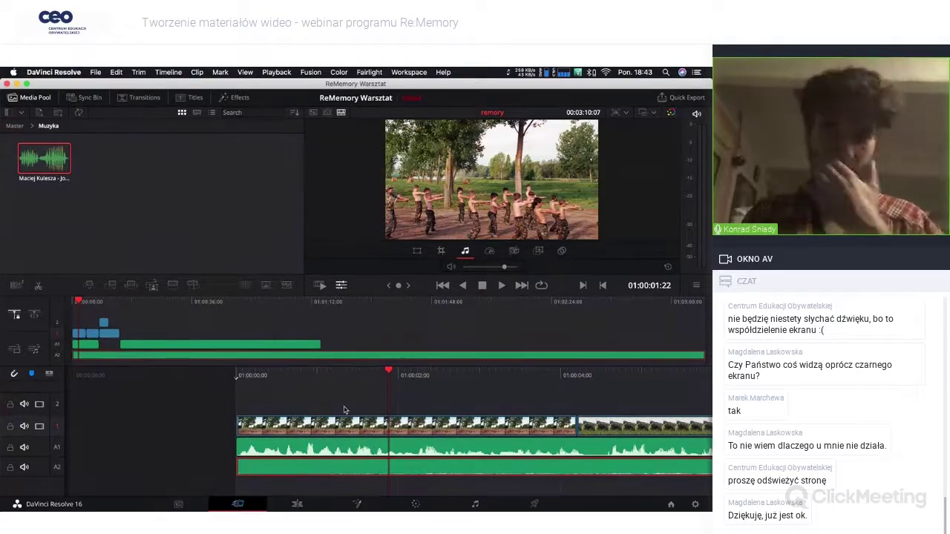
pyautogui.press('Home')
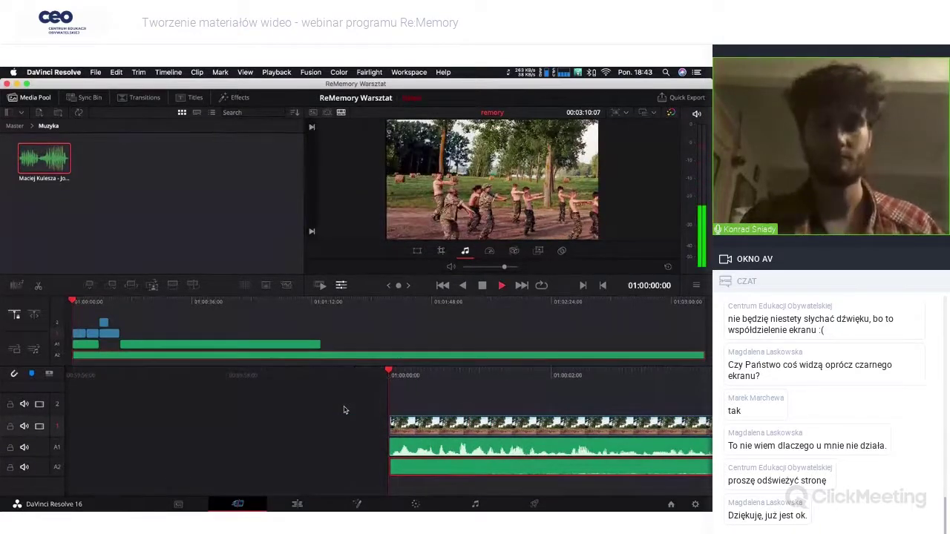
pyautogui.press('space')
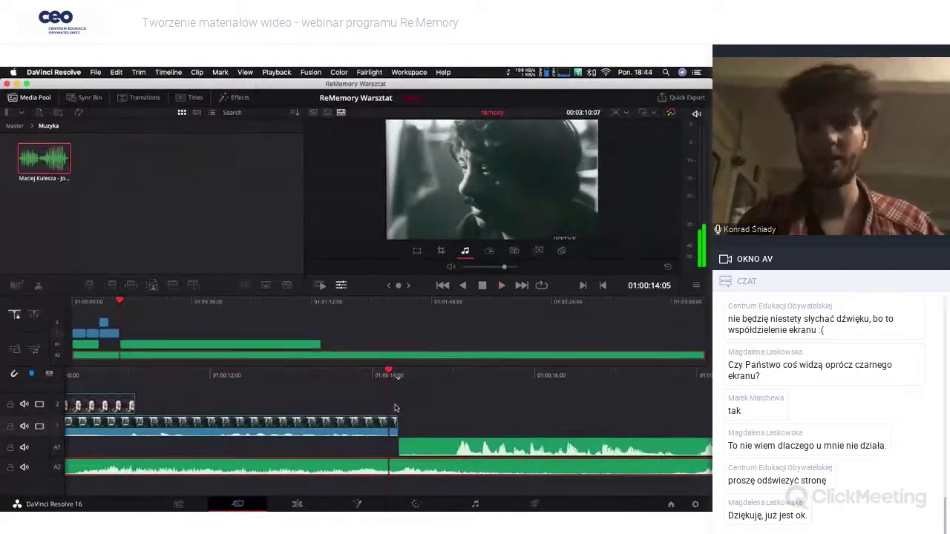
pyautogui.press('space')
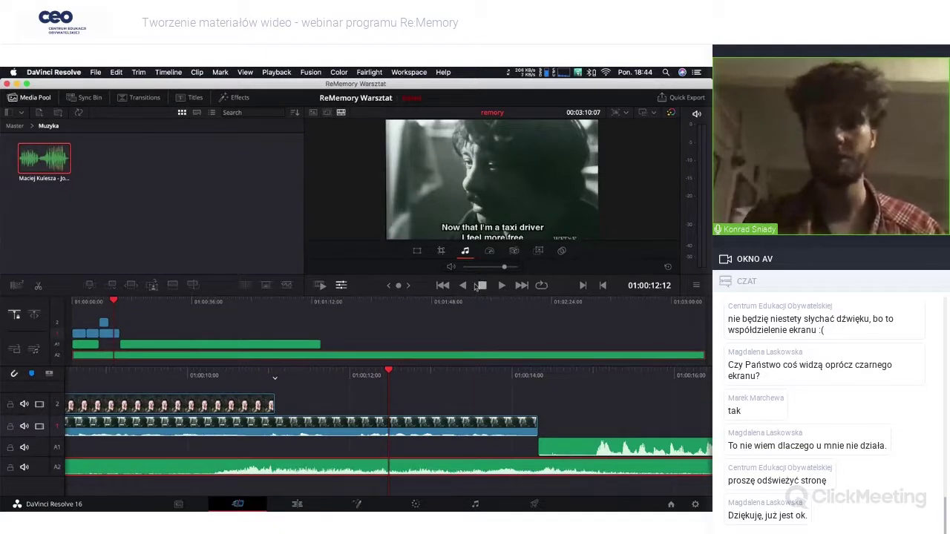
# Step: Nudge the A2 music clip's volume slider slightly lower, then play back the section with music
pyautogui.click(340, 286)
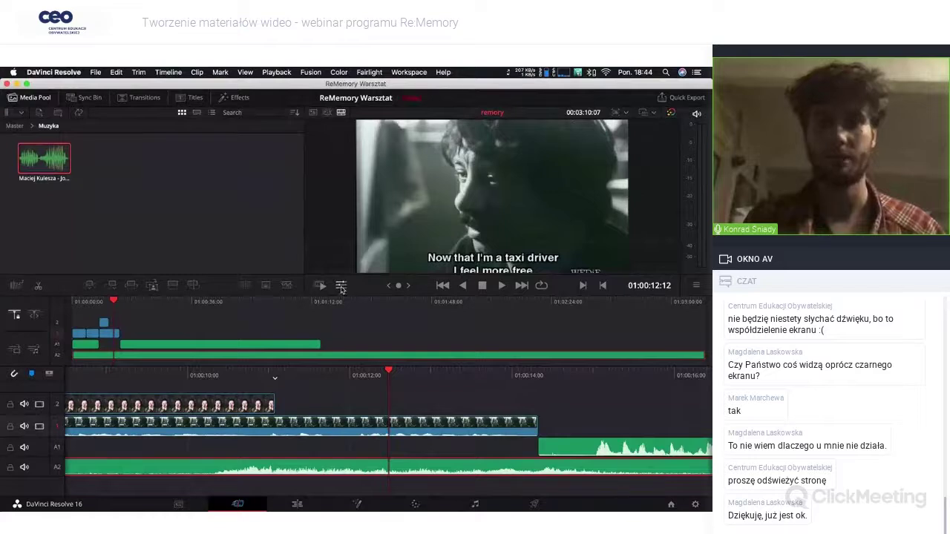
pyautogui.click(340, 286)
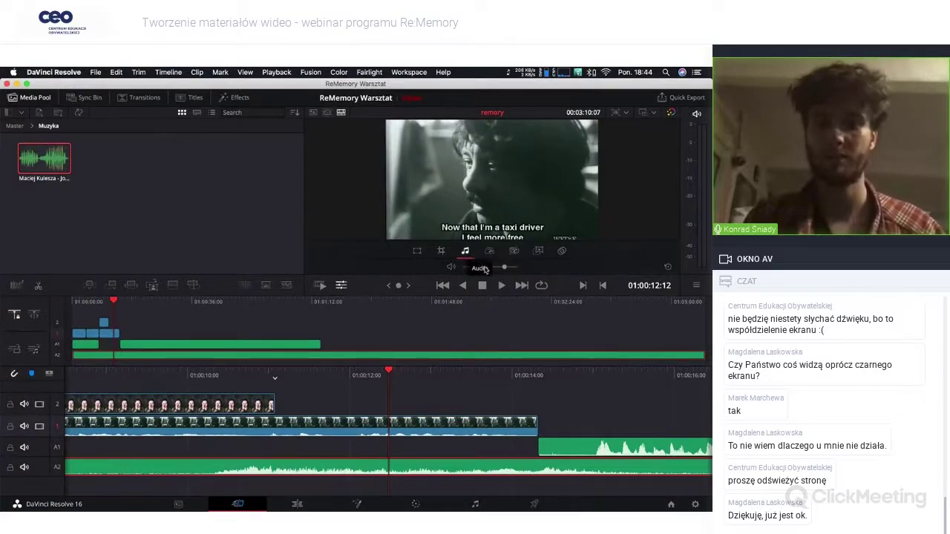
pyautogui.moveTo(503, 267); pyautogui.dragTo(500, 268)
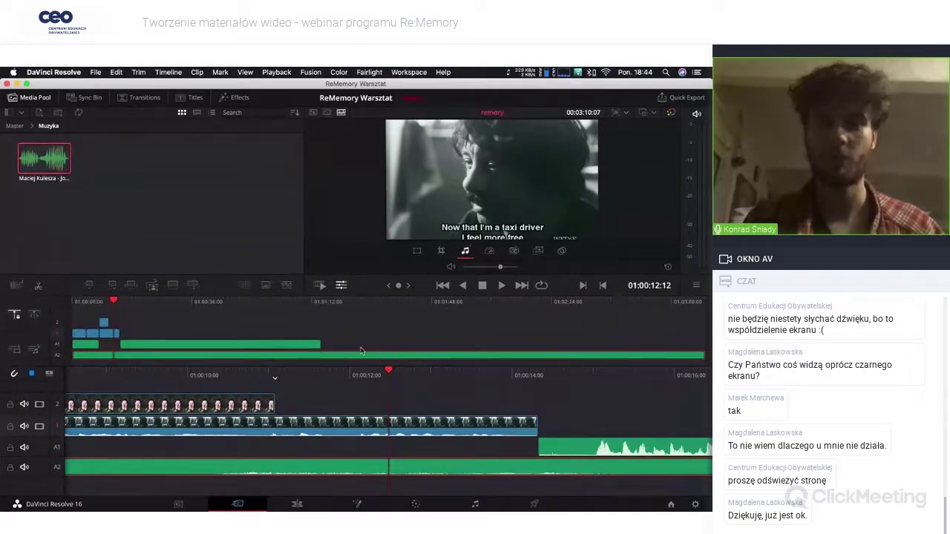
pyautogui.click(298, 422)
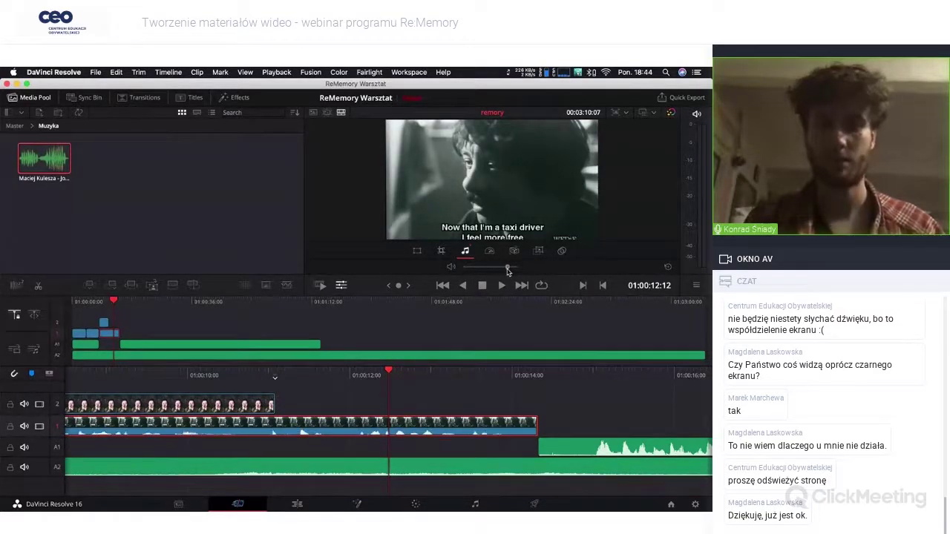
pyautogui.press('j')
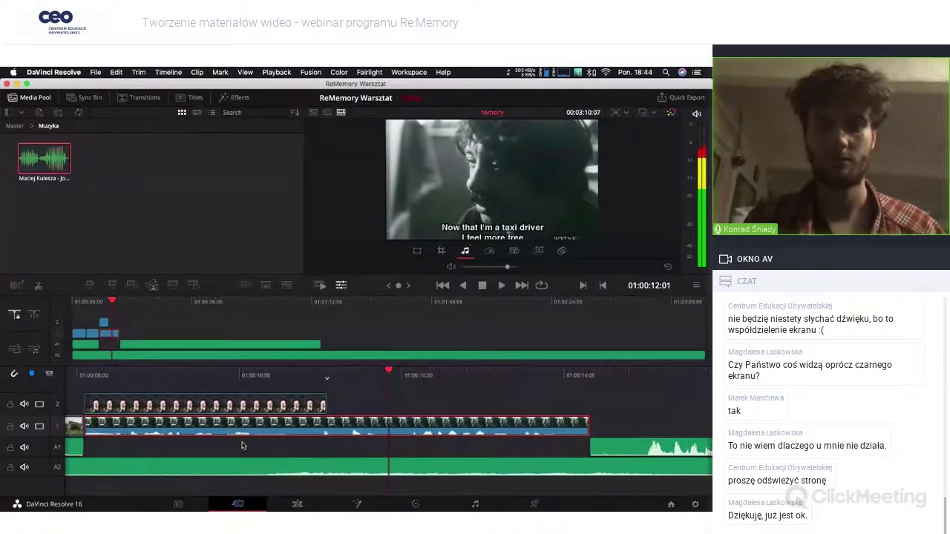
pyautogui.press('space')
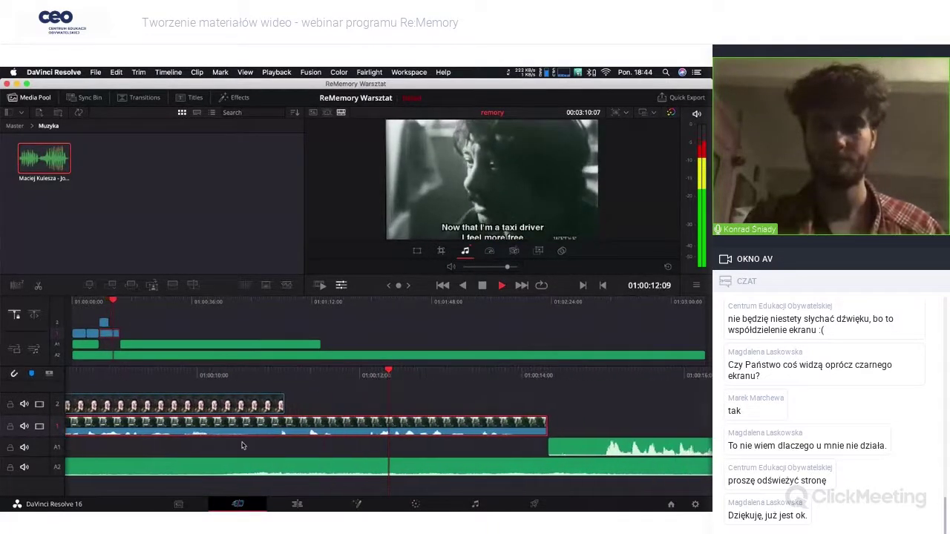
# Step: Stop playback, return the Media Pool to the Master folders, and deselect the V1 clip
pyautogui.press('space')
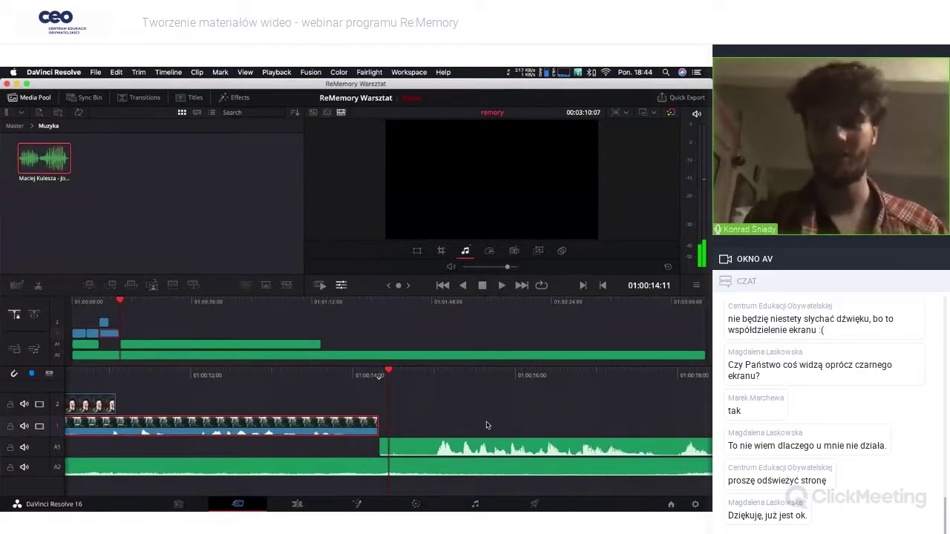
pyautogui.click(16, 127)
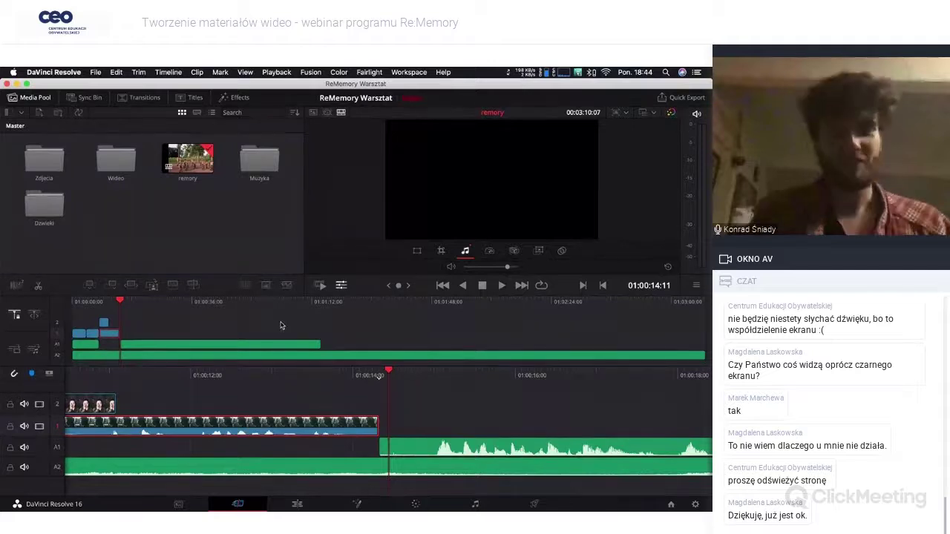
pyautogui.scroll(5, 414, 416)
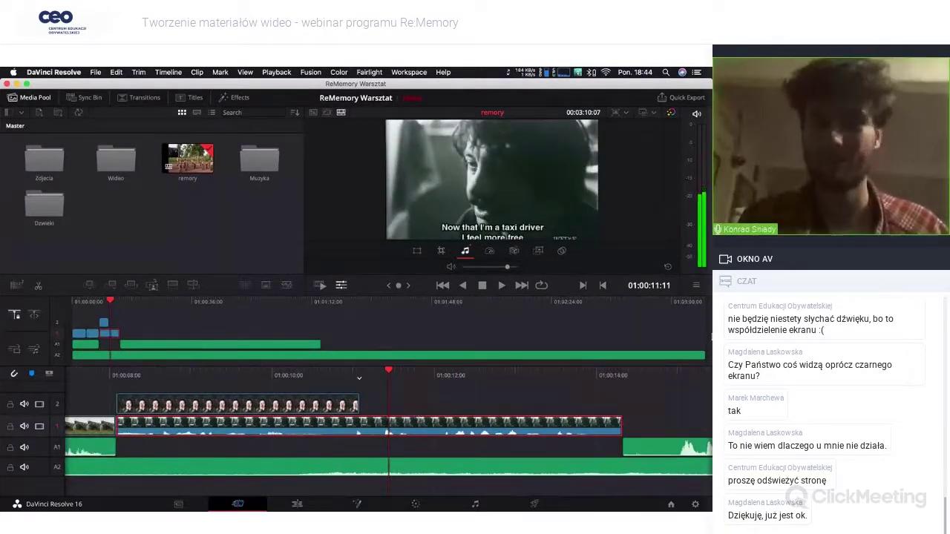
pyautogui.moveTo(698, 253)
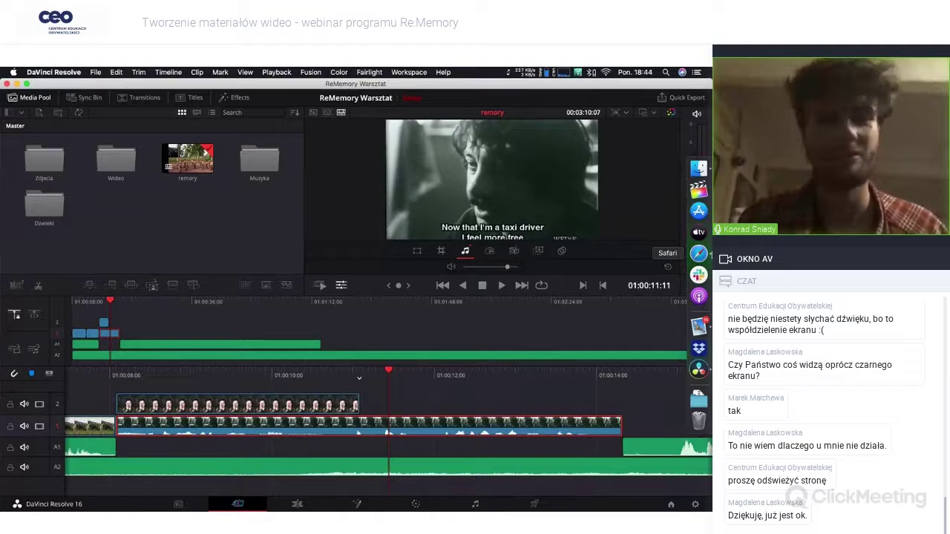
pyautogui.click(373, 408)
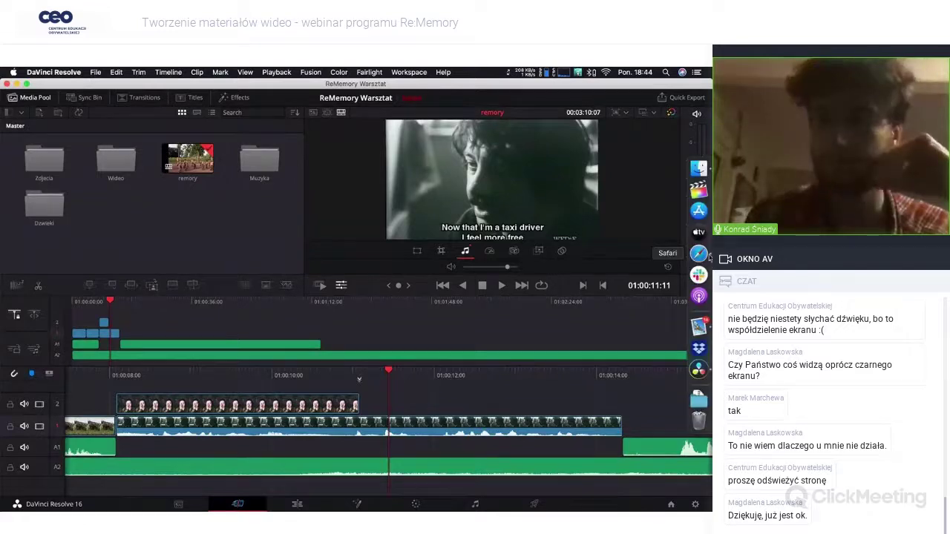
pyautogui.click(704, 254)
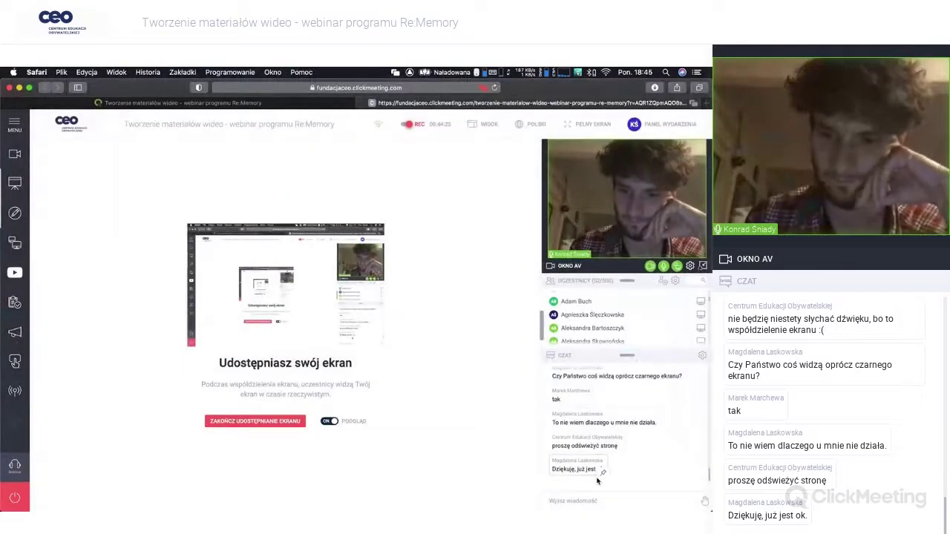
# Step: Scroll through the ClickMeeting webinar chat, then bring DaVinci Resolve back to the front
pyautogui.scroll(3, 603, 433)
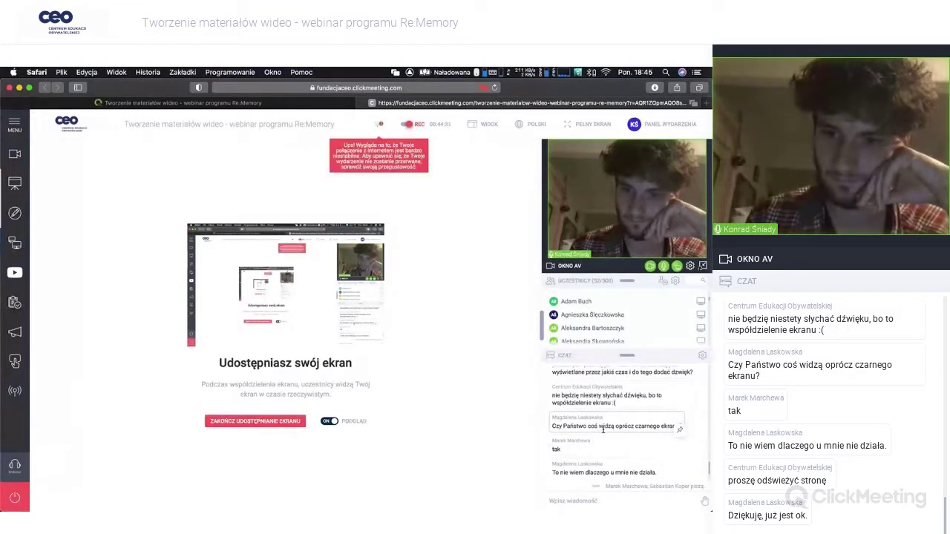
pyautogui.scroll(2, 602, 429)
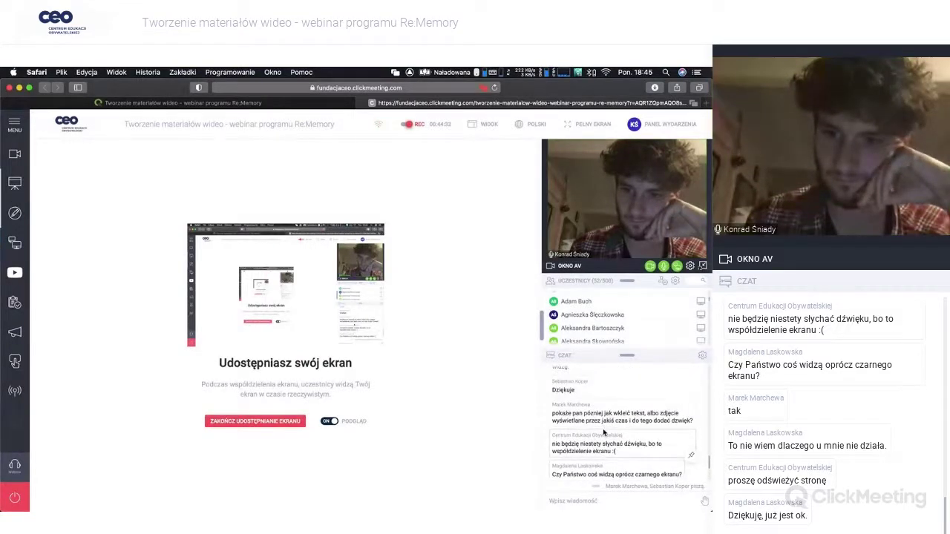
pyautogui.scroll(2, 603, 428)
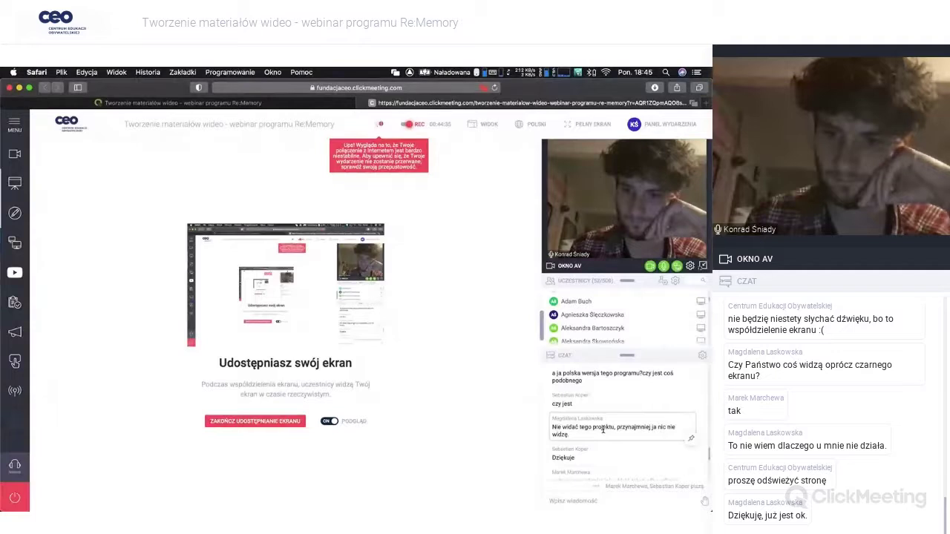
pyautogui.scroll(-3, 603, 428)
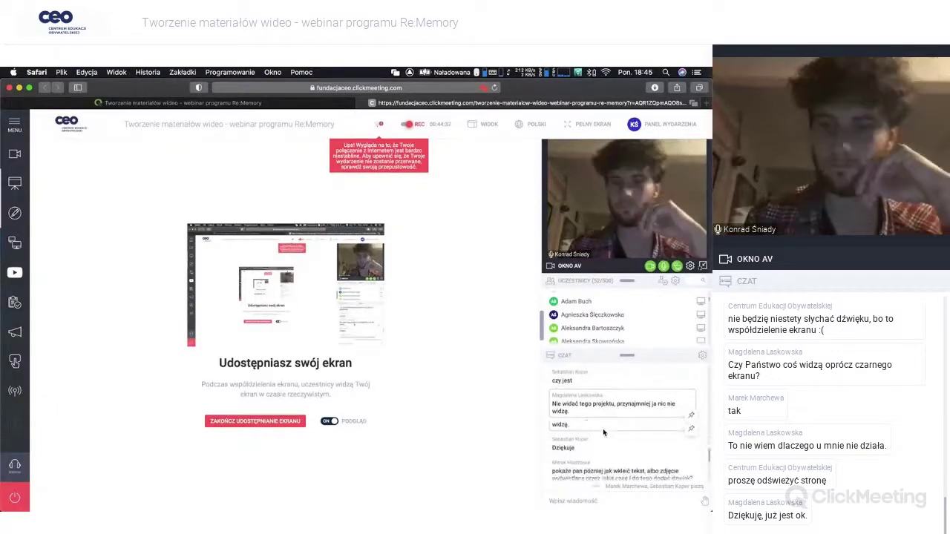
pyautogui.scroll(-2, 602, 429)
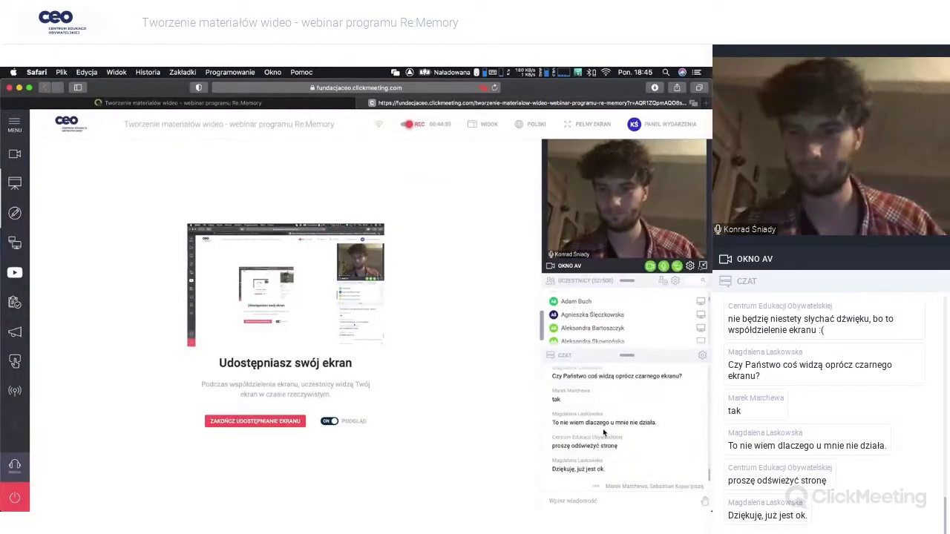
pyautogui.scroll(2, 603, 431)
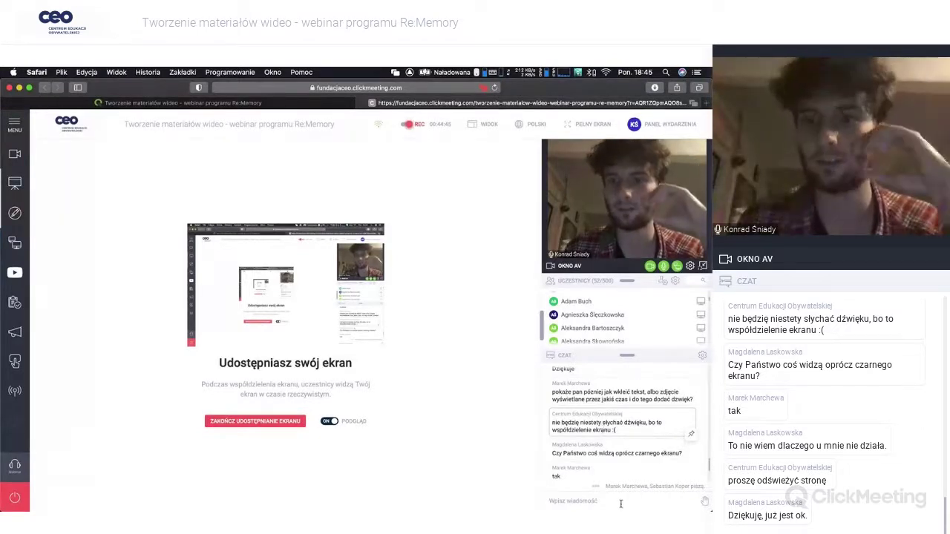
pyautogui.scroll(-2, 603, 448)
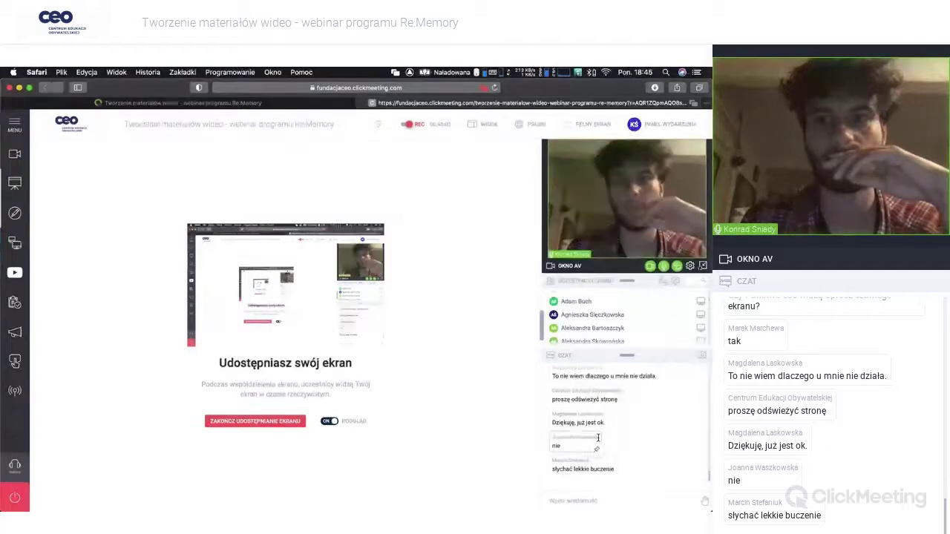
pyautogui.moveTo(701, 348)
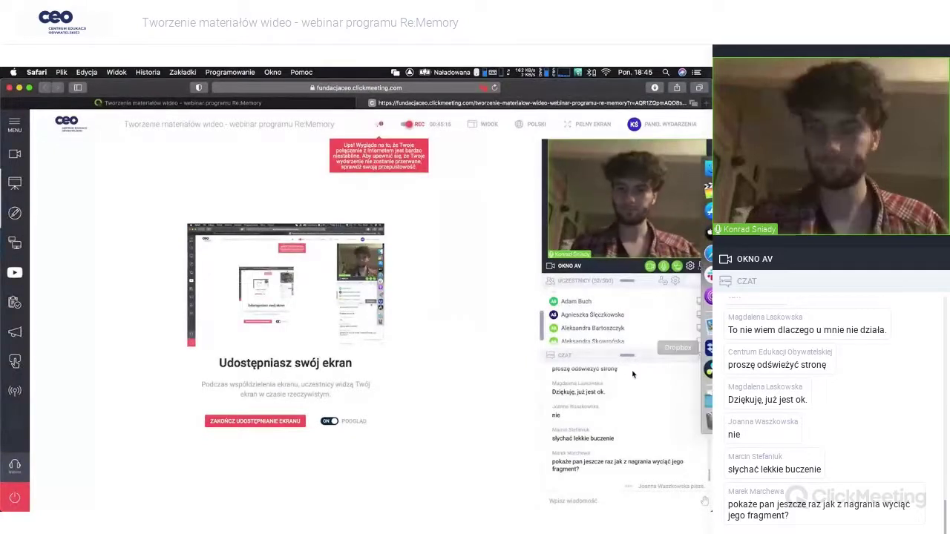
pyautogui.moveTo(701, 368)
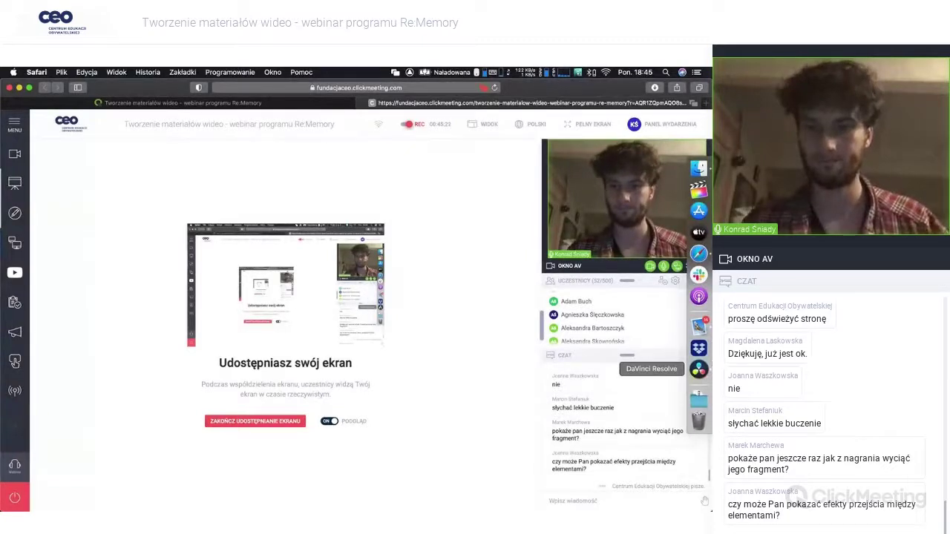
pyautogui.click(701, 371)
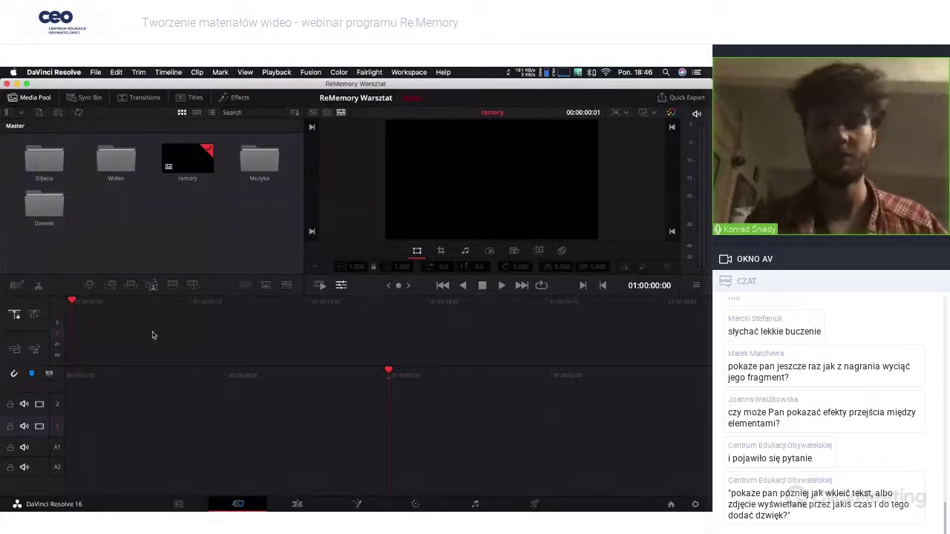
# Step: Add 'nagranie o mlodziezowce militarnej.wav' from the Dzwieki bin to track A1 at the playhead
pyautogui.doubleClick(33, 203)
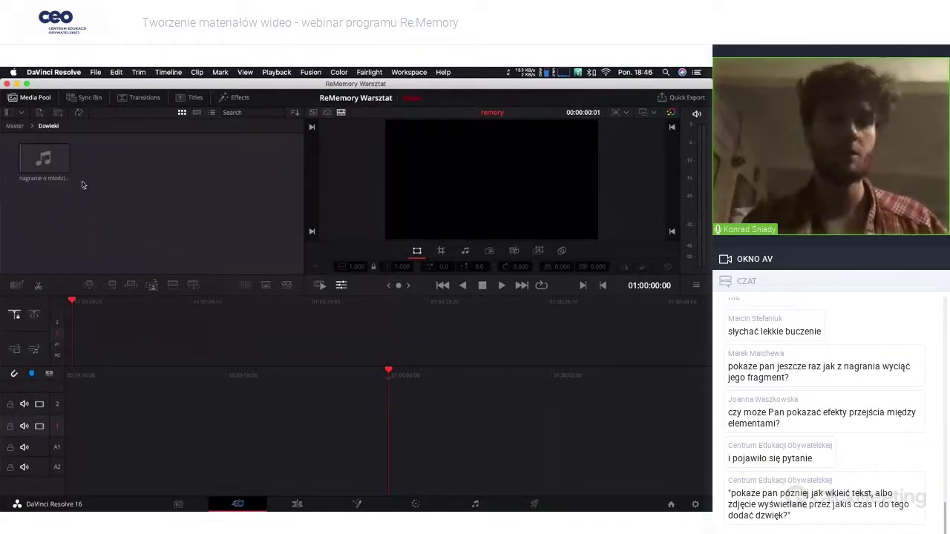
pyautogui.click(37, 165)
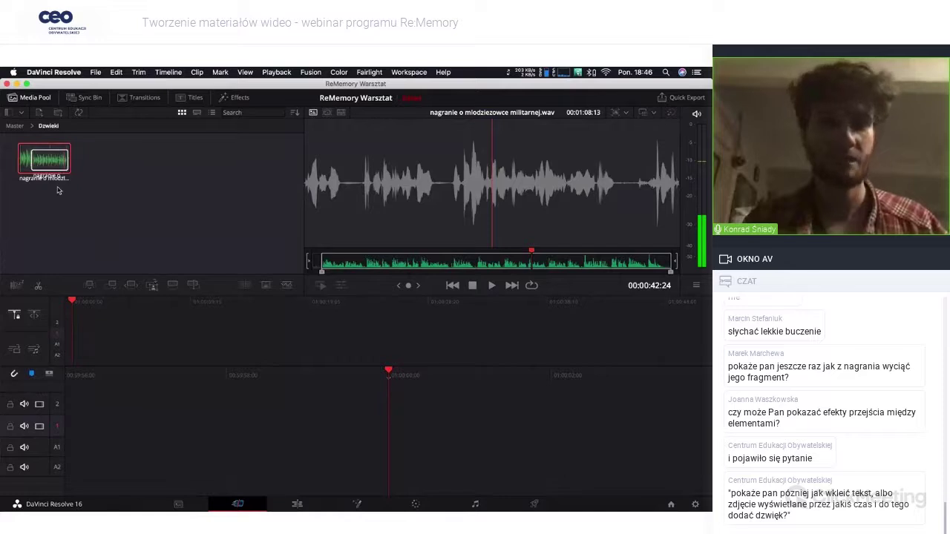
pyautogui.moveTo(58, 190); pyautogui.dragTo(80, 426)
pyautogui.moveTo(40, 161); pyautogui.dragTo(76, 335)
pyautogui.moveTo(35, 165); pyautogui.dragTo(63, 343)
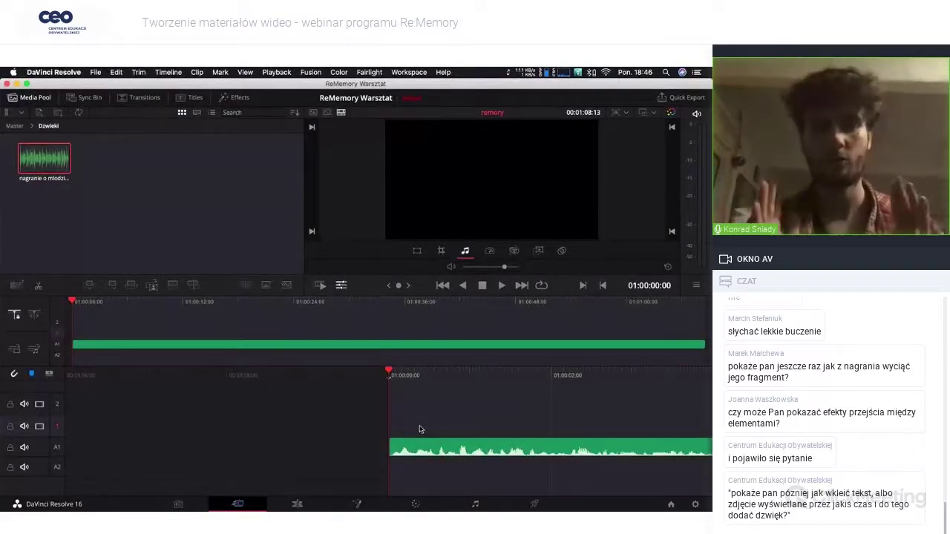
pyautogui.press('space')
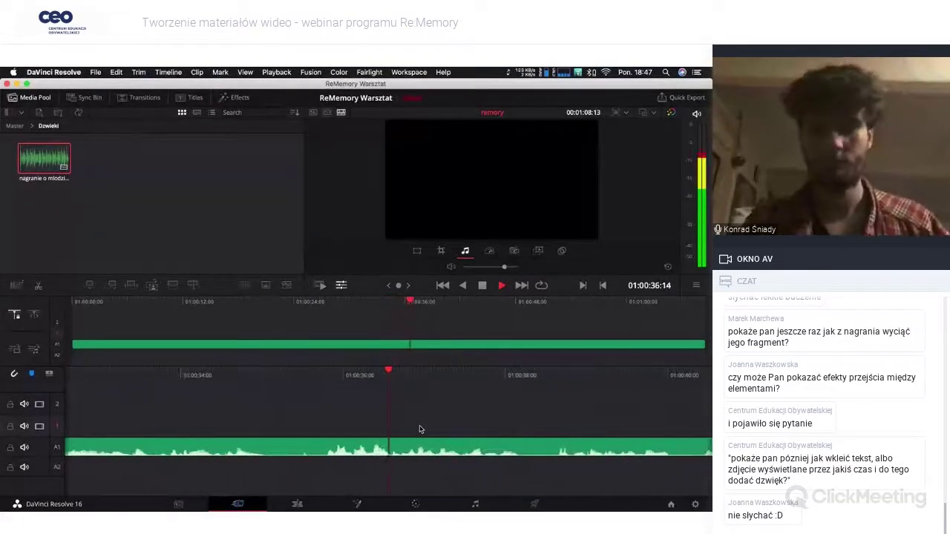
pyautogui.press('space')
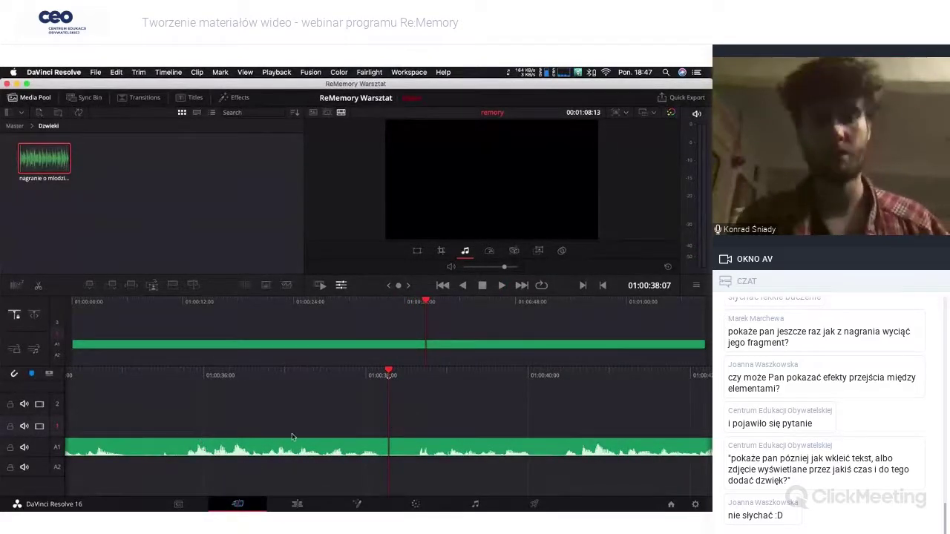
pyautogui.click(337, 433)
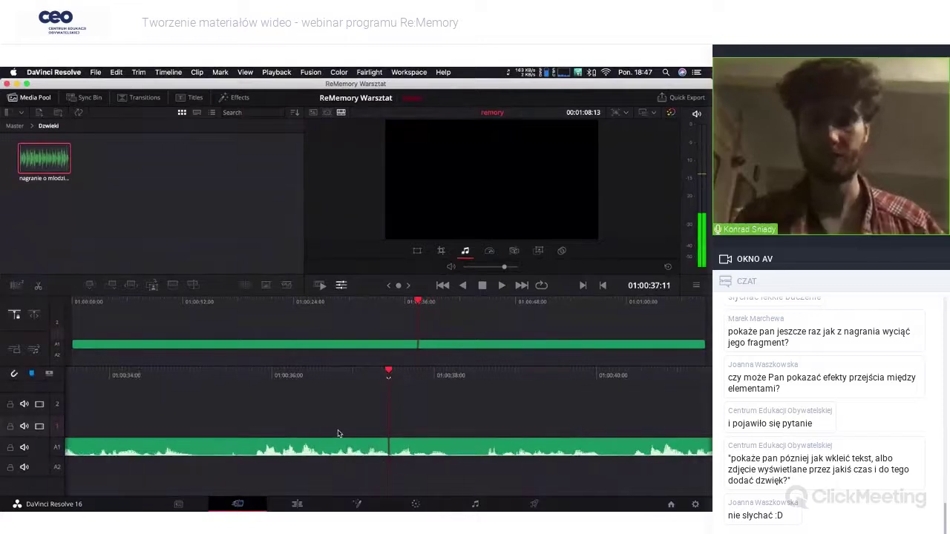
pyautogui.press('j')
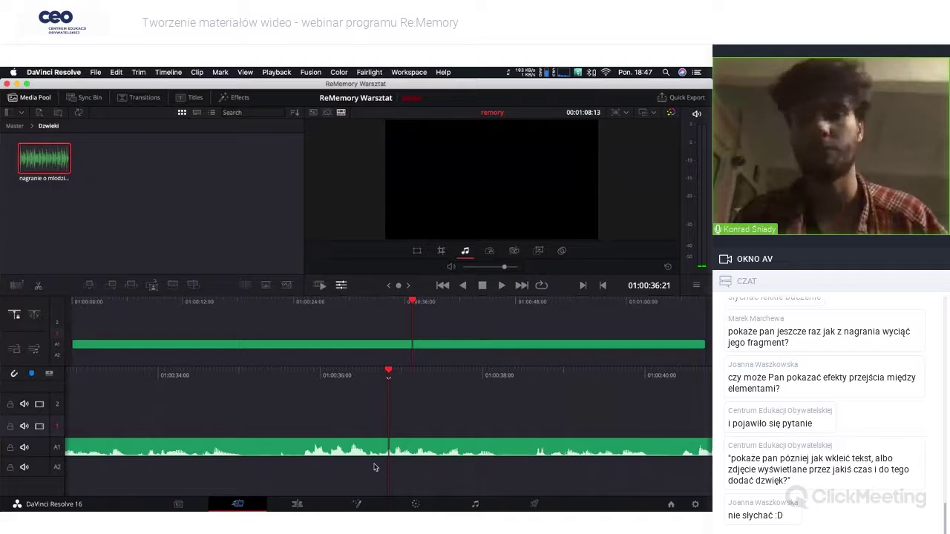
pyautogui.press('j')
pyautogui.press('k')
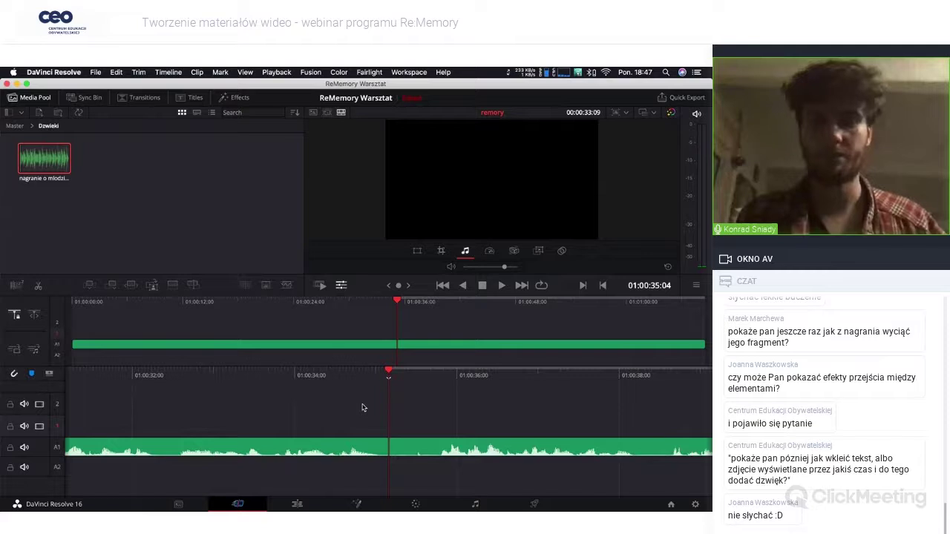
# Step: Play the audio from 01:00:35:04, set and clear an Out point, and nudge frame by frame
pyautogui.press('l')
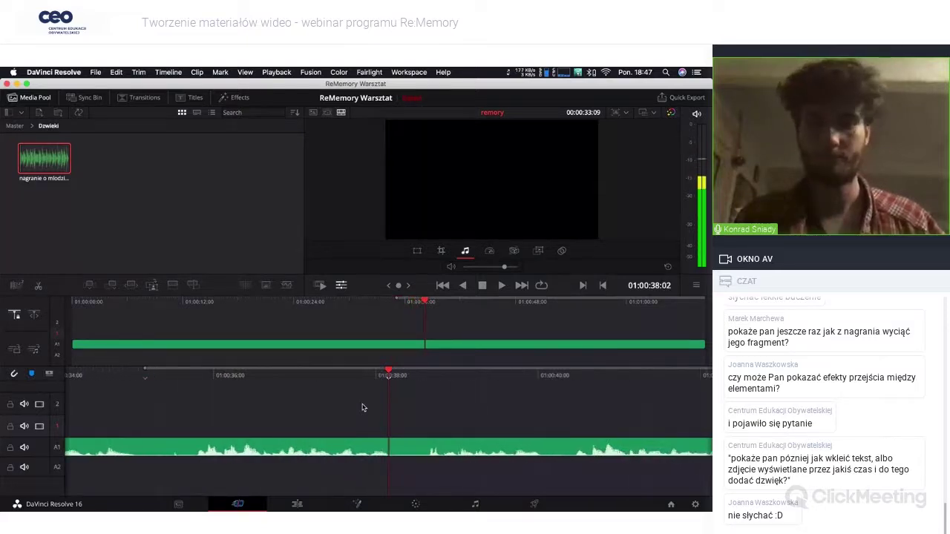
pyautogui.press('o')
pyautogui.hotkey('alt', 'x')
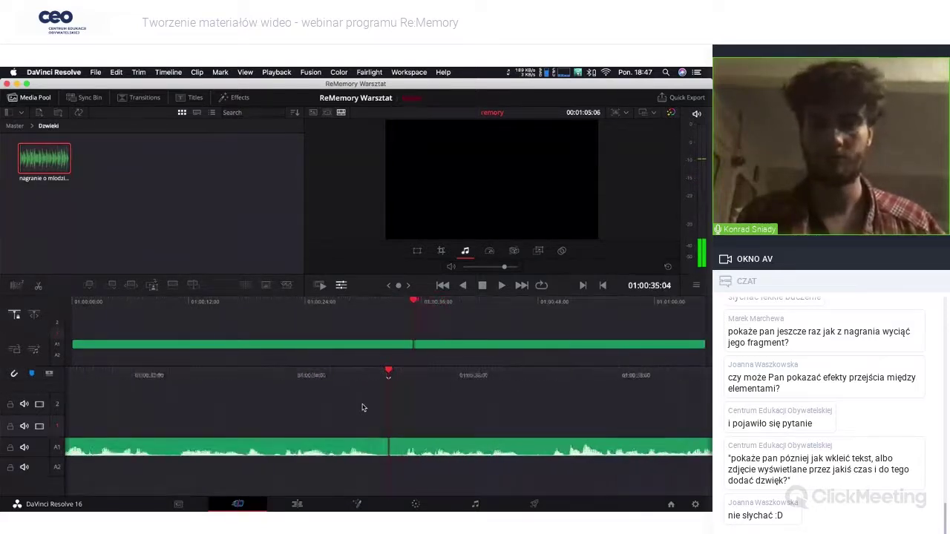
pyautogui.press('l')
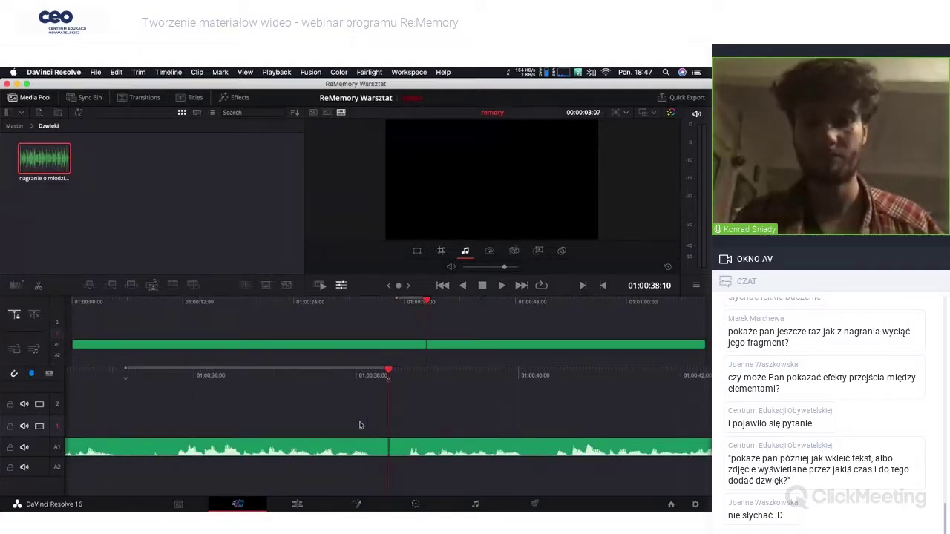
pyautogui.press('j')
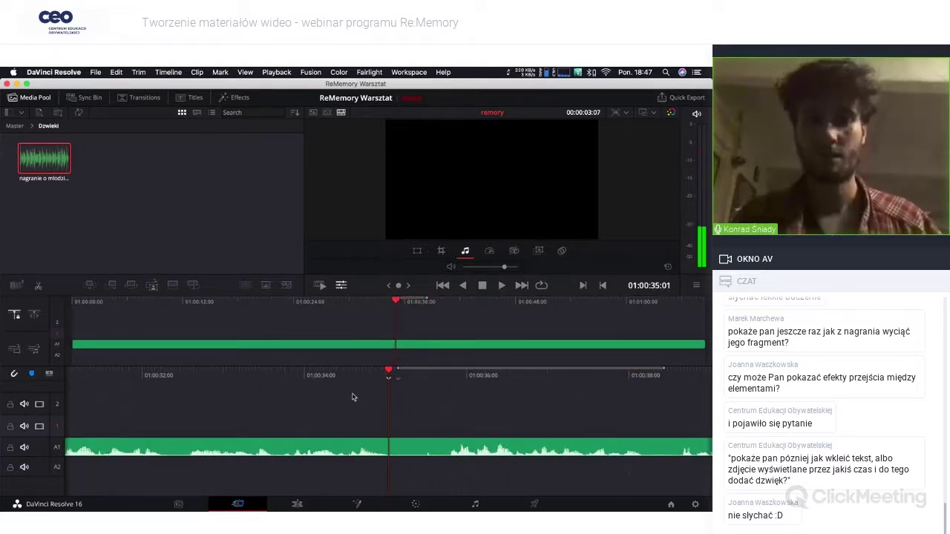
pyautogui.press('l')
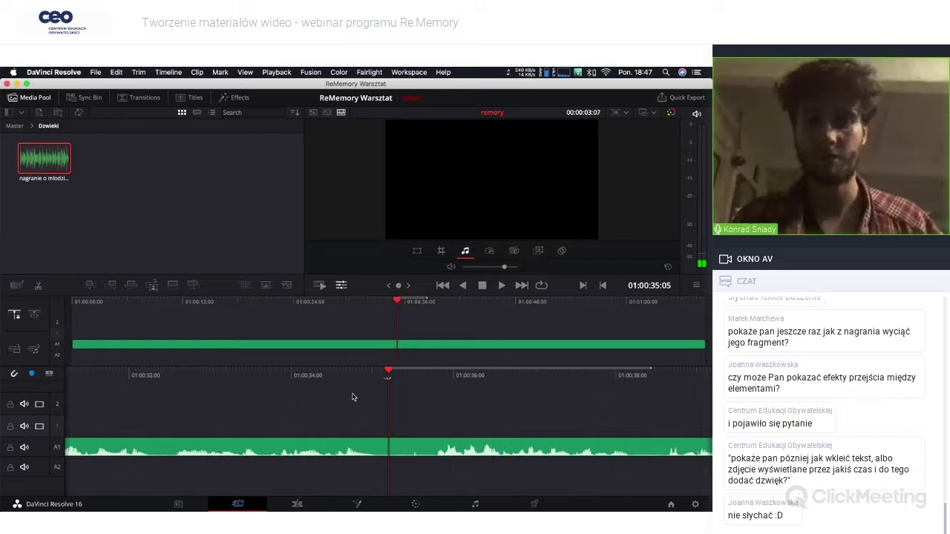
pyautogui.press('Left')
pyautogui.press('Left')
pyautogui.press('Left')
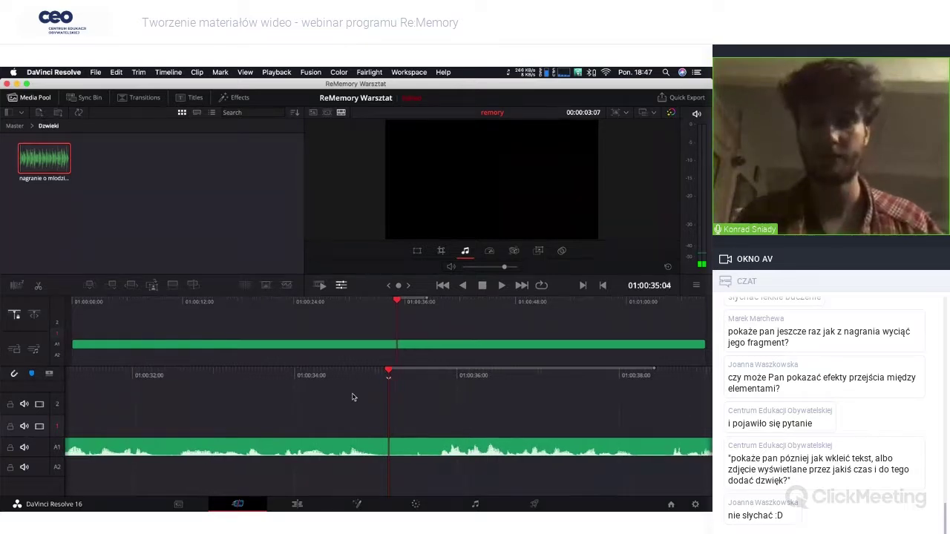
pyautogui.press('Left')
pyautogui.press('Left')
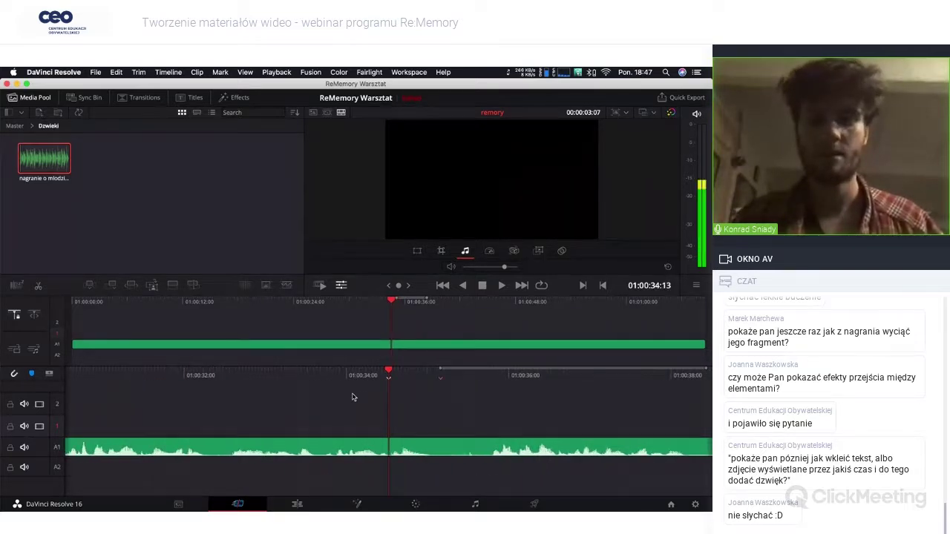
pyautogui.press('Right')
pyautogui.press('Right')
pyautogui.press('Right')
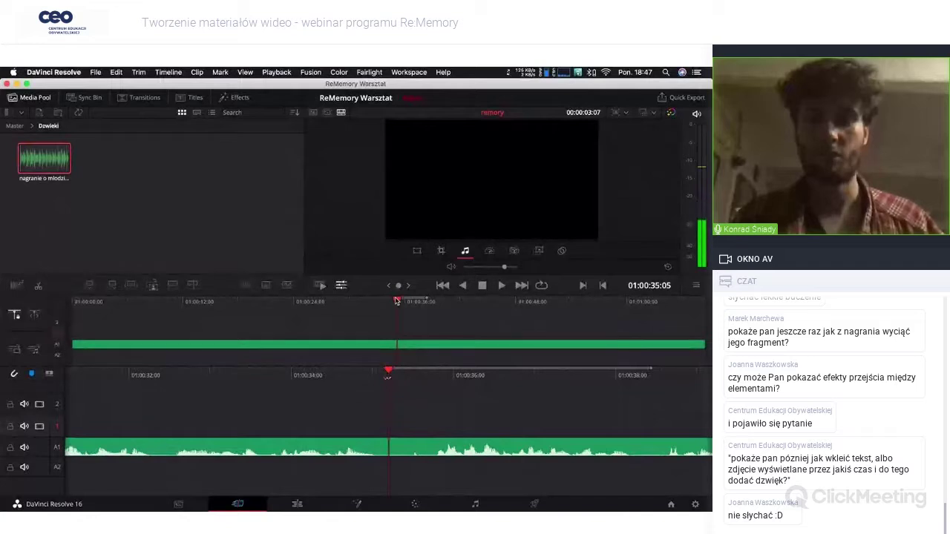
pyautogui.press('space')
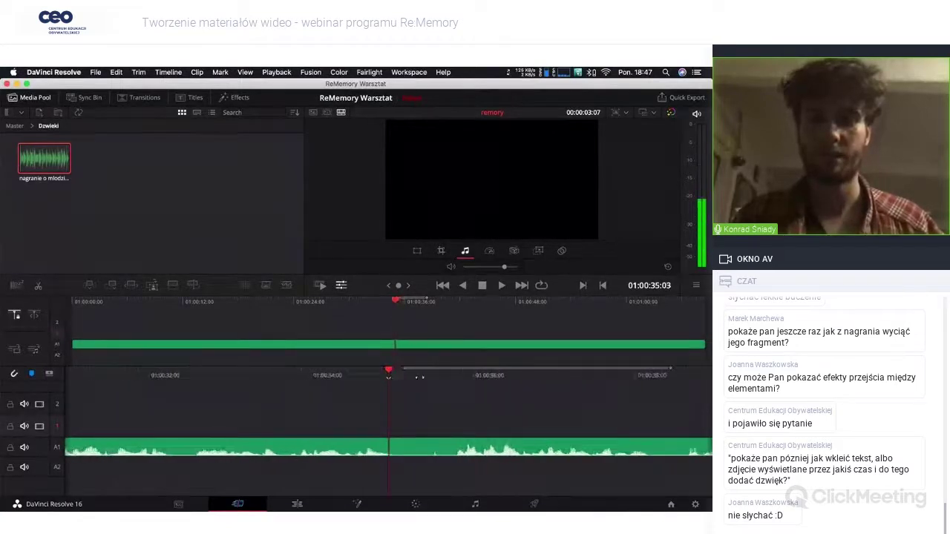
pyautogui.press('space')
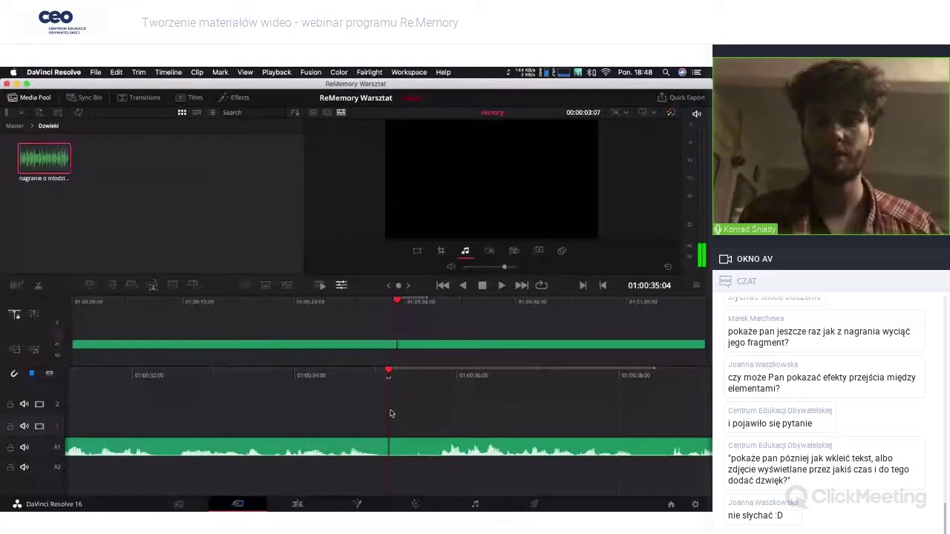
# Step: Scrub backward and forward with J/L/K, then step frame by frame around 01:00:35:04
pyautogui.press('j')
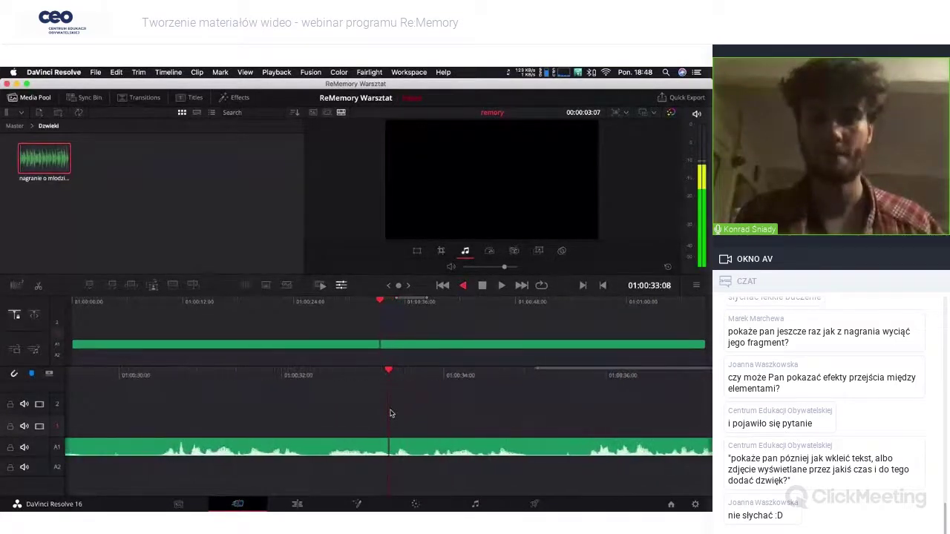
pyautogui.press('l')
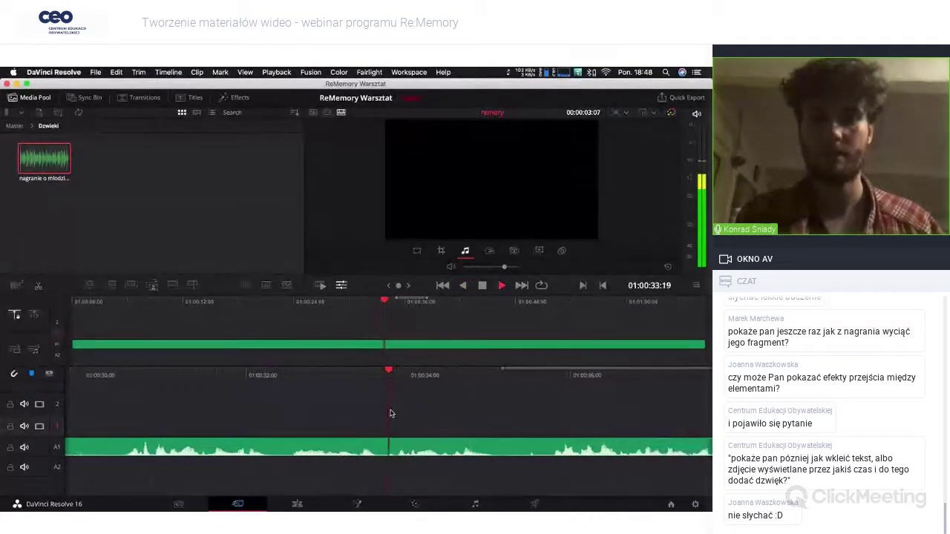
pyautogui.press('k')
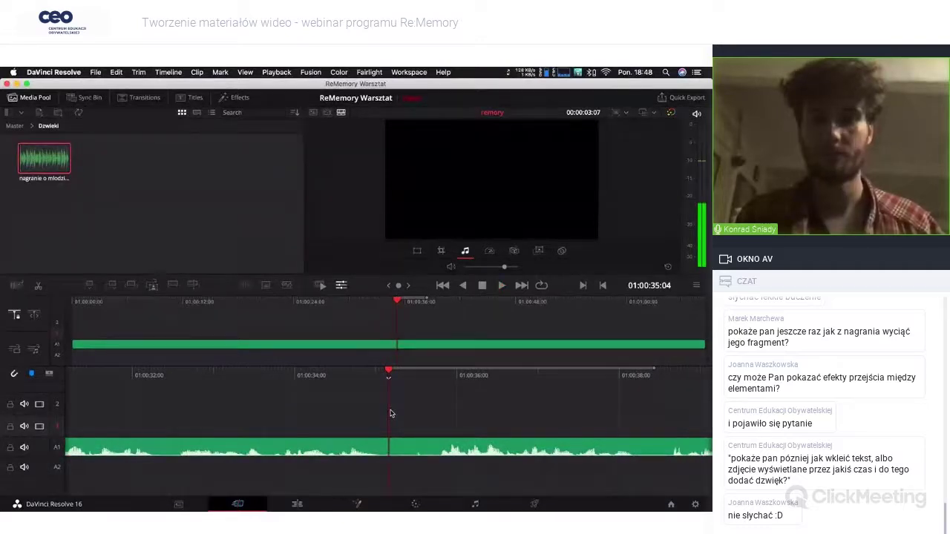
pyautogui.press('Left')
pyautogui.press('Left')
pyautogui.press('Left')
pyautogui.press('Left')
pyautogui.press('Right')
pyautogui.press('Right')
pyautogui.press('Right')
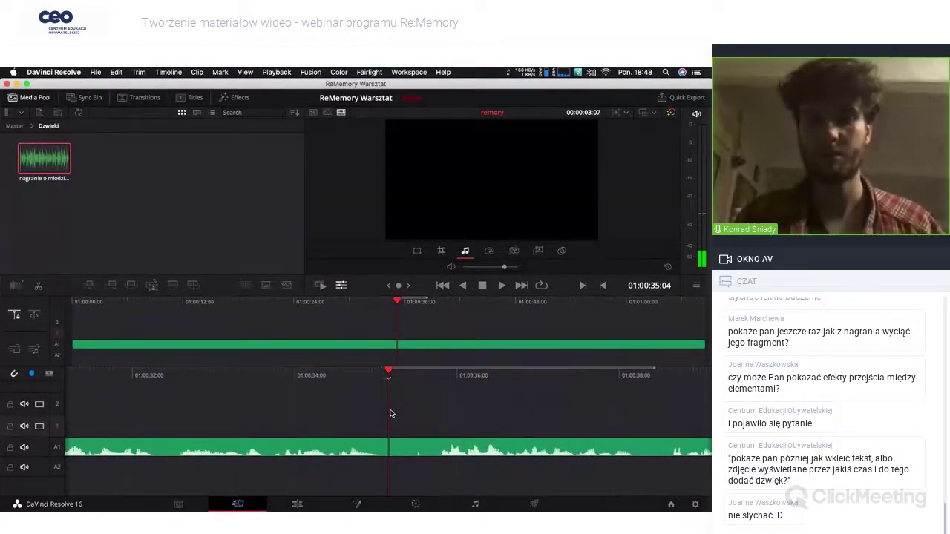
pyautogui.press('Left')
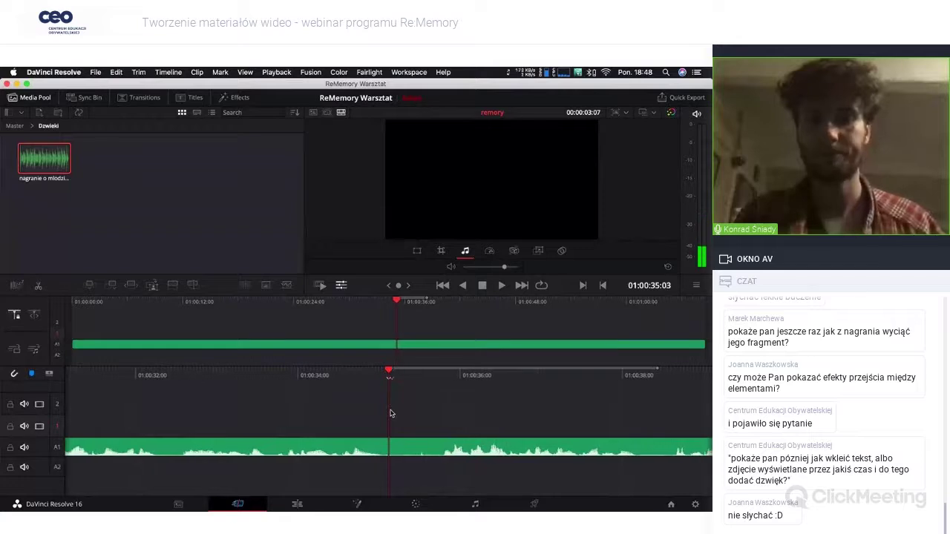
pyautogui.press('Right')
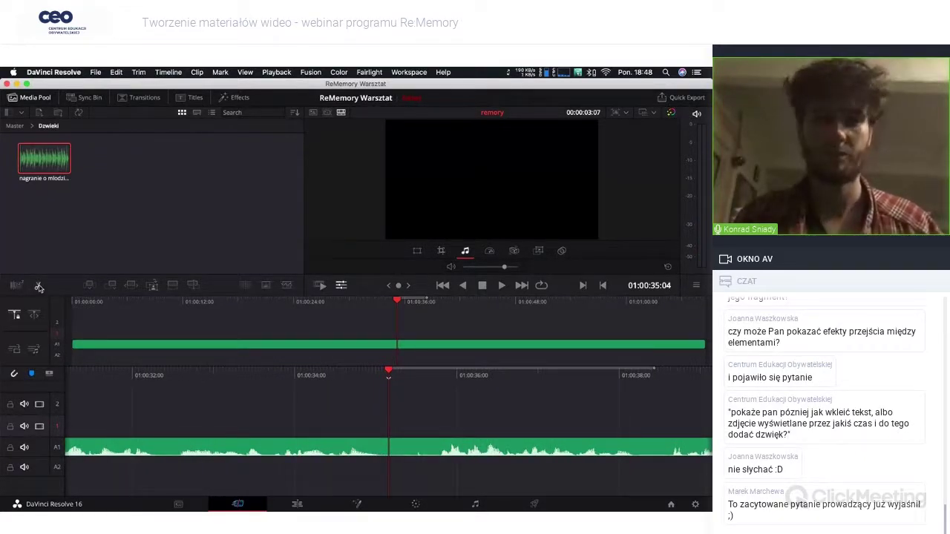
# Step: Delete the A1 audio piece from 01:00:35 to 01:00:38 and slide the later clip left to close the gap
pyautogui.press('space')
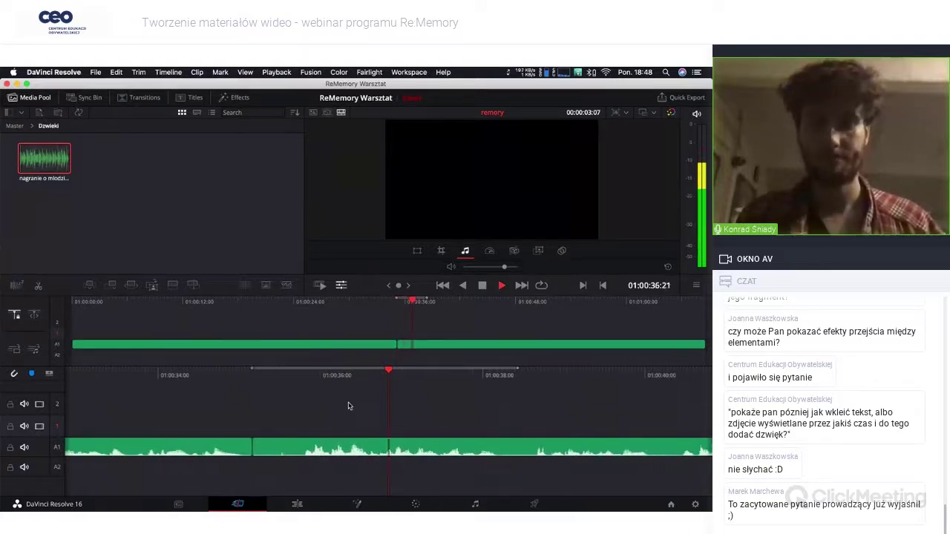
pyautogui.press('space')
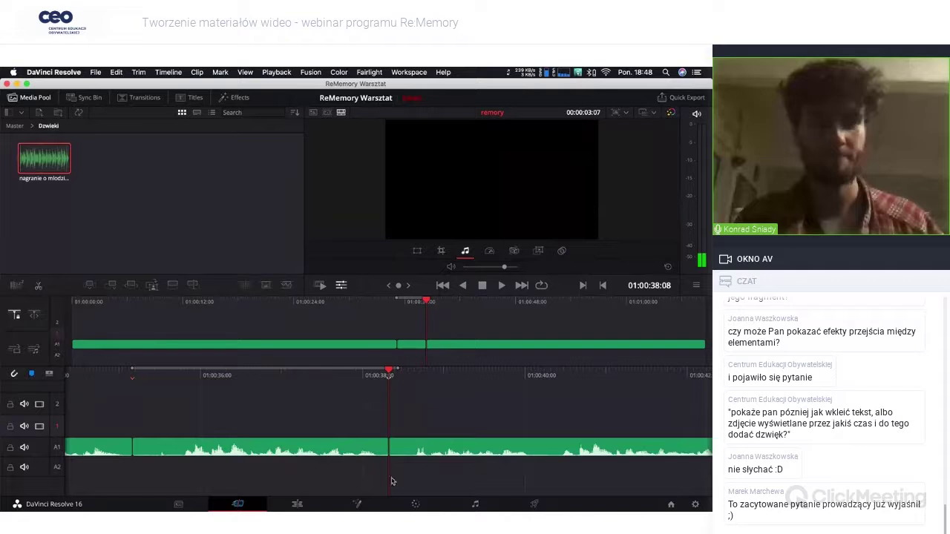
pyautogui.click(348, 451)
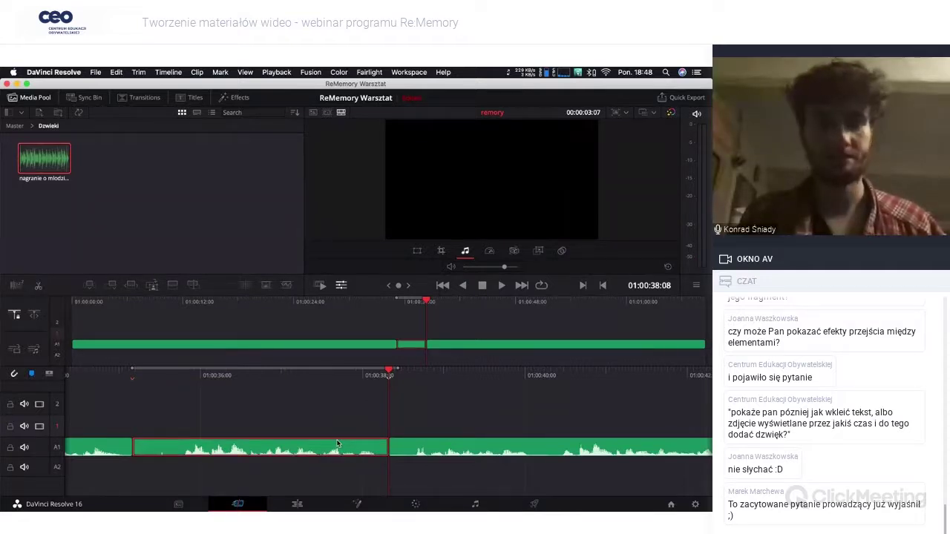
pyautogui.press('Delete')
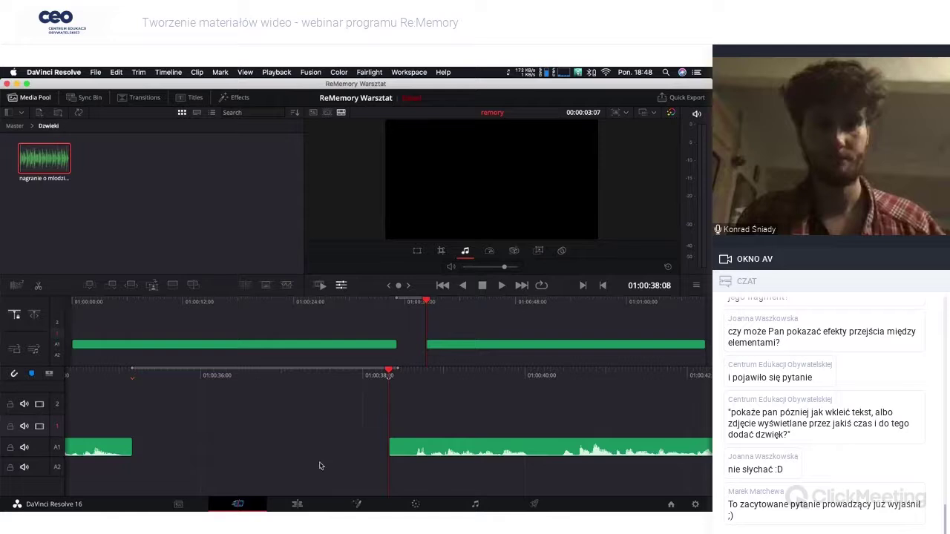
pyautogui.moveTo(416, 452); pyautogui.dragTo(147, 459)
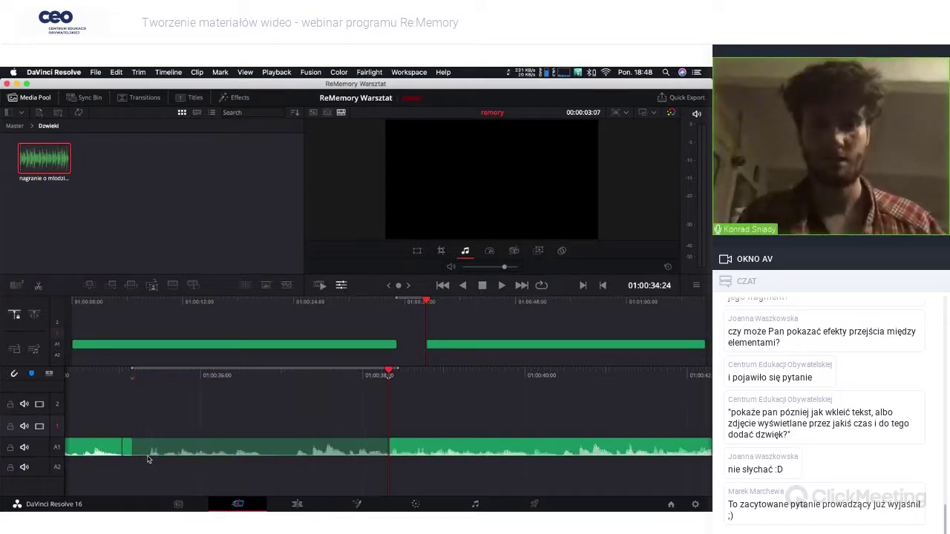
pyautogui.press('space')
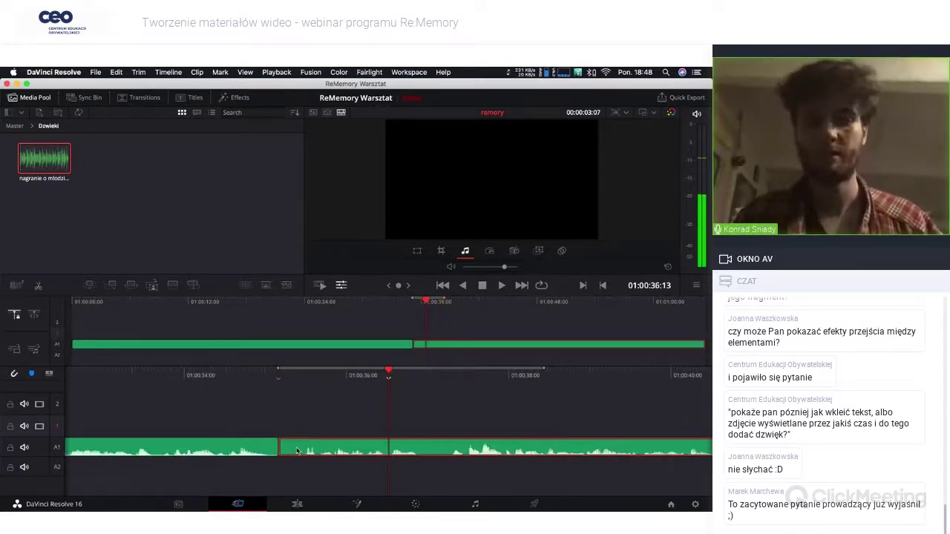
# Step: Test moving the later A1 clip right and trimming its start later, then restore the start
pyautogui.moveTo(297, 450); pyautogui.dragTo(396, 448)
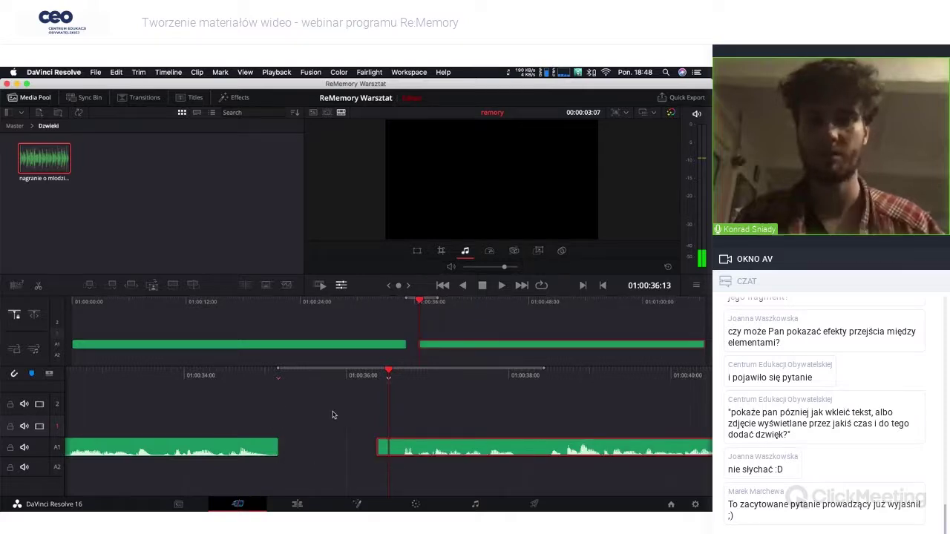
pyautogui.moveTo(386, 446)
pyautogui.mouseDown()
pyautogui.moveTo(545, 443)
pyautogui.moveTo(289, 445)
pyautogui.mouseUp()
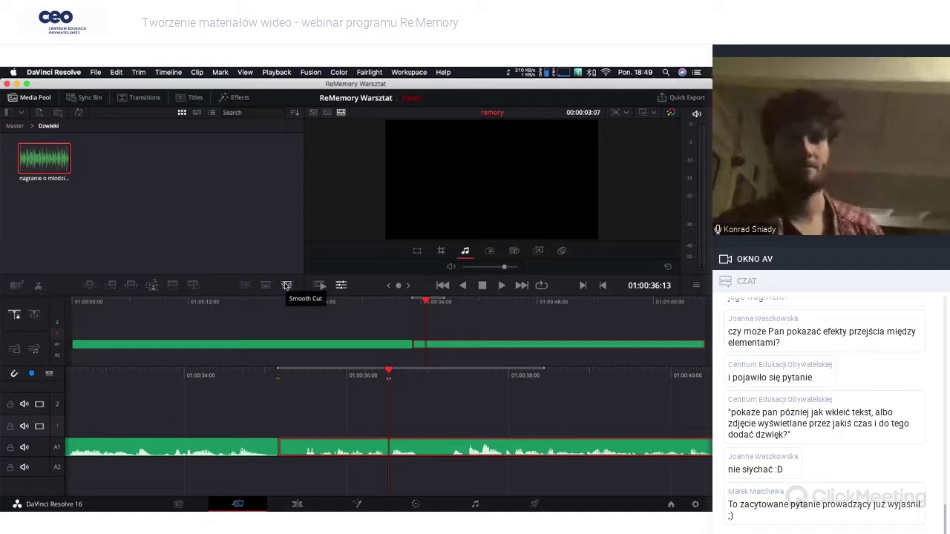
pyautogui.scroll(1, 383, 417)
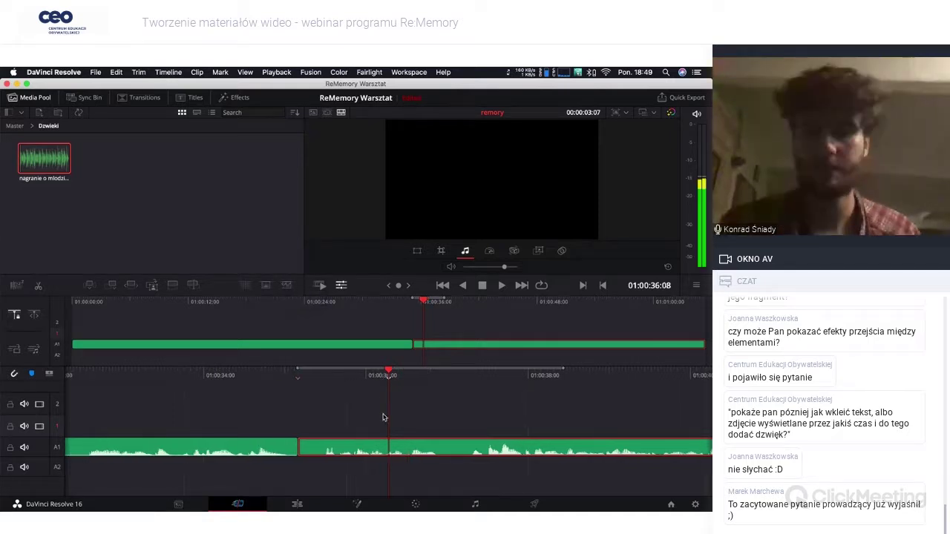
pyautogui.moveTo(298, 447); pyautogui.dragTo(463, 444)
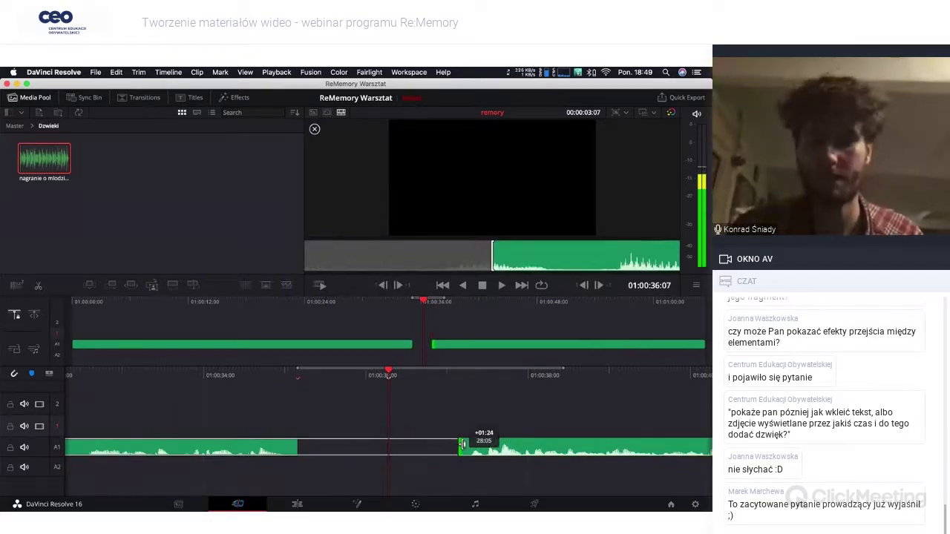
pyautogui.moveTo(463, 444); pyautogui.dragTo(325, 443)
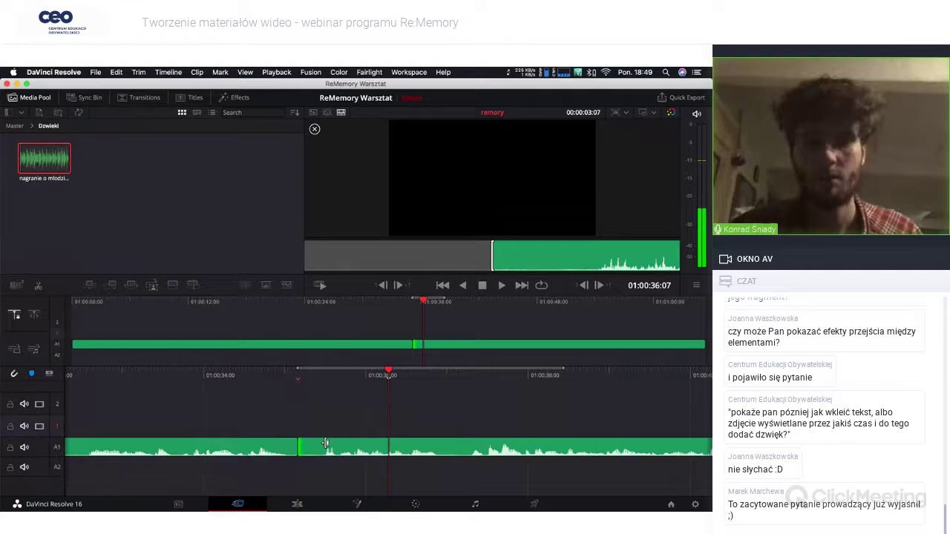
# Step: Trim the right A1 piece's start later and back, then undo so both pieces meet without a gap
pyautogui.scroll(3, 344, 397)
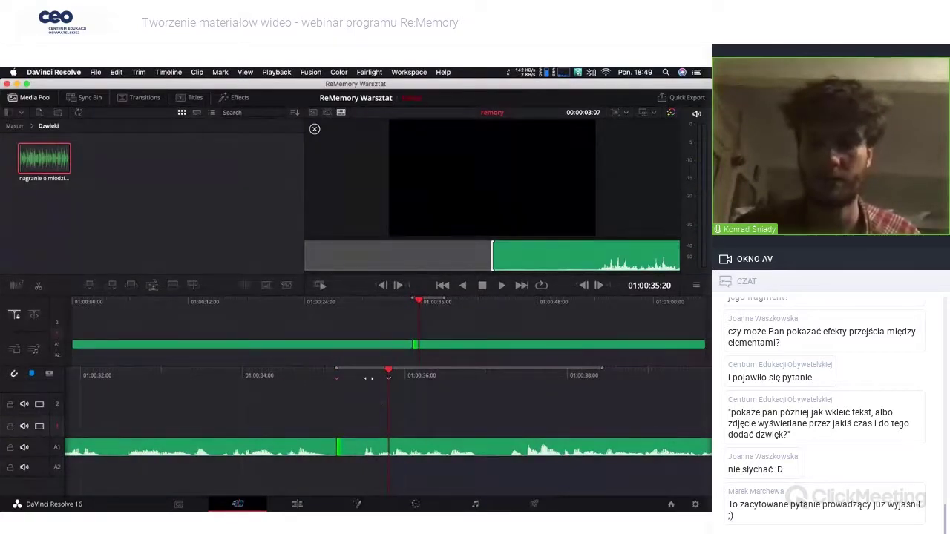
pyautogui.scroll(4, 360, 378)
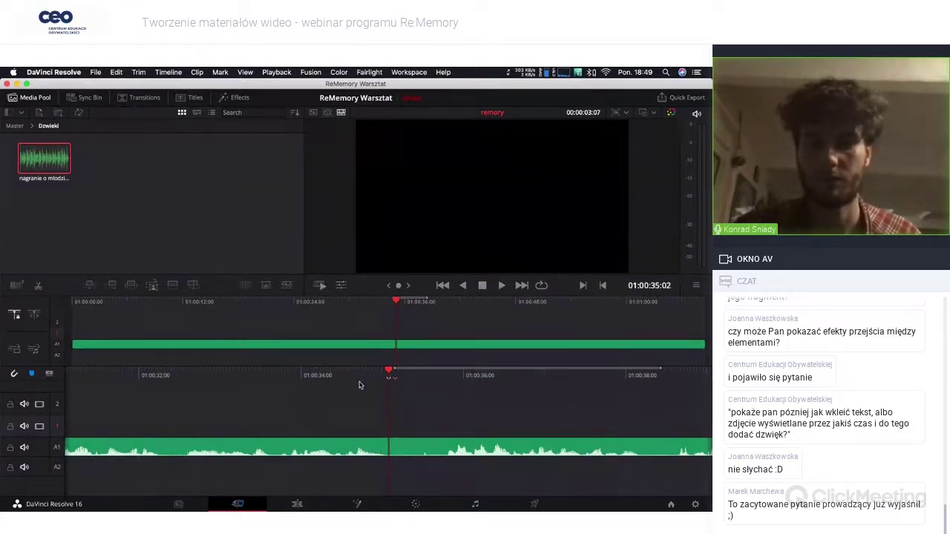
pyautogui.scroll(-1, 359, 385)
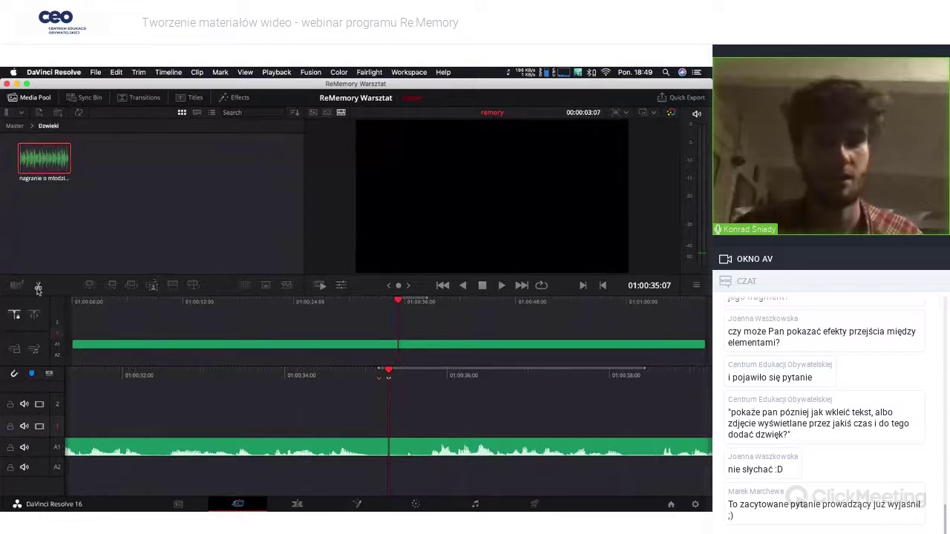
pyautogui.moveTo(395, 446); pyautogui.dragTo(644, 455)
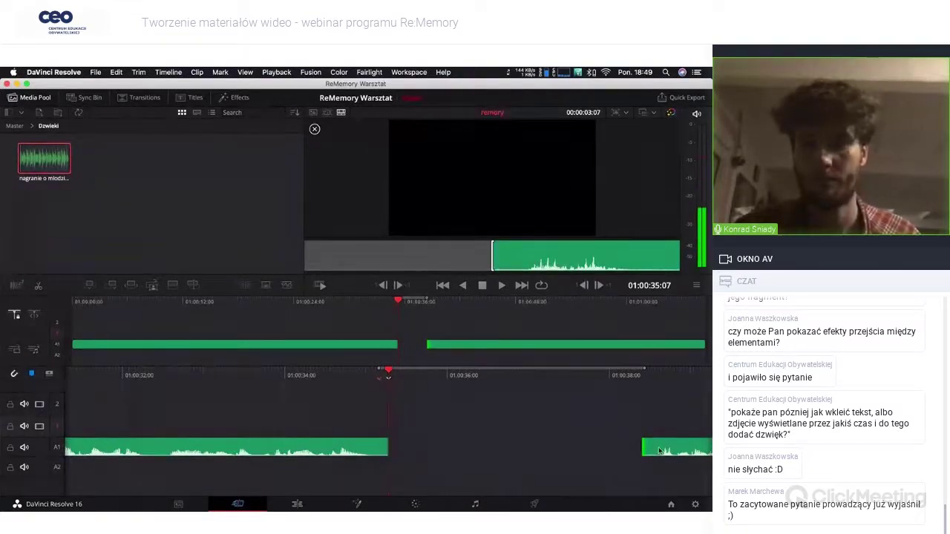
pyautogui.moveTo(642, 450)
pyautogui.mouseDown()
pyautogui.moveTo(410, 457)
pyautogui.moveTo(415, 389)
pyautogui.mouseUp()
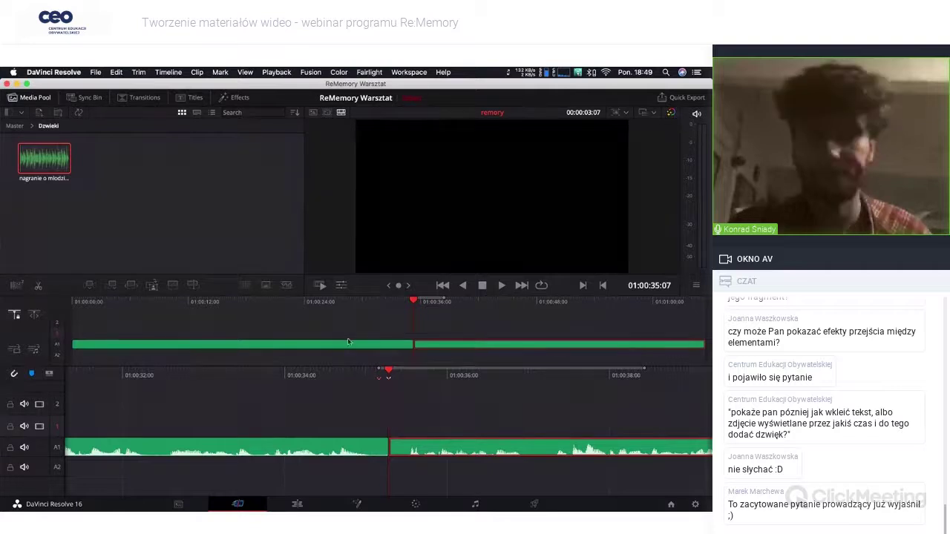
pyautogui.hotkey('shift', '.')
pyautogui.hotkey('shift', '.')
pyautogui.hotkey('shift', '.')
pyautogui.hotkey('ctrl', 'z')
pyautogui.hotkey('ctrl', 'z')
pyautogui.hotkey('ctrl', 'z')
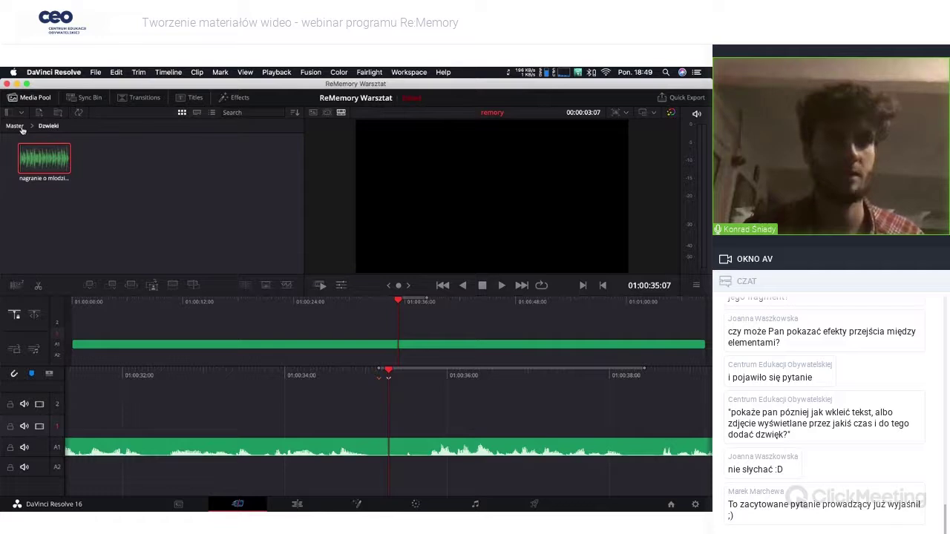
# Step: Place the first three photos from the Zdjecia bin on V1 at the timeline start and play them back
pyautogui.press('j')
pyautogui.press('j')
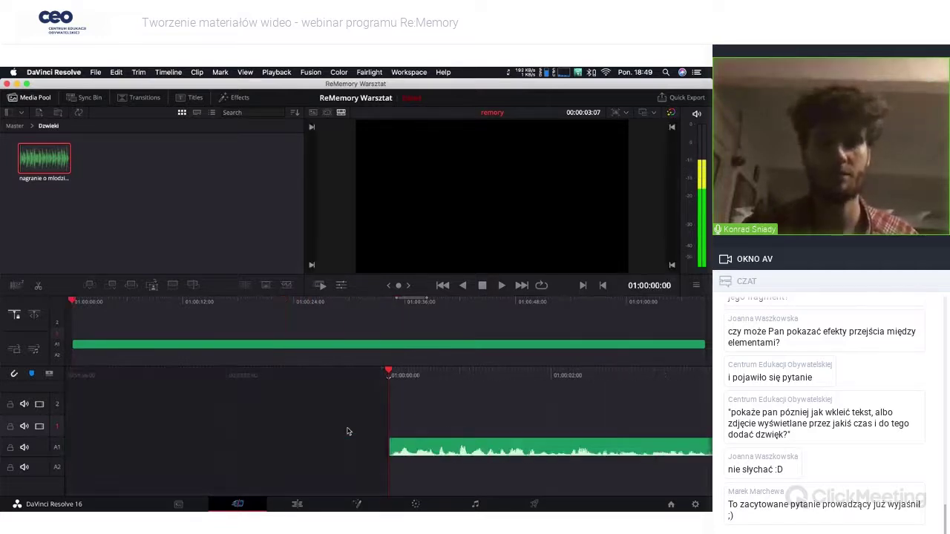
pyautogui.click(15, 125)
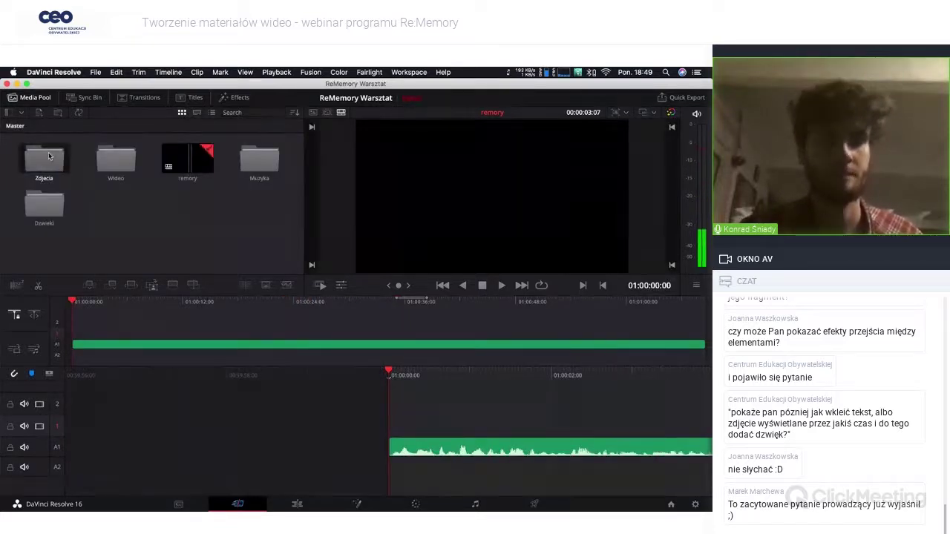
pyautogui.doubleClick(44, 157)
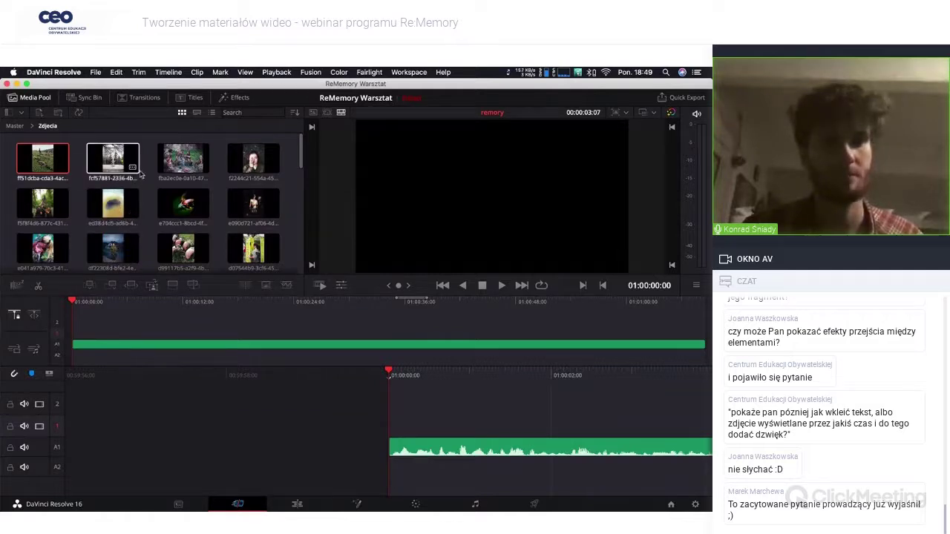
pyautogui.keyDown('shift'); pyautogui.click(195, 166); pyautogui.keyUp('shift')
pyautogui.moveTo(104, 155); pyautogui.dragTo(404, 416)
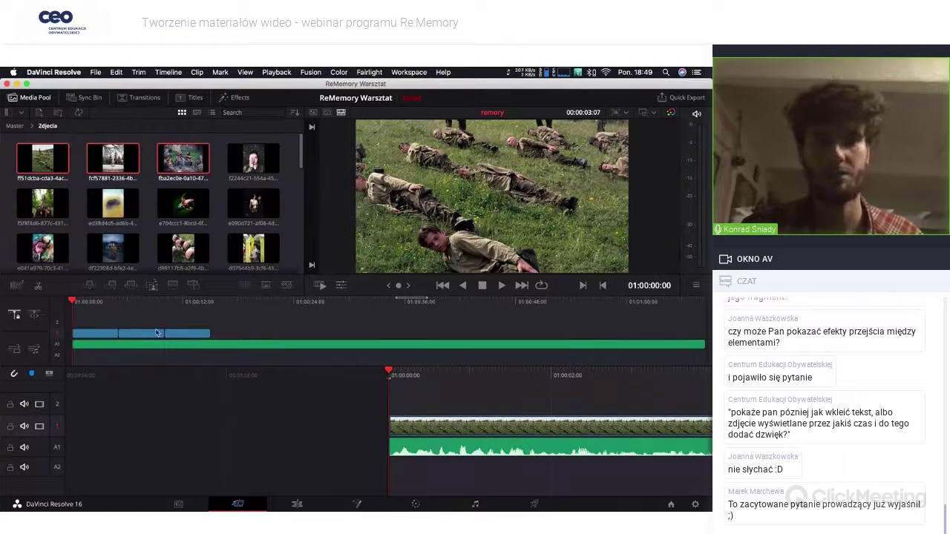
pyautogui.press('space')
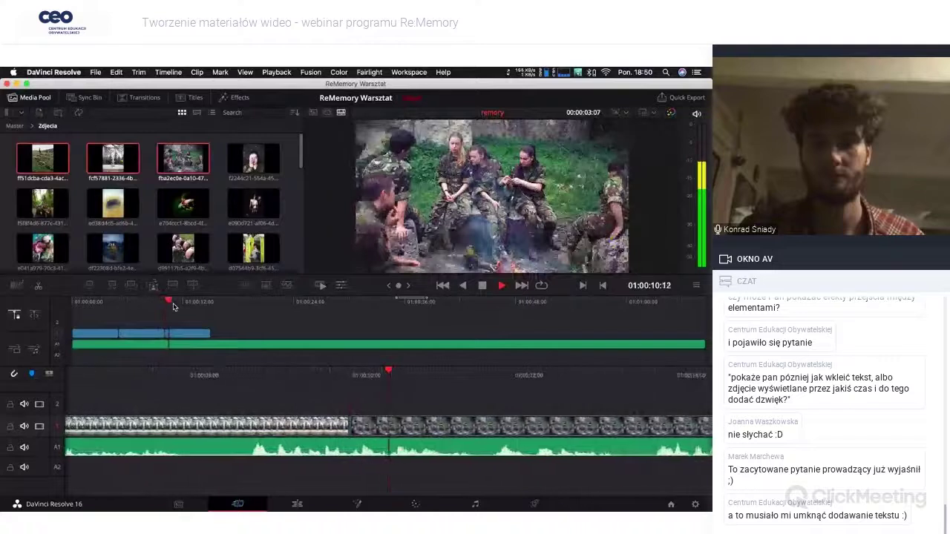
pyautogui.press('space')
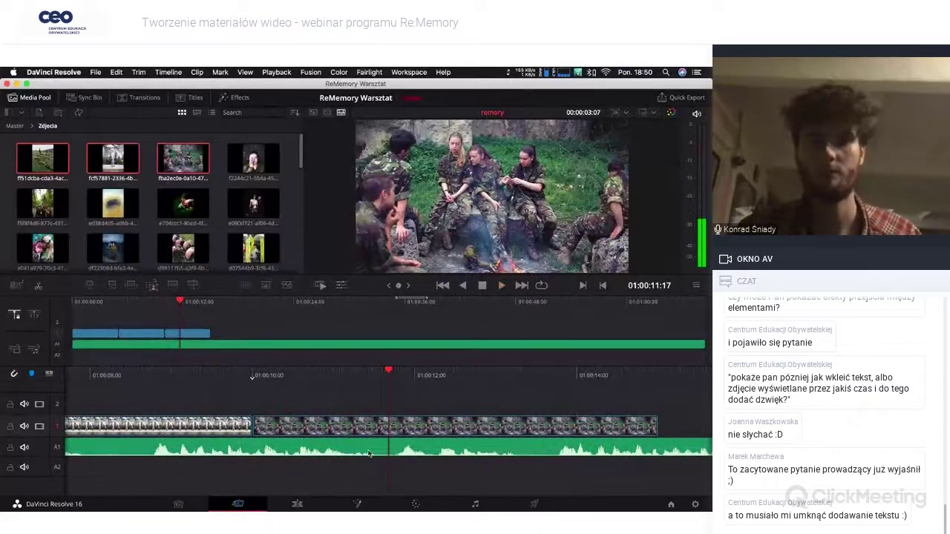
pyautogui.click(174, 307)
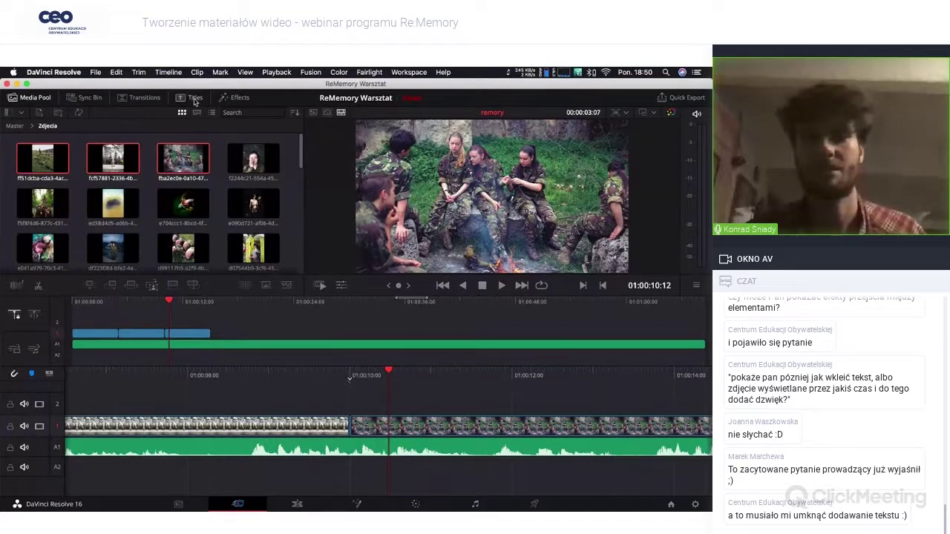
# Step: Show the Transitions library and the viewer's Dynamic Zoom controls for the earlier photo clip, then replay it
pyautogui.click(129, 99)
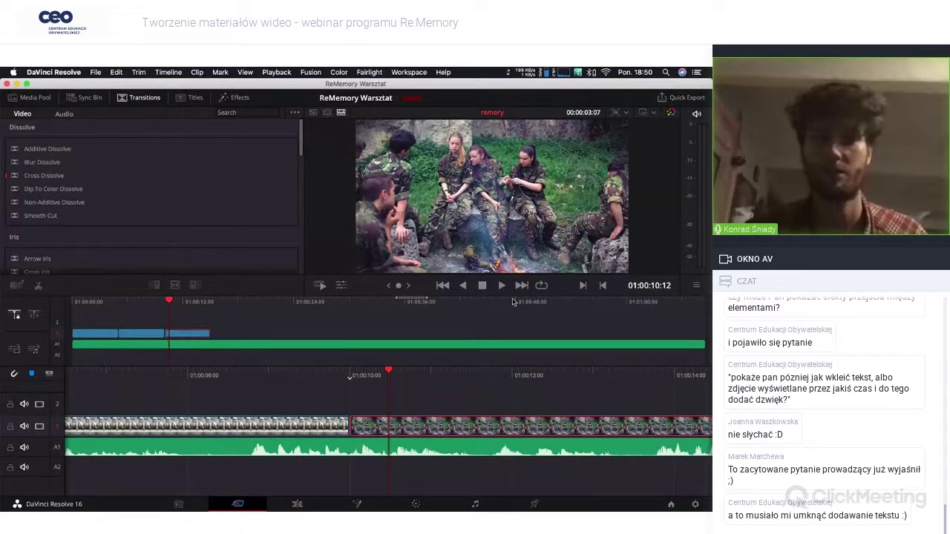
pyautogui.click(343, 286)
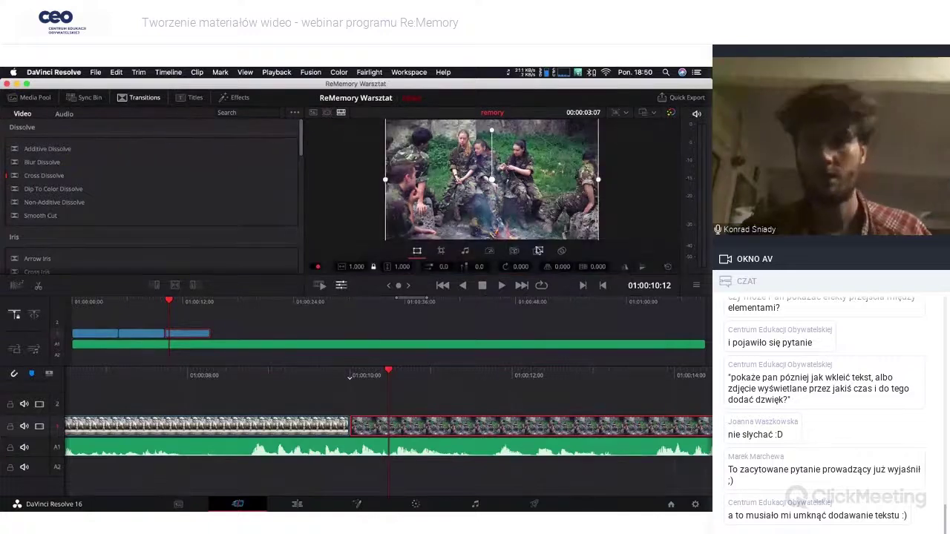
pyautogui.press('Left')
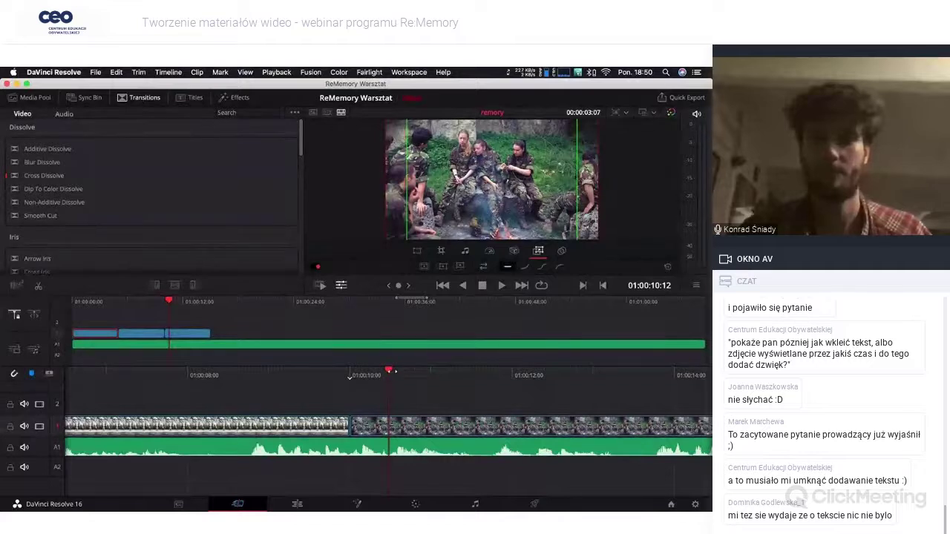
pyautogui.moveTo(394, 371); pyautogui.dragTo(345, 379)
pyautogui.press('space')
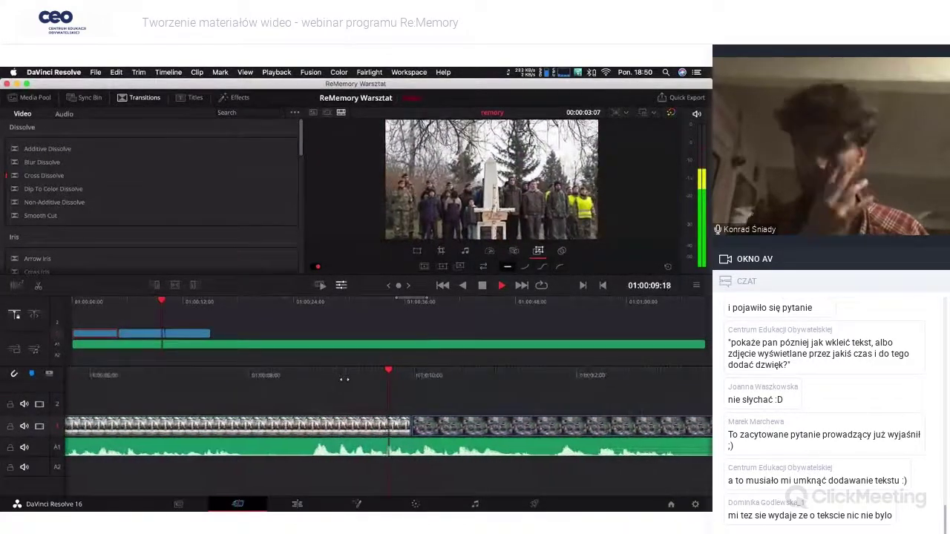
pyautogui.press('space')
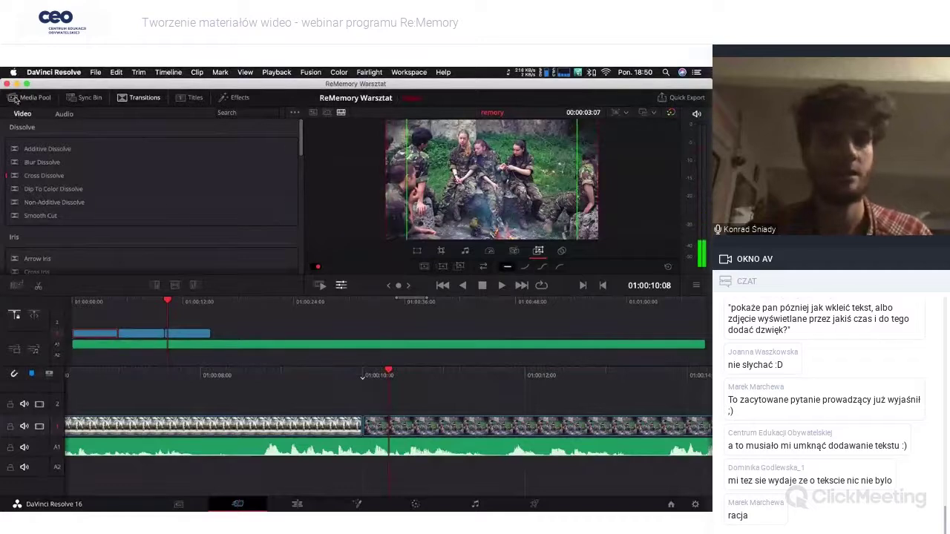
# Step: Switch to the Media Pool photos, then return to the Transitions library and browse its list
pyautogui.click(15, 99)
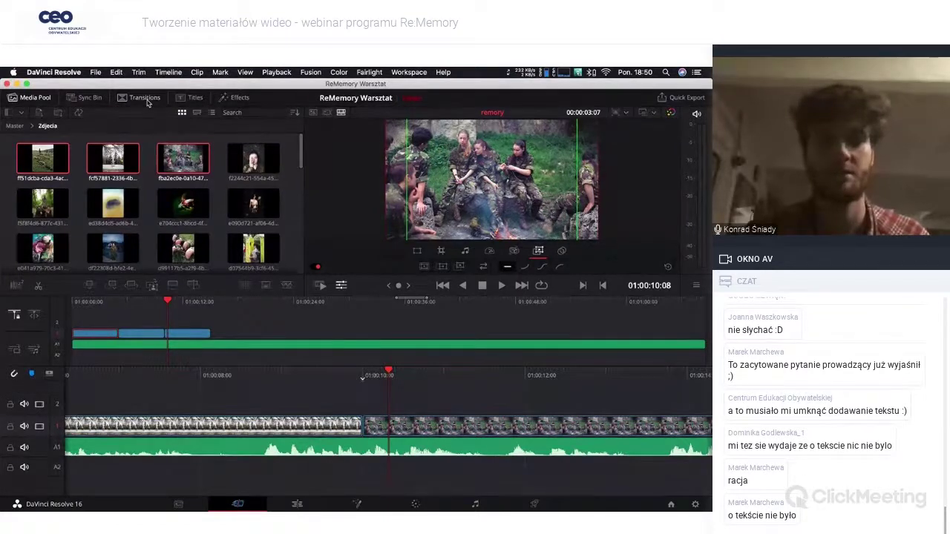
pyautogui.click(148, 101)
pyautogui.scroll(-5, 107, 214)
pyautogui.scroll(-5, 107, 213)
pyautogui.scroll(-5, 108, 214)
pyautogui.scroll(-3, 107, 214)
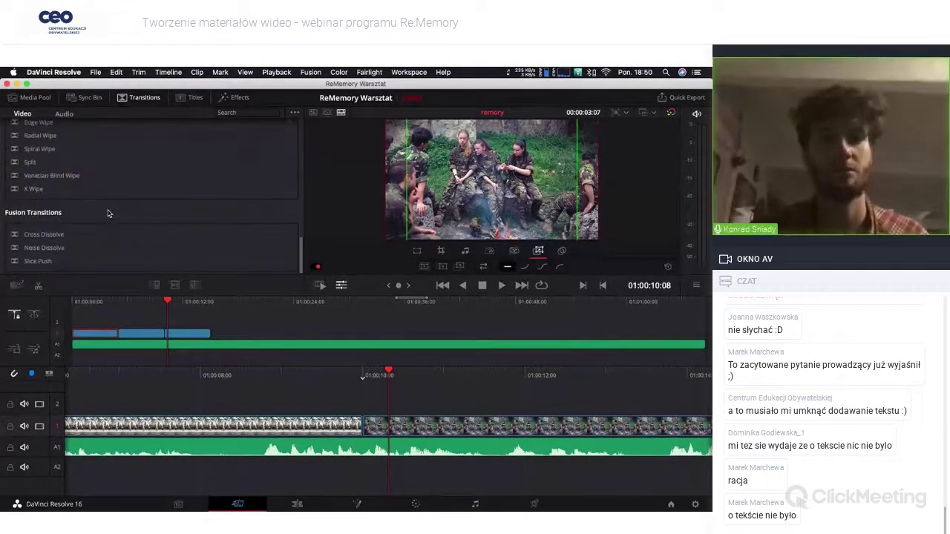
pyautogui.scroll(5, 107, 214)
pyautogui.scroll(5, 108, 214)
pyautogui.scroll(5, 108, 213)
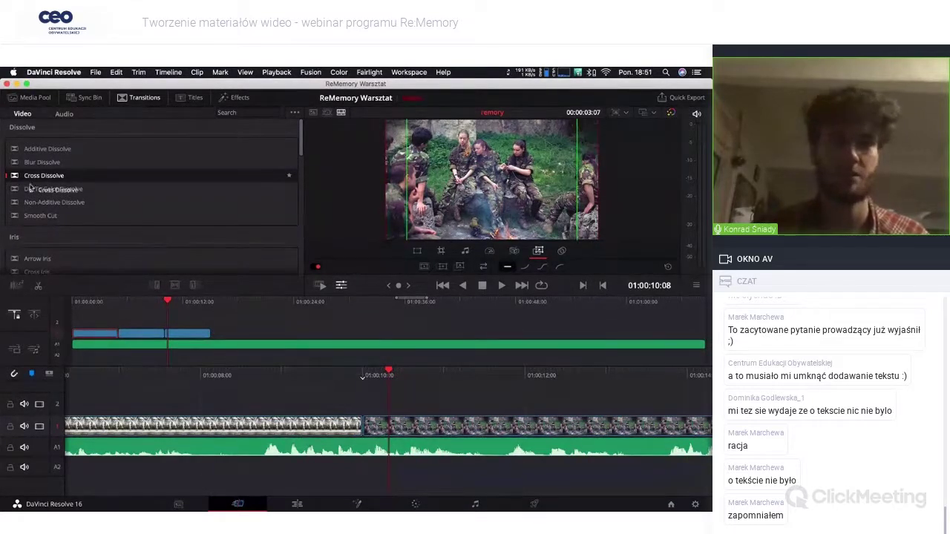
pyautogui.moveTo(30, 189)
pyautogui.mouseDown()
pyautogui.moveTo(358, 425)
pyautogui.moveTo(346, 429)
pyautogui.moveTo(362, 429)
pyautogui.mouseUp()
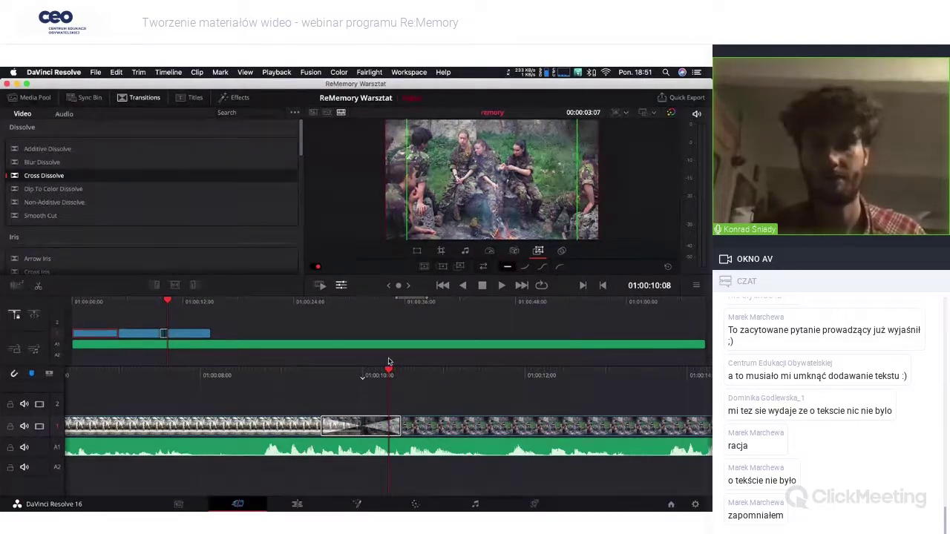
pyautogui.press('j')
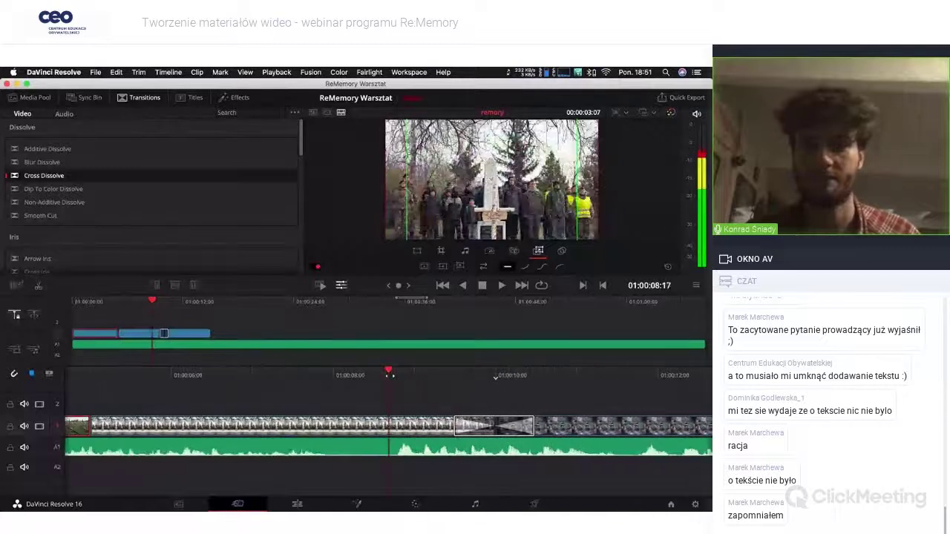
pyautogui.press('l')
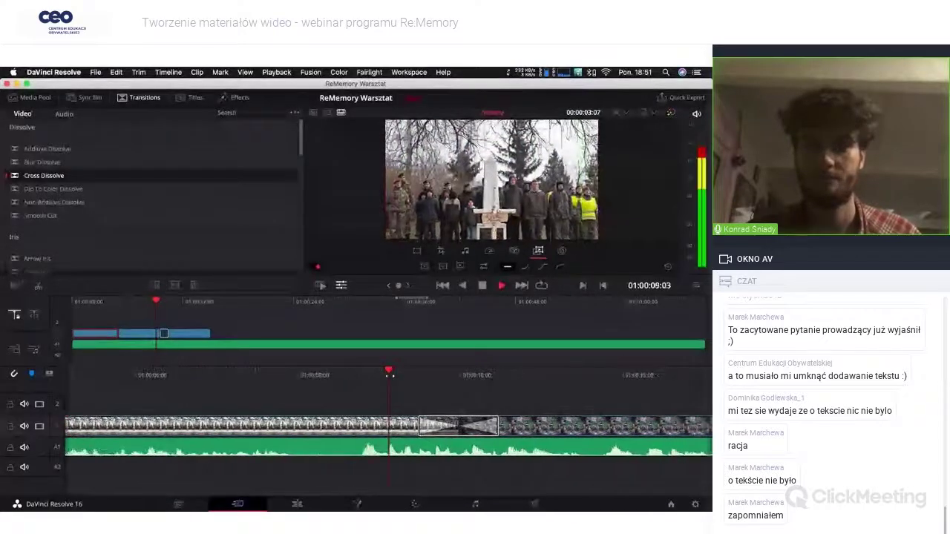
pyautogui.press('k')
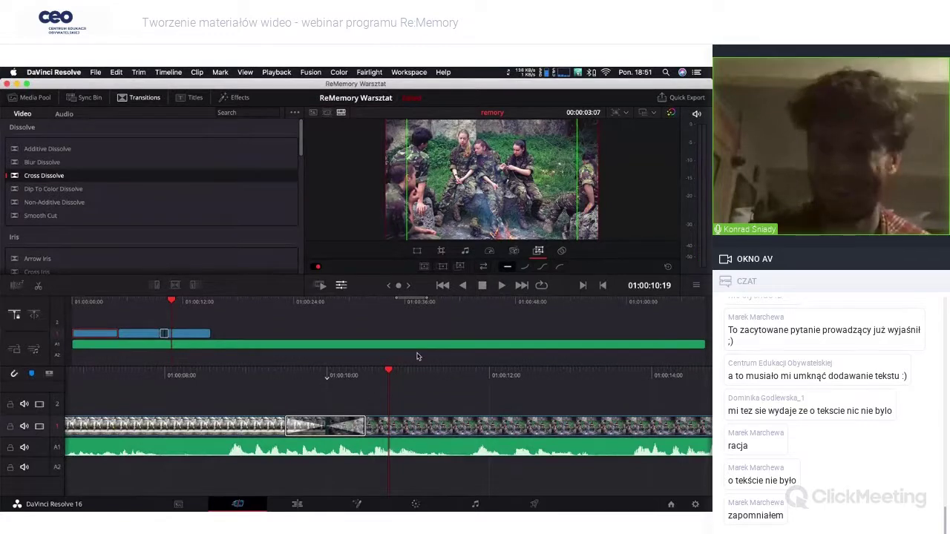
pyautogui.hscroll(-2, 387, 398)
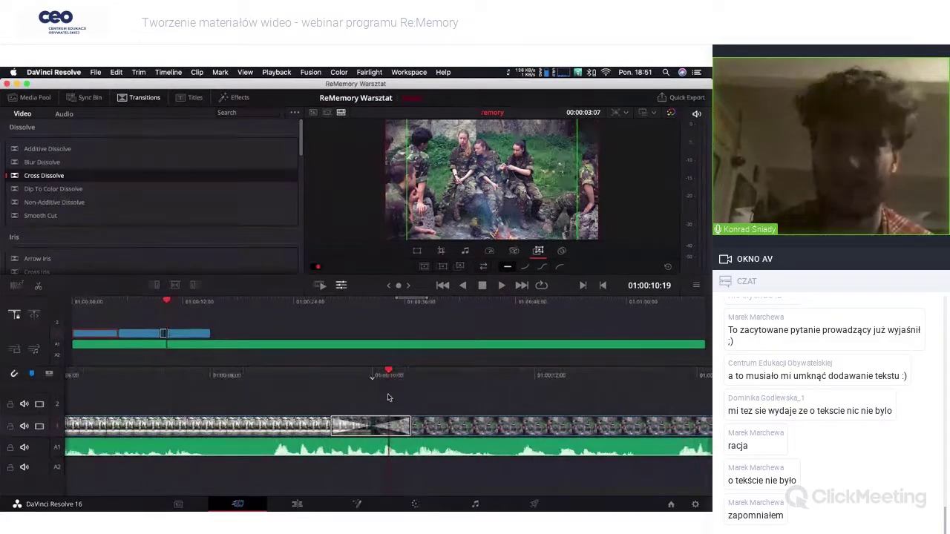
pyautogui.hscroll(-2, 387, 398)
pyautogui.hscroll(-2, 386, 398)
pyautogui.press('space')
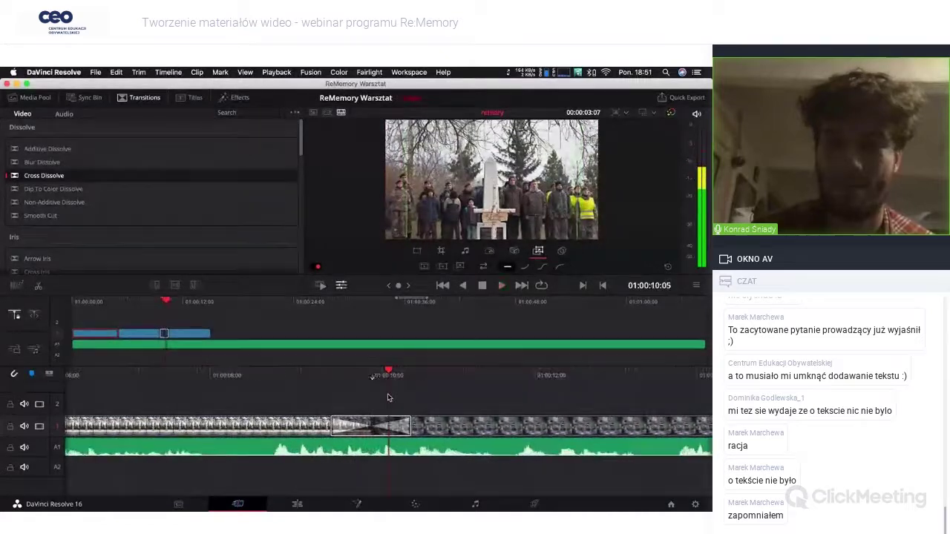
pyautogui.hscroll(-2, 387, 398)
pyautogui.hscroll(-2, 387, 398)
pyautogui.hscroll(-2, 387, 397)
pyautogui.hscroll(-1, 386, 398)
pyautogui.hscroll(-2, 387, 397)
pyautogui.hscroll(-1, 387, 398)
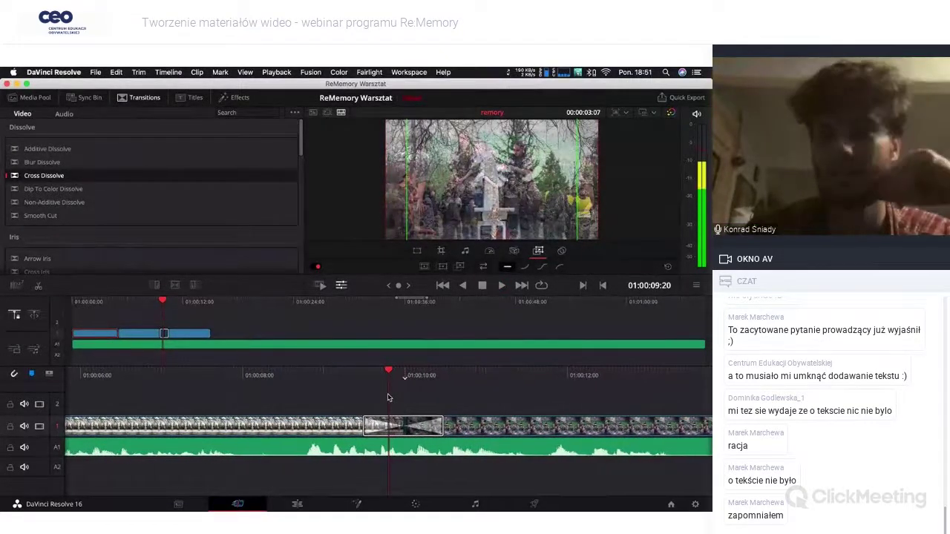
pyautogui.hscroll(-2, 386, 398)
pyautogui.hscroll(-2, 386, 397)
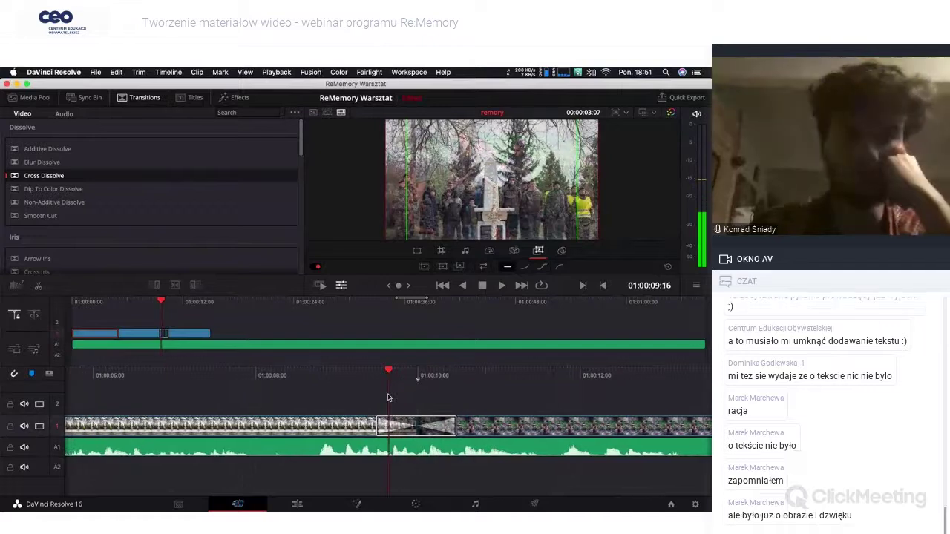
pyautogui.press('space')
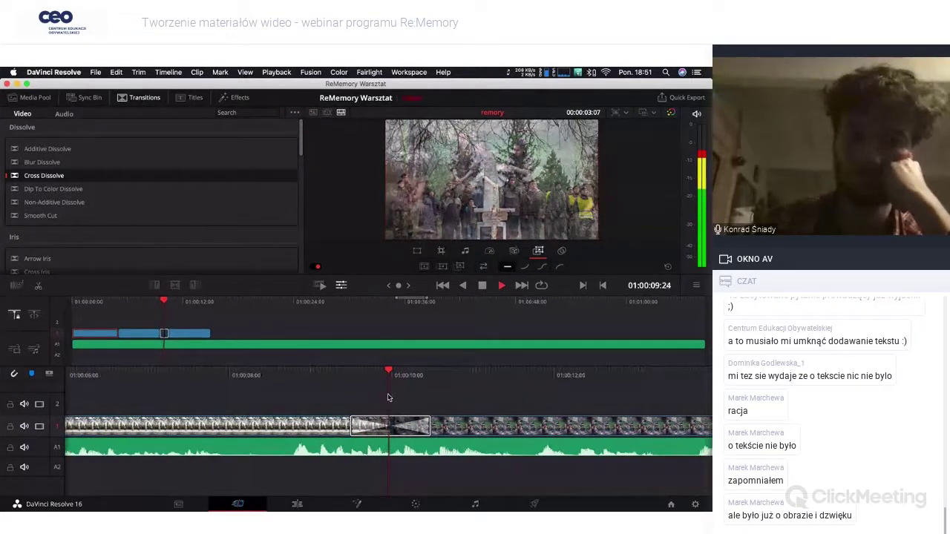
pyautogui.press('space')
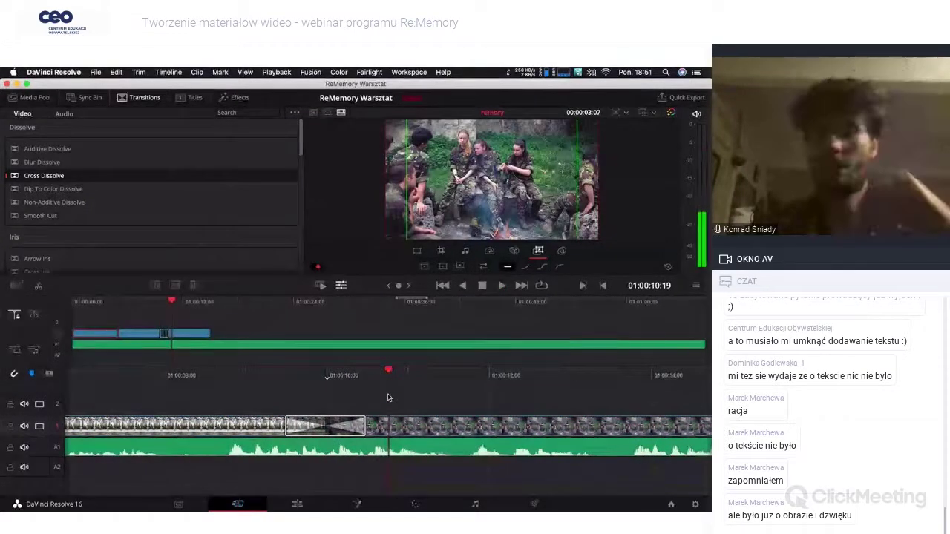
pyautogui.hscroll(2, 387, 398)
pyautogui.hscroll(1, 386, 398)
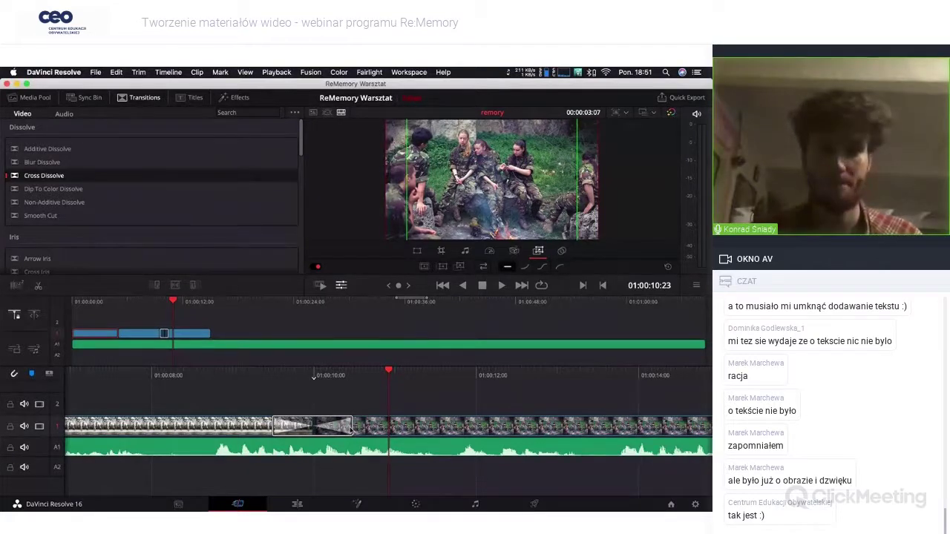
# Step: Resize the V1 Cross Dissolve by its edges to about 2 seconds 20 frames and preview the blend
pyautogui.moveTo(350, 426); pyautogui.dragTo(441, 428)
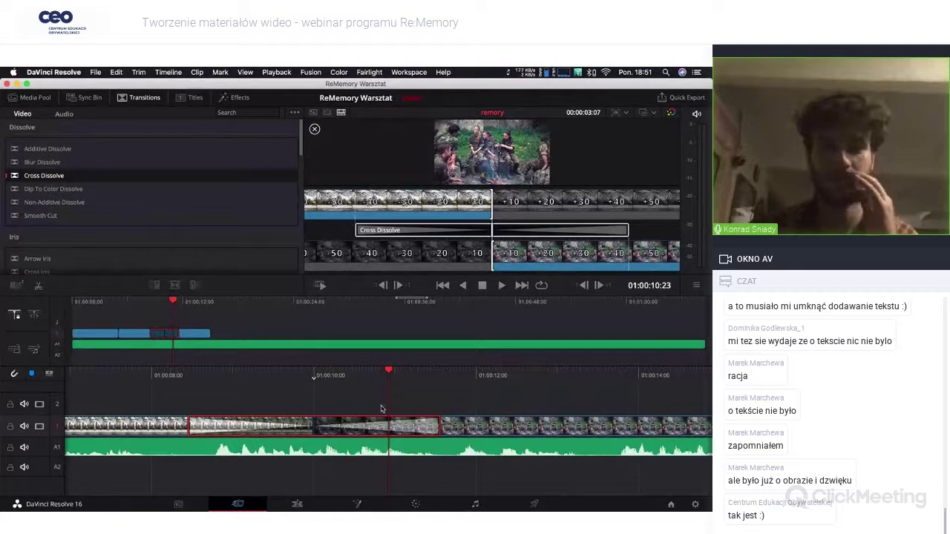
pyautogui.moveTo(439, 425); pyautogui.dragTo(427, 428)
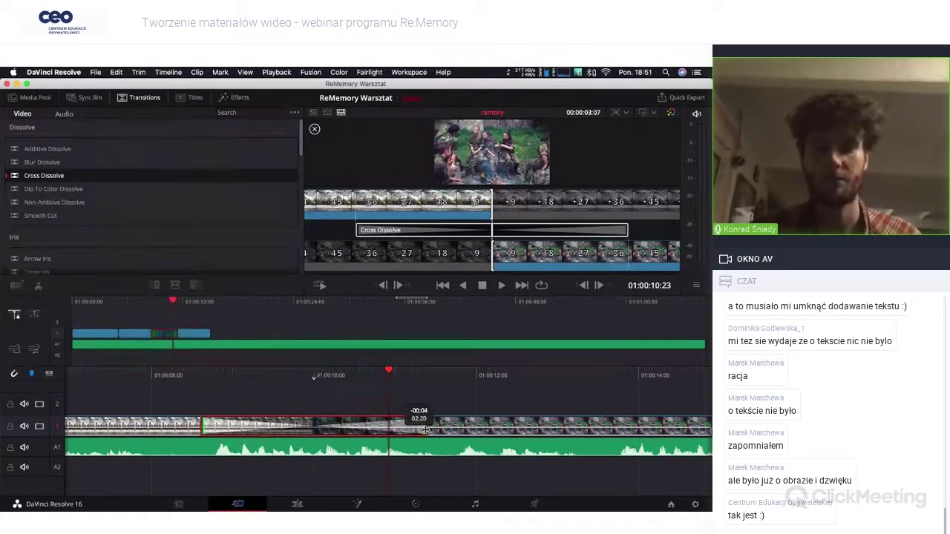
pyautogui.press('/')
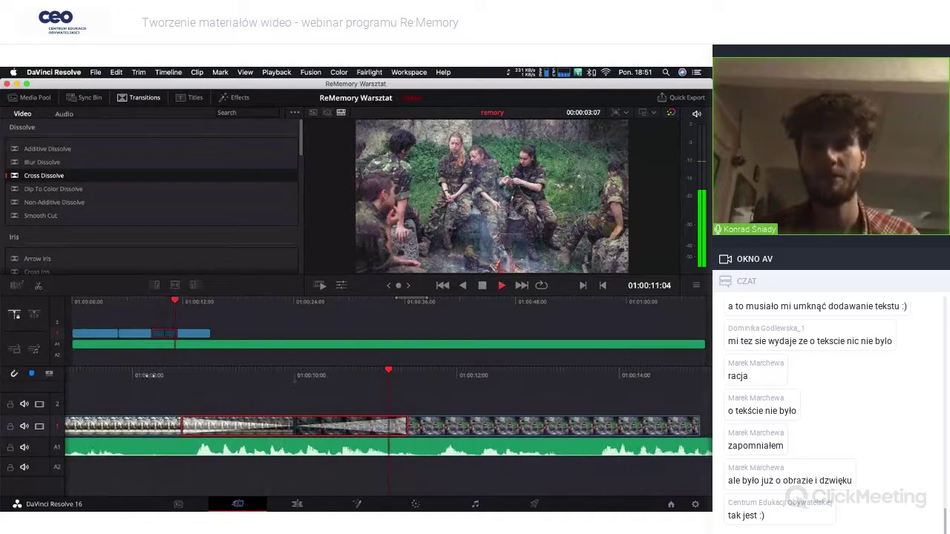
pyautogui.press('space')
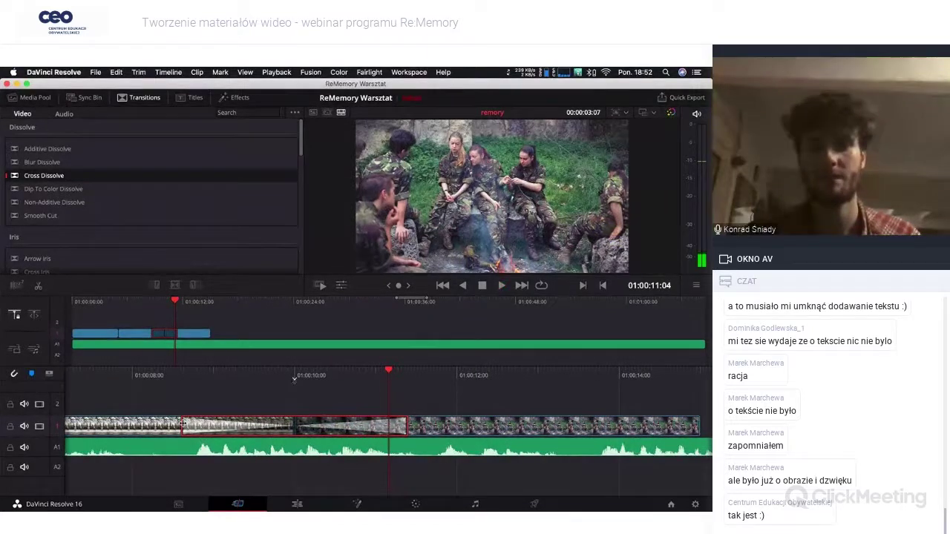
pyautogui.moveTo(182, 424); pyautogui.dragTo(191, 424)
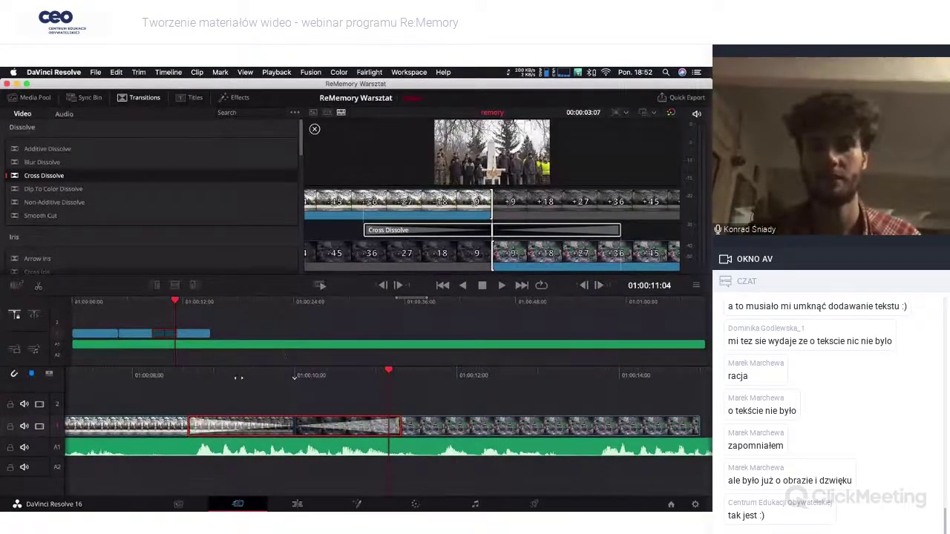
pyautogui.press('Up')
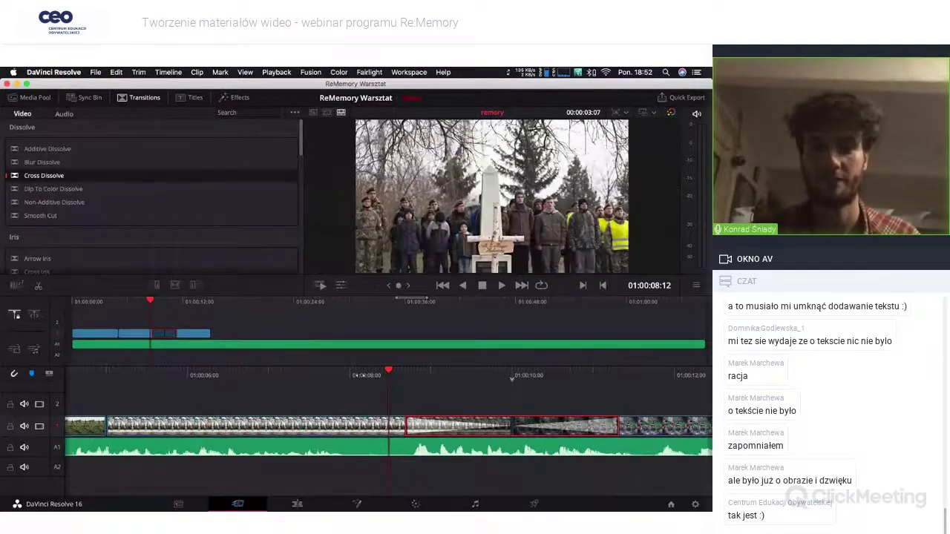
pyautogui.hscroll(-3, 512, 378)
pyautogui.hscroll(-6, 213, 379)
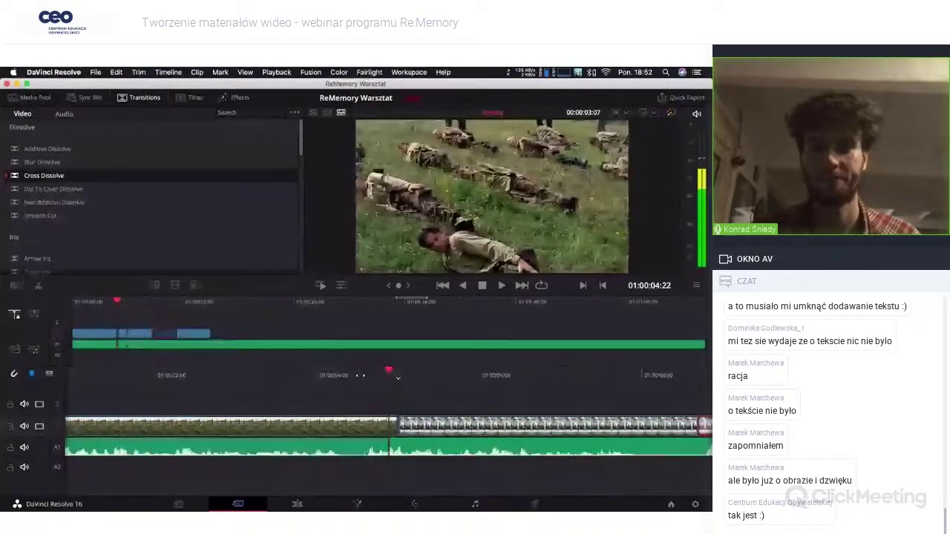
pyautogui.scroll(-2, 153, 190)
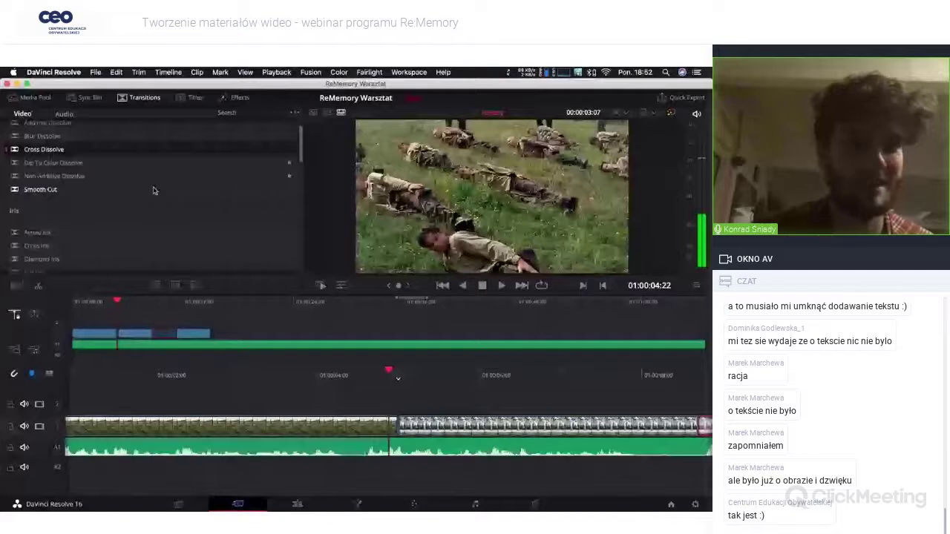
pyautogui.scroll(-2, 153, 190)
pyautogui.moveTo(154, 201); pyautogui.dragTo(398, 429)
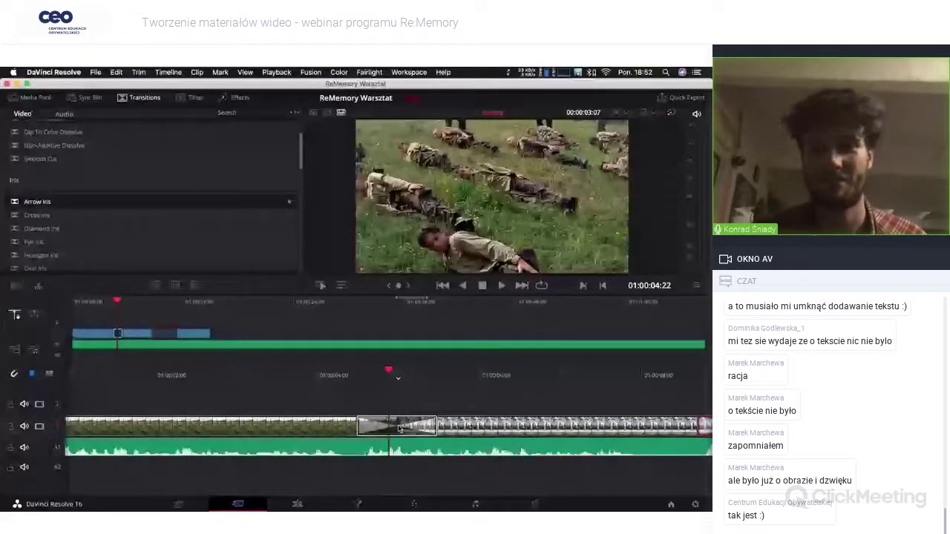
pyautogui.hscroll(-3, 386, 363)
pyautogui.press('space')
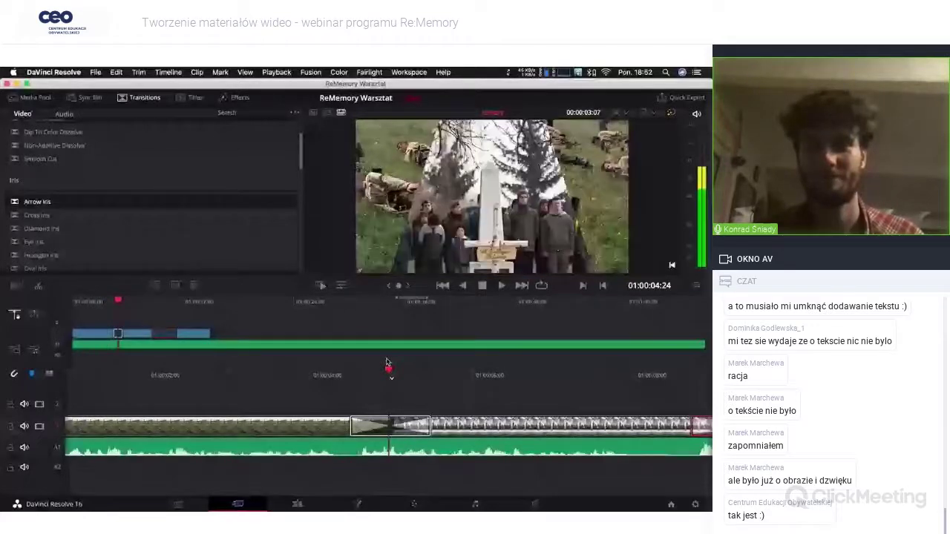
pyautogui.hscroll(-2, 385, 363)
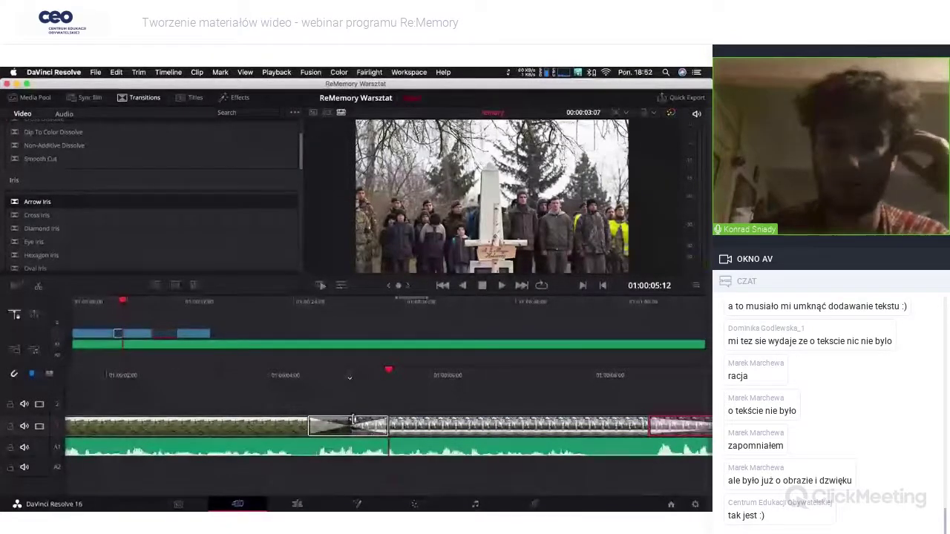
pyautogui.moveTo(353, 421); pyautogui.dragTo(336, 424)
pyautogui.press('Delete')
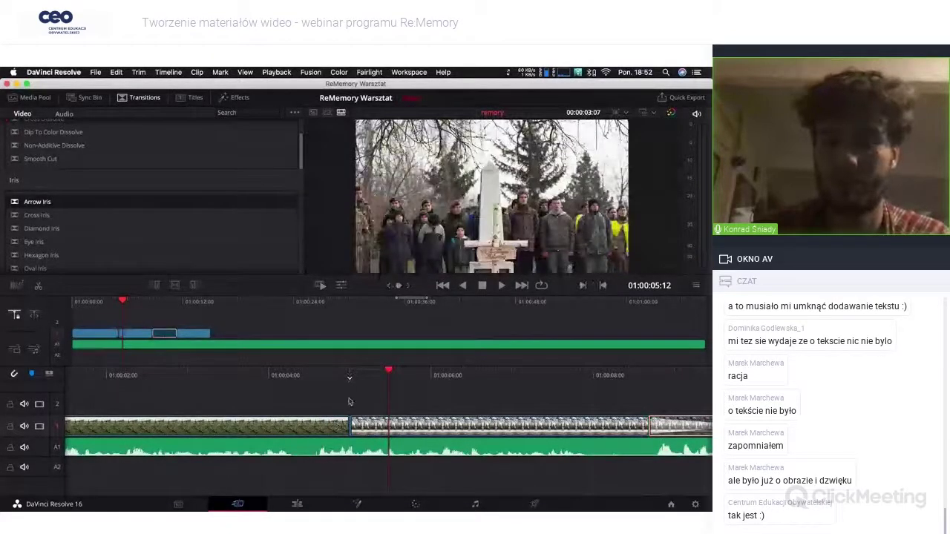
pyautogui.scroll(-2, 145, 212)
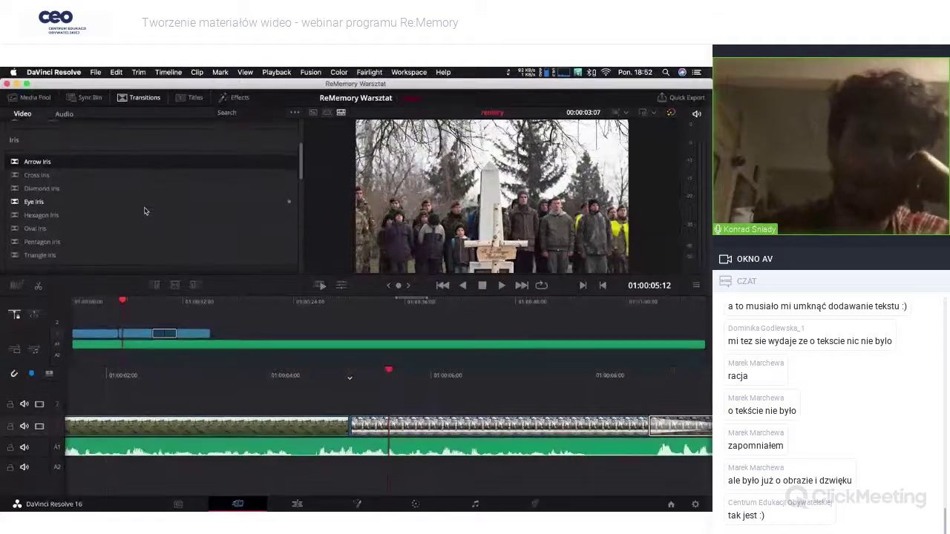
pyautogui.scroll(-3, 145, 211)
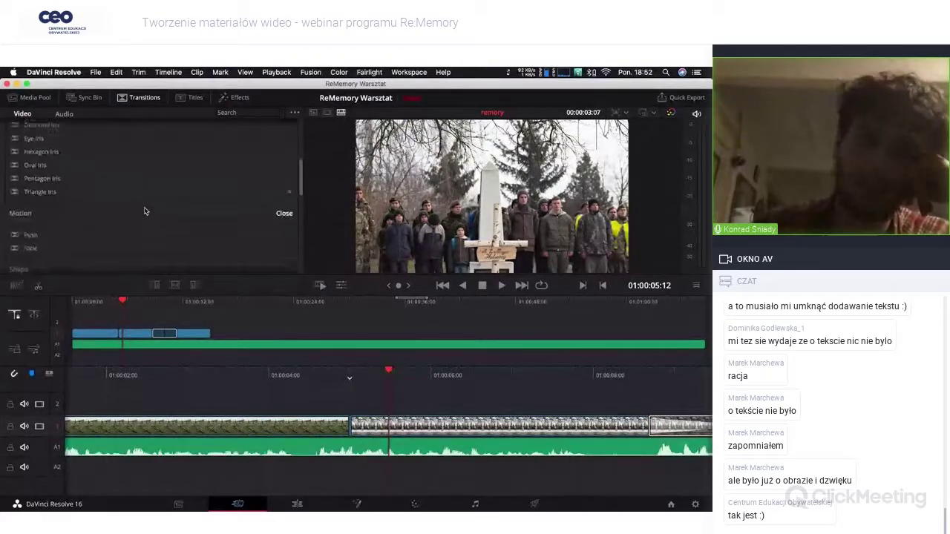
pyautogui.scroll(-1, 144, 212)
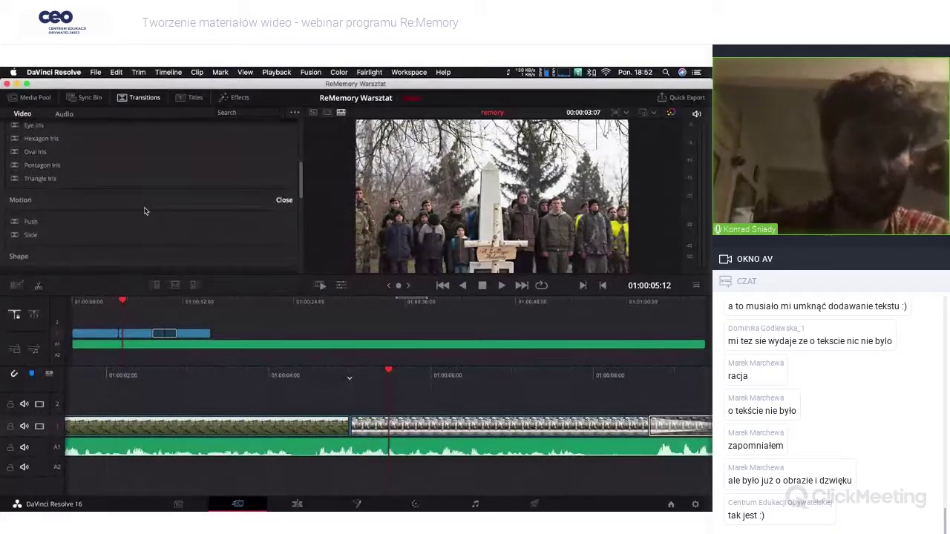
pyautogui.scroll(-2, 144, 211)
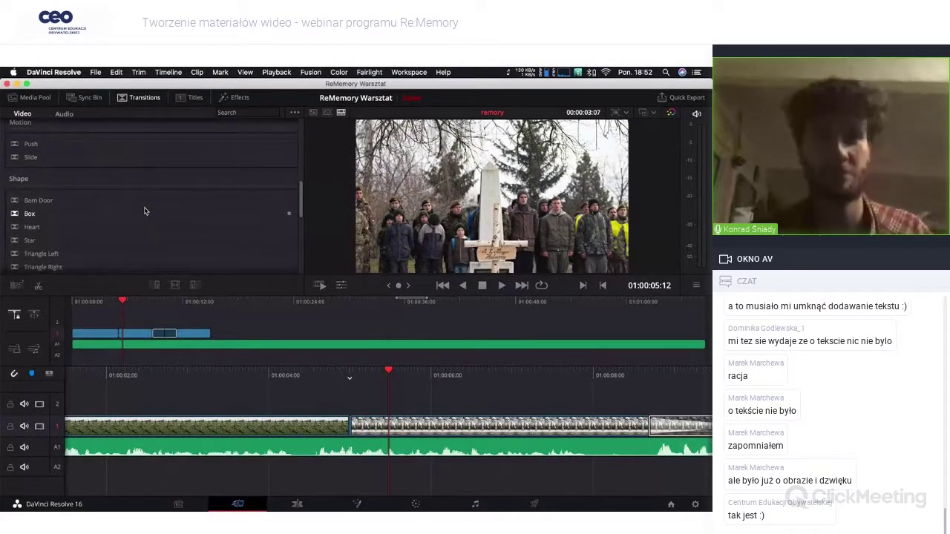
pyautogui.scroll(1, 144, 211)
pyautogui.scroll(1, 144, 212)
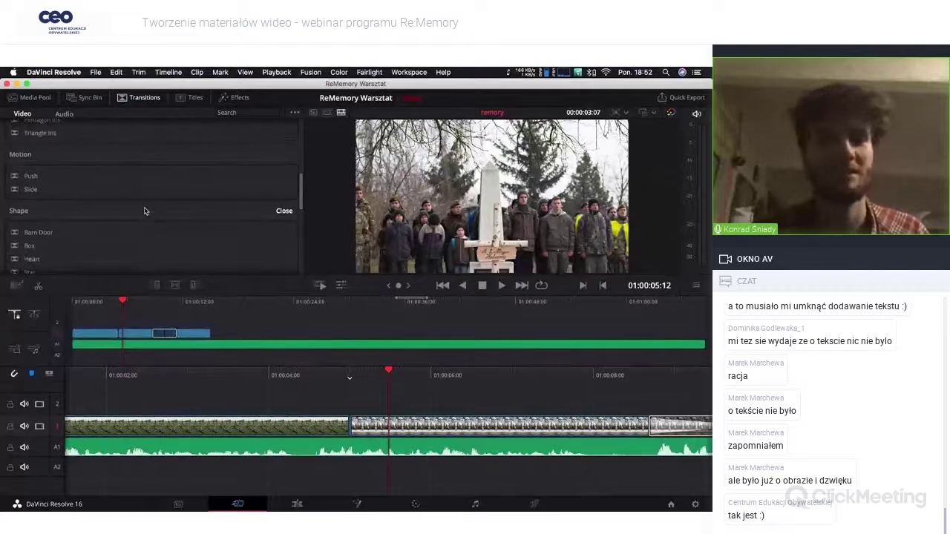
pyautogui.scroll(-1, 144, 211)
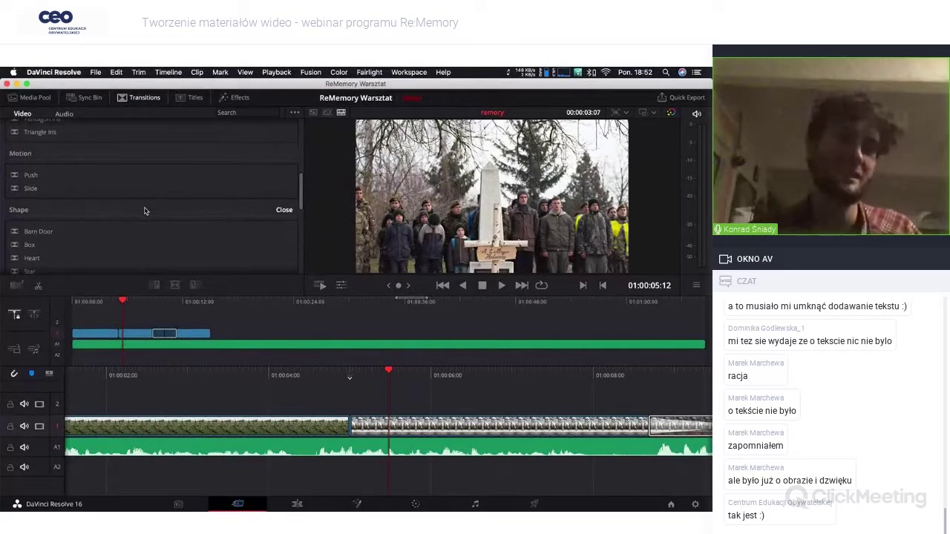
pyautogui.scroll(-2, 144, 211)
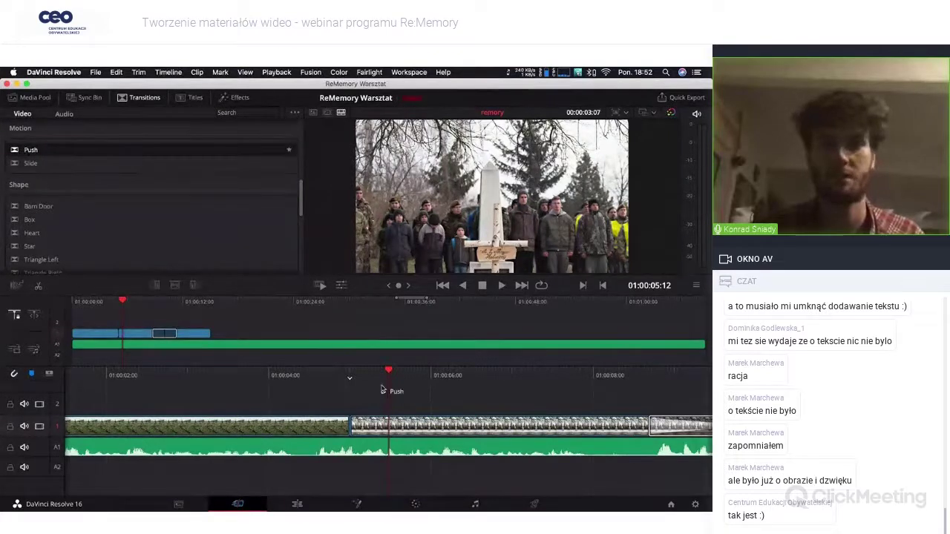
# Step: Drop the Motion > Push transition on the first V1 cut and play it back
pyautogui.moveTo(383, 389); pyautogui.dragTo(345, 426)
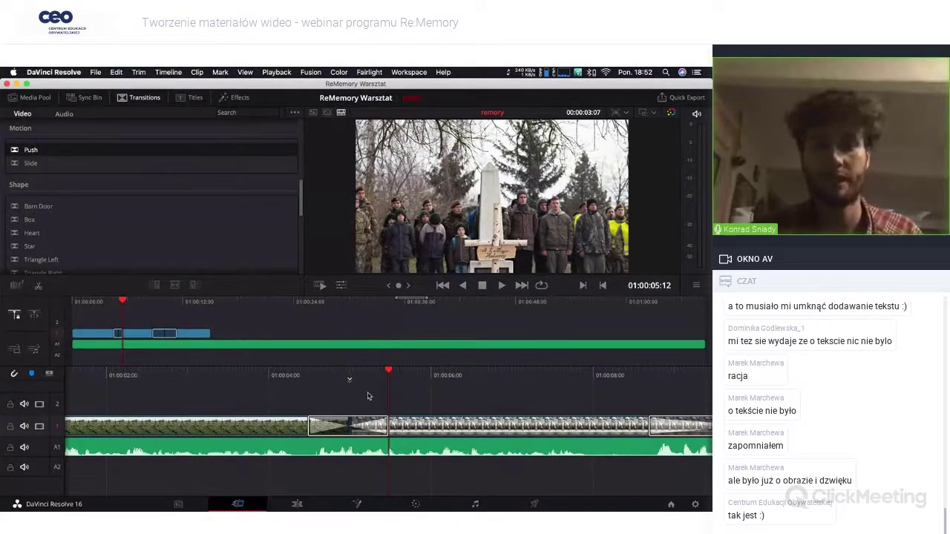
pyautogui.press('/')
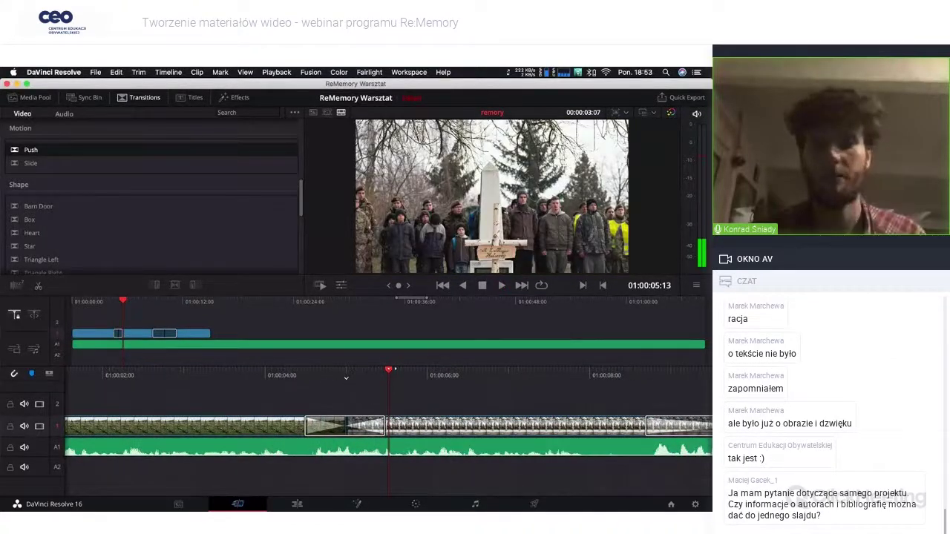
pyautogui.scroll(-5, 151, 207)
pyautogui.scroll(-5, 150, 207)
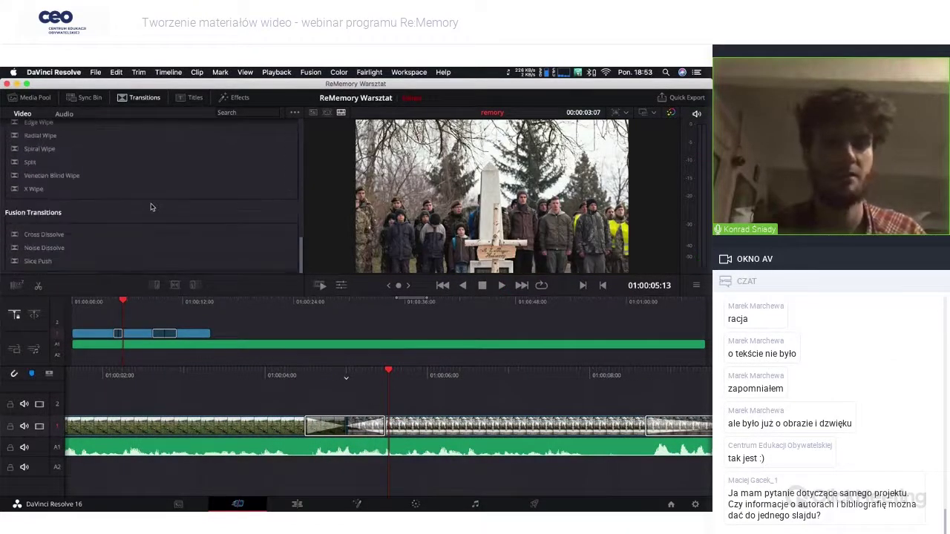
pyautogui.scroll(3, 151, 207)
pyautogui.scroll(3, 151, 207)
pyautogui.scroll(3, 151, 207)
pyautogui.scroll(-2, 151, 207)
pyautogui.scroll(-3, 189, 205)
pyautogui.scroll(3, 189, 206)
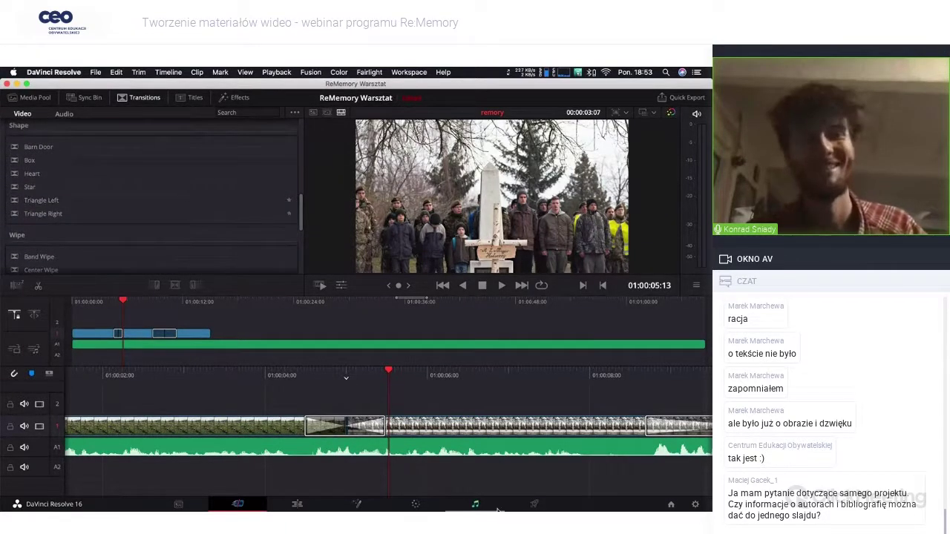
# Step: Delete the Push transition on the first cut and the Cross Dissolve on the next cut
pyautogui.click(369, 429)
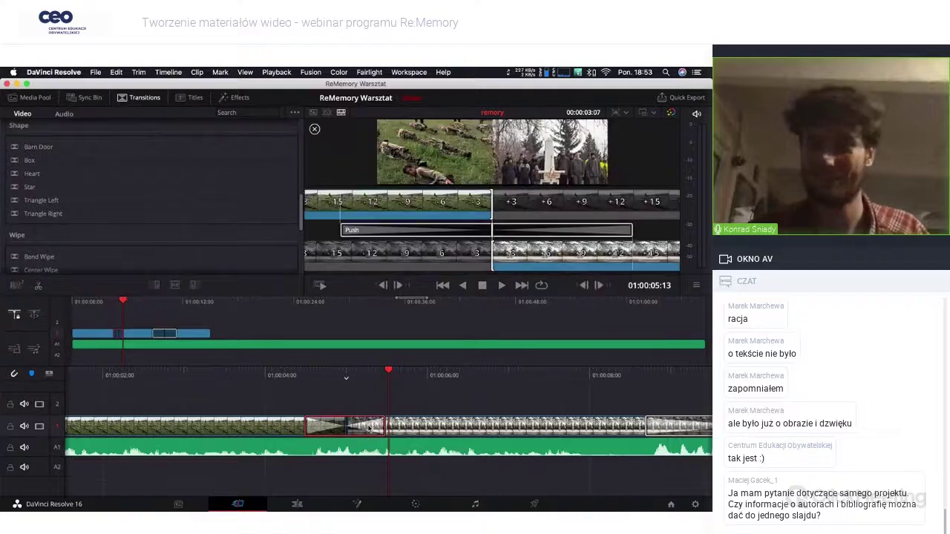
pyautogui.press('BackSpace')
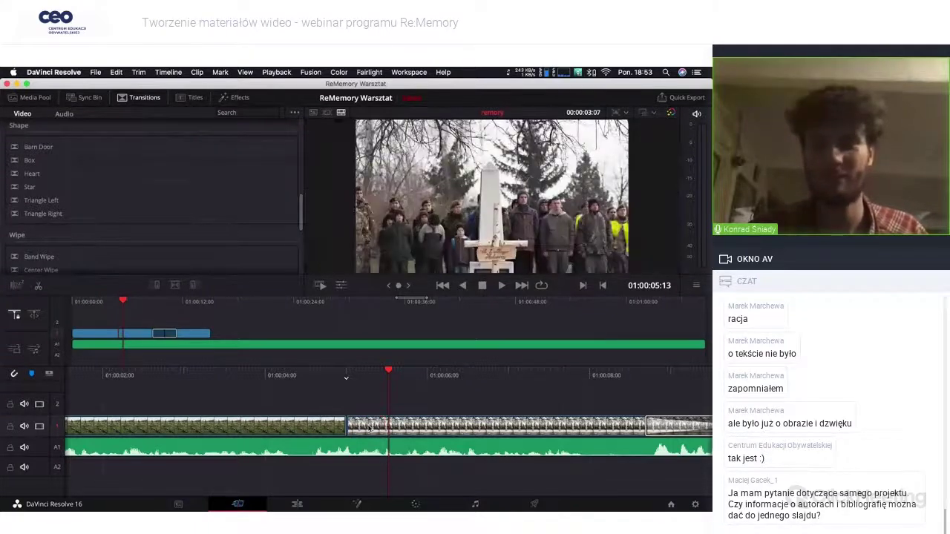
pyautogui.press('space')
pyautogui.click(625, 430)
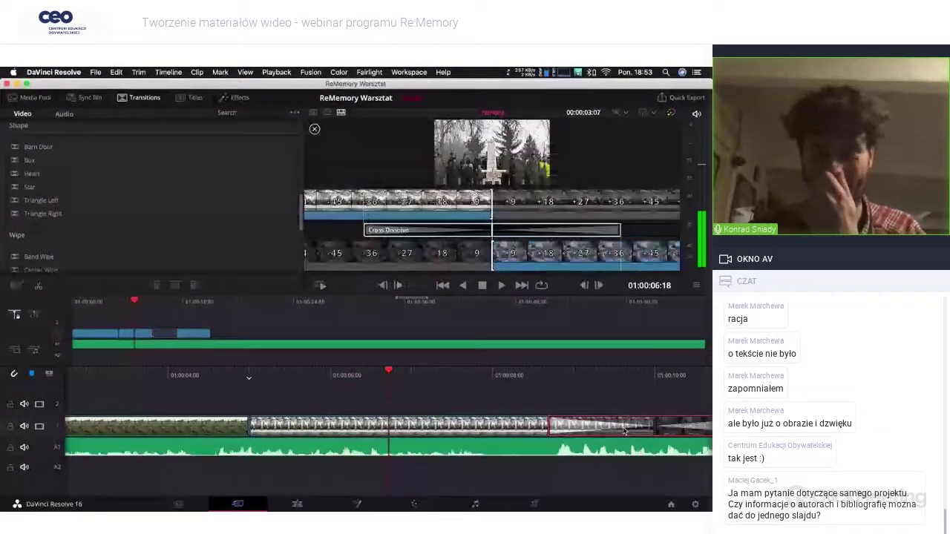
pyautogui.press('space')
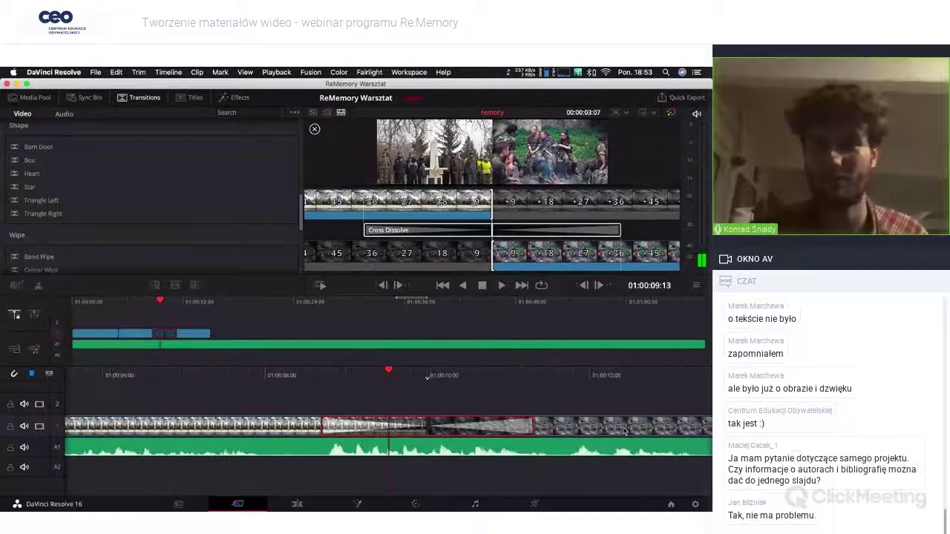
pyautogui.press('Escape')
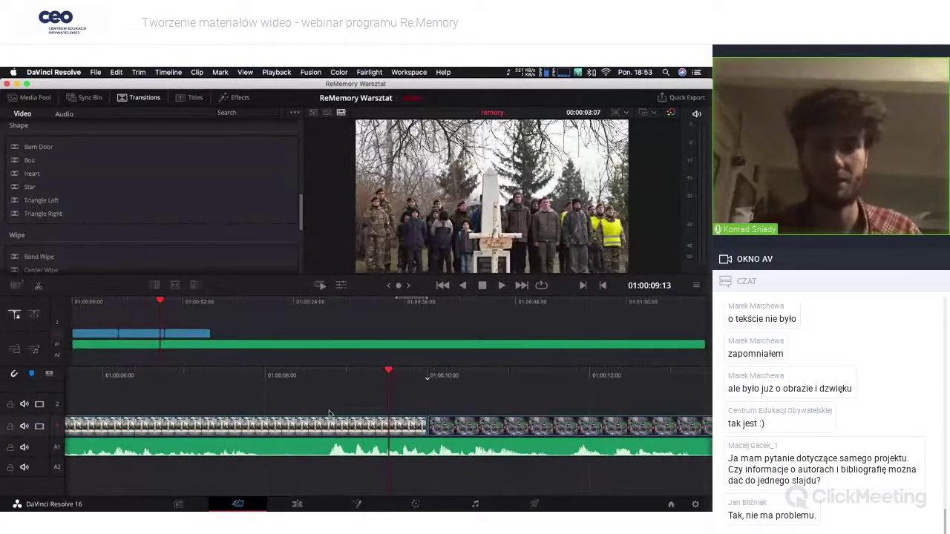
# Step: Switch the transitions list to the audio Cross Fades (+3 dB, -3 dB, 0 dB) and replay around the audio cut
pyautogui.click(64, 114)
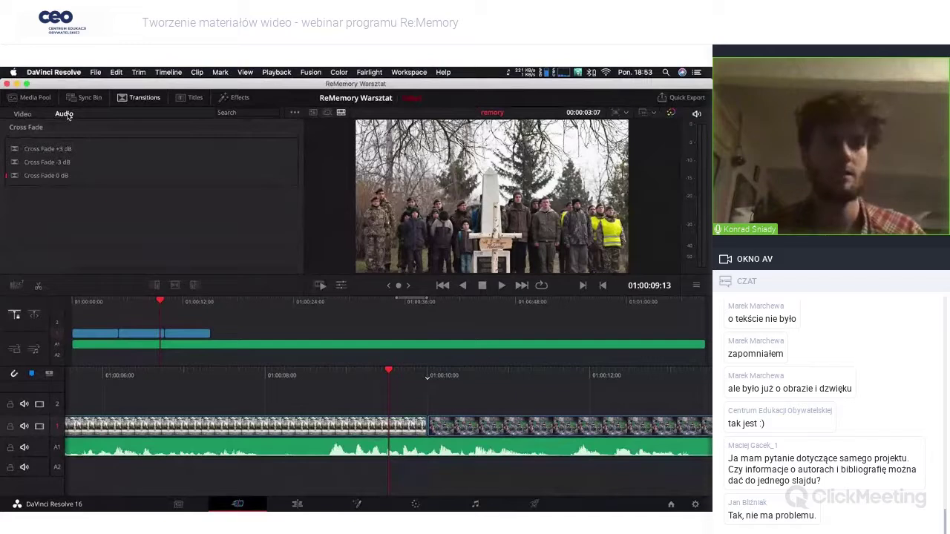
pyautogui.click(23, 114)
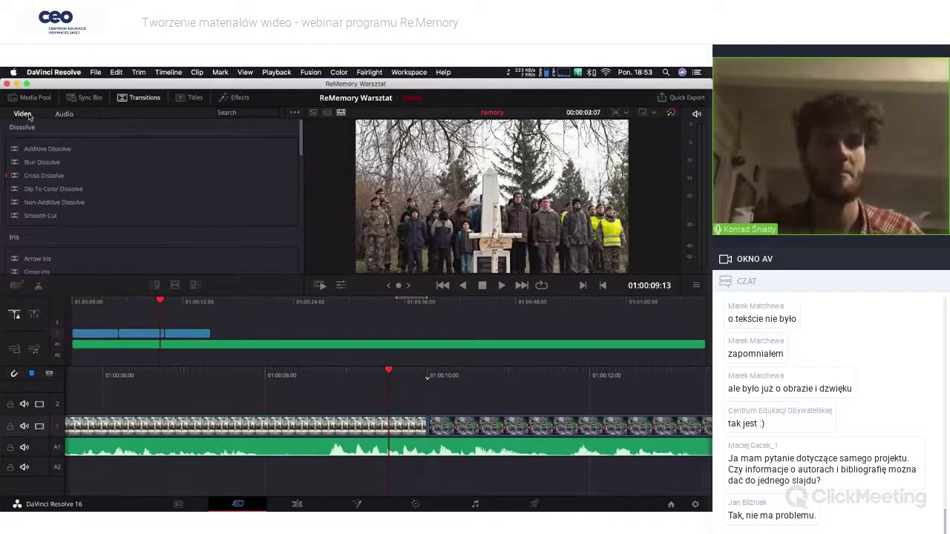
pyautogui.click(65, 114)
pyautogui.click(23, 114)
pyautogui.scroll(-3, 79, 214)
pyautogui.scroll(-3, 79, 214)
pyautogui.scroll(-3, 81, 221)
pyautogui.scroll(3, 80, 220)
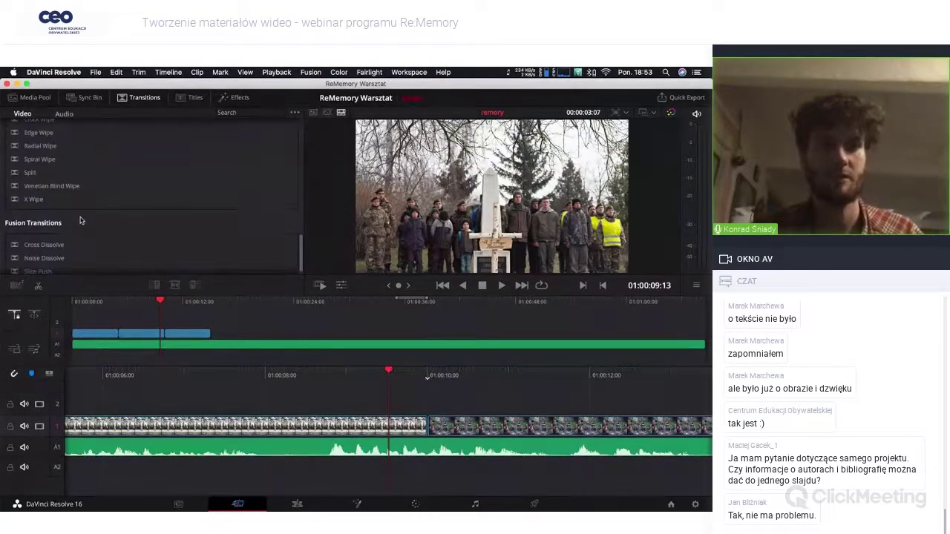
pyautogui.scroll(3, 81, 220)
pyautogui.scroll(3, 81, 220)
pyautogui.click(64, 115)
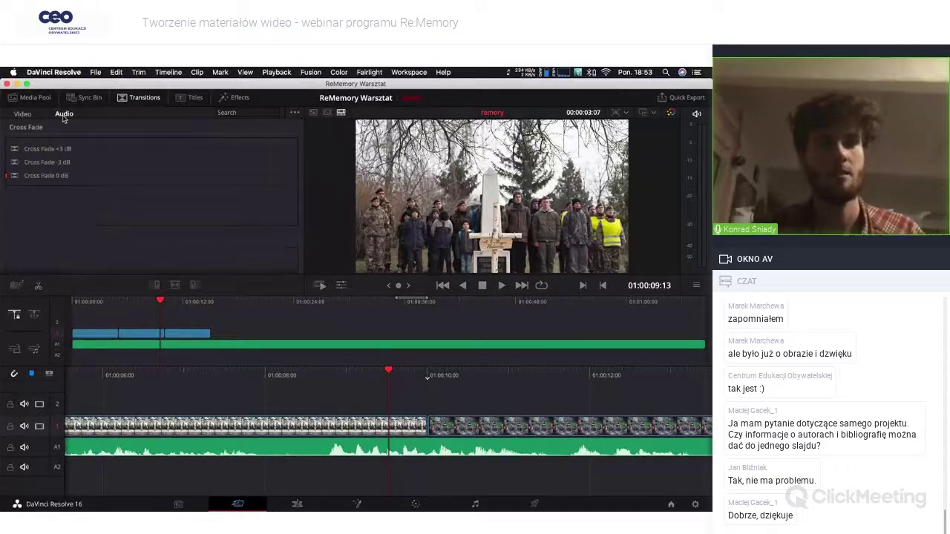
pyautogui.press('space')
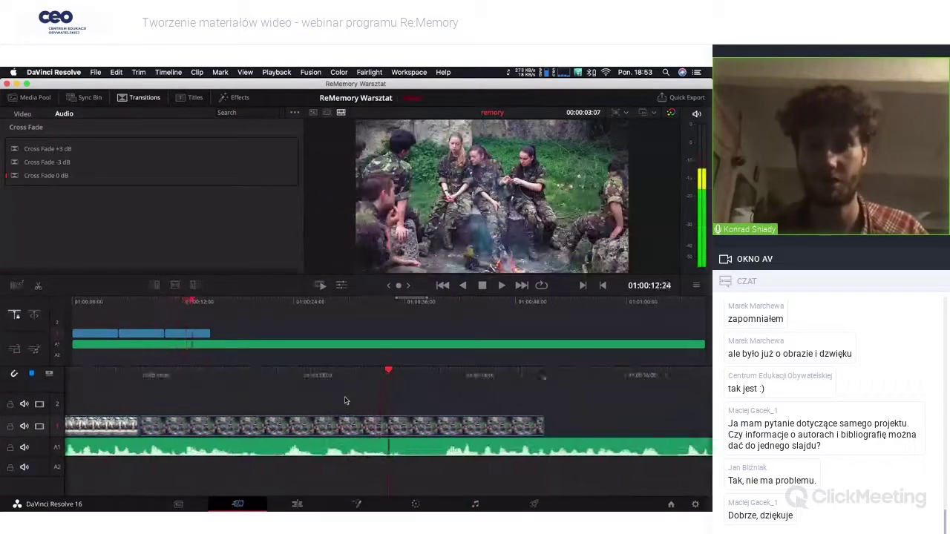
pyautogui.press('j')
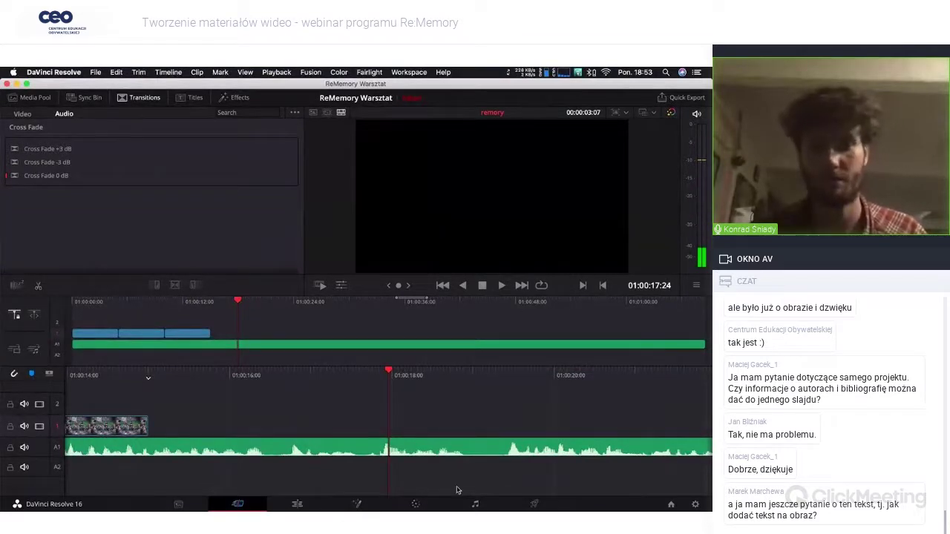
pyautogui.click(399, 447)
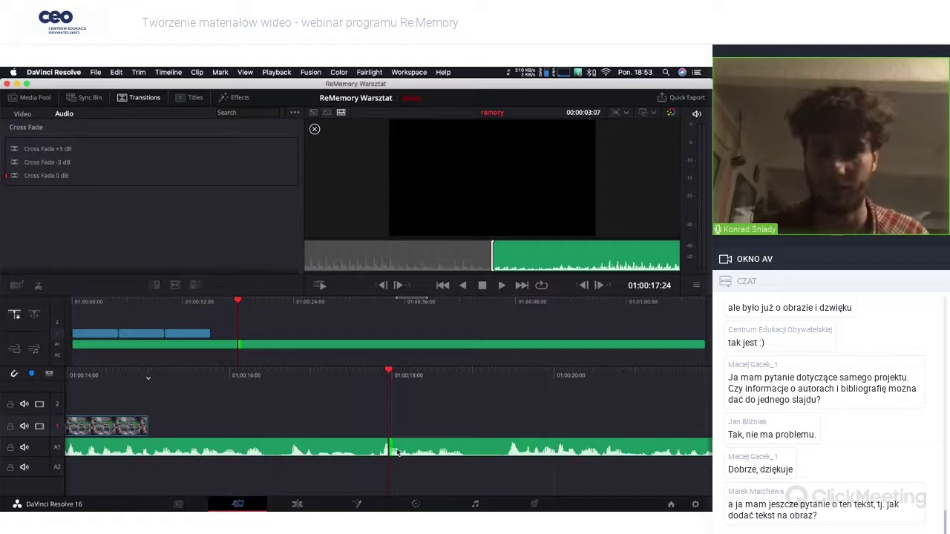
pyautogui.moveTo(392, 448); pyautogui.dragTo(554, 444)
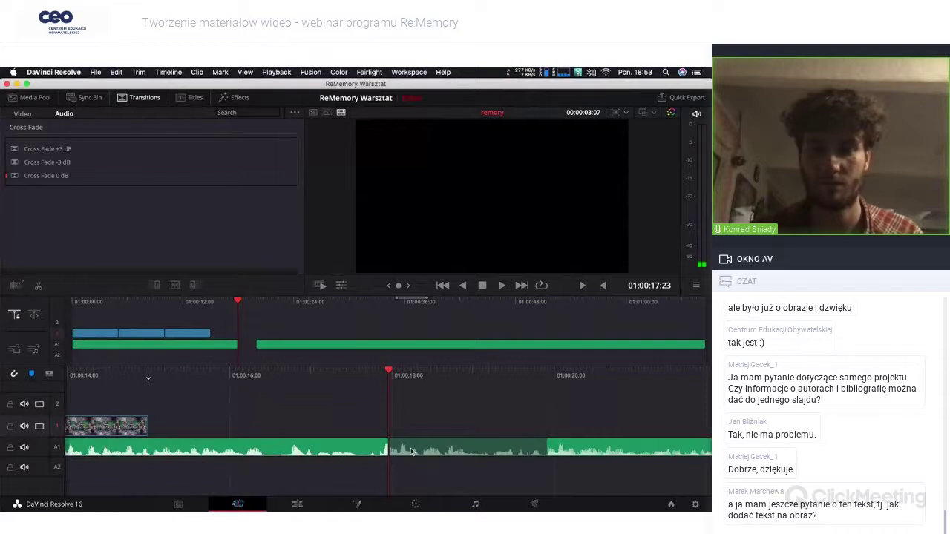
pyautogui.press('super+z')
pyautogui.press('j')
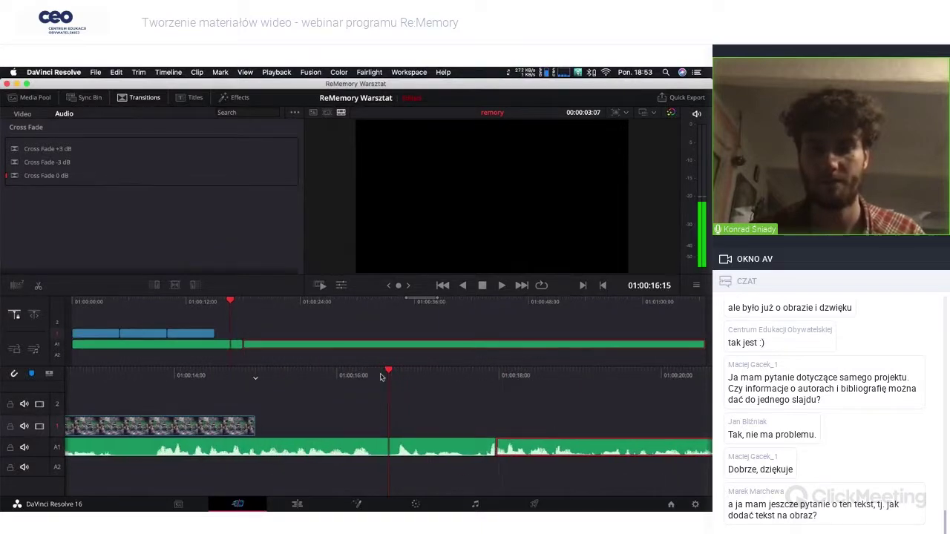
pyautogui.press('l')
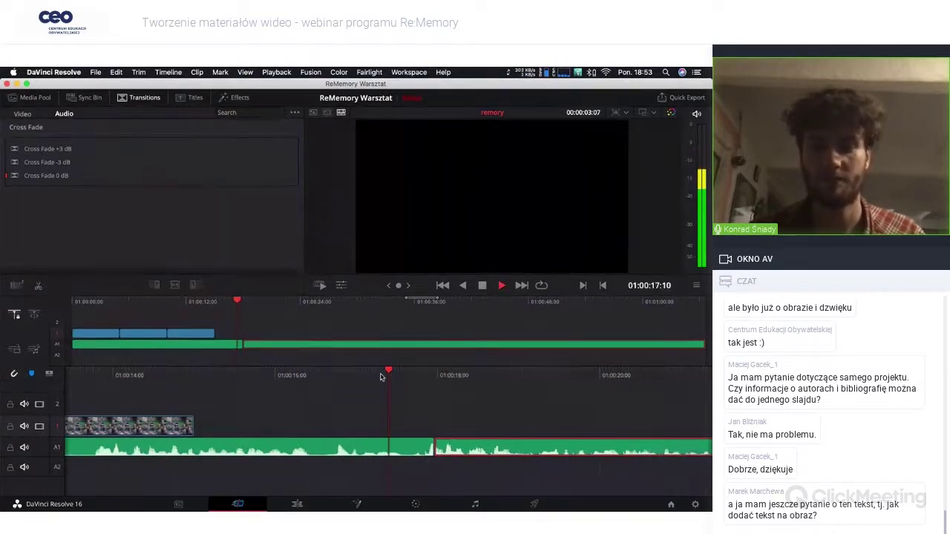
pyautogui.press('k')
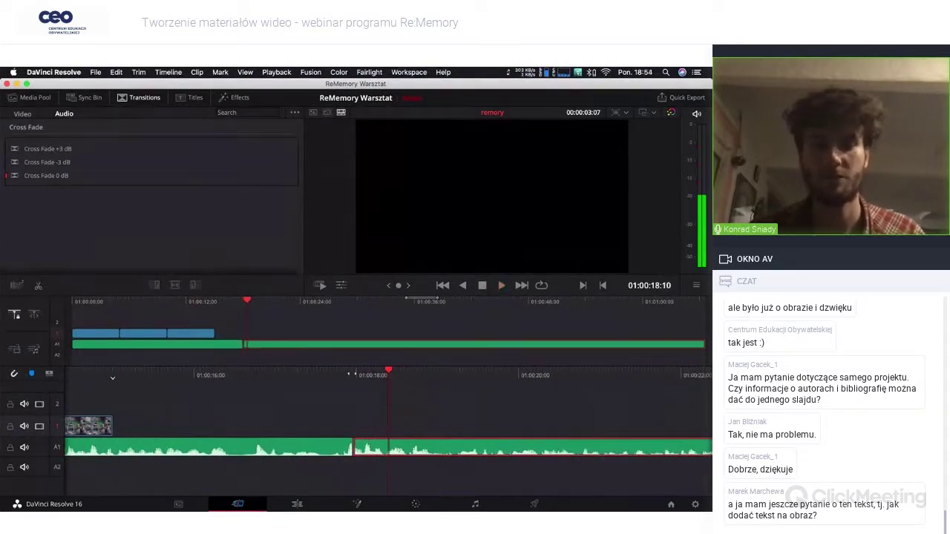
pyautogui.click(21, 115)
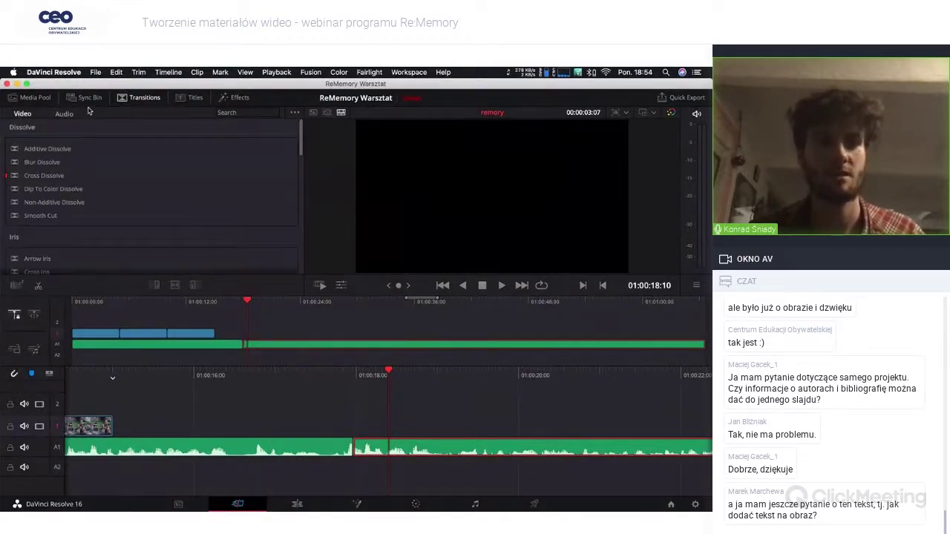
pyautogui.click(65, 114)
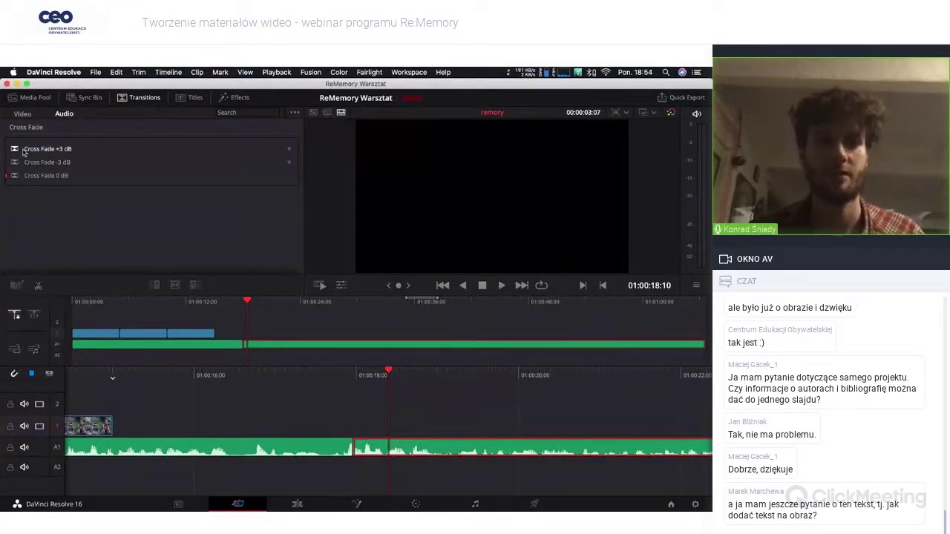
# Step: Add a Cross Fade +3 dB at the A1 audio cut and play it back
pyautogui.moveTo(23, 151); pyautogui.dragTo(350, 452)
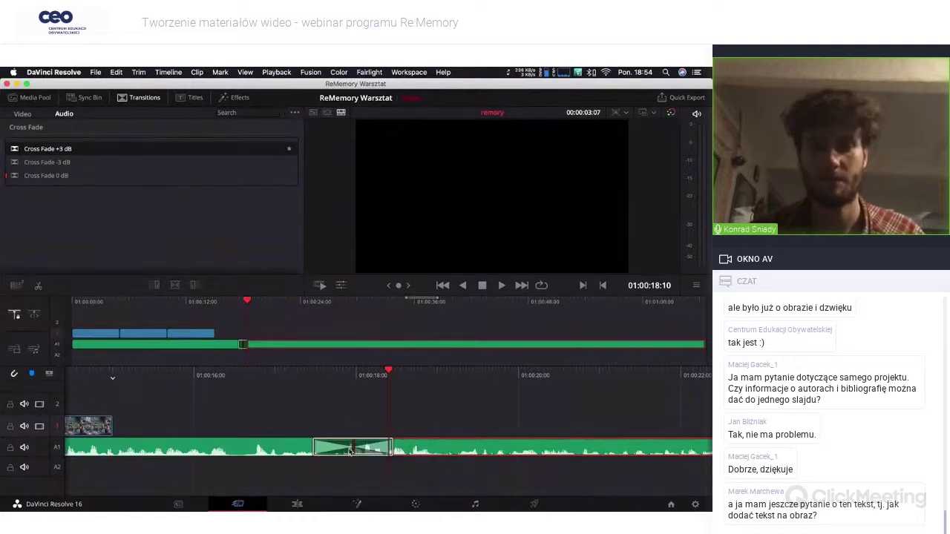
pyautogui.press('/')
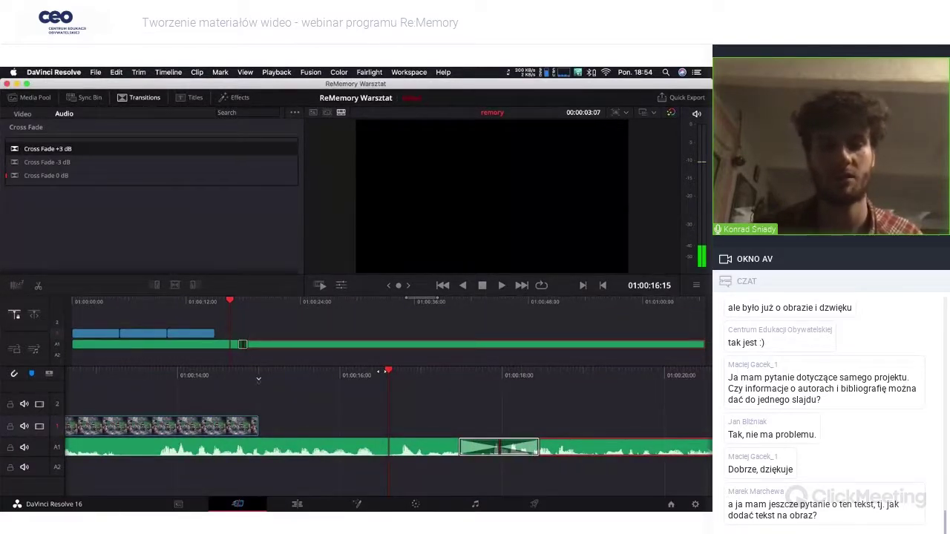
pyautogui.press('space')
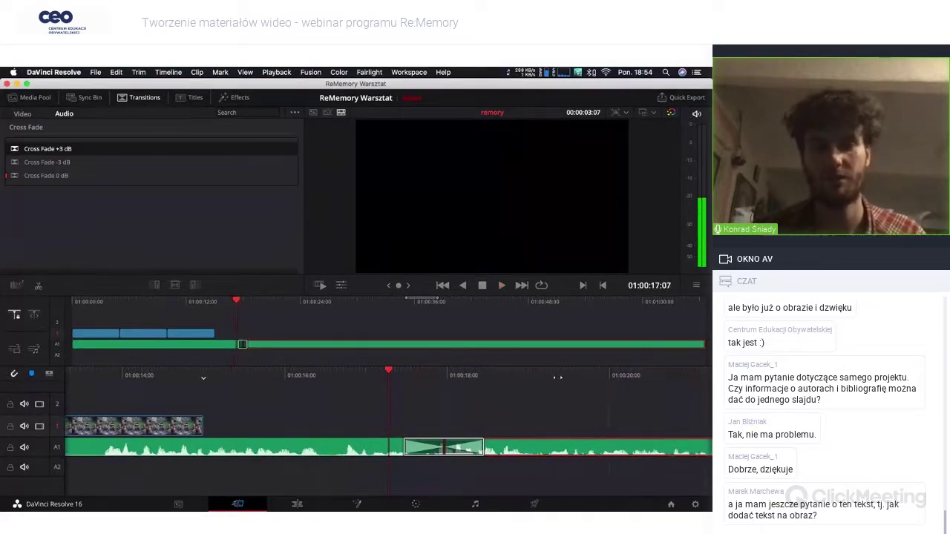
pyautogui.press('j')
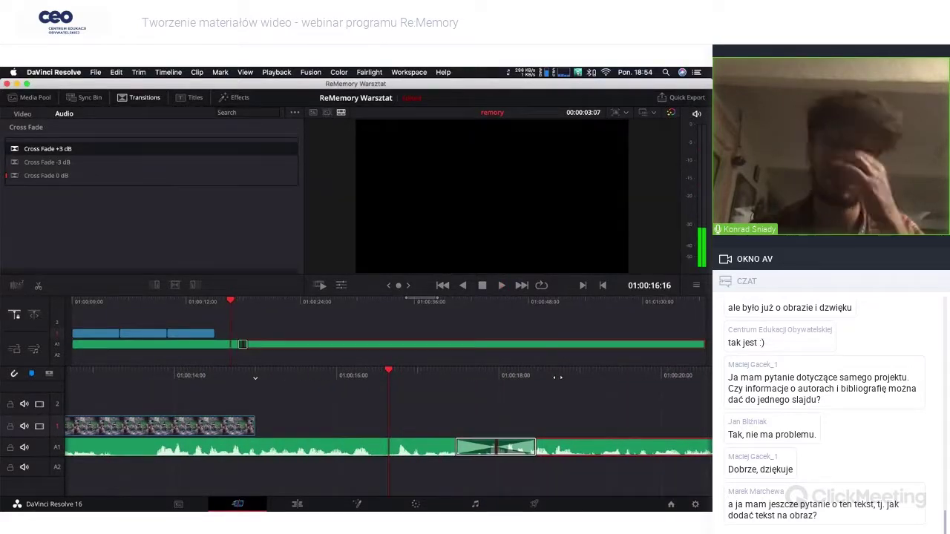
pyautogui.press('space')
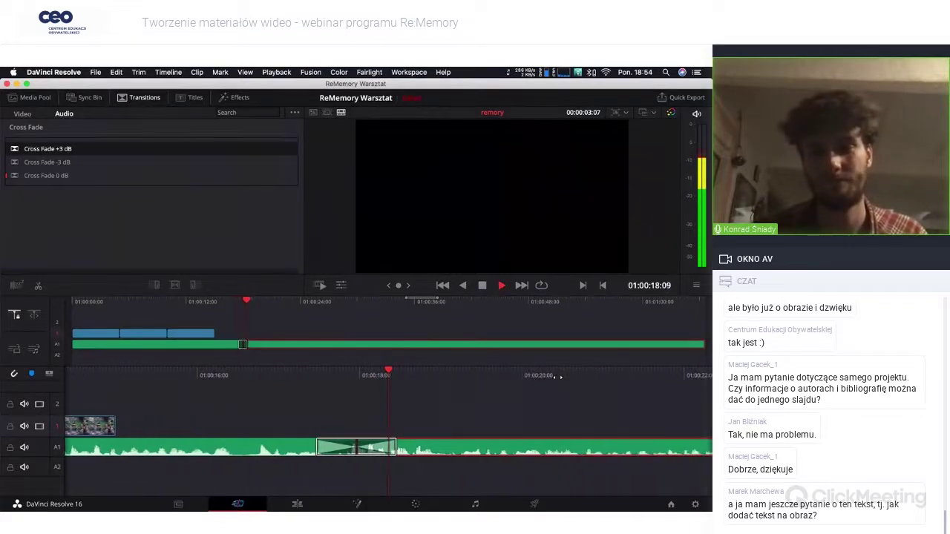
pyautogui.press('space')
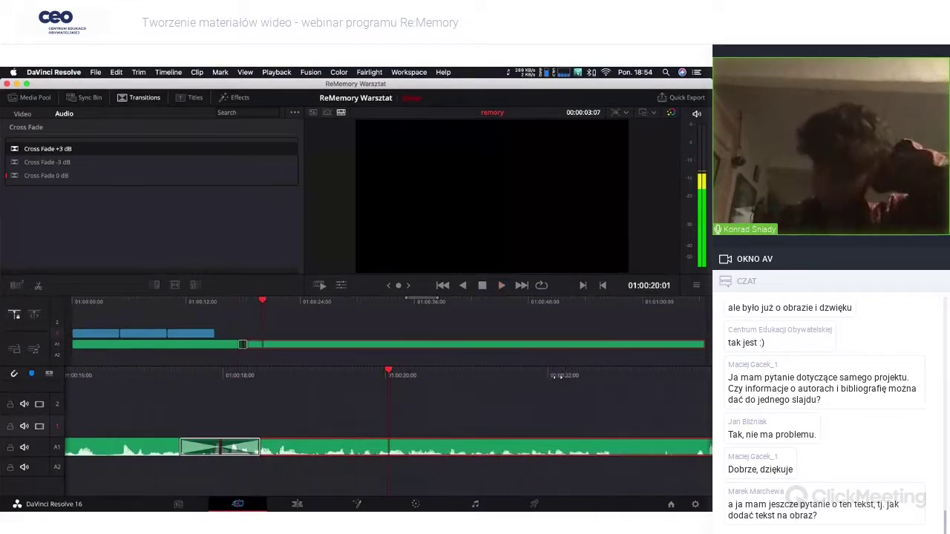
# Step: Delete the Cross Fade, undo/redo to keep the music intact, and return to video transitions
pyautogui.click(212, 446)
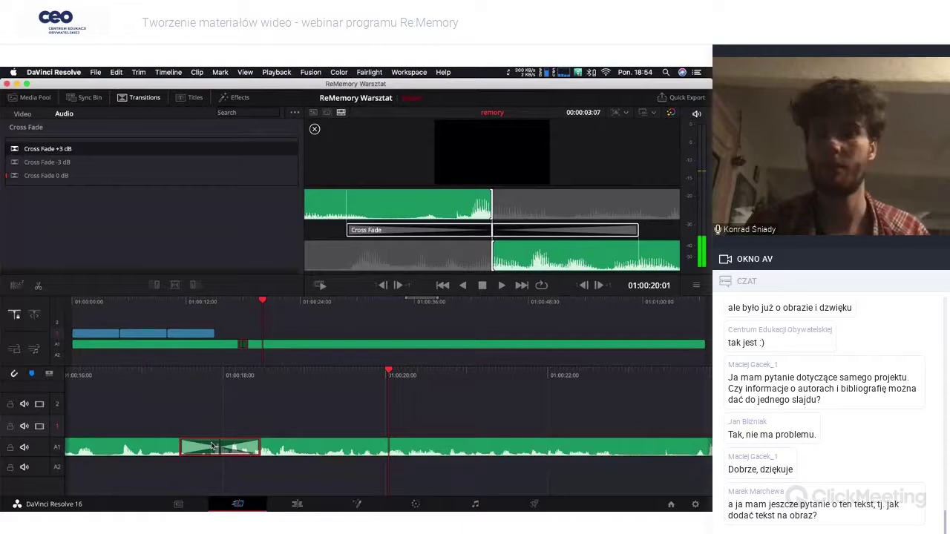
pyautogui.press('Delete')
pyautogui.press('super+z')
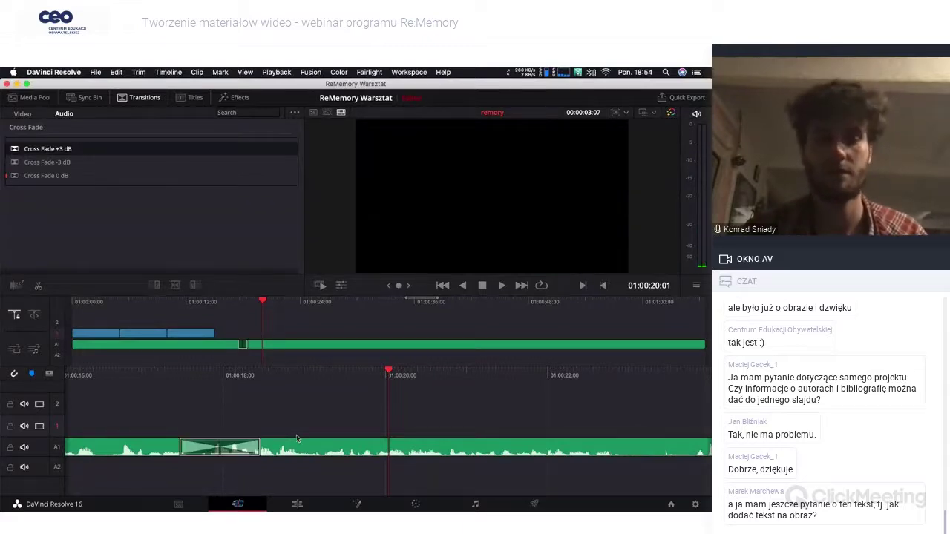
pyautogui.press('super+z')
pyautogui.press('super+z')
pyautogui.press('super+shift+z')
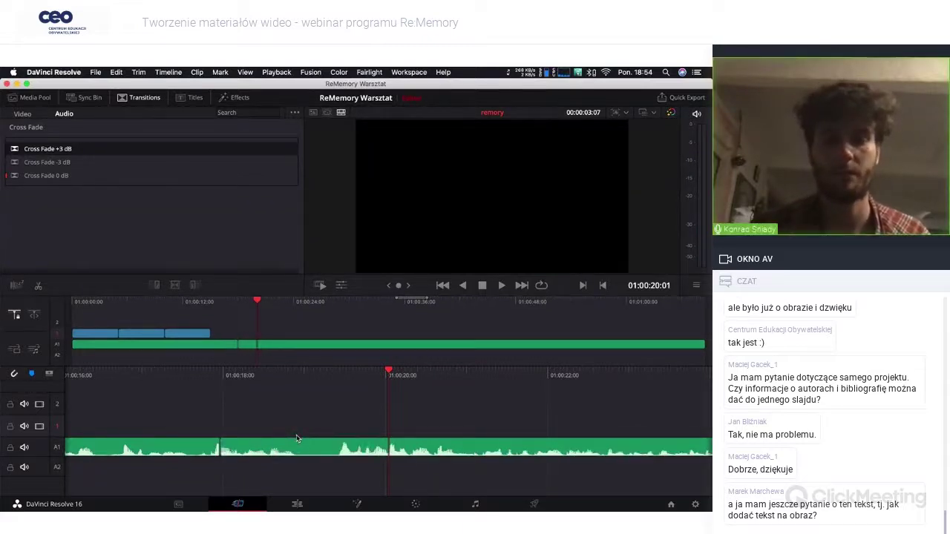
pyautogui.click(23, 114)
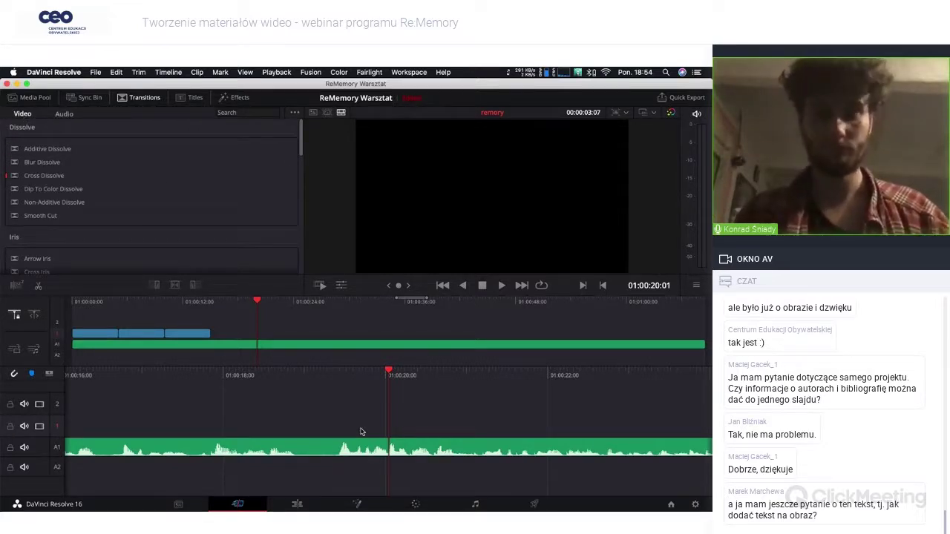
pyautogui.moveTo(705, 278)
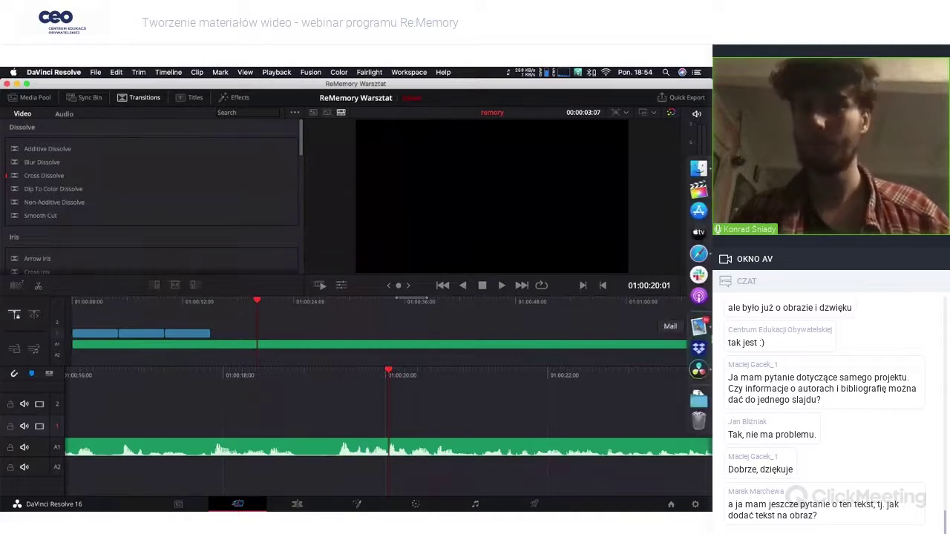
pyautogui.click(698, 253)
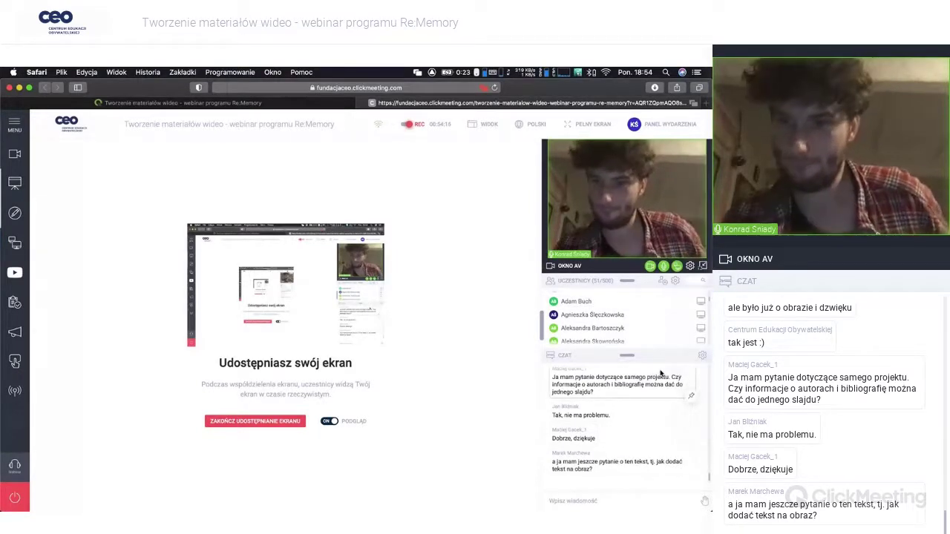
pyautogui.scroll(3, 652, 378)
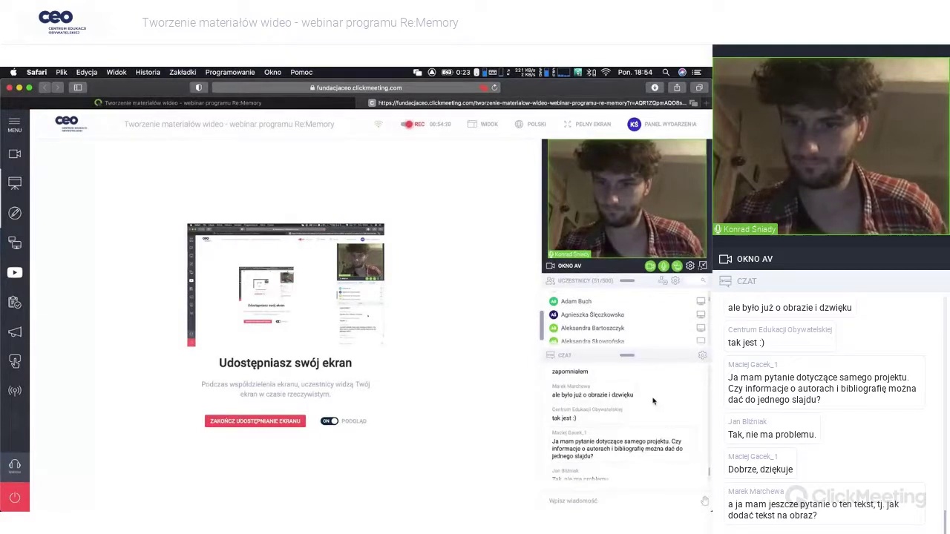
pyautogui.scroll(2, 652, 401)
pyautogui.scroll(-5, 652, 402)
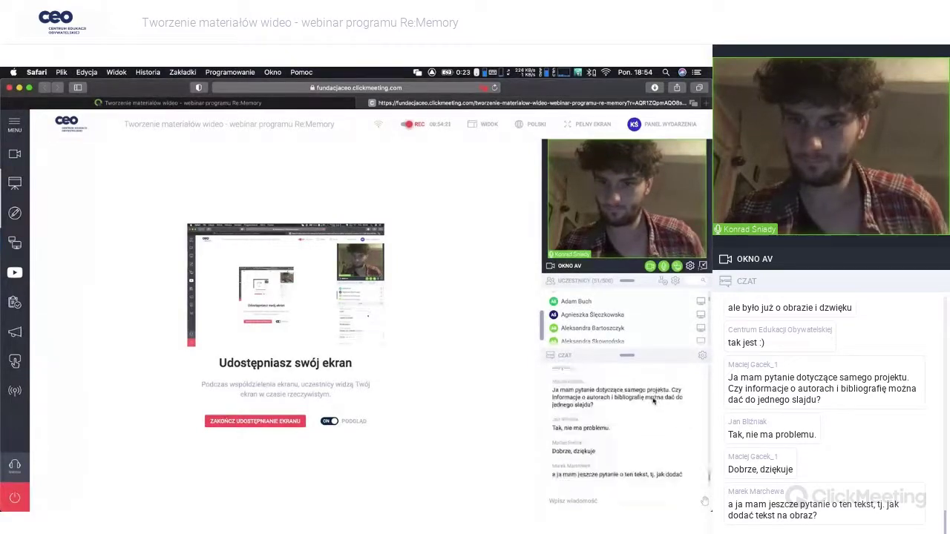
pyautogui.moveTo(698, 369)
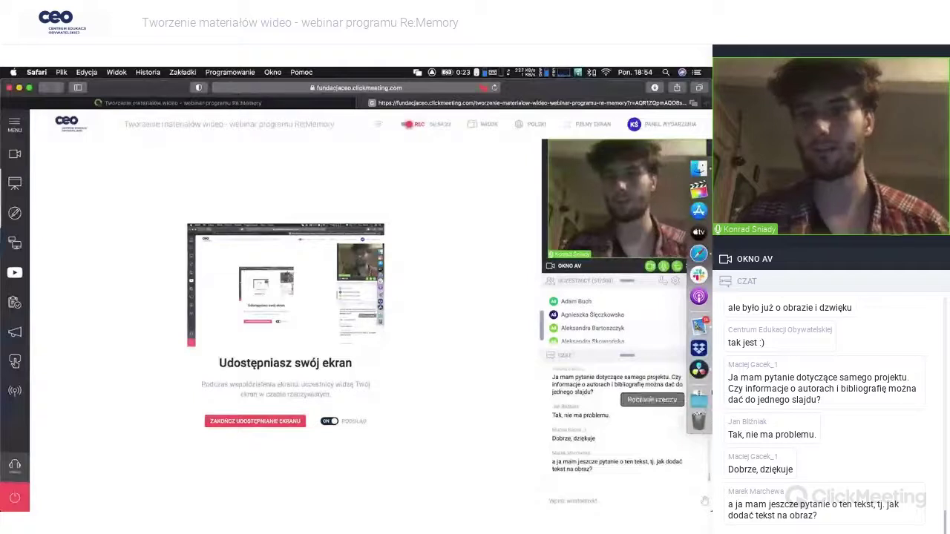
pyautogui.click(698, 369)
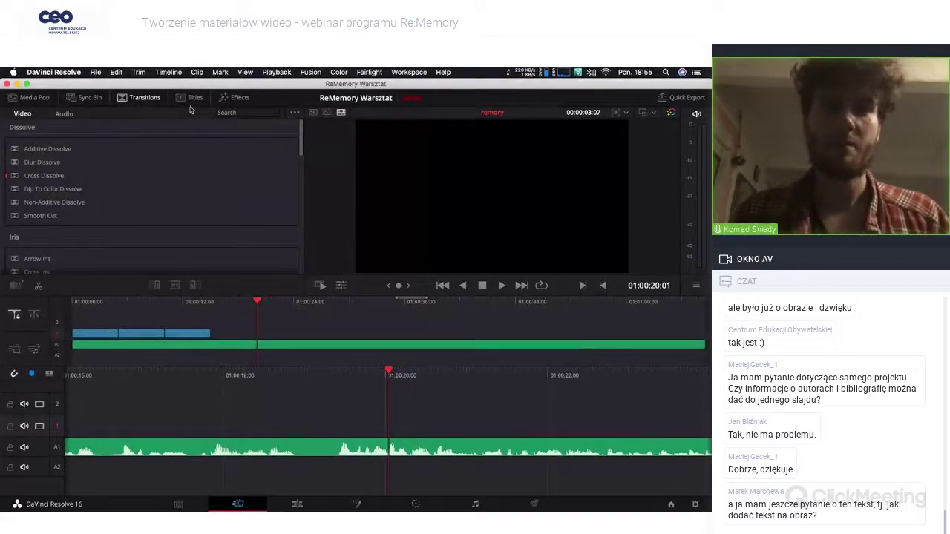
pyautogui.click(196, 98)
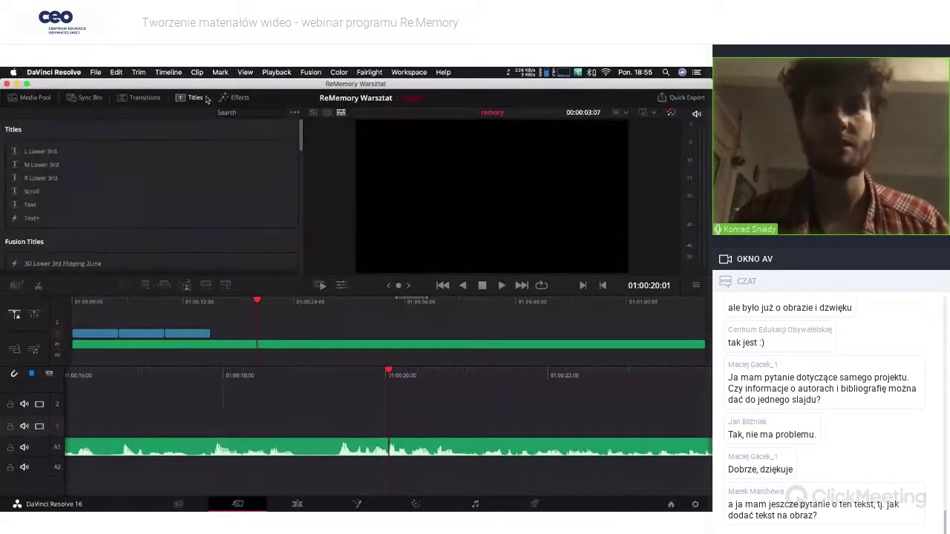
pyautogui.click(239, 98)
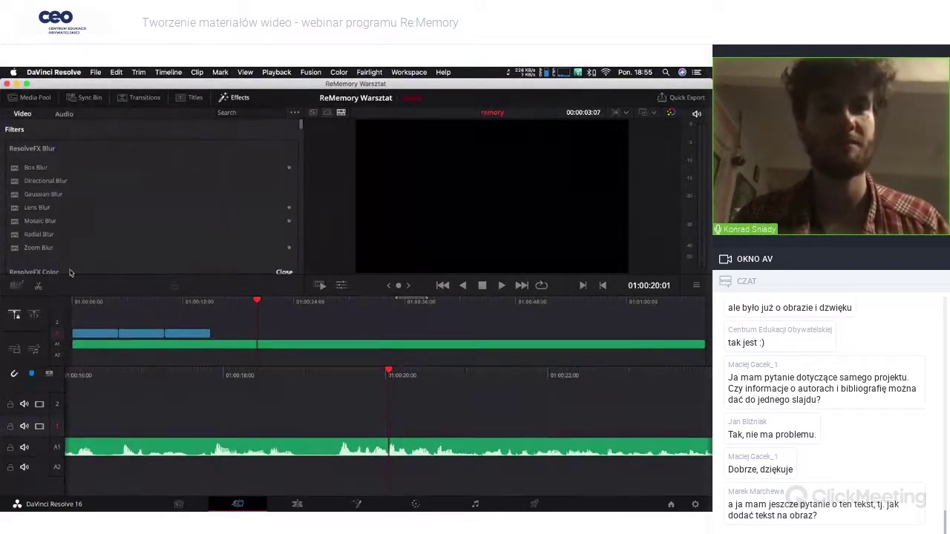
pyautogui.scroll(-5, 68, 210)
pyautogui.scroll(-5, 68, 210)
pyautogui.scroll(-5, 69, 211)
pyautogui.scroll(-4, 69, 211)
pyautogui.scroll(-4, 70, 211)
pyautogui.scroll(-4, 70, 210)
pyautogui.scroll(-4, 72, 211)
pyautogui.scroll(-3, 71, 210)
pyautogui.scroll(-3, 71, 211)
pyautogui.scroll(-3, 71, 211)
pyautogui.scroll(-3, 71, 211)
pyautogui.scroll(10, 71, 211)
pyautogui.scroll(10, 71, 211)
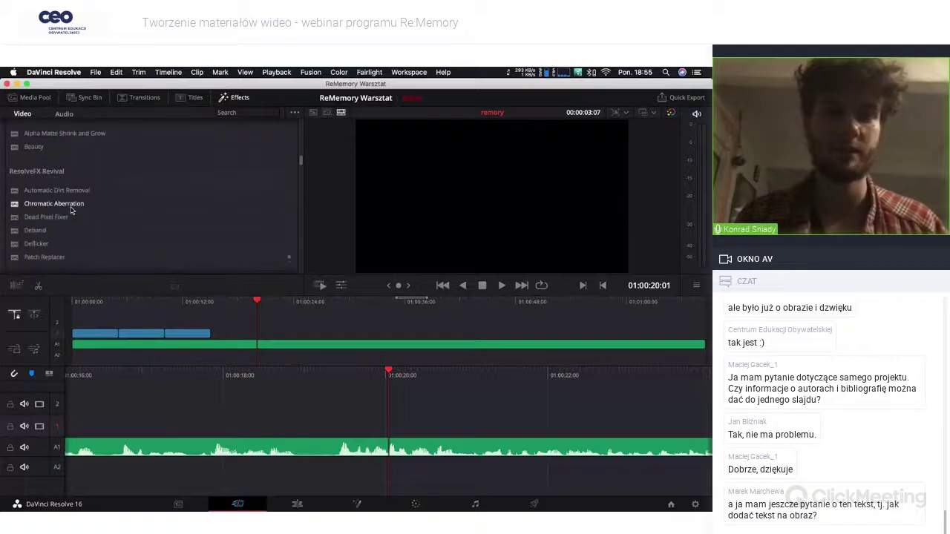
pyautogui.scroll(10, 71, 210)
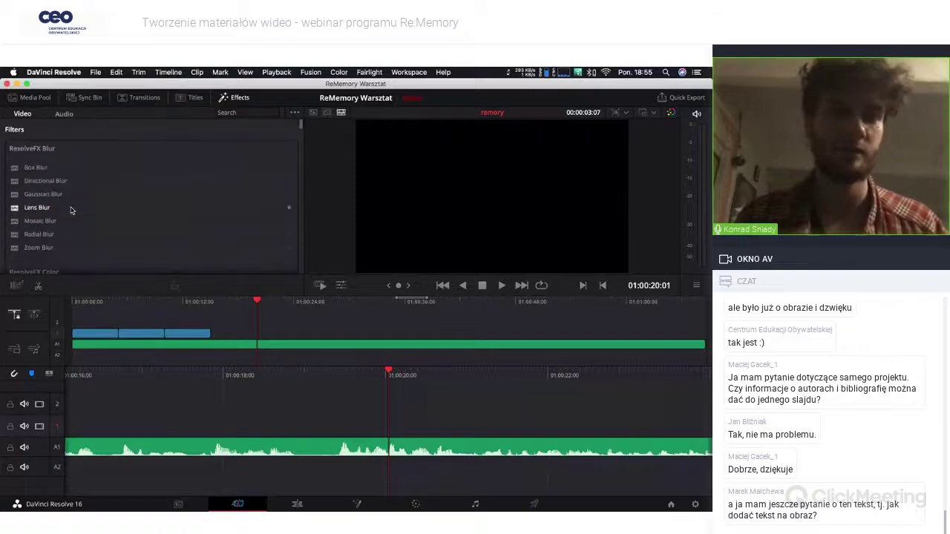
pyautogui.click(194, 98)
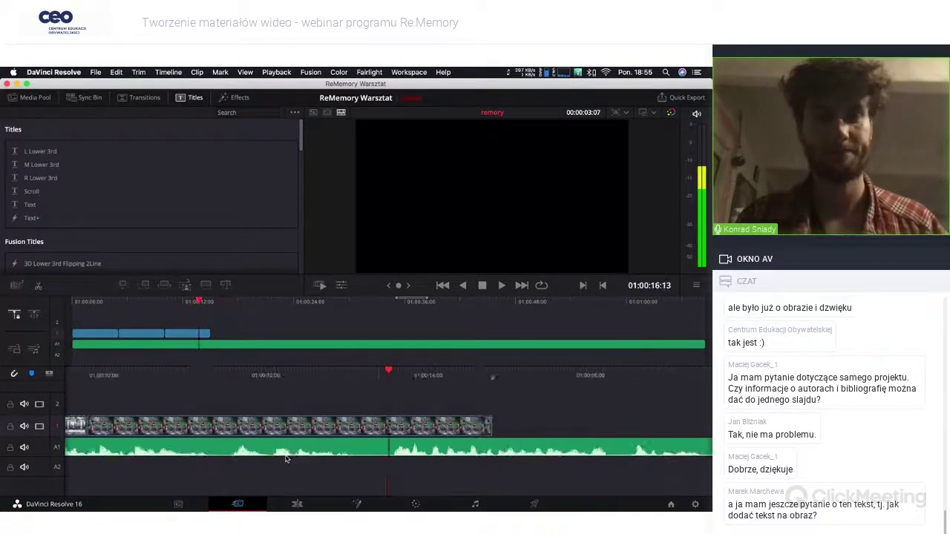
pyautogui.press('Home')
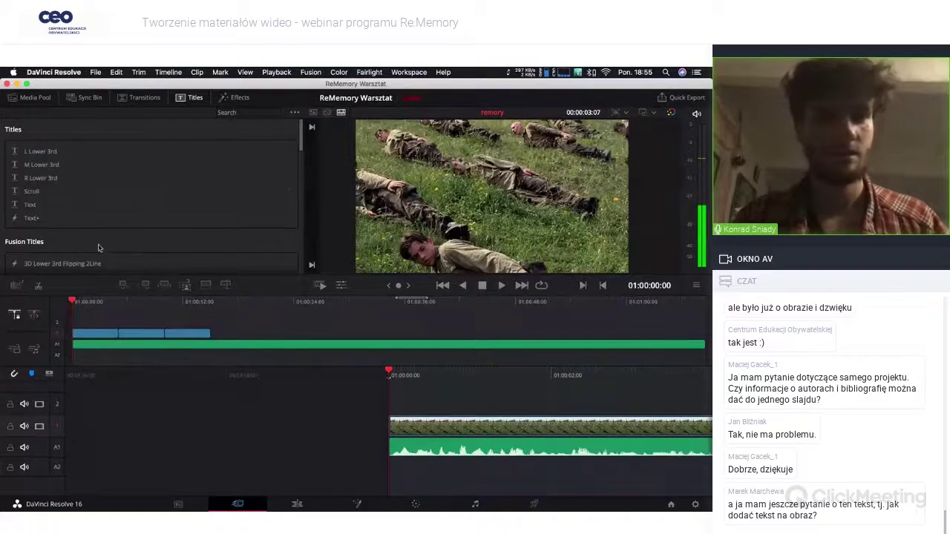
pyautogui.scroll(-3, 33, 207)
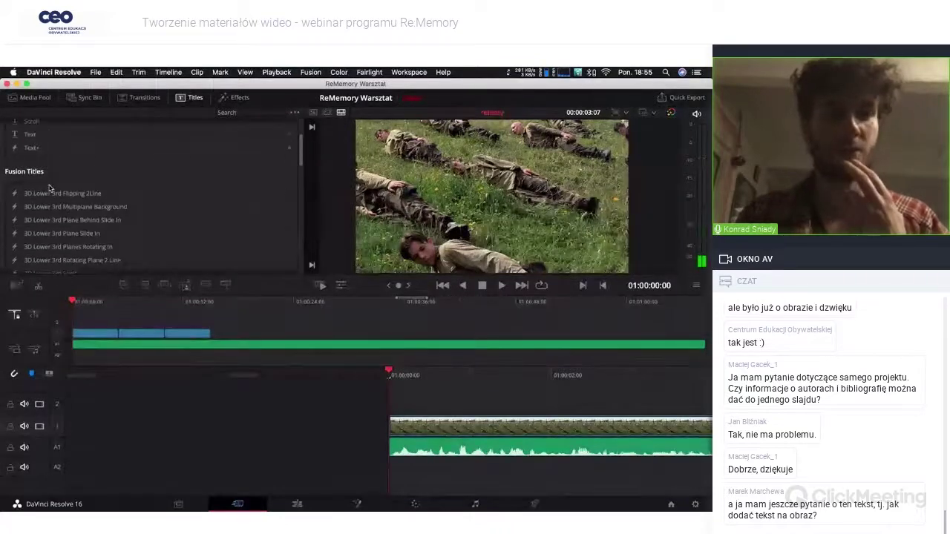
pyautogui.scroll(-3, 49, 189)
pyautogui.scroll(-3, 50, 189)
pyautogui.scroll(-3, 56, 200)
pyautogui.scroll(-3, 65, 219)
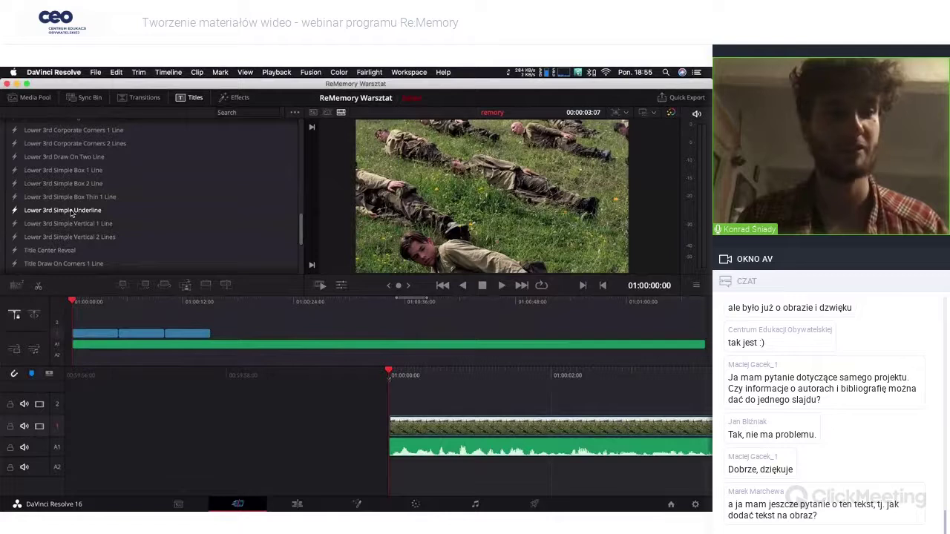
pyautogui.scroll(2, 63, 193)
pyautogui.scroll(5, 52, 171)
pyautogui.scroll(5, 44, 193)
pyautogui.scroll(5, 37, 215)
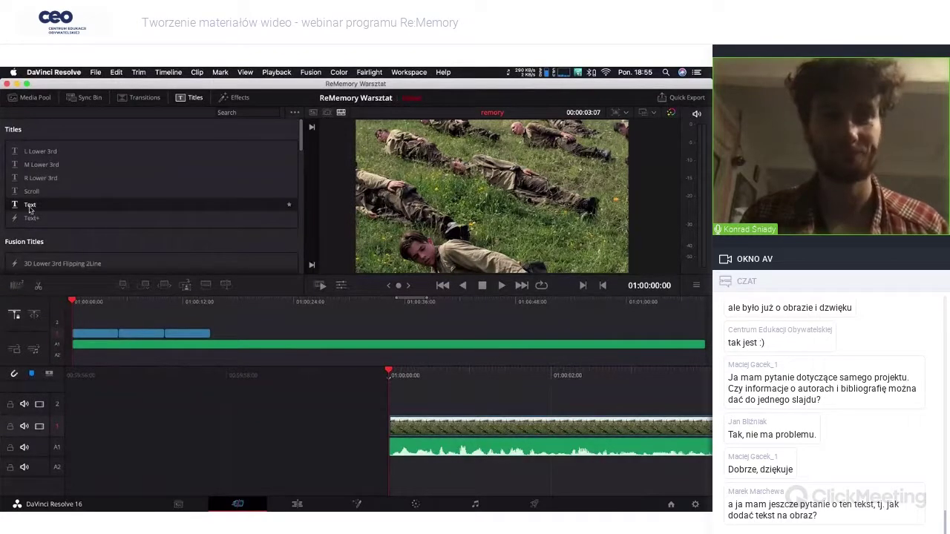
# Step: Place a Text title on V2 at the timeline start and lower its opacity with the viewer's Composite controls
pyautogui.moveTo(143, 224)
pyautogui.mouseDown()
pyautogui.moveTo(96, 323)
pyautogui.moveTo(72, 326)
pyautogui.moveTo(400, 403)
pyautogui.moveTo(168, 401)
pyautogui.mouseUp()
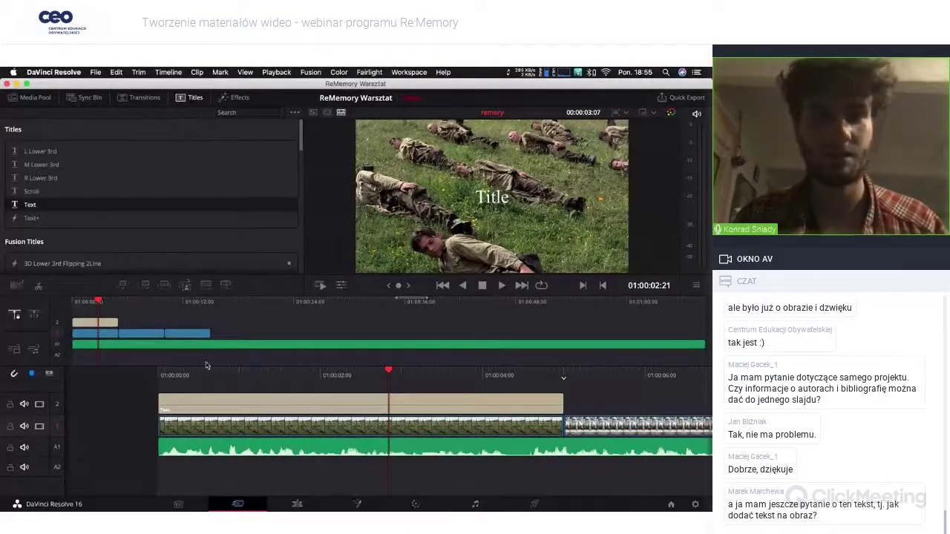
pyautogui.click(252, 411)
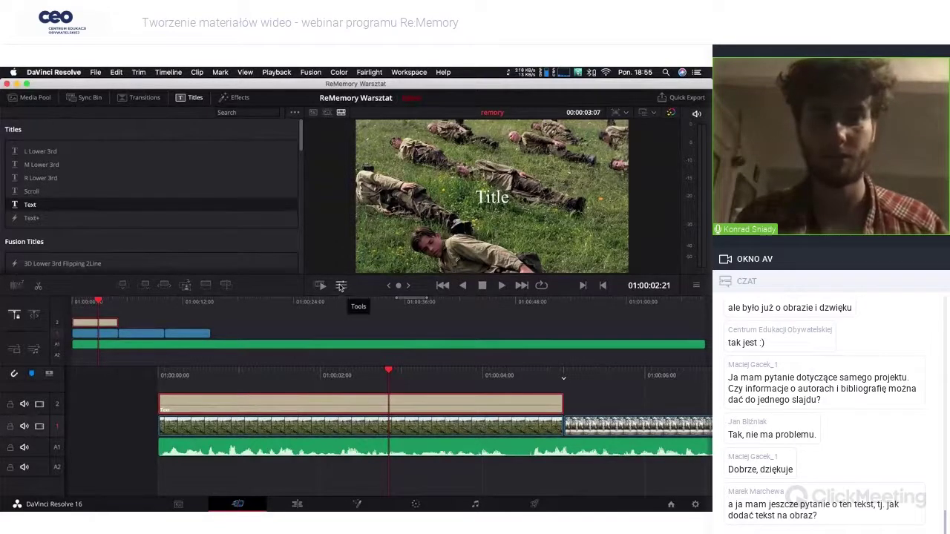
pyautogui.click(340, 286)
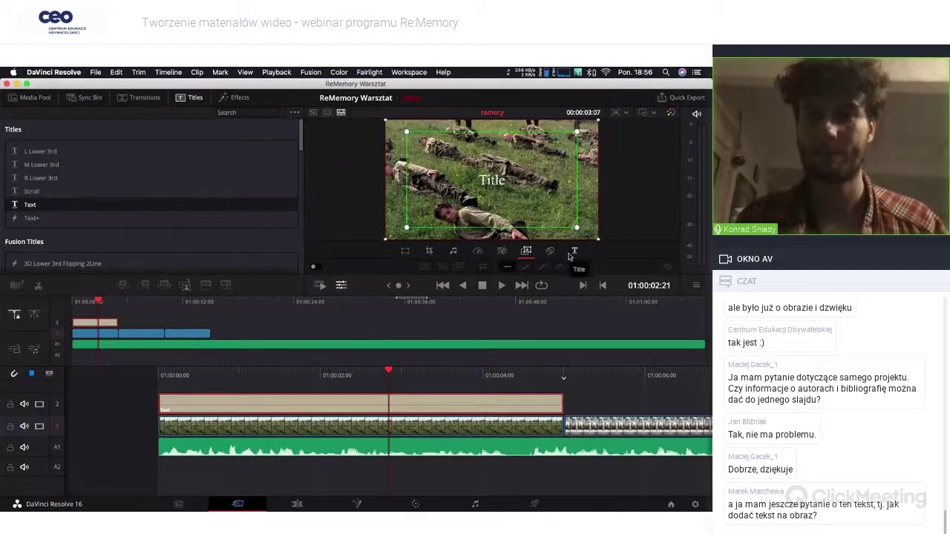
pyautogui.click(549, 251)
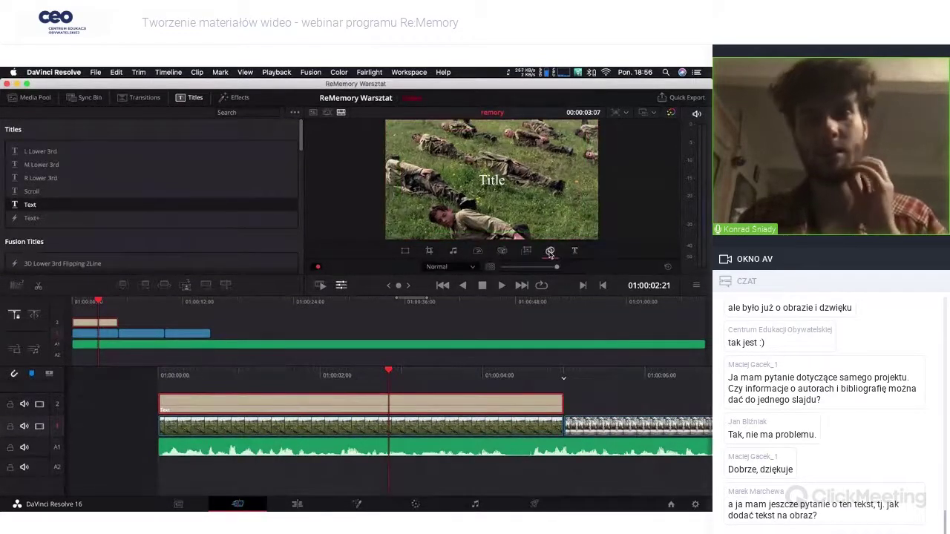
pyautogui.moveTo(557, 267)
pyautogui.mouseDown()
pyautogui.moveTo(529, 267)
pyautogui.moveTo(540, 272)
pyautogui.mouseUp()
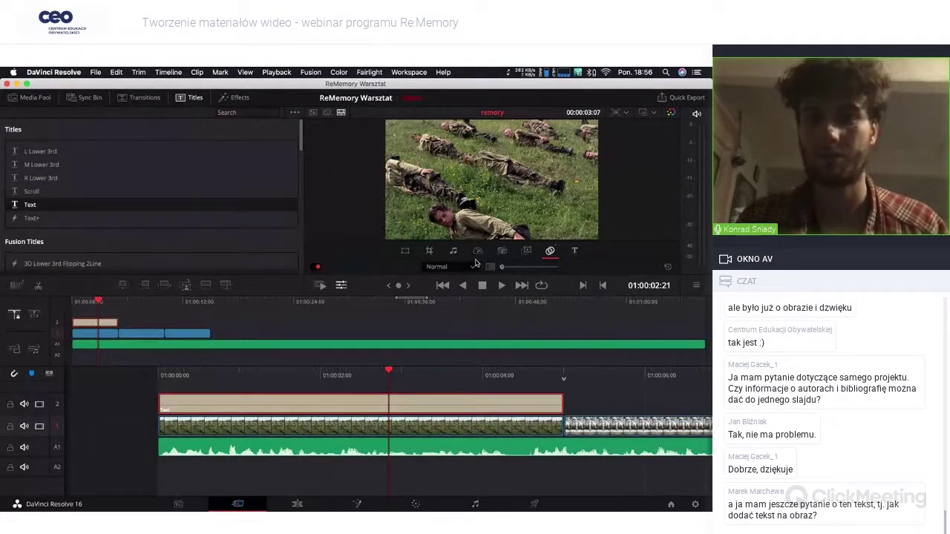
pyautogui.click(574, 253)
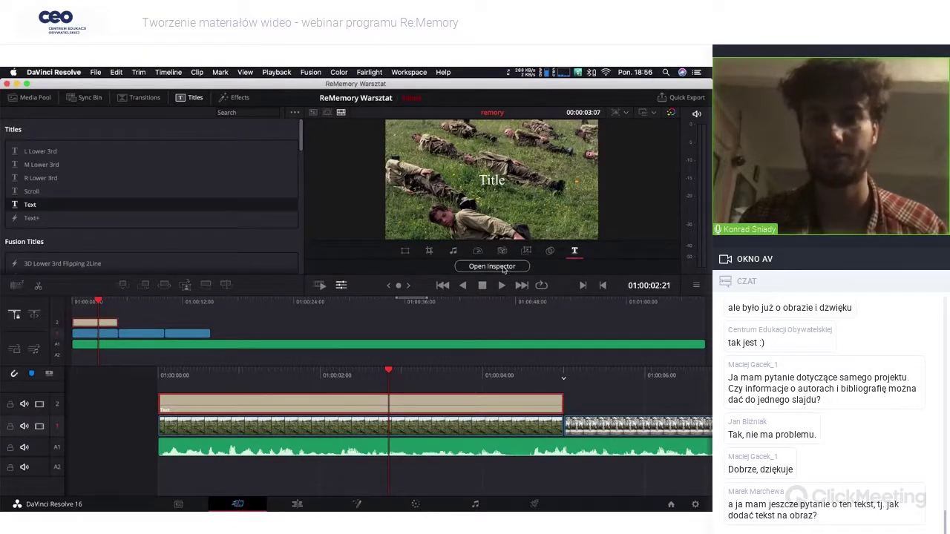
# Step: In the Inspector, replace the placeholder 'Title' with 'Obóz militarny pod Budapesztem'
pyautogui.click(503, 267)
pyautogui.moveTo(334, 150); pyautogui.dragTo(120, 107)
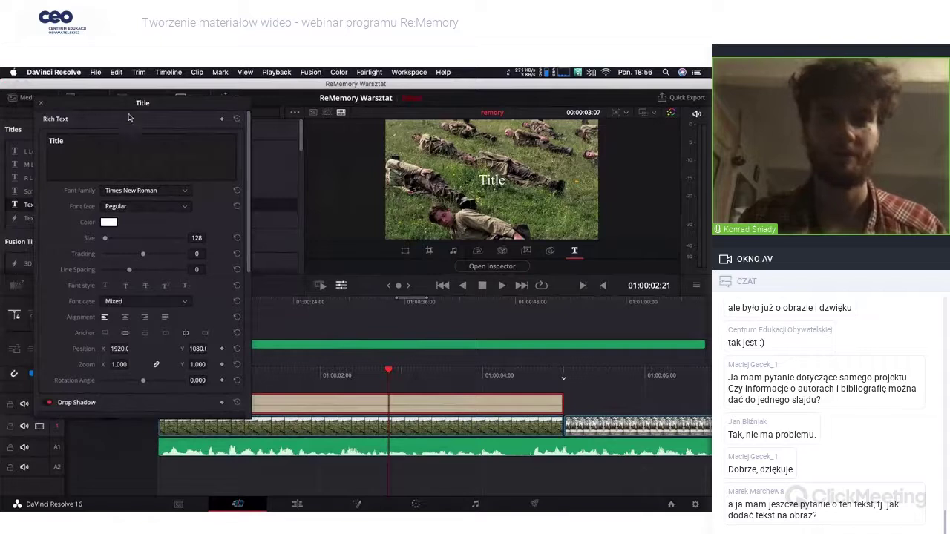
pyautogui.moveTo(128, 106); pyautogui.dragTo(161, 106)
pyautogui.doubleClick(83, 142)
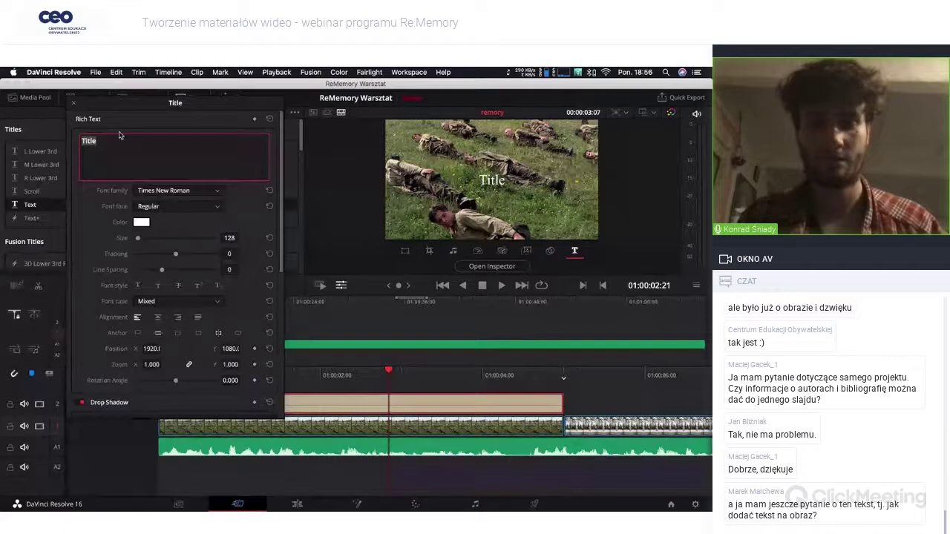
pyautogui.write('Obóz militarny ')
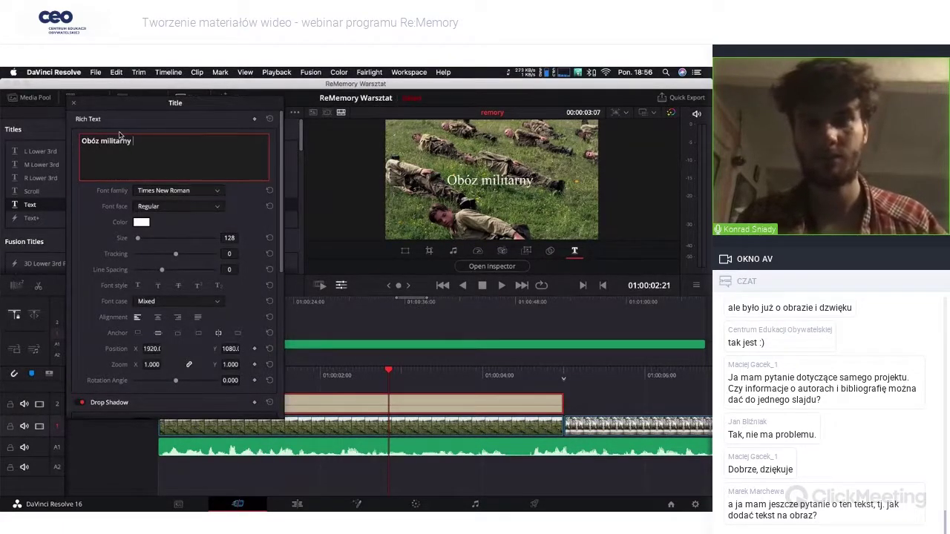
pyautogui.write('pod')
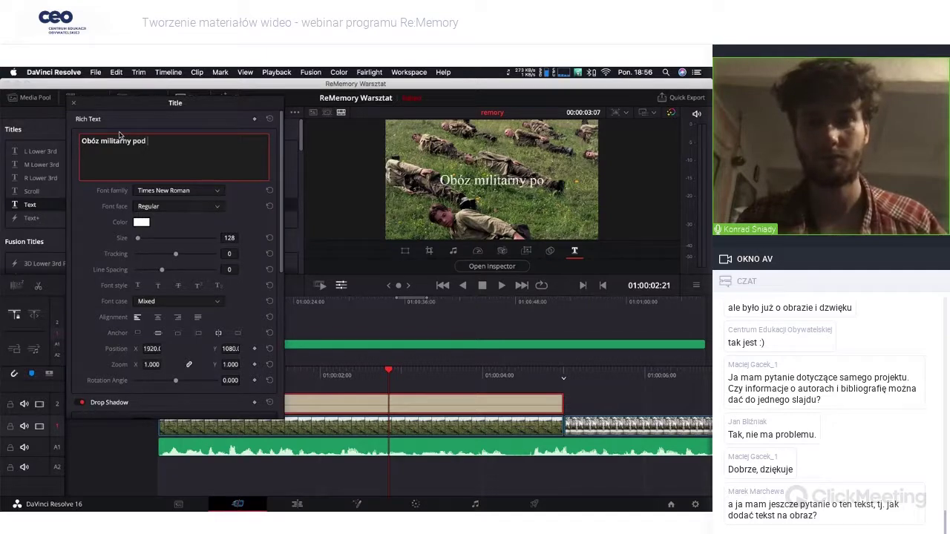
pyautogui.write(' B')
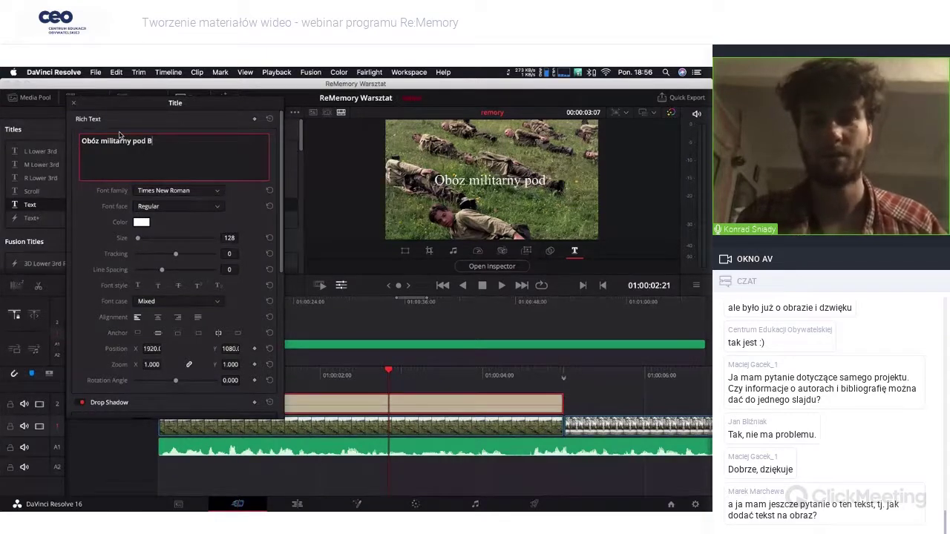
pyautogui.write('udapesztem')
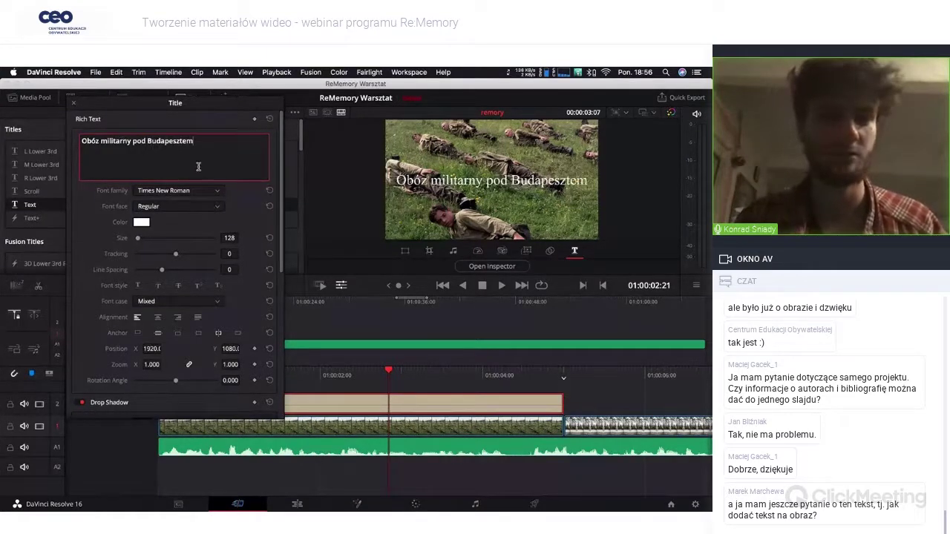
# Step: Set the caption's font to Helvetica Bold at size 115
pyautogui.press('super+a')
pyautogui.click(206, 190)
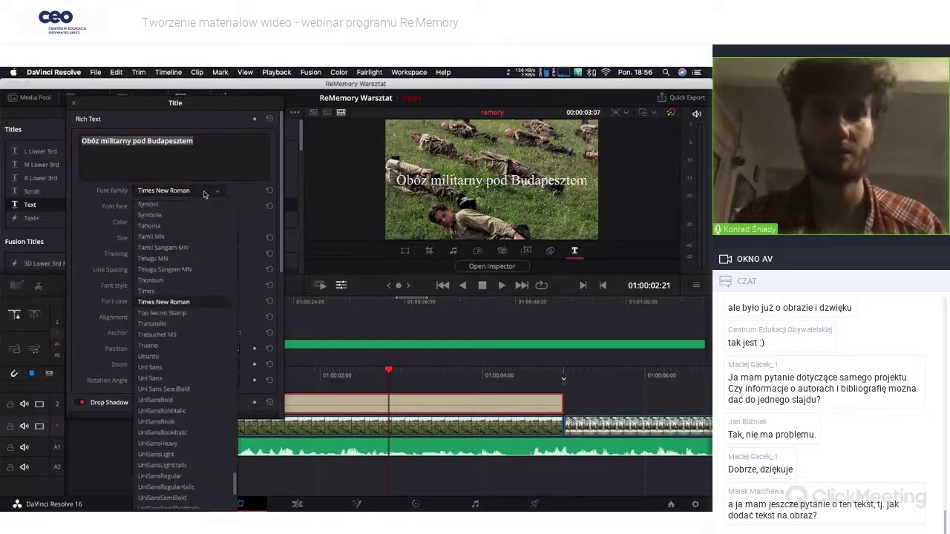
pyautogui.click(198, 226)
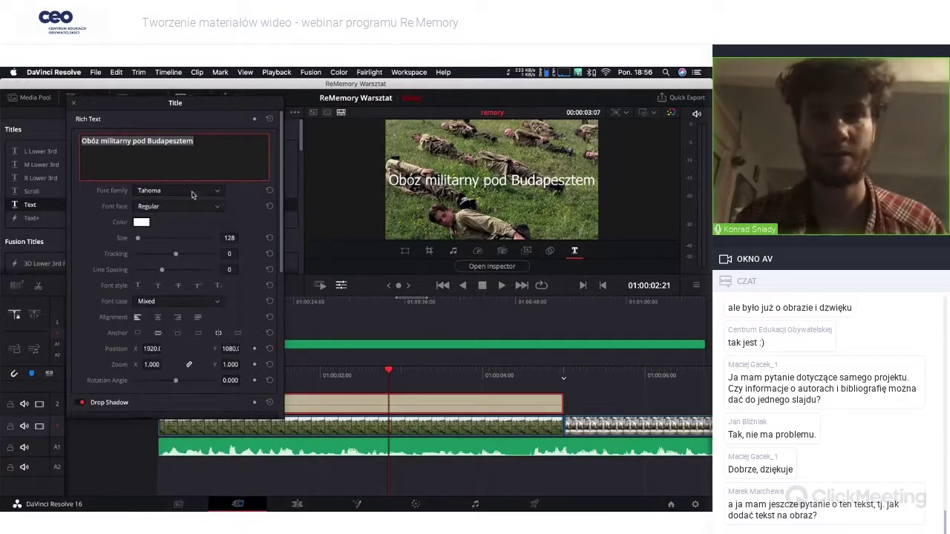
pyautogui.click(191, 194)
pyautogui.scroll(15, 165, 290)
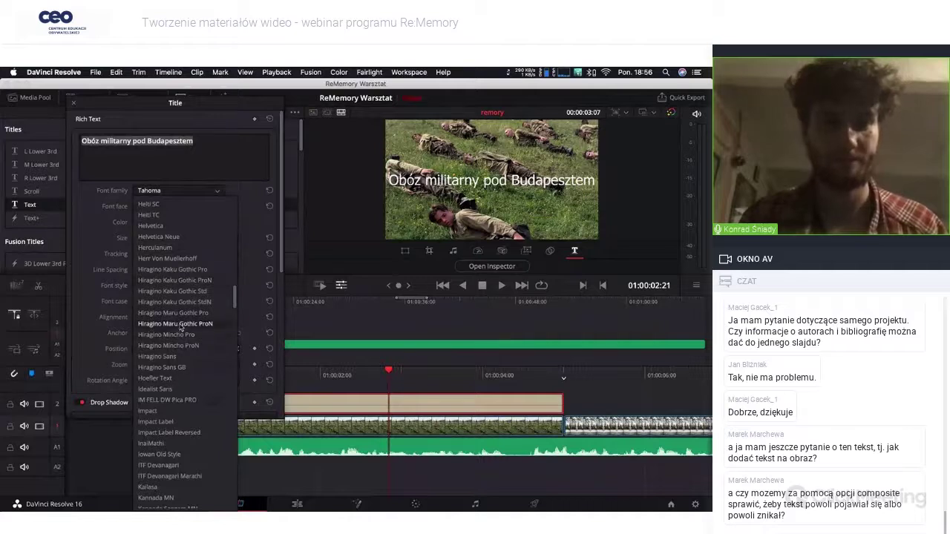
pyautogui.click(151, 226)
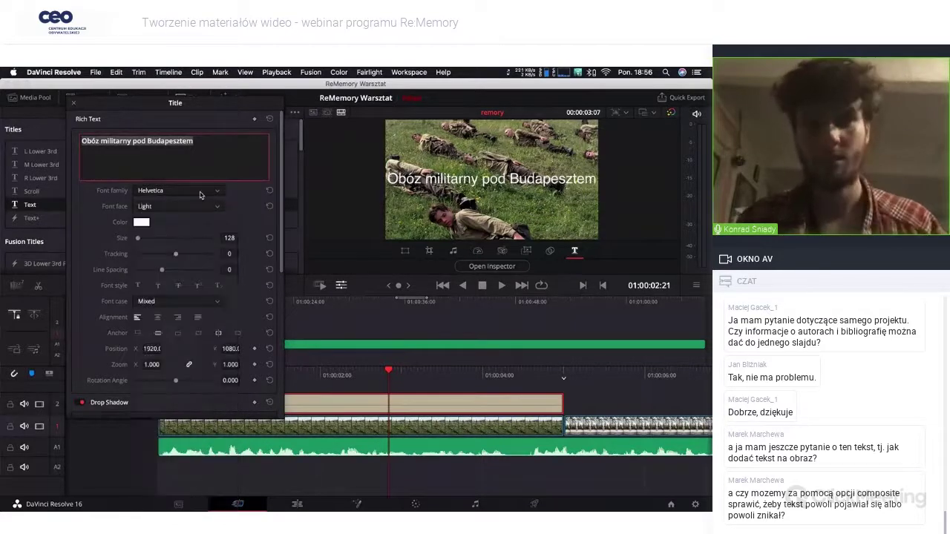
pyautogui.moveTo(231, 238); pyautogui.dragTo(182, 231)
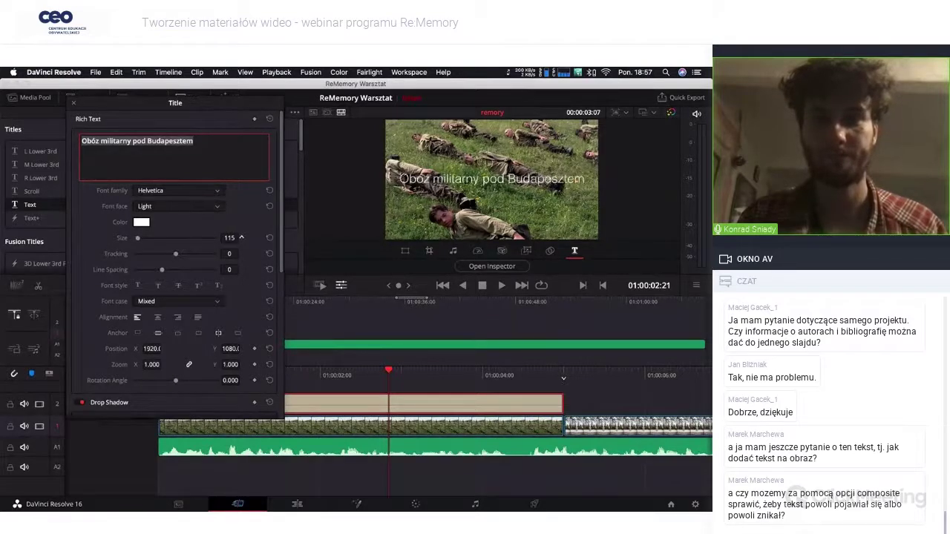
pyautogui.click(178, 206)
pyautogui.click(170, 242)
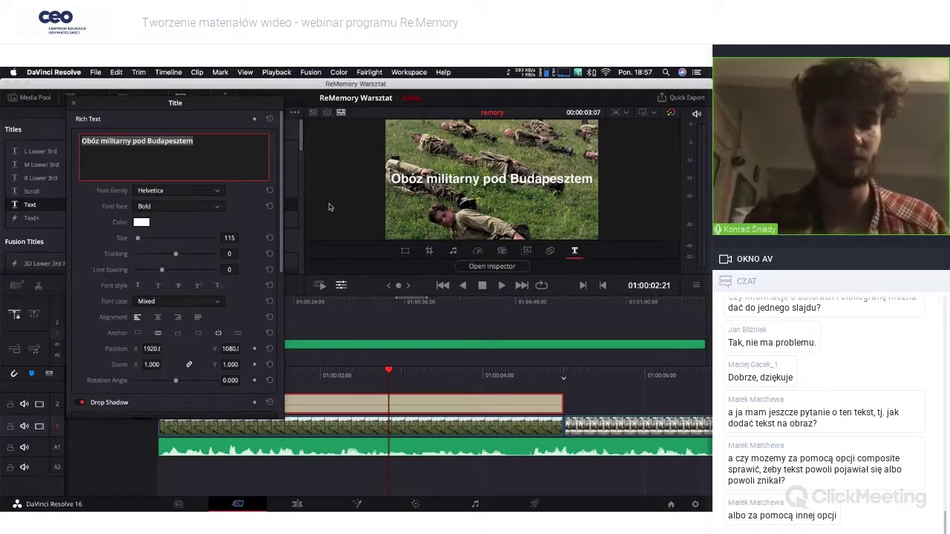
pyautogui.click(178, 218)
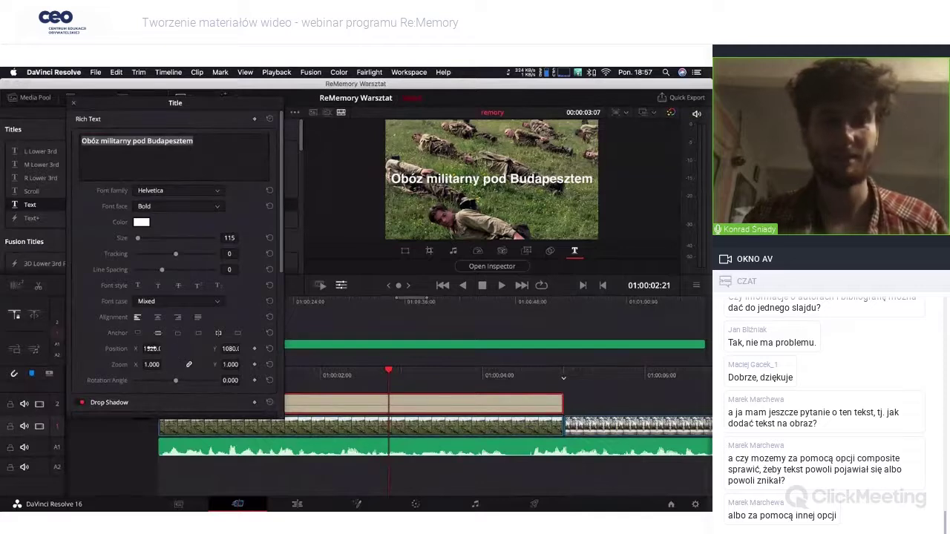
# Step: Set the caption's Position to X 2420, Y 175 and its Size to 82 in the Inspector
pyautogui.moveTo(152, 348)
pyautogui.mouseDown()
pyautogui.moveTo(133, 349)
pyautogui.moveTo(157, 349)
pyautogui.mouseUp()
pyautogui.moveTo(230, 349); pyautogui.dragTo(456, 384)
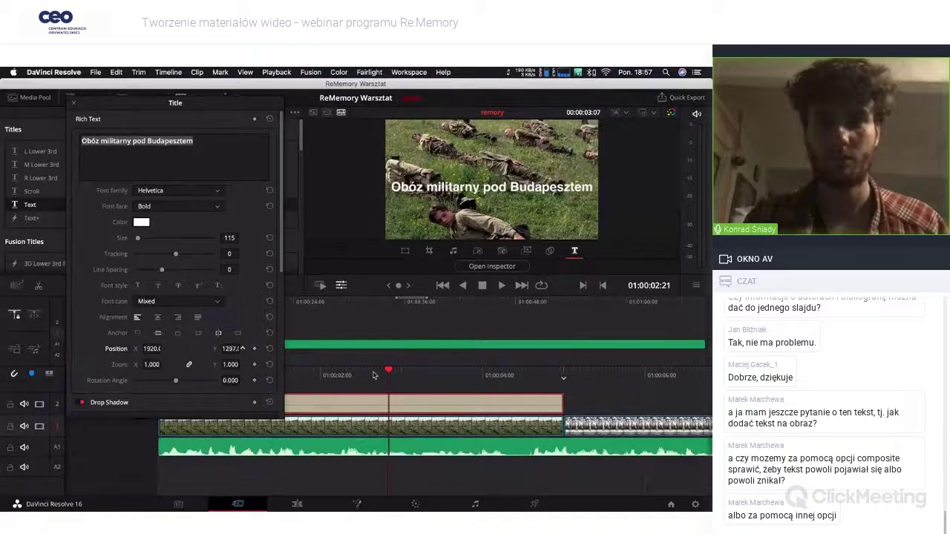
pyautogui.moveTo(456, 384); pyautogui.dragTo(230, 354)
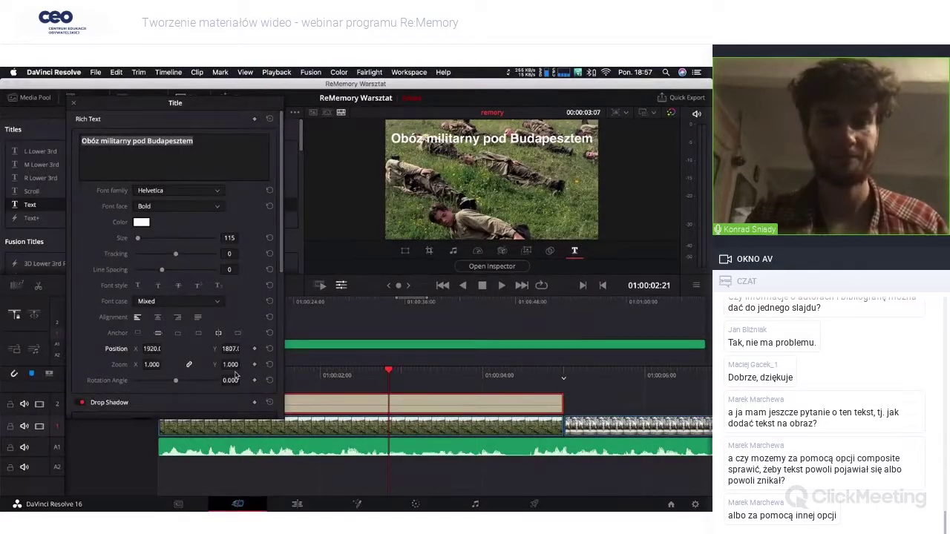
pyautogui.moveTo(242, 348)
pyautogui.mouseDown()
pyautogui.moveTo(230, 347)
pyautogui.moveTo(242, 348)
pyautogui.mouseUp()
pyautogui.write('325')
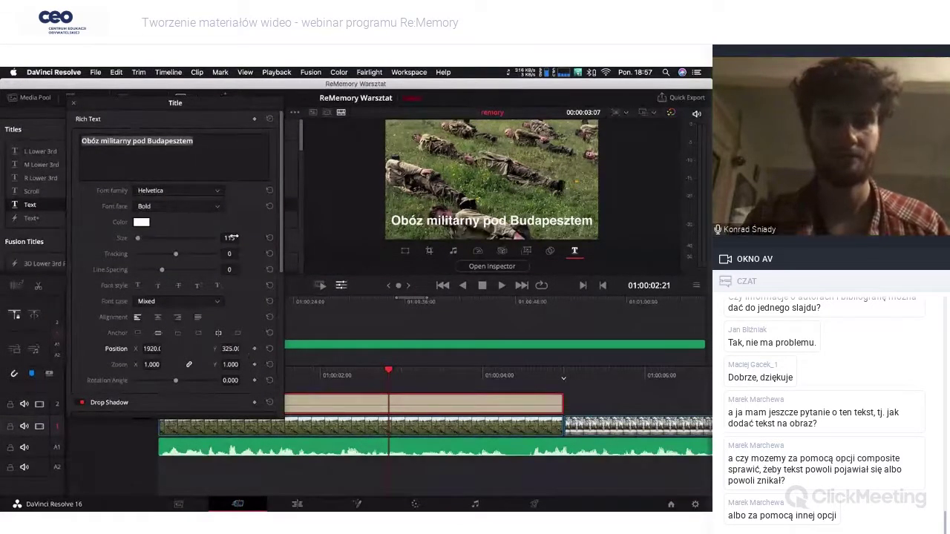
pyautogui.moveTo(230, 237); pyautogui.dragTo(231, 238)
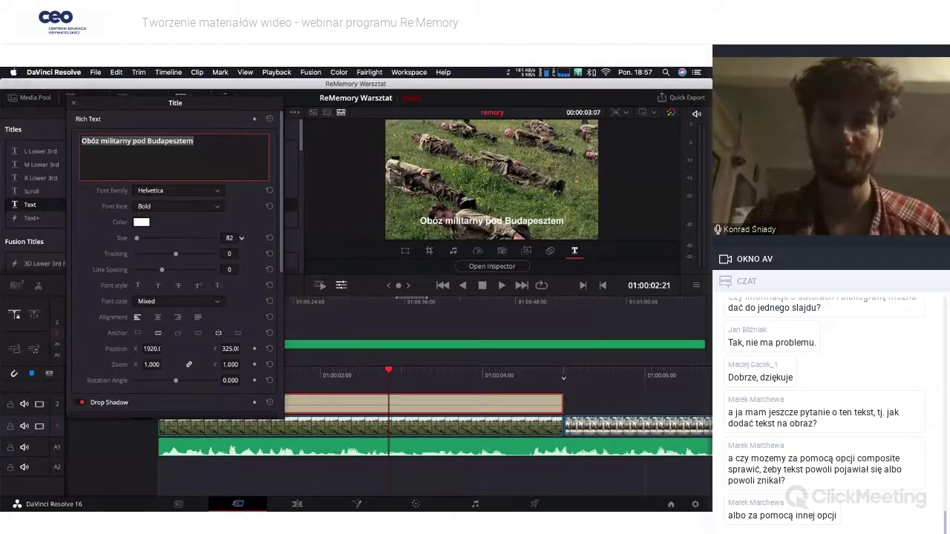
pyautogui.moveTo(152, 349); pyautogui.dragTo(391, 348)
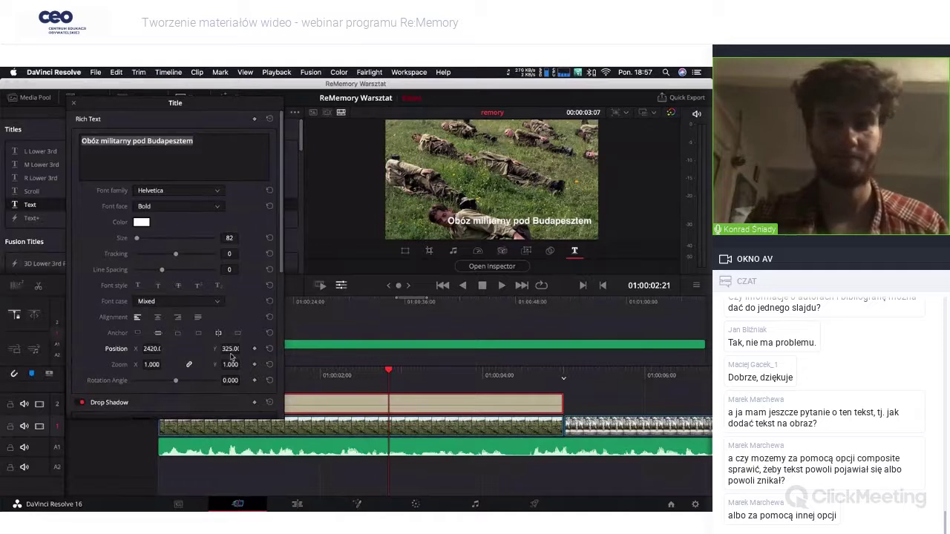
pyautogui.moveTo(230, 349); pyautogui.dragTo(242, 348)
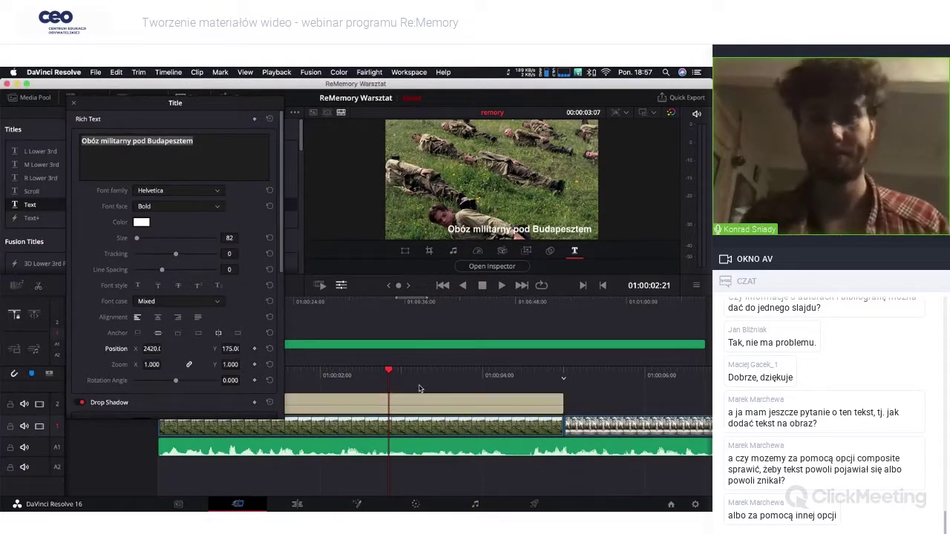
# Step: Preview the caption, then trim the V2 title's start to about two seconds in
pyautogui.click(74, 104)
pyautogui.press('Home')
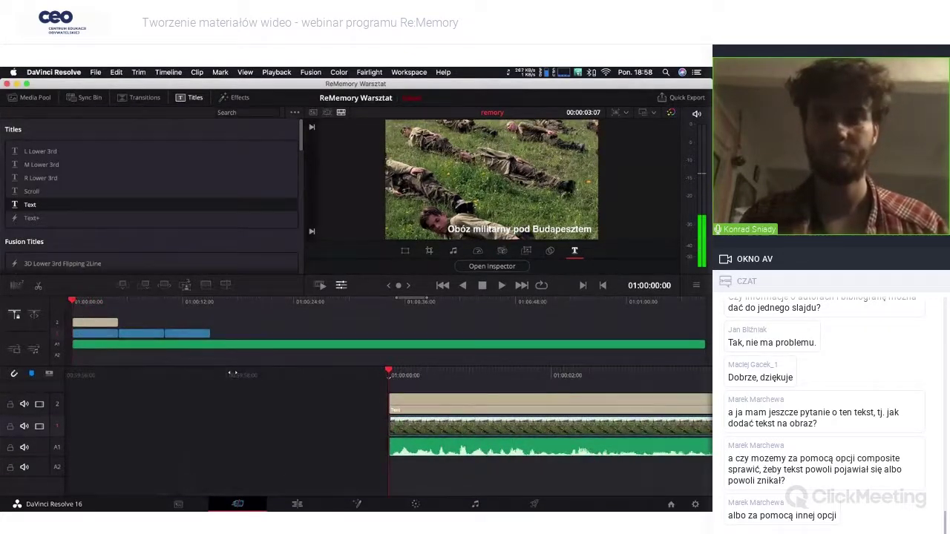
pyautogui.press('space')
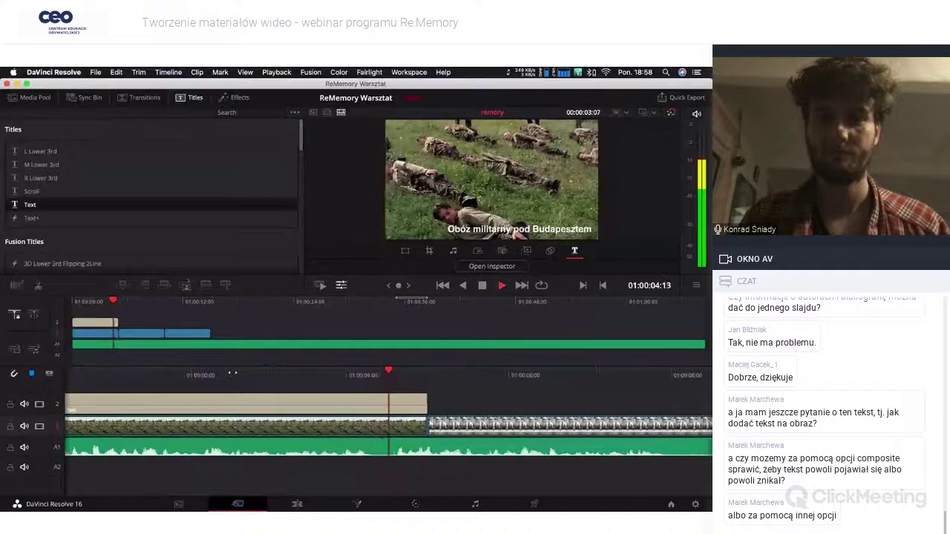
pyautogui.press('space')
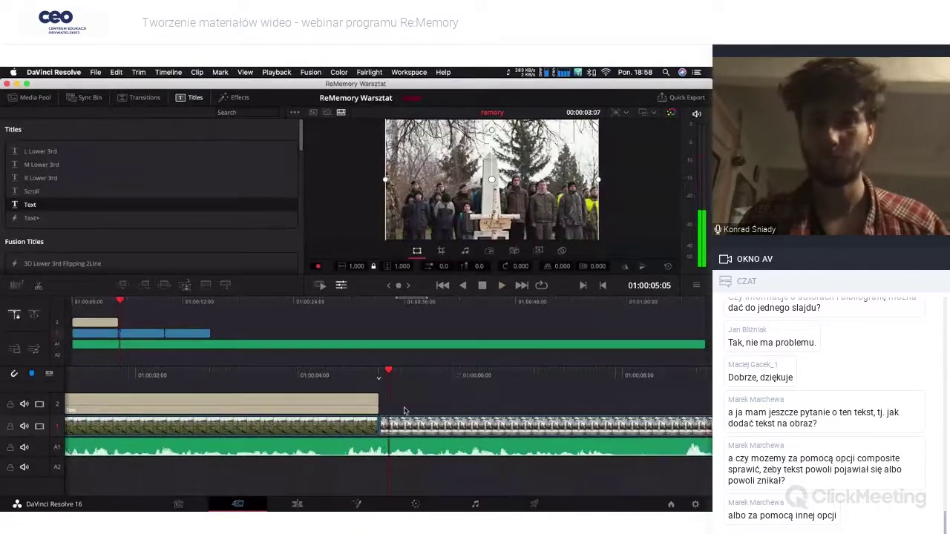
pyautogui.hscroll(-5, 404, 410)
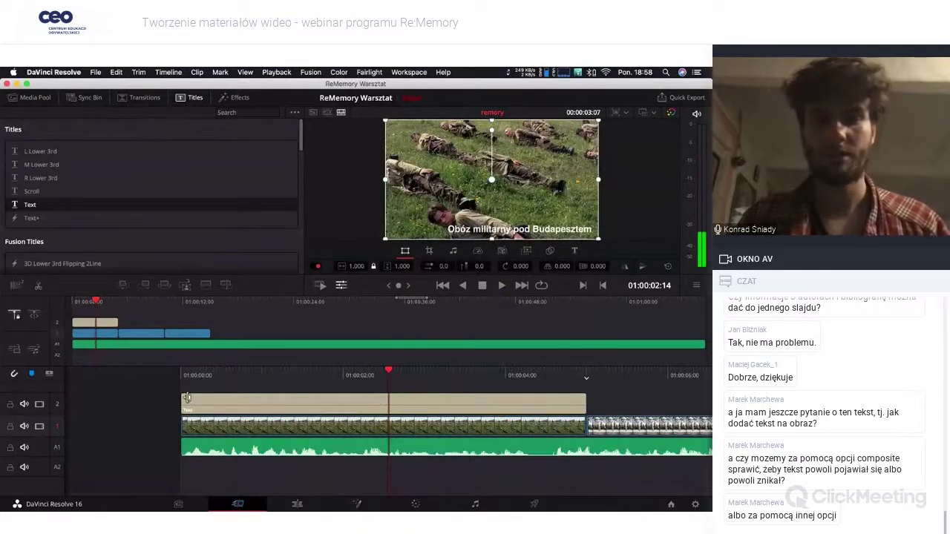
pyautogui.moveTo(183, 404); pyautogui.dragTo(385, 401)
# Step: Shorten the V2 title's end so it finishes before the next shot
pyautogui.press('Home')
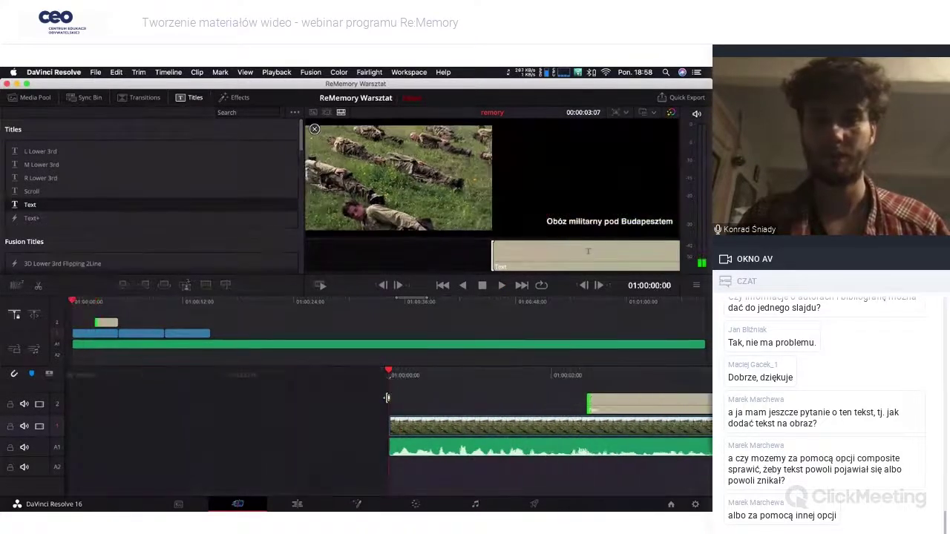
pyautogui.press('Down')
pyautogui.click(458, 398)
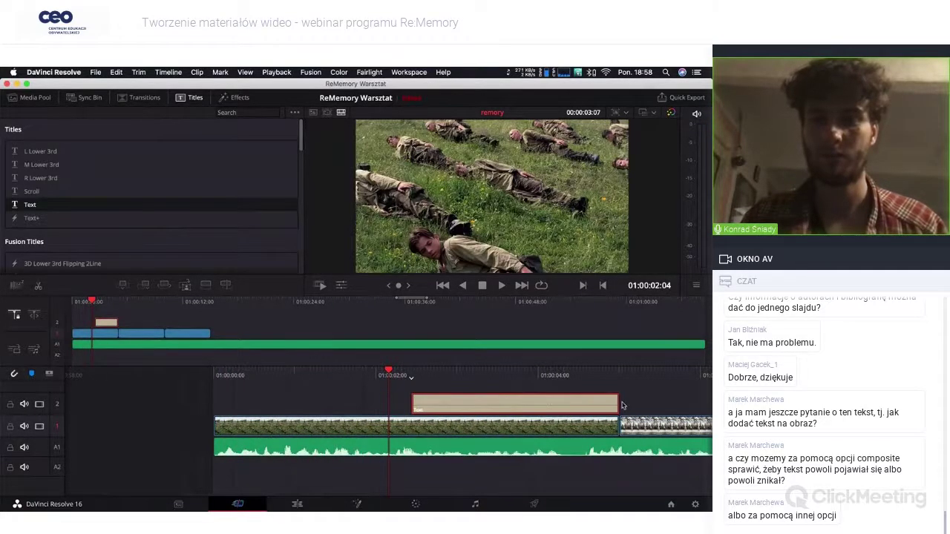
pyautogui.moveTo(620, 404); pyautogui.dragTo(550, 404)
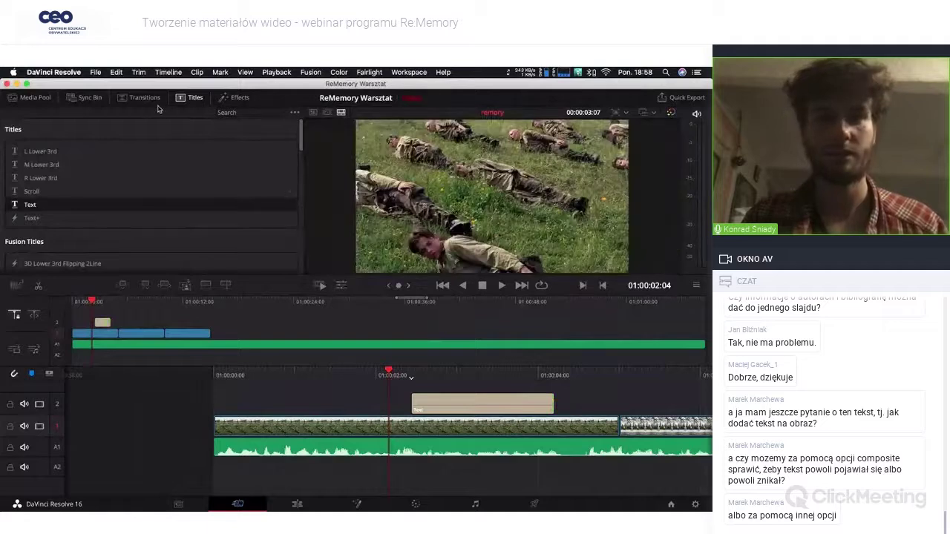
pyautogui.click(143, 97)
# Step: Add a Cross Dissolve to the start of the V2 title and preview the fade-in
pyautogui.moveTo(60, 176)
pyautogui.mouseDown()
pyautogui.moveTo(450, 428)
pyautogui.moveTo(458, 401)
pyautogui.mouseUp()
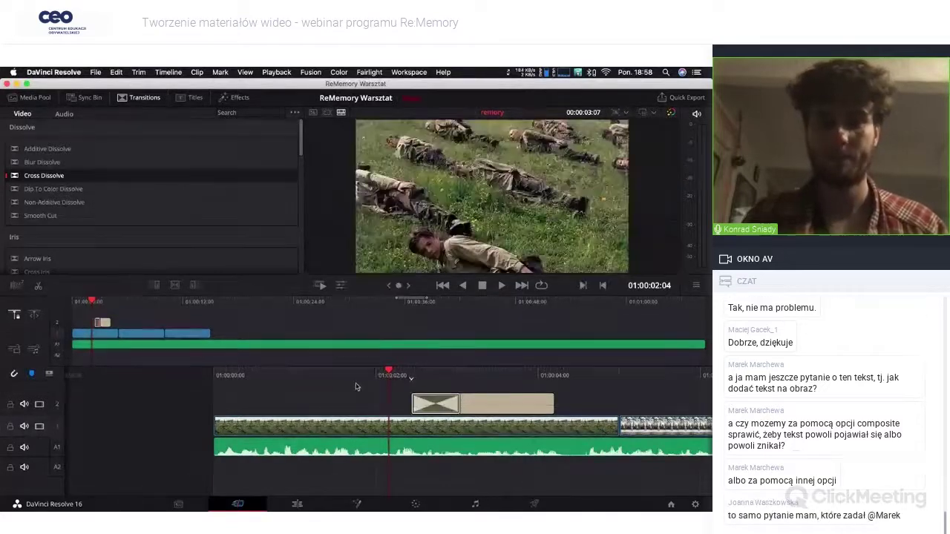
pyautogui.press('Home')
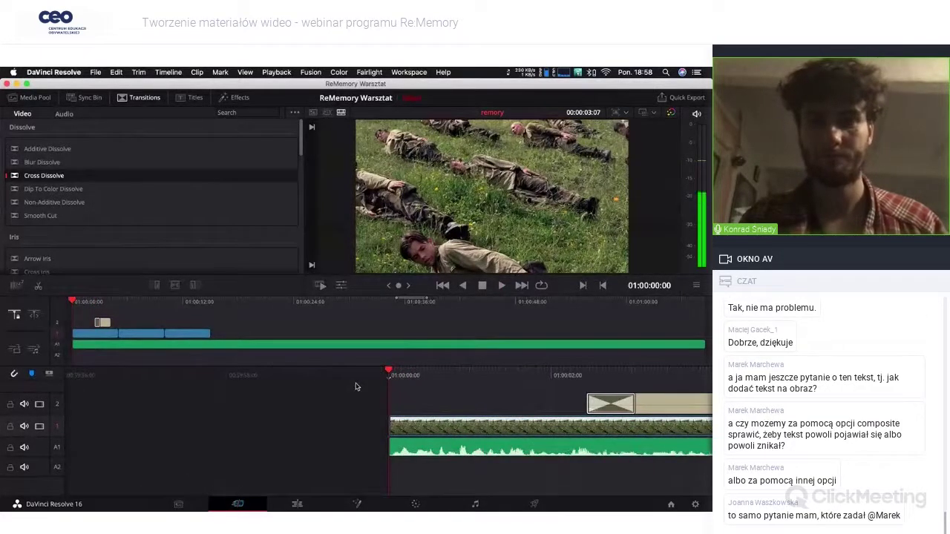
pyautogui.press('space')
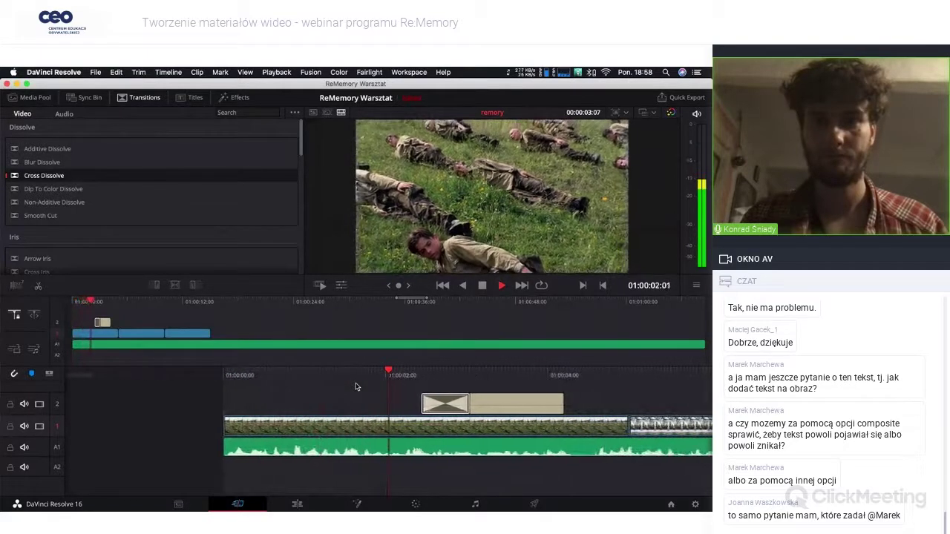
pyautogui.press('space')
pyautogui.press('Left')
pyautogui.press('Left')
pyautogui.press('Left')
pyautogui.press('Left')
pyautogui.press('Right')
pyautogui.press('Right')
pyautogui.press('Right')
pyautogui.press('Right')
pyautogui.press('Right')
pyautogui.press('Right')
pyautogui.press('Right')
pyautogui.press('Right')
pyautogui.press('Right')
pyautogui.press('Right')
pyautogui.press('Right')
pyautogui.press('Right')
pyautogui.press('Right')
pyautogui.press('Right')
pyautogui.press('Right')
pyautogui.press('Right')
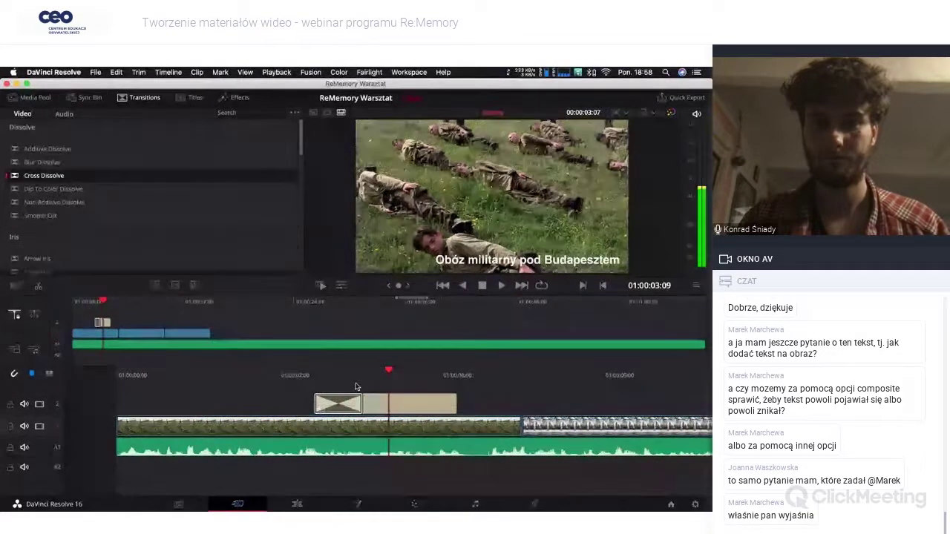
pyautogui.press('Right')
pyautogui.press('Right')
pyautogui.press('Right')
pyautogui.press('Right')
pyautogui.press('Right')
pyautogui.press('Right')
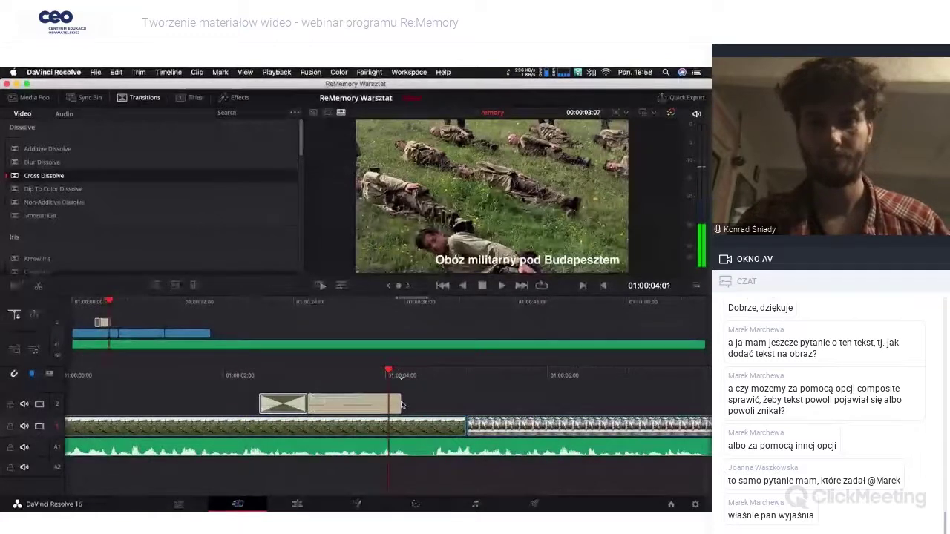
# Step: Extend the title's end to the cut at the first V1 clip and play it back
pyautogui.moveTo(402, 405); pyautogui.dragTo(469, 405)
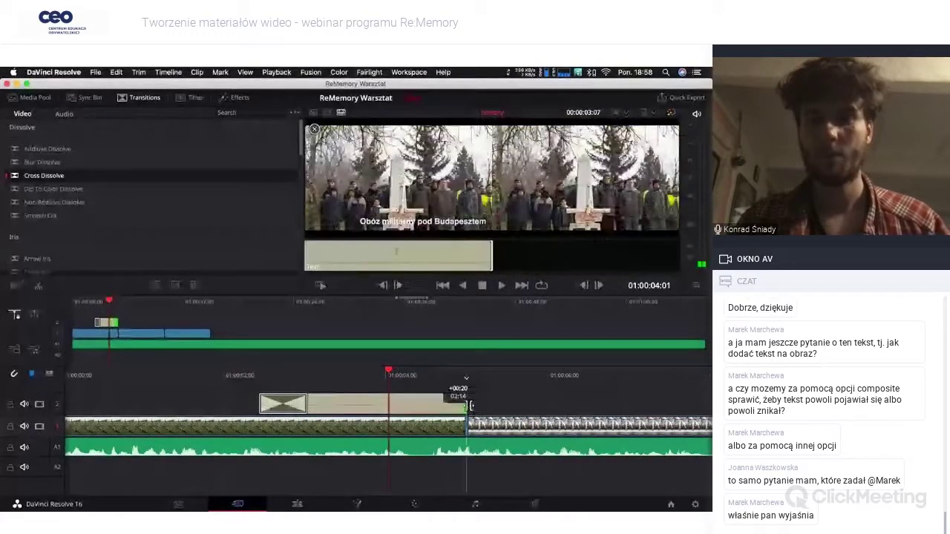
pyautogui.press('space')
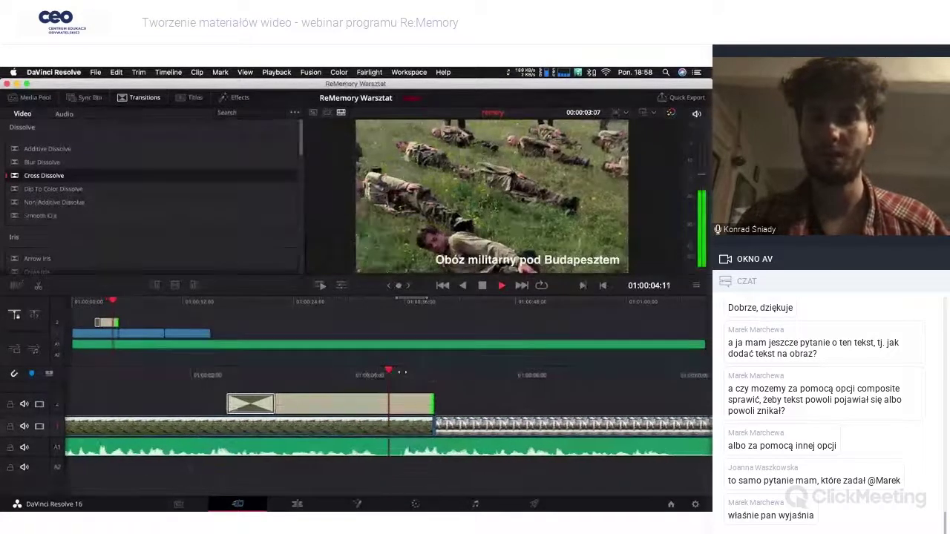
pyautogui.press('space')
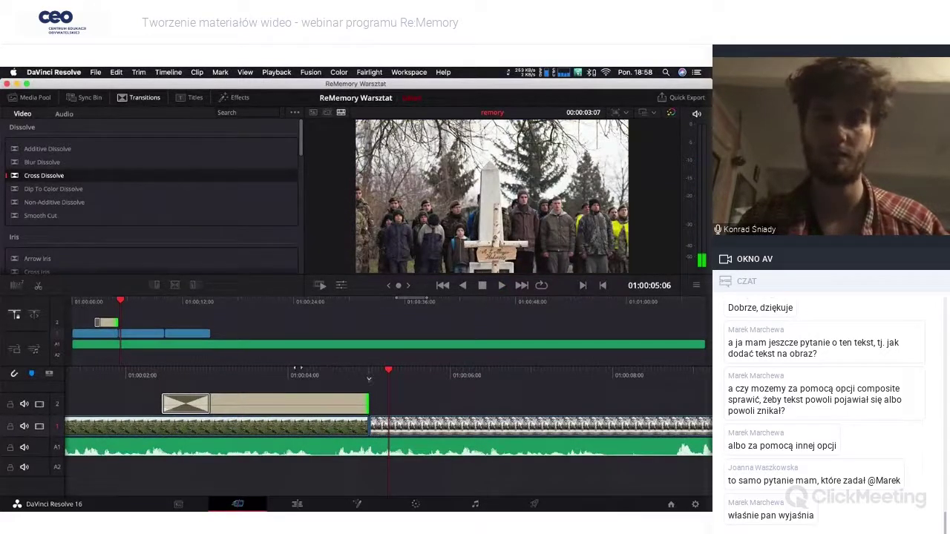
# Step: Add a short Cross Dissolve fade-out to the end of the V2 title
pyautogui.moveTo(40, 178); pyautogui.dragTo(355, 402)
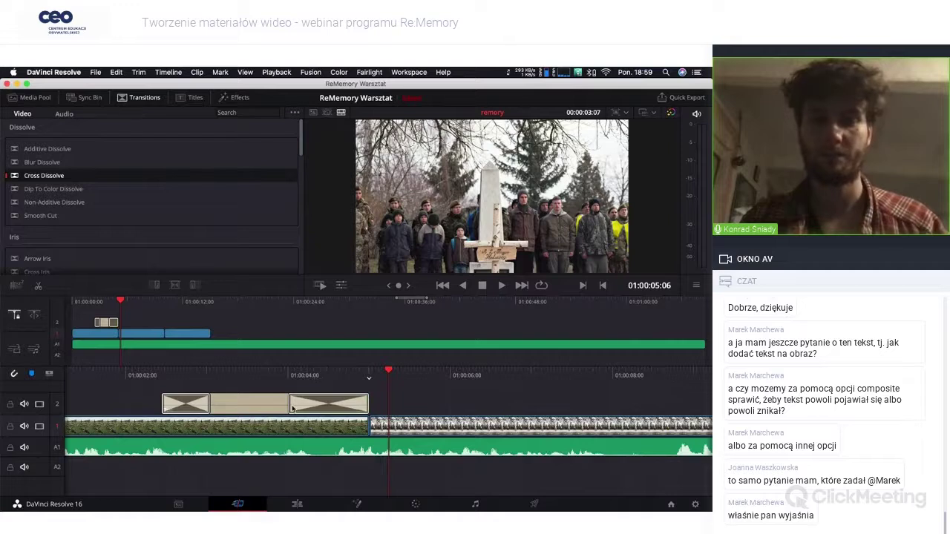
pyautogui.moveTo(288, 402); pyautogui.dragTo(318, 403)
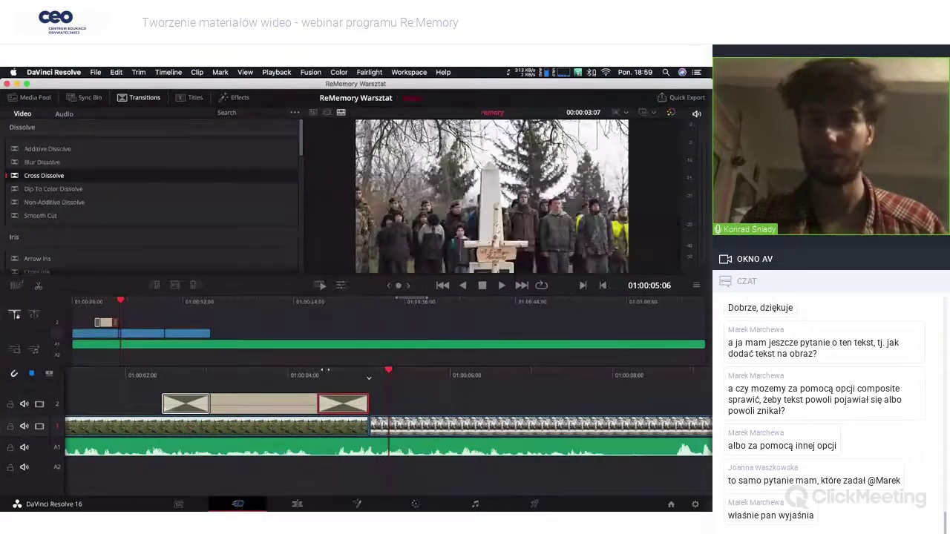
pyautogui.click(321, 371)
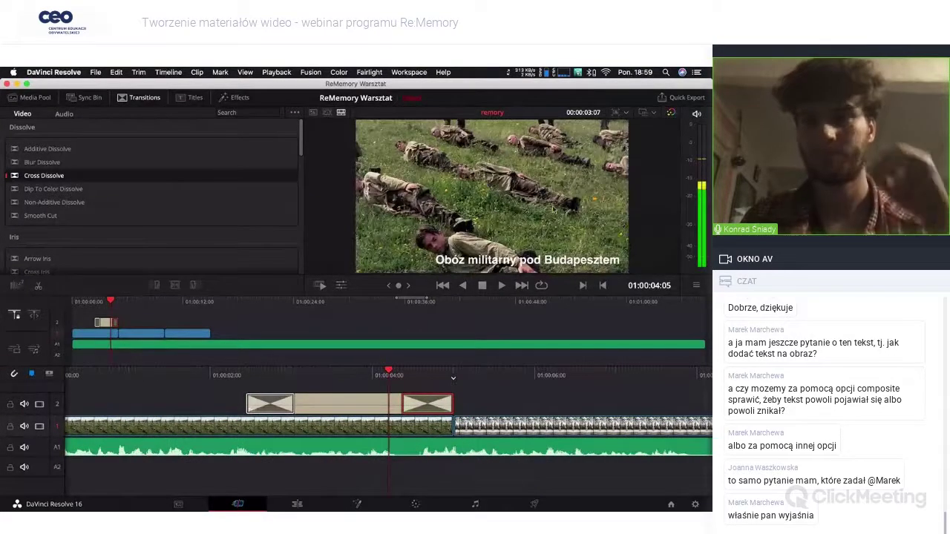
# Step: Check the timeline resolution presets and the viewer bypass options, leaving both unchanged
pyautogui.click(618, 114)
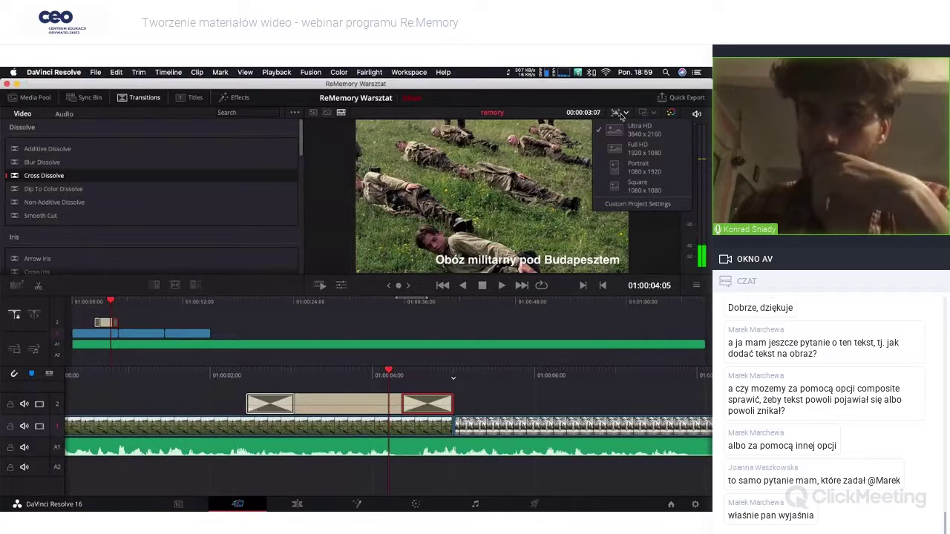
pyautogui.click(621, 116)
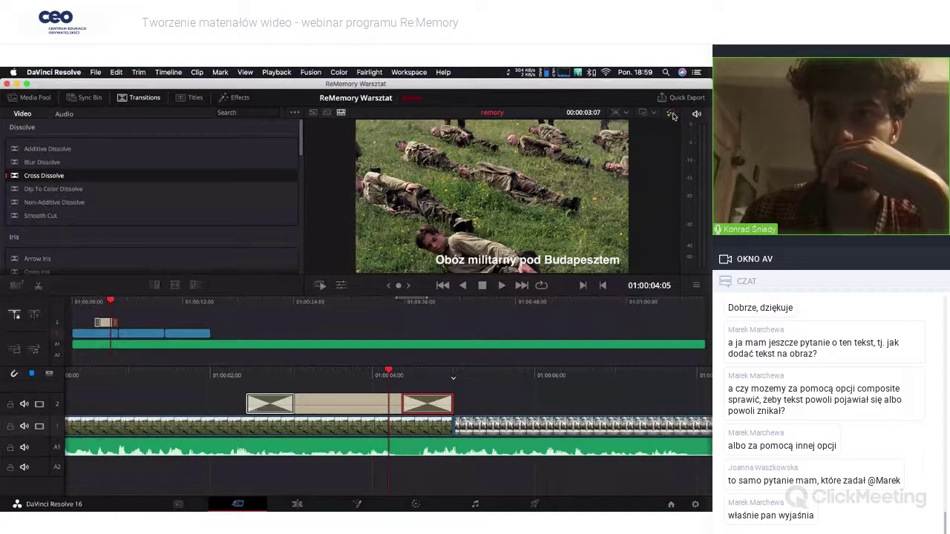
pyautogui.click(671, 114)
pyautogui.rightClick(671, 115)
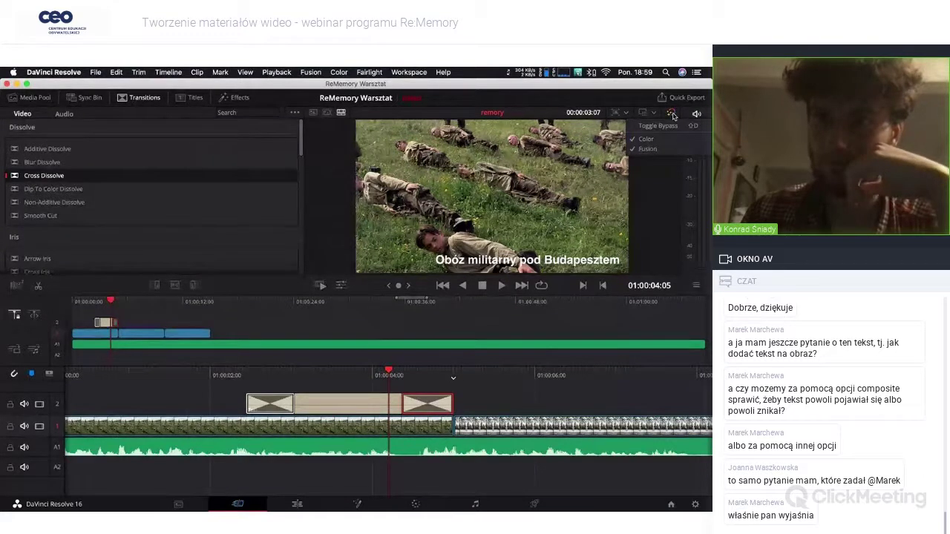
pyautogui.click(571, 215)
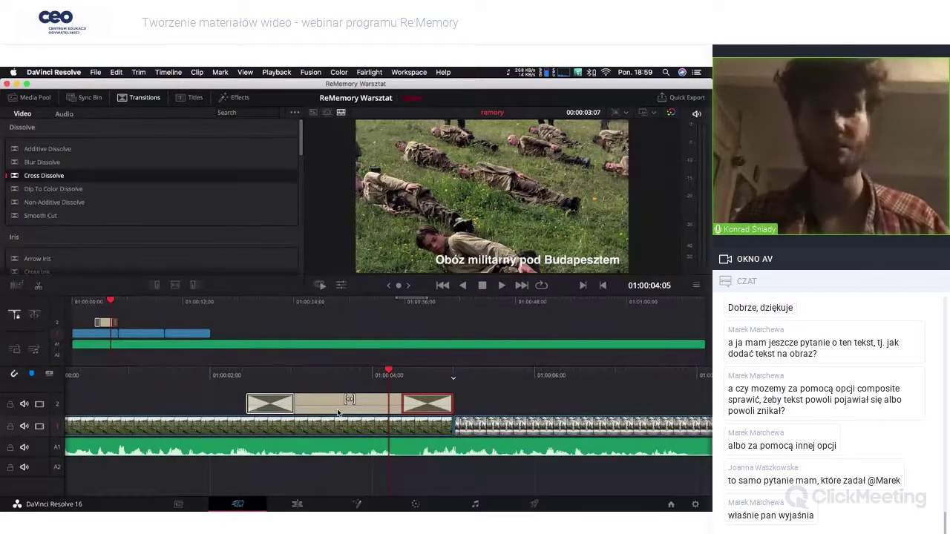
# Step: Reorder the V1 clips so the campfire shot plays before the memorial shot
pyautogui.press('l')
pyautogui.press('l')
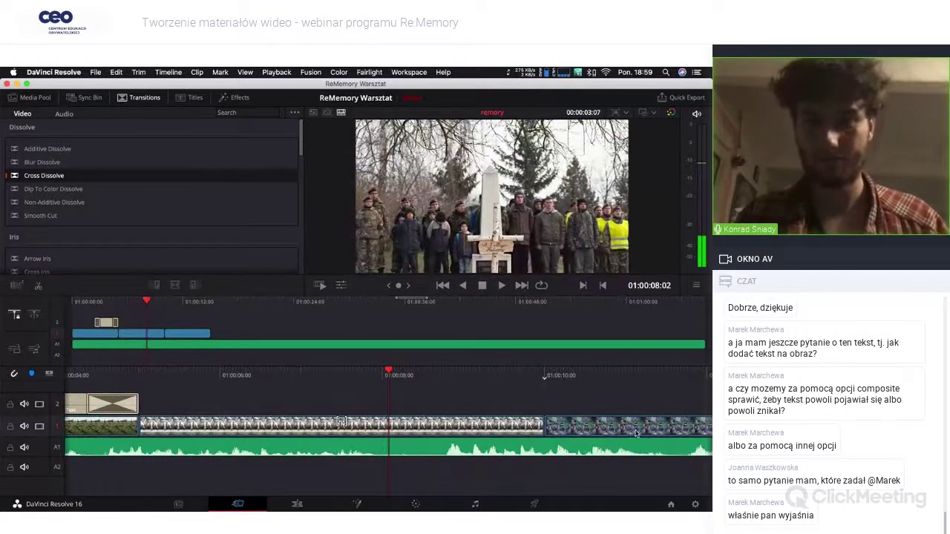
pyautogui.moveTo(385, 435); pyautogui.dragTo(531, 414)
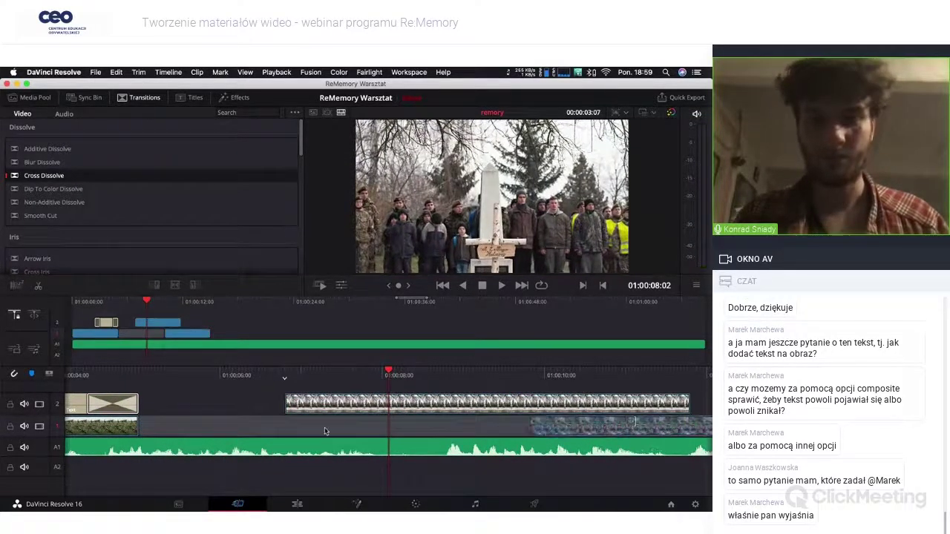
pyautogui.press('super+z')
pyautogui.moveTo(531, 401); pyautogui.dragTo(605, 436)
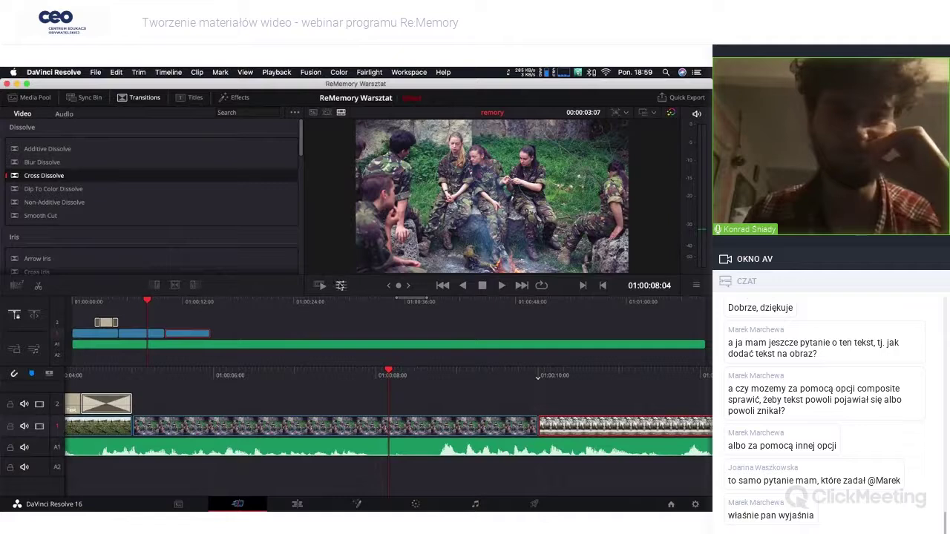
# Step: Enable Dynamic Zoom on the campfire clip, swap its framing, and apply an ease curve
pyautogui.click(335, 424)
pyautogui.click(340, 285)
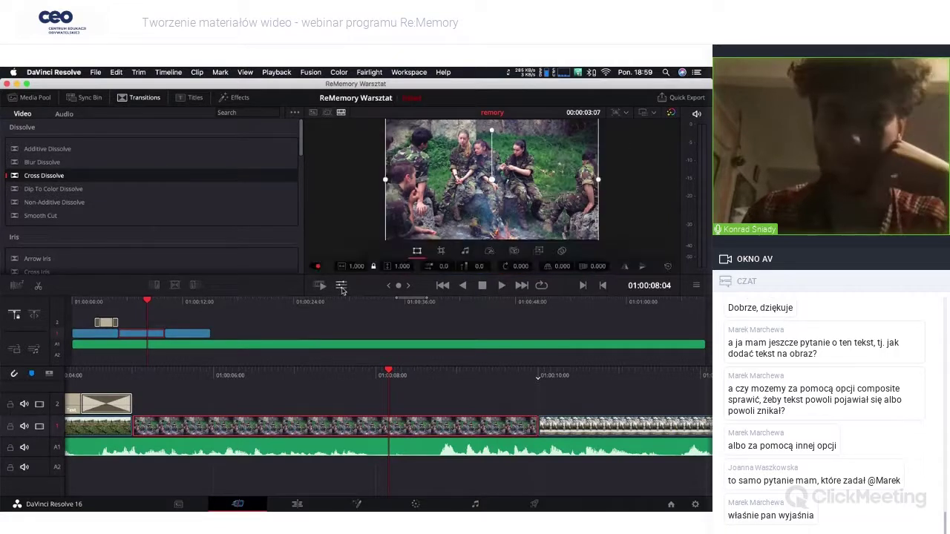
pyautogui.click(539, 252)
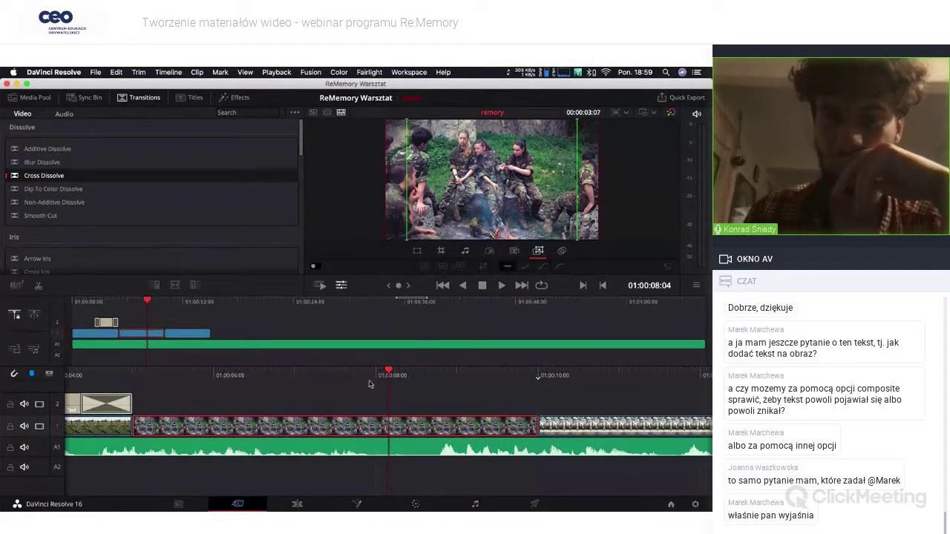
pyautogui.click(317, 266)
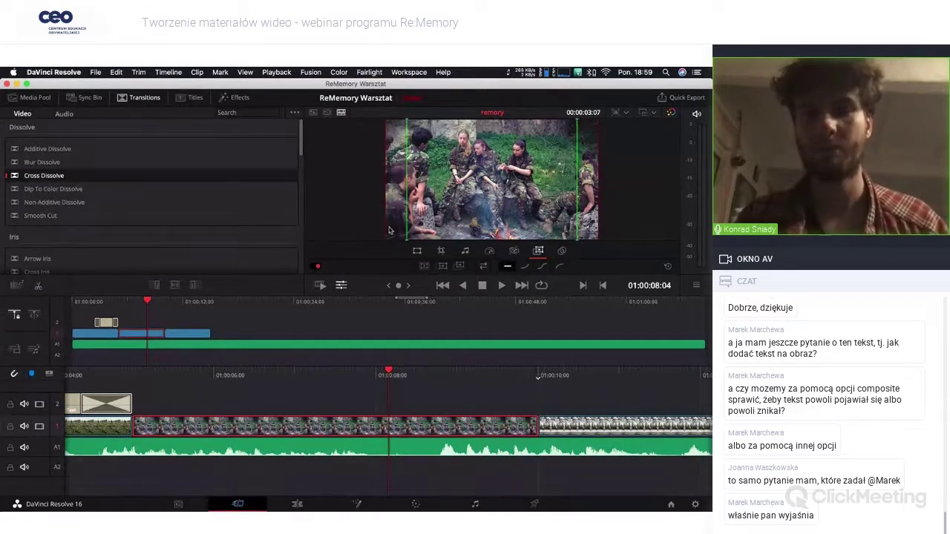
pyautogui.click(483, 266)
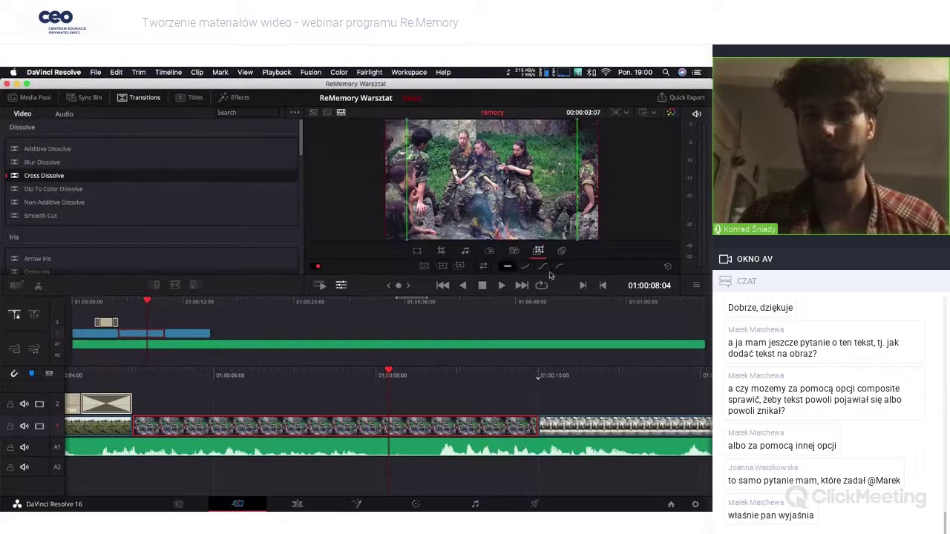
pyautogui.click(525, 269)
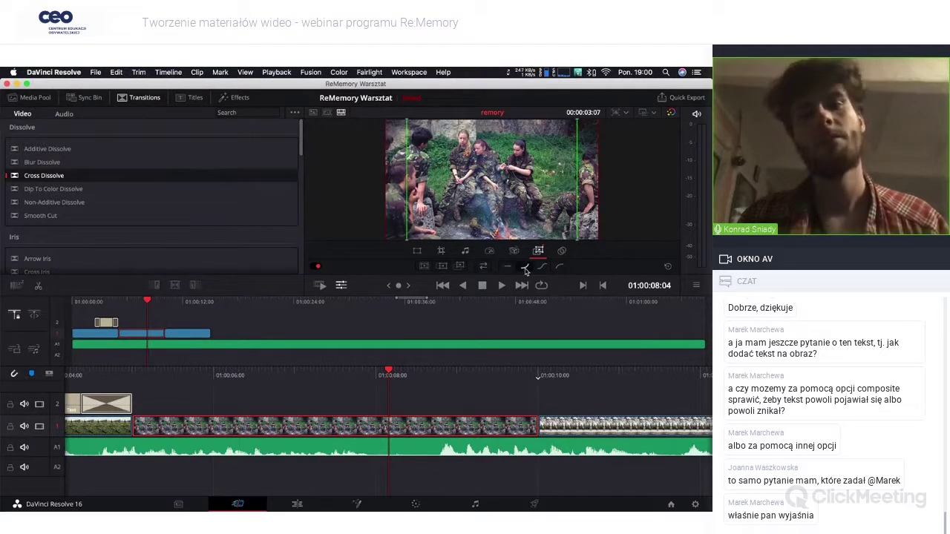
pyautogui.click(564, 268)
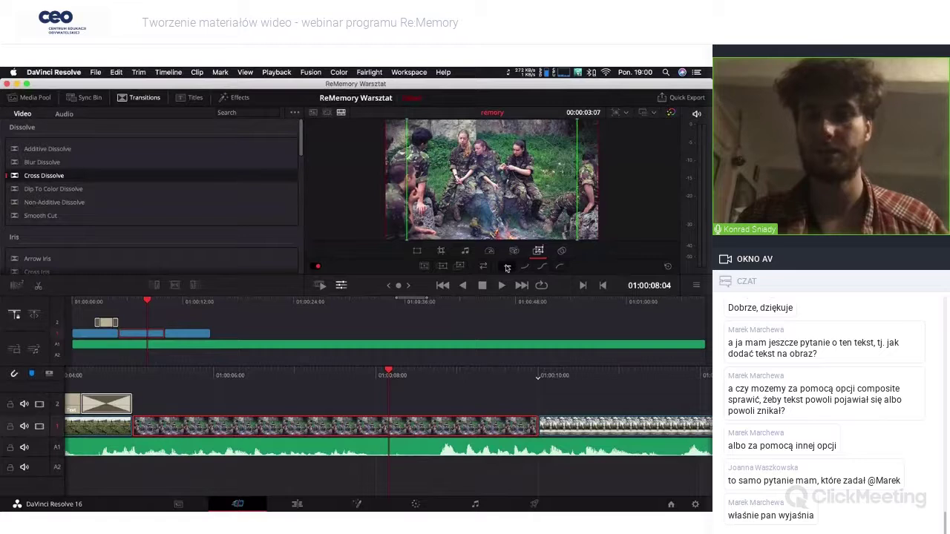
pyautogui.click(524, 267)
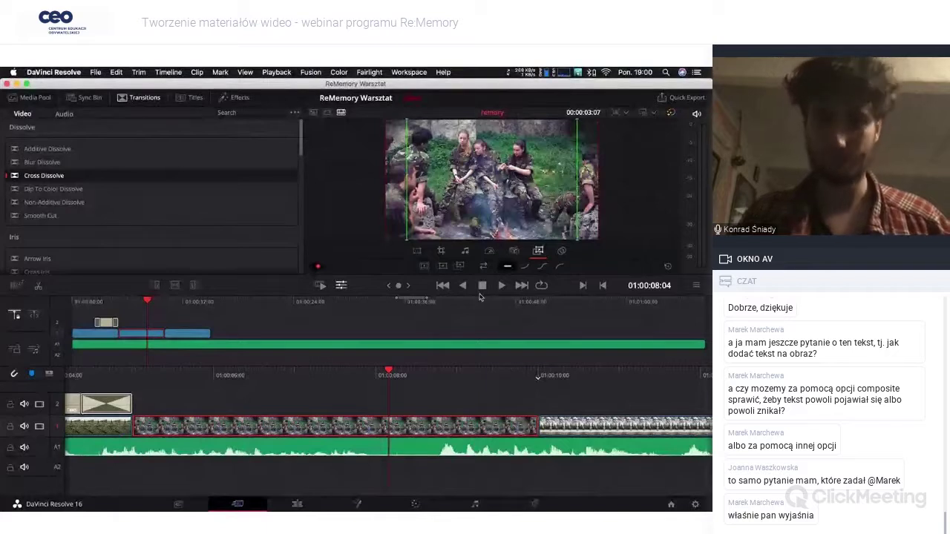
# Step: Add every photo from the Zdjecia bin to the timeline
pyautogui.moveTo(364, 377); pyautogui.dragTo(284, 337)
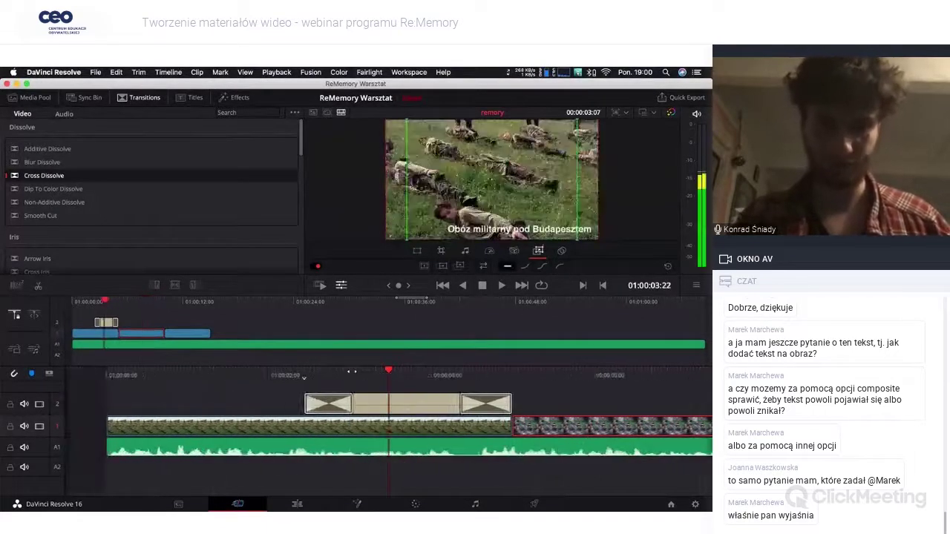
pyautogui.click(30, 97)
pyautogui.click(50, 198)
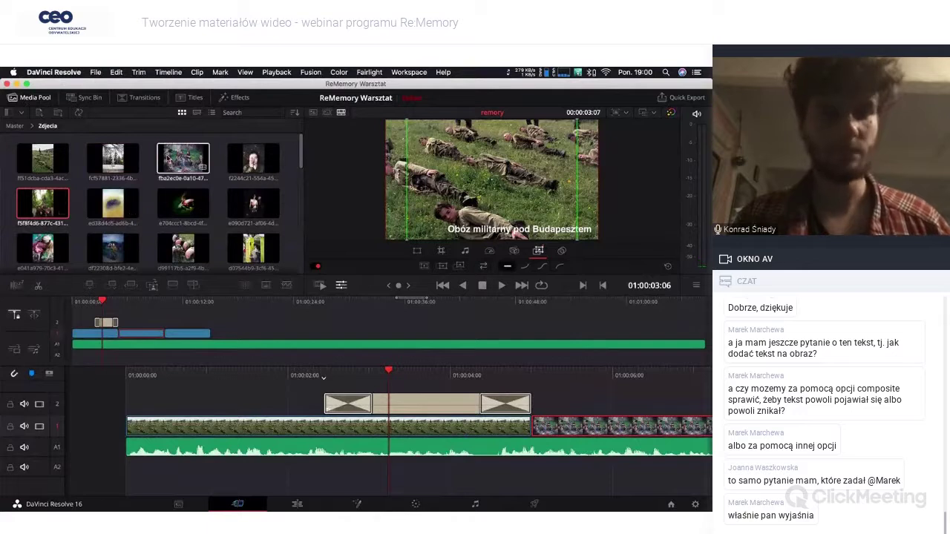
pyautogui.scroll(-1, 124, 207)
pyautogui.scroll(-5, 124, 208)
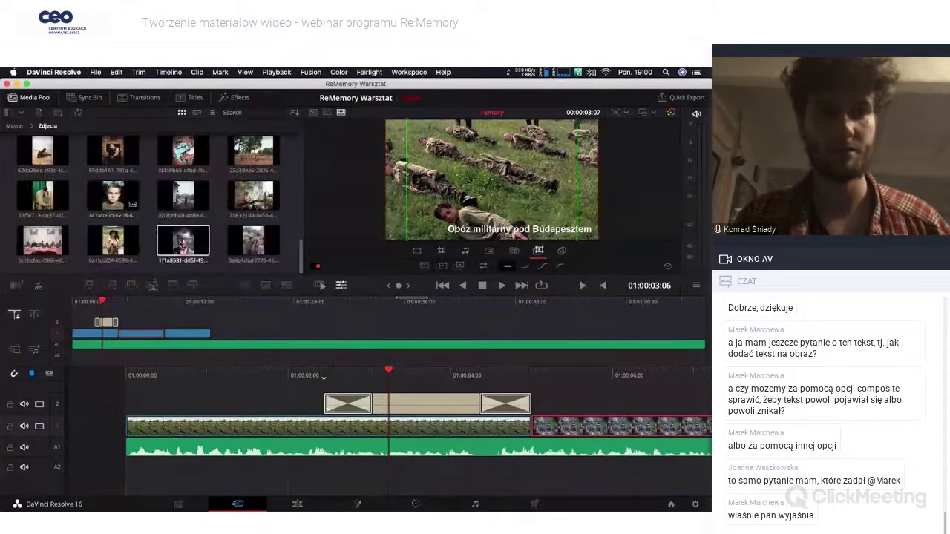
pyautogui.keyDown('shift'); pyautogui.click(181, 215); pyautogui.keyUp('shift')
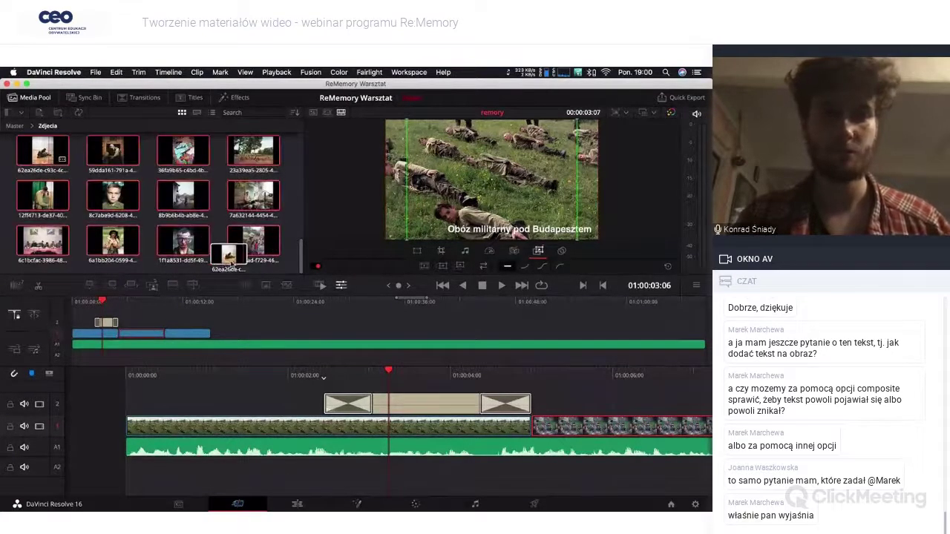
pyautogui.moveTo(181, 215); pyautogui.dragTo(230, 325)
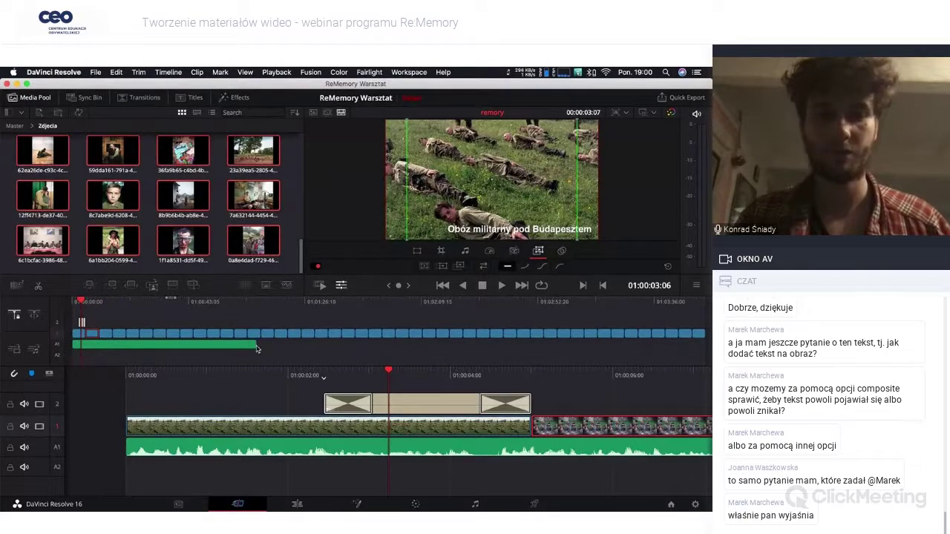
# Step: Trim the end of the photo sequence shorter and return to the timeline start
pyautogui.click(271, 333)
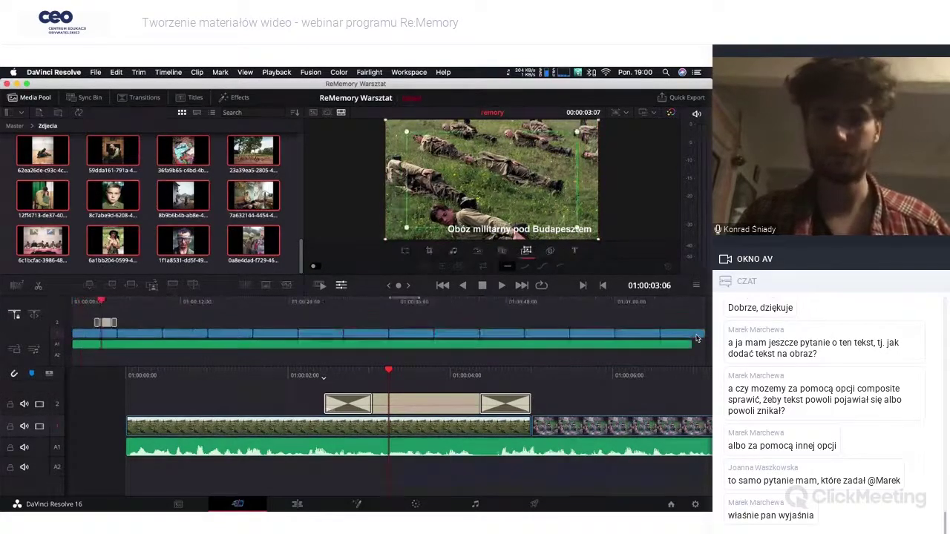
pyautogui.moveTo(696, 338); pyautogui.dragTo(686, 334)
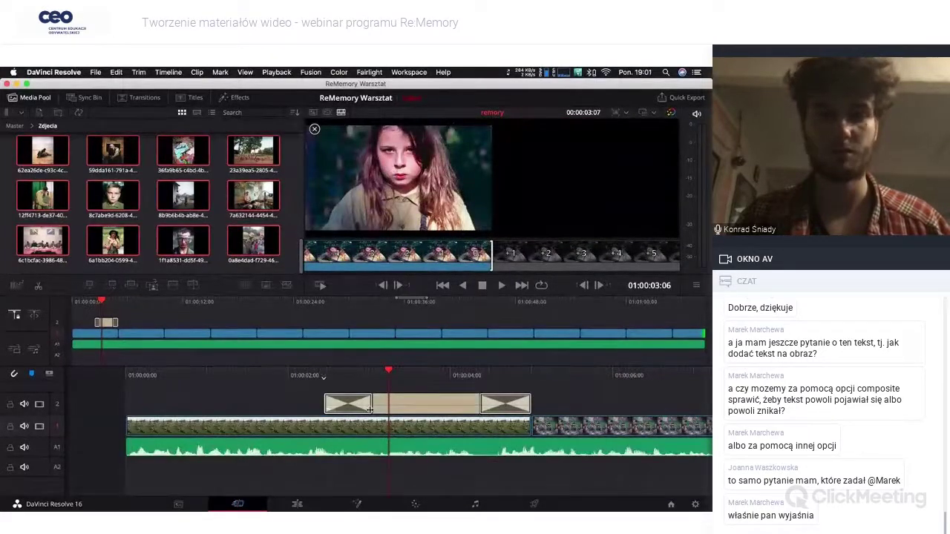
pyautogui.press('Home')
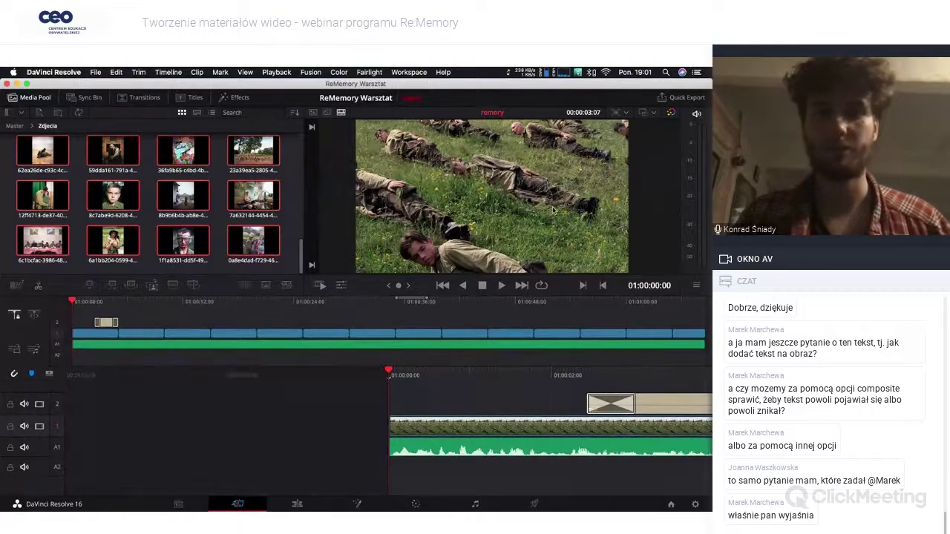
# Step: Add the music clip from the Muzyka bin onto a new A2 track
pyautogui.click(14, 126)
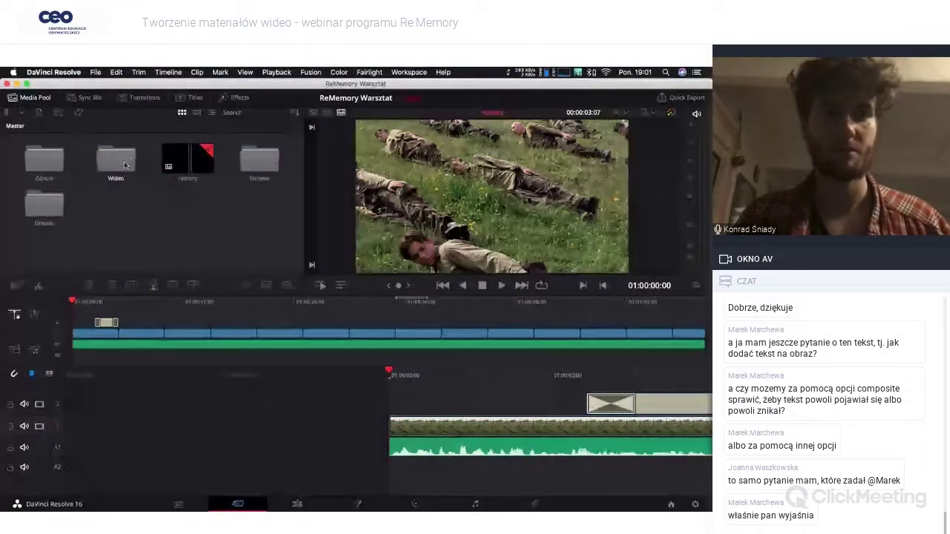
pyautogui.doubleClick(161, 167)
pyautogui.moveTo(45, 158); pyautogui.dragTo(76, 361)
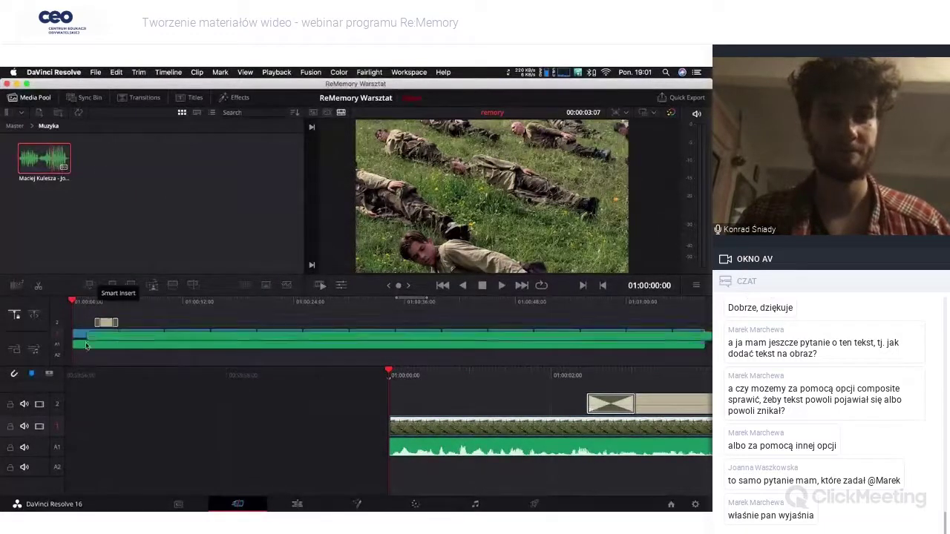
# Step: Lower the music's volume and trim its end to match the photo sequence
pyautogui.click(429, 468)
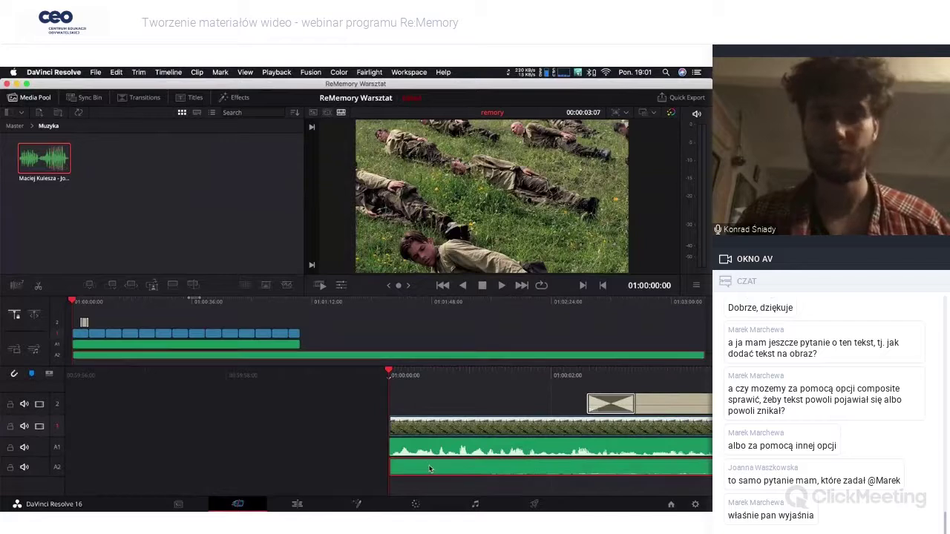
pyautogui.click(340, 286)
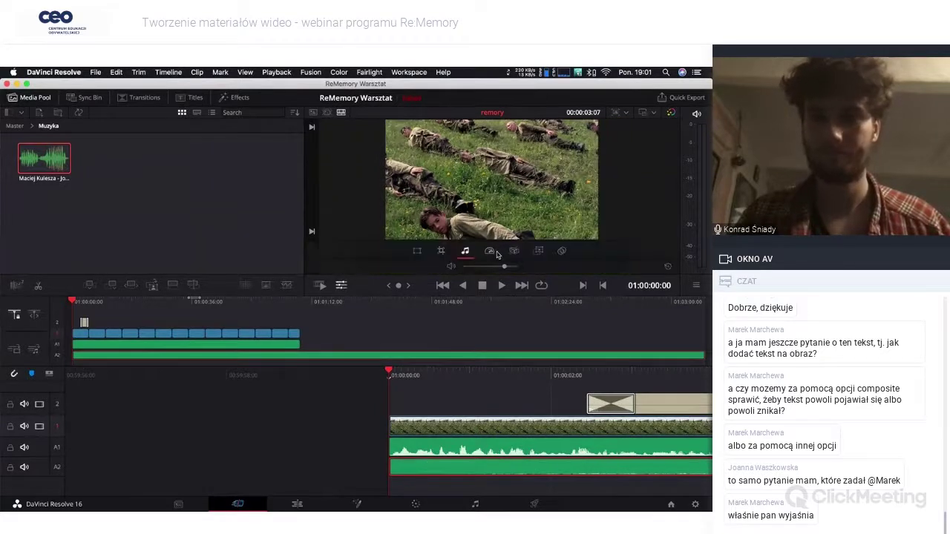
pyautogui.moveTo(491, 267); pyautogui.dragTo(481, 266)
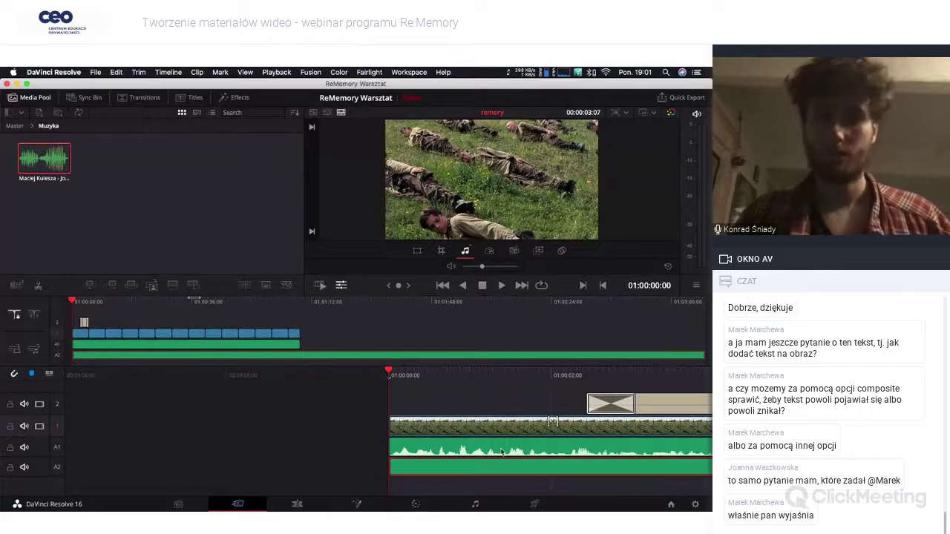
pyautogui.press('space')
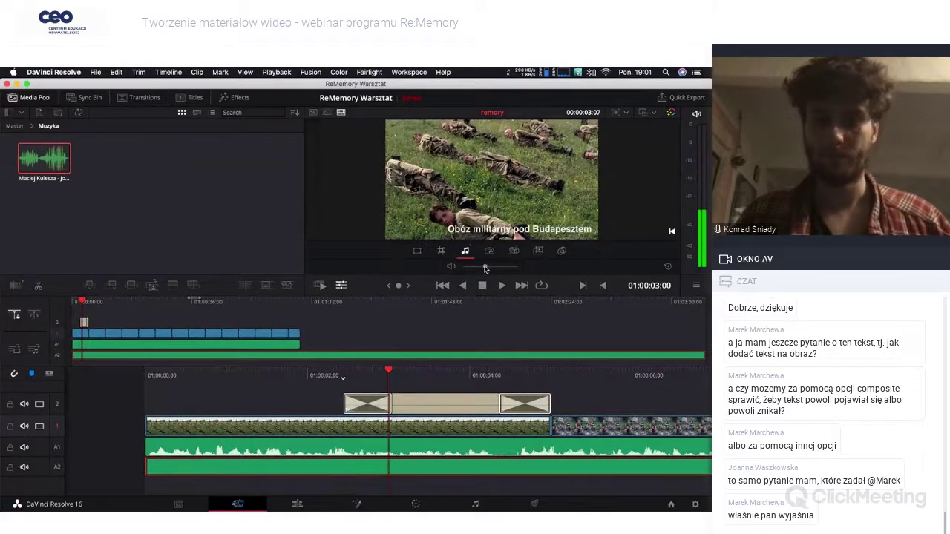
pyautogui.click(304, 356)
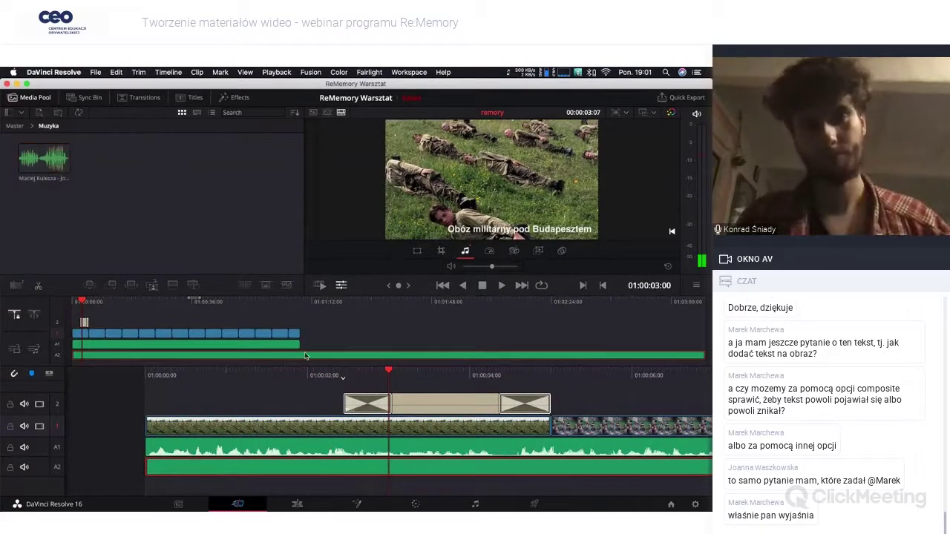
pyautogui.moveTo(702, 354); pyautogui.dragTo(299, 356)
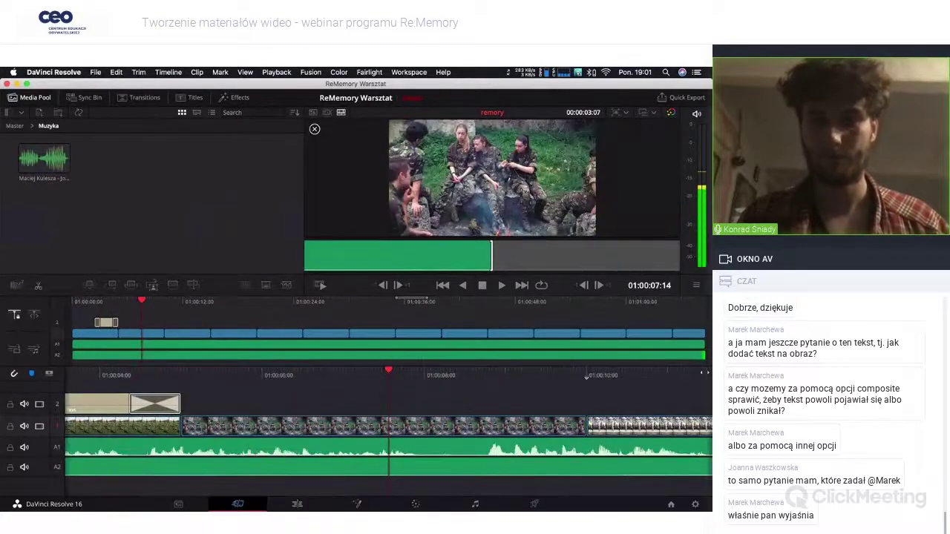
# Step: Trim the A1 audio's end to finish with the picture around 01:01:08:14
pyautogui.click(704, 303)
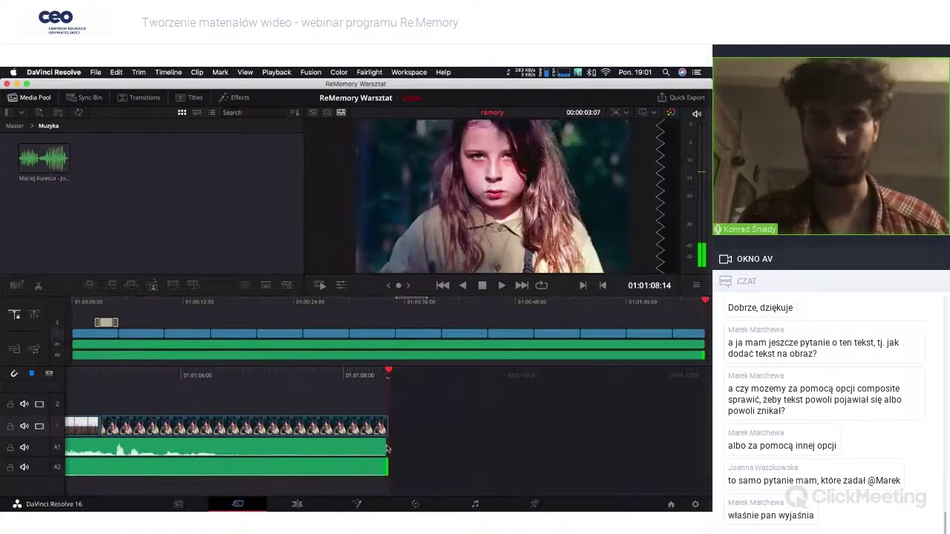
pyautogui.moveTo(383, 445)
pyautogui.mouseDown()
pyautogui.moveTo(395, 444)
pyautogui.moveTo(406, 375)
pyautogui.mouseUp()
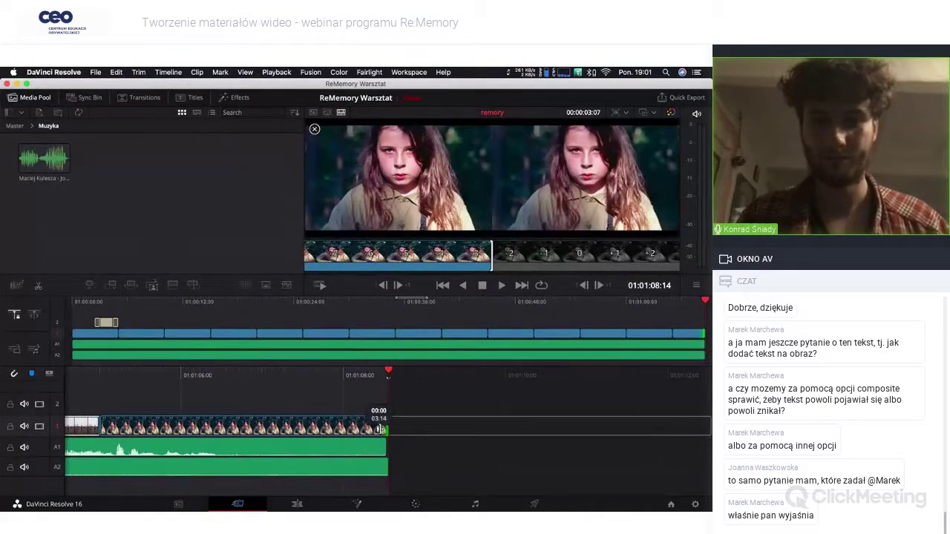
pyautogui.press('Up')
pyautogui.press('Up')
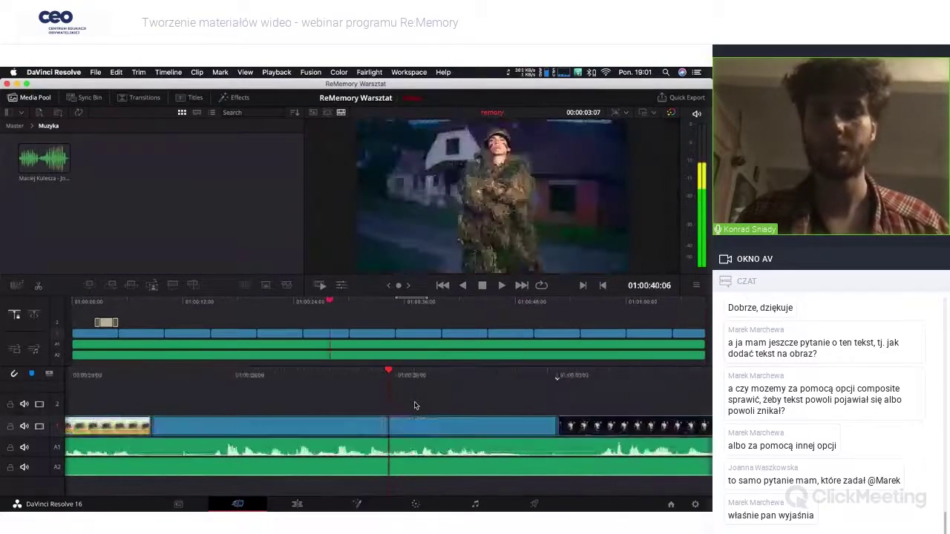
pyautogui.press('Home')
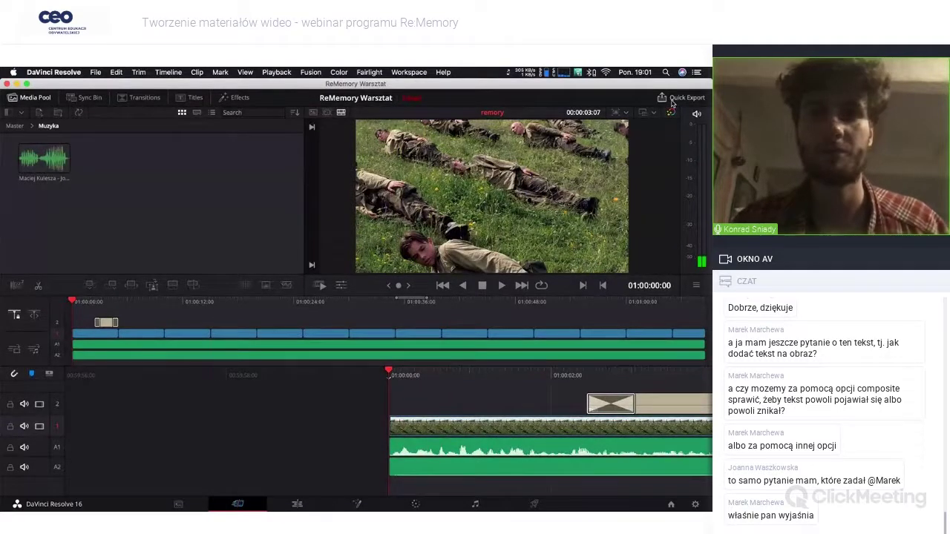
# Step: Open Quick Export and review the ProRes, YouTube, Vimeo and H.265 presets
pyautogui.click(670, 98)
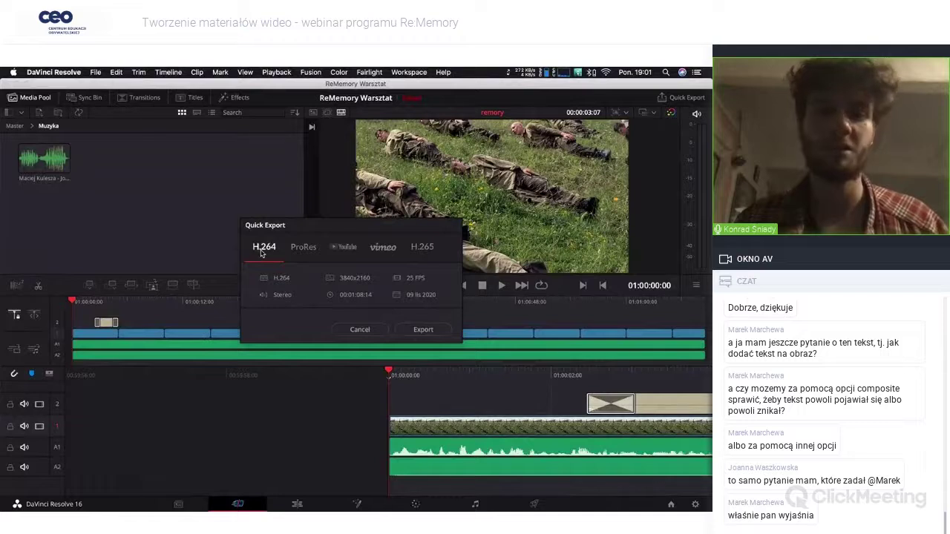
pyautogui.click(302, 249)
pyautogui.click(347, 248)
pyautogui.click(374, 250)
pyautogui.click(425, 254)
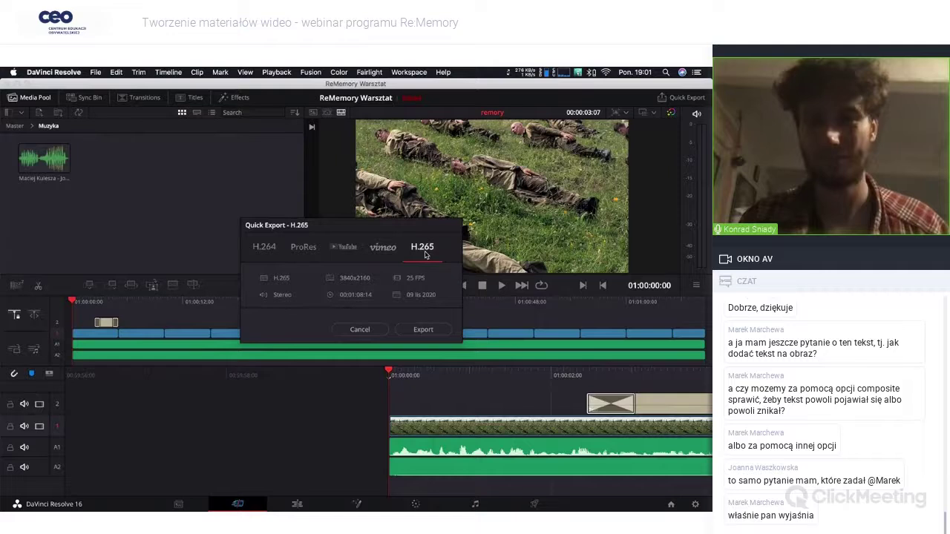
# Step: Compare the YouTube and Vimeo options, then choose H.264 (3840x2160, 25 FPS, Stereo)
pyautogui.click(345, 248)
pyautogui.click(380, 247)
pyautogui.click(346, 249)
pyautogui.click(378, 251)
pyautogui.click(348, 249)
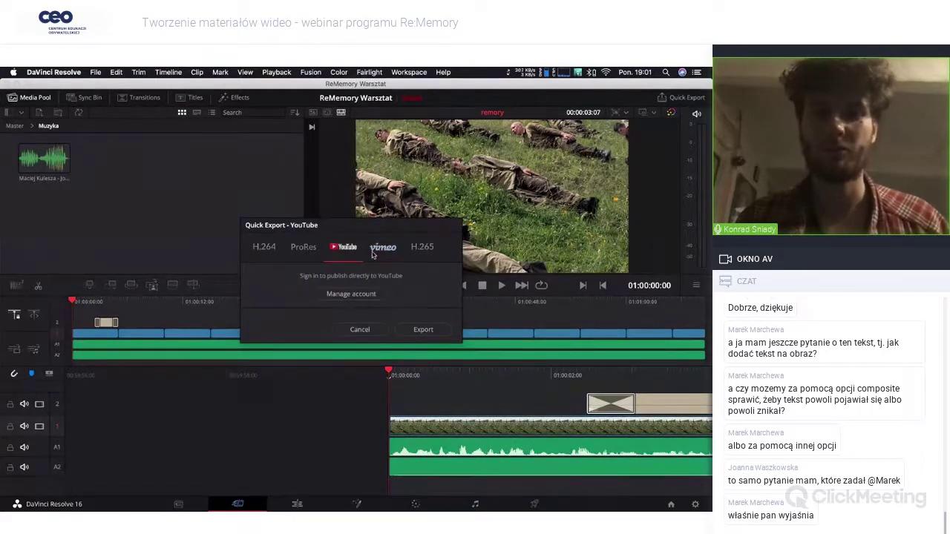
pyautogui.click(380, 249)
pyautogui.click(346, 250)
pyautogui.click(380, 250)
pyautogui.click(347, 250)
pyautogui.click(385, 251)
pyautogui.click(346, 249)
pyautogui.click(371, 251)
pyautogui.click(347, 251)
pyautogui.click(264, 254)
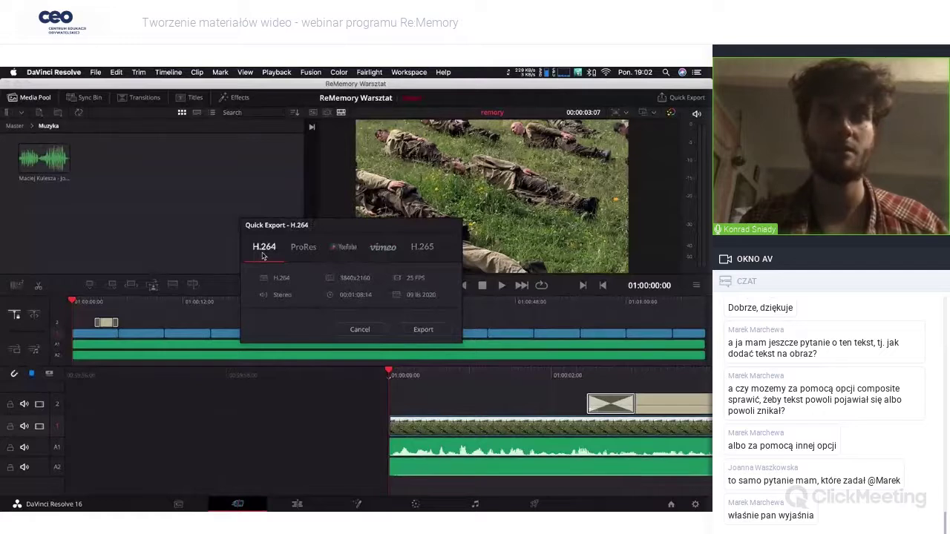
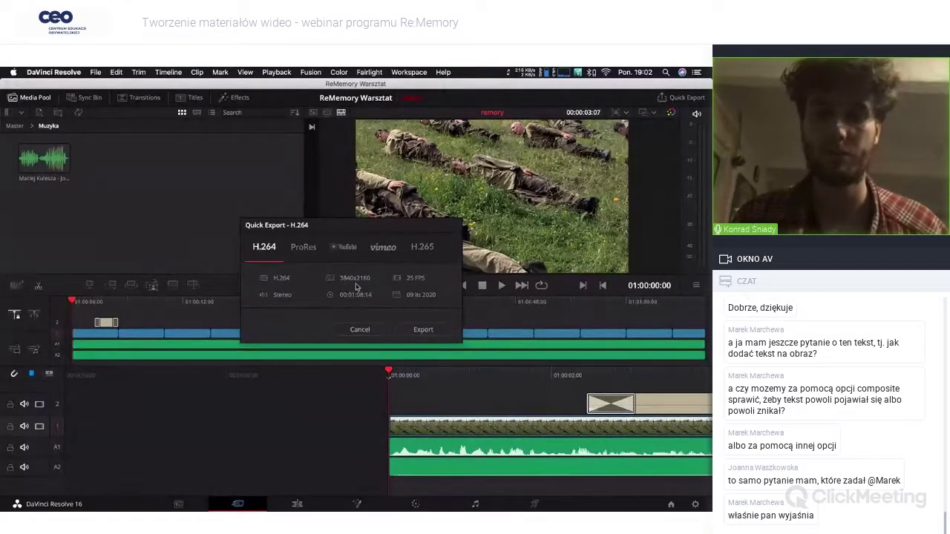
# Step: Cancel Quick Export and set the timeline viewer resolution to Full HD 1920 x 1080
pyautogui.click(359, 330)
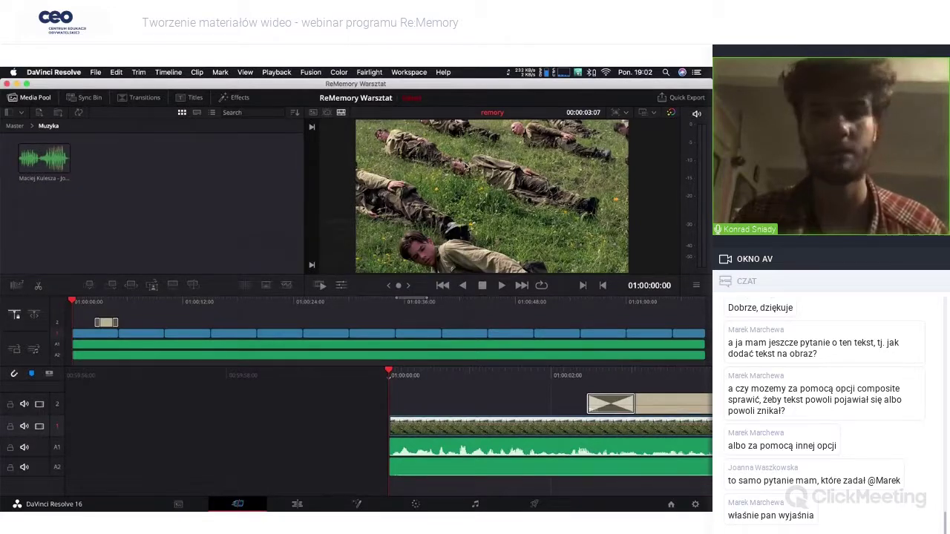
pyautogui.click(624, 113)
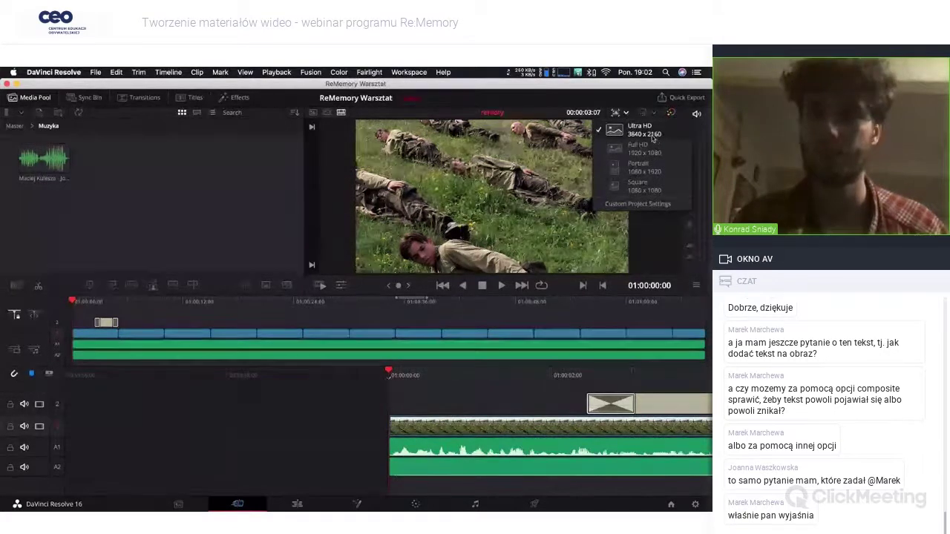
pyautogui.click(642, 130)
pyautogui.click(624, 114)
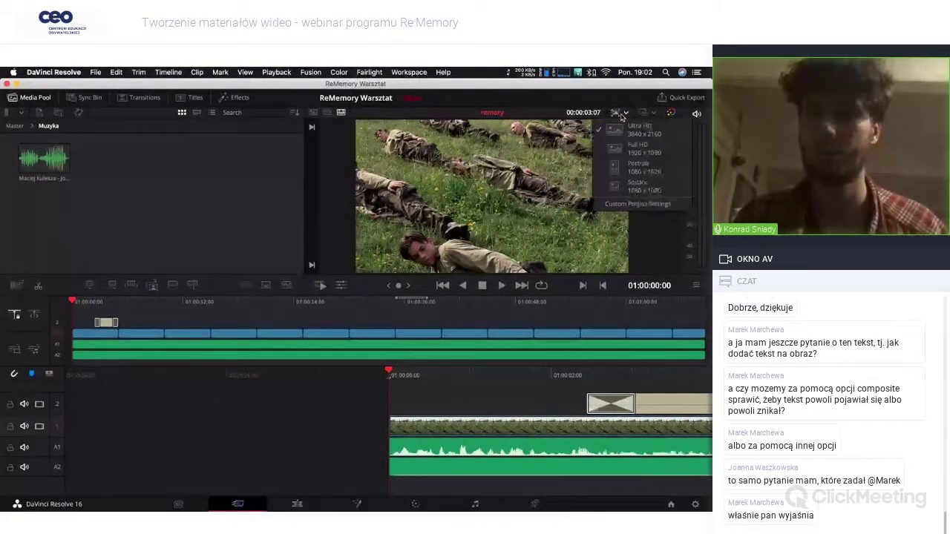
pyautogui.click(623, 153)
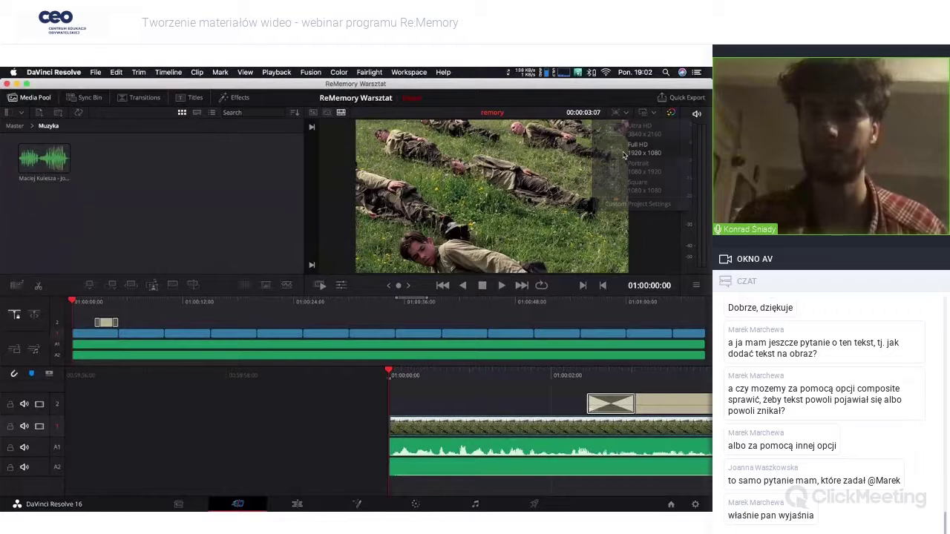
pyautogui.click(626, 112)
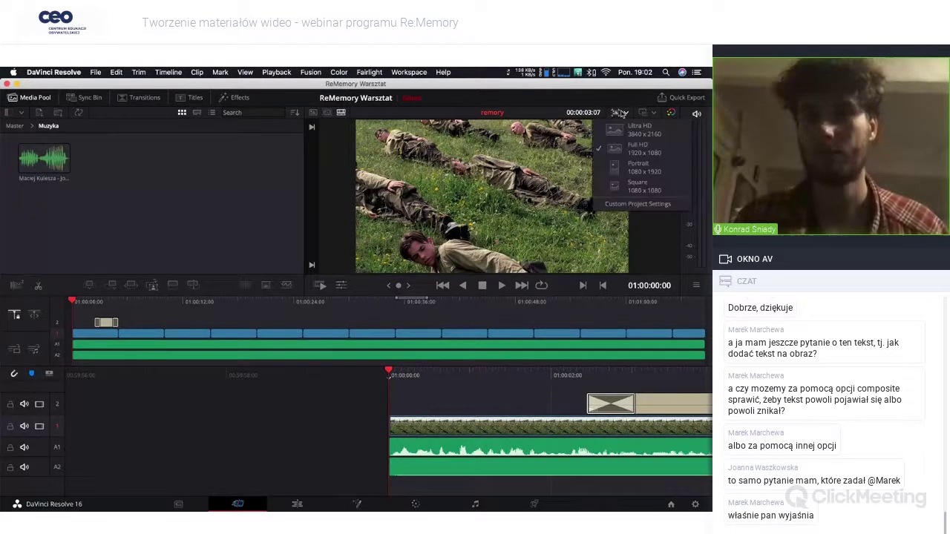
pyautogui.click(624, 150)
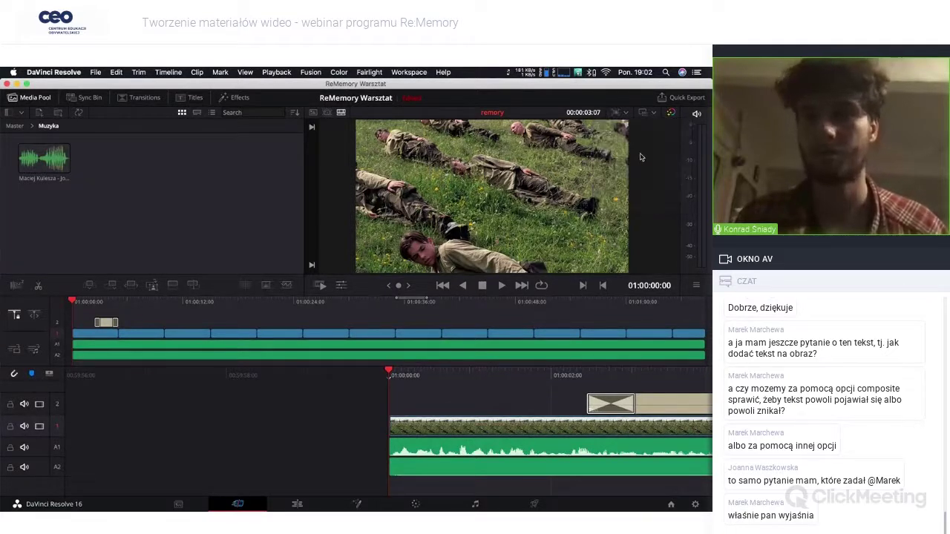
pyautogui.click(624, 113)
# Step: Confirm 1920 x 1080 HD in the custom timeline settings and close them unchanged
pyautogui.click(631, 204)
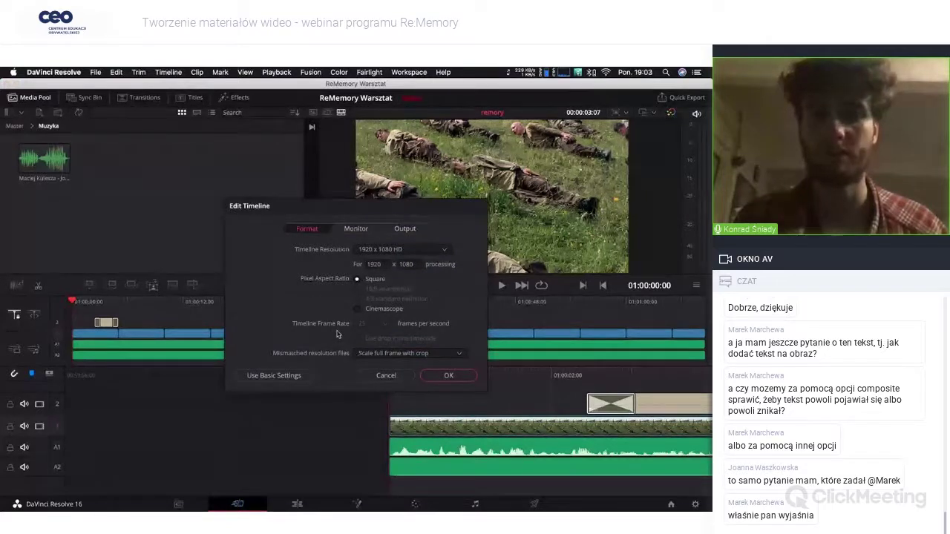
pyautogui.click(383, 249)
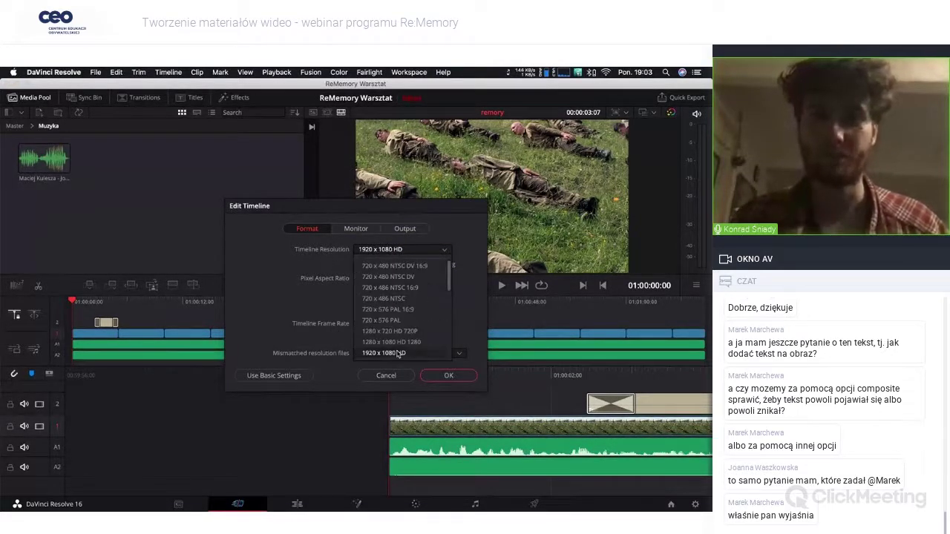
pyautogui.scroll(-5, 399, 353)
pyautogui.click(263, 302)
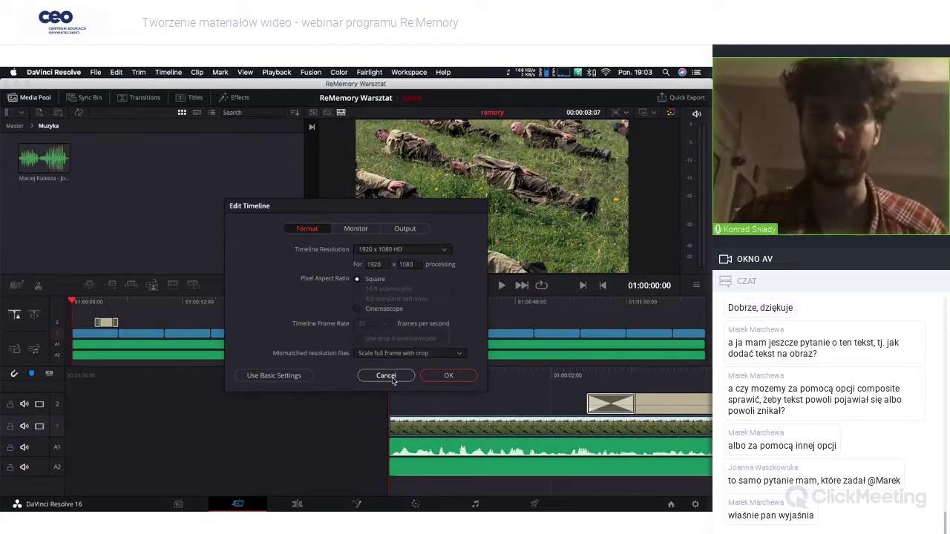
pyautogui.click(446, 377)
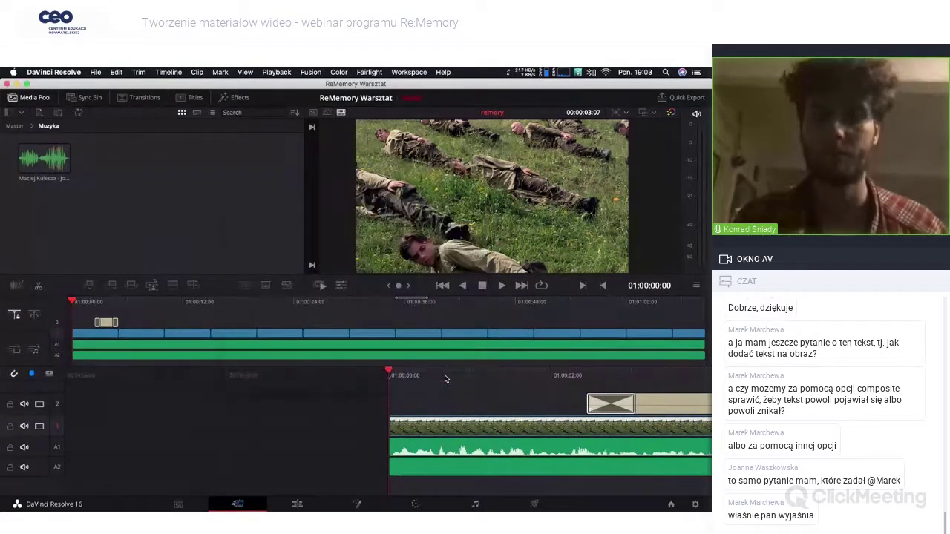
# Step: Quick-export the timeline as H.264 'remory' to the Desktop, then dismiss the render notice
pyautogui.click(675, 100)
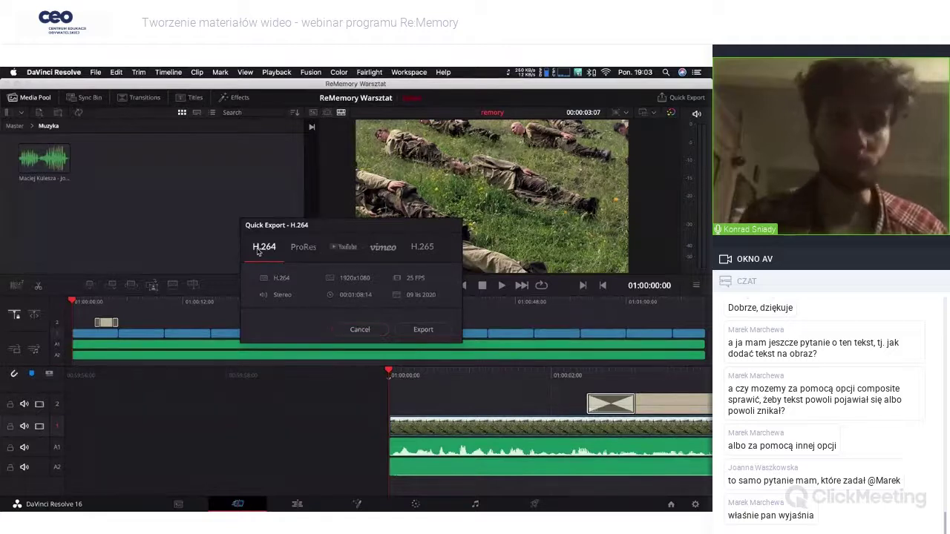
pyautogui.click(446, 336)
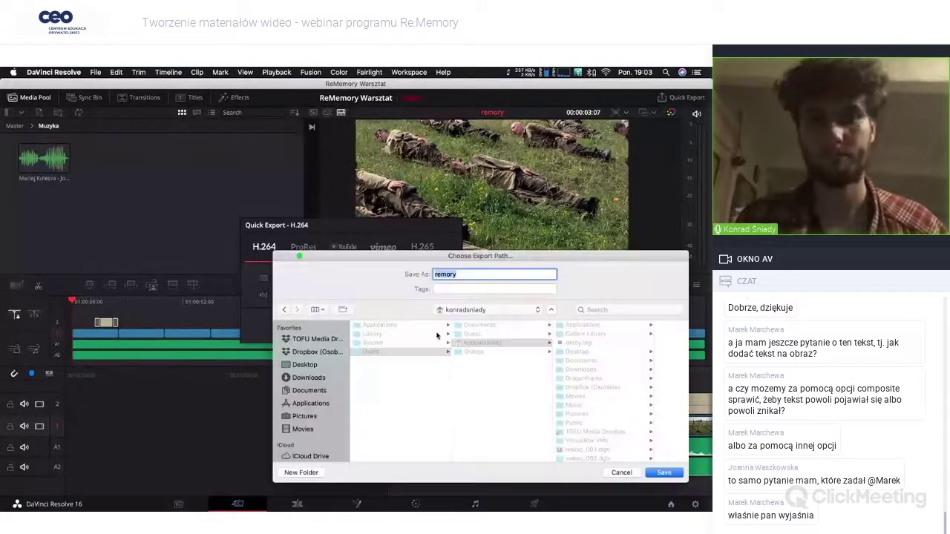
pyautogui.click(303, 364)
pyautogui.click(457, 274)
pyautogui.press('Return')
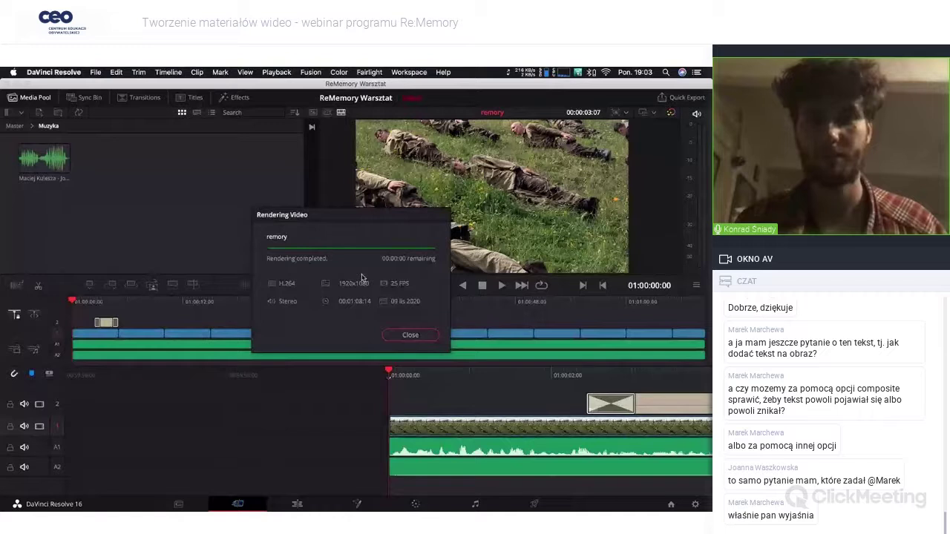
pyautogui.click(410, 335)
# Step: Preview remory.mov from the Biurko (Desktop) folder in Quick Look, then close Finder
pyautogui.click(696, 186)
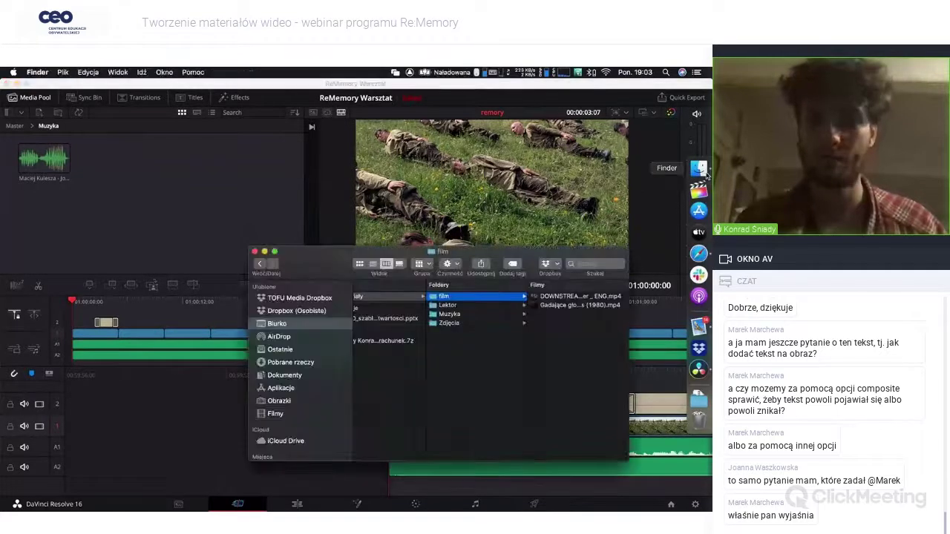
pyautogui.click(302, 326)
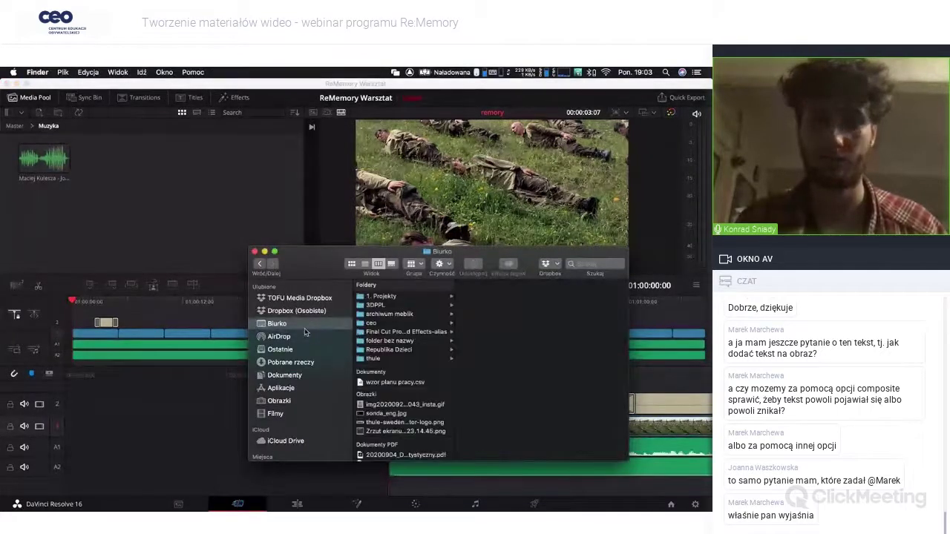
pyautogui.scroll(-5, 400, 357)
pyautogui.click(381, 416)
pyautogui.press('space')
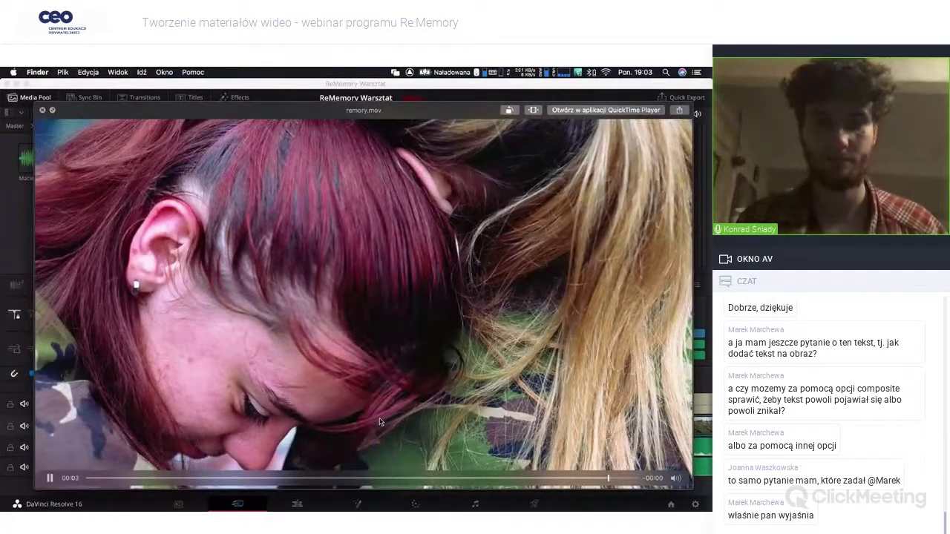
pyautogui.press('space')
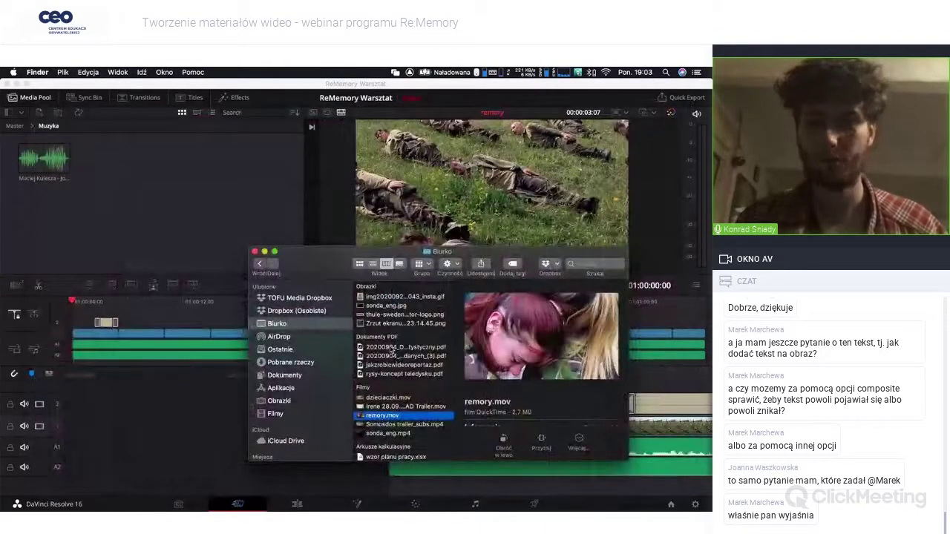
pyautogui.click(254, 252)
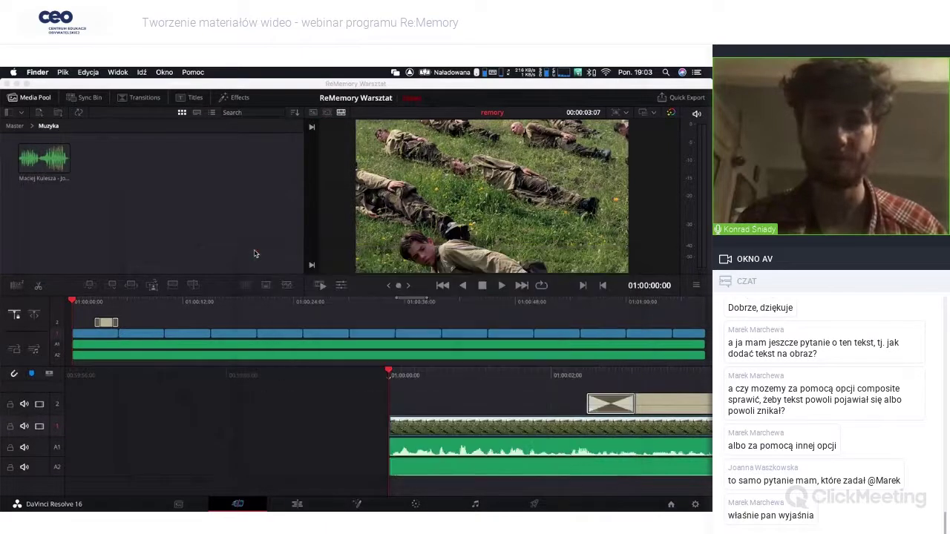
# Step: Fast-play the whole edit from the start, leaving the playhead near the timeline end
pyautogui.click(414, 315)
pyautogui.press('l')
pyautogui.press('l')
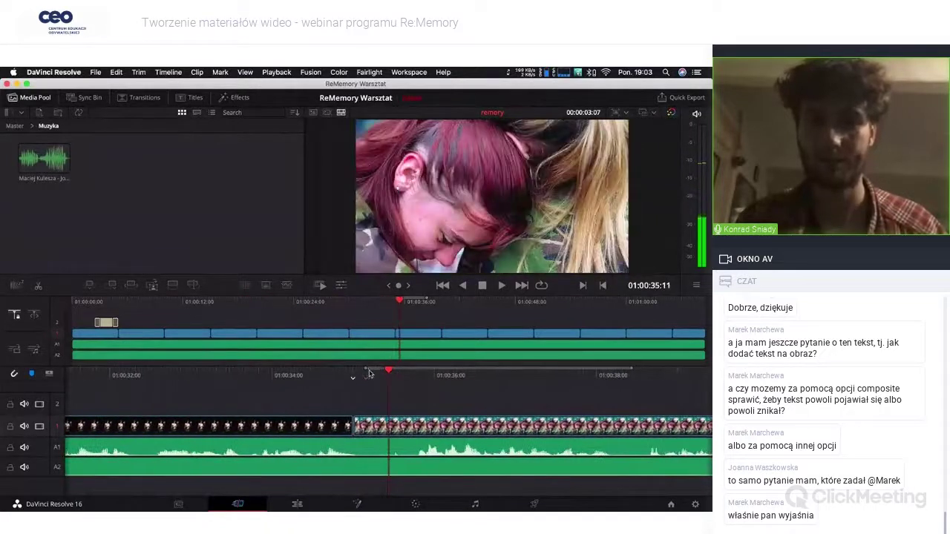
pyautogui.press('k')
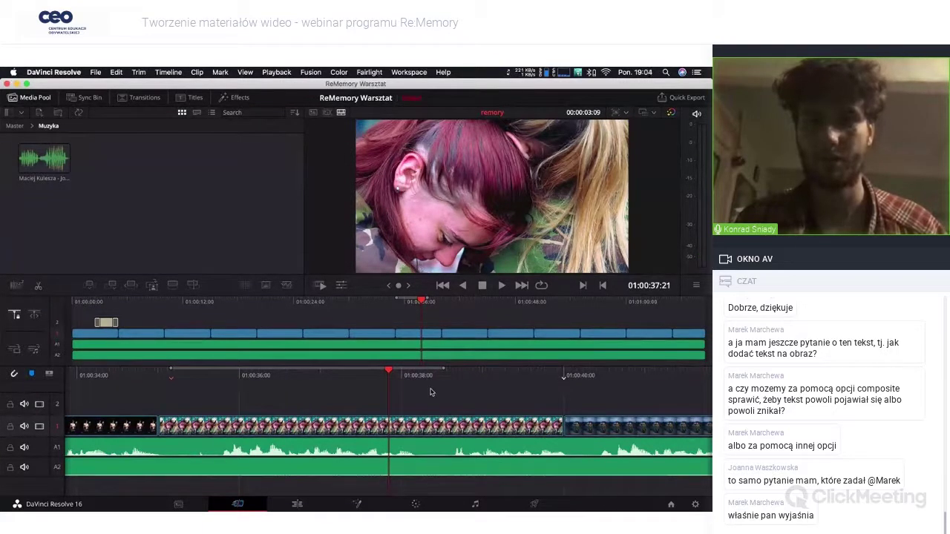
pyautogui.press('Home')
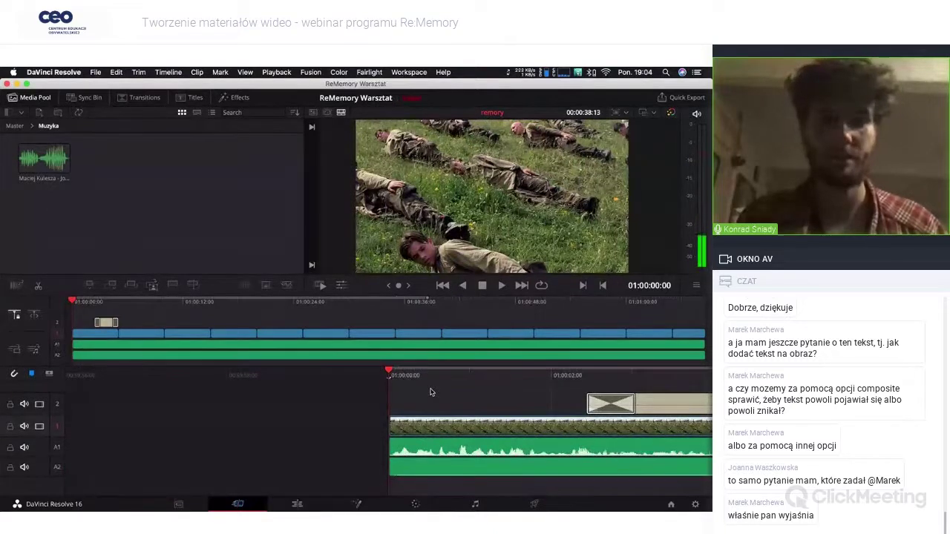
pyautogui.press('l')
pyautogui.press('l')
pyautogui.press('l')
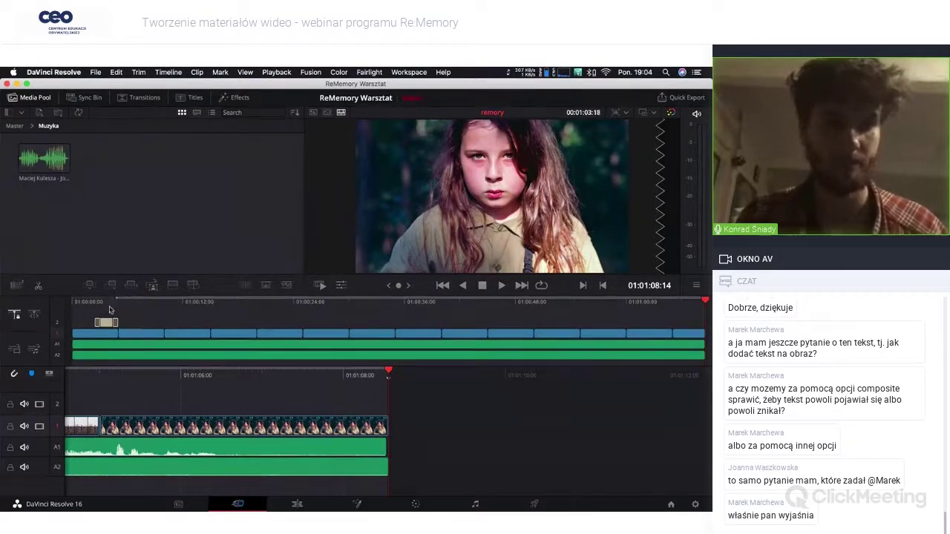
pyautogui.click(679, 302)
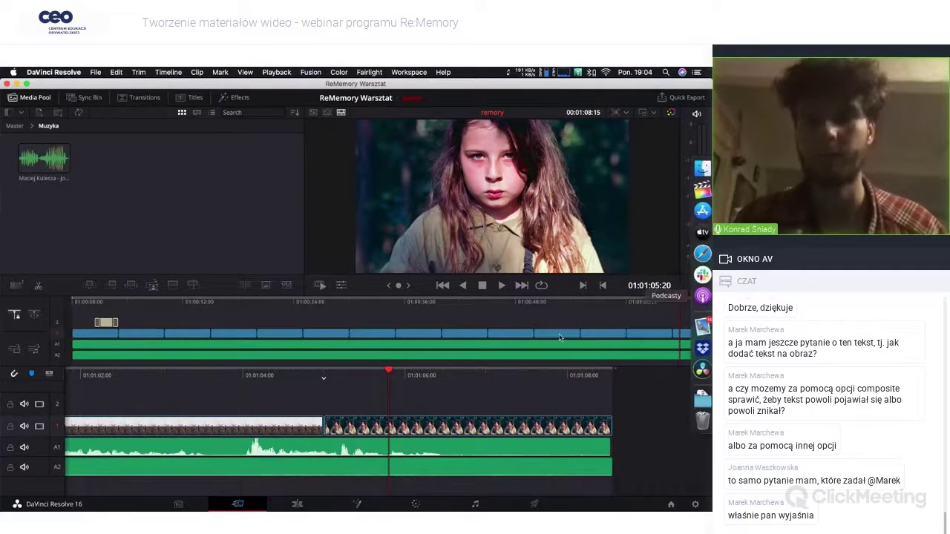
# Step: Re-render the timeline as 'remory' to the Desktop, then switch to the webinar browser
pyautogui.click(679, 97)
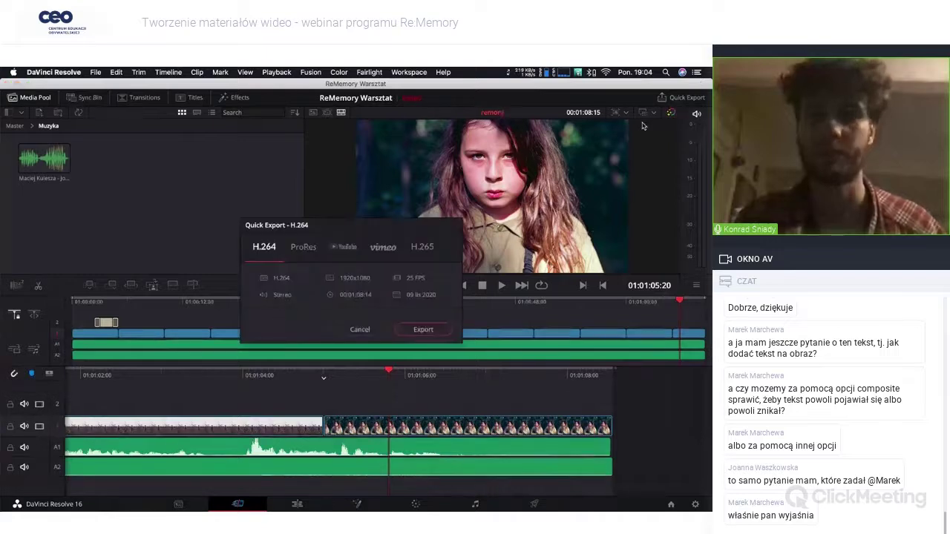
pyautogui.click(423, 330)
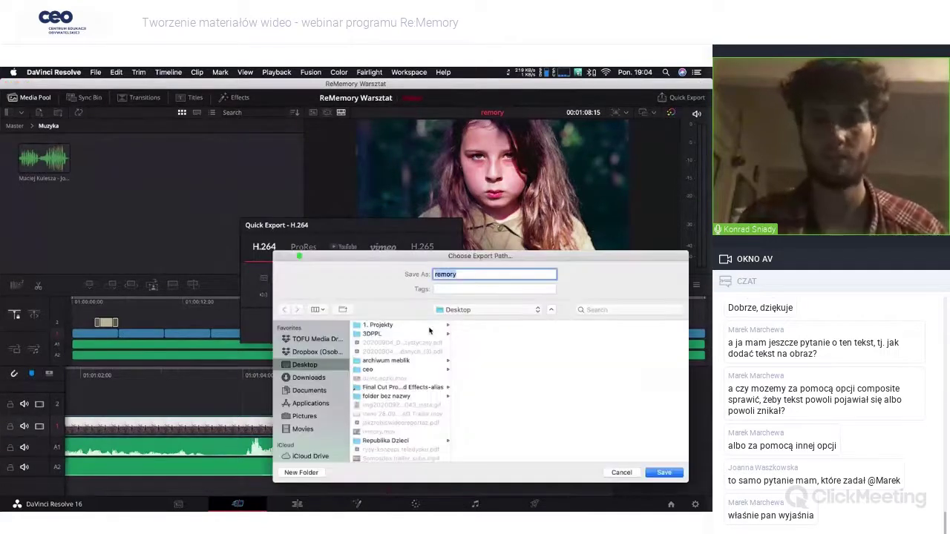
pyautogui.press('Return')
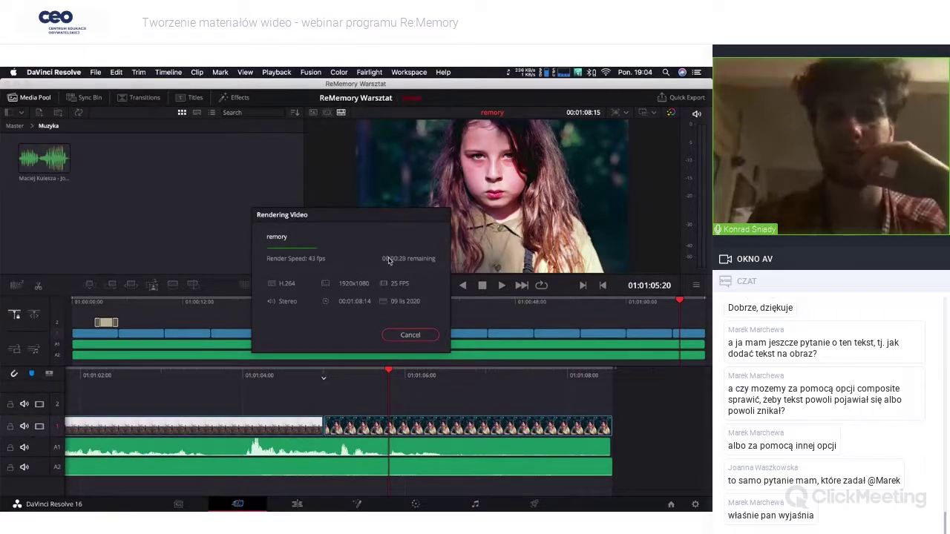
pyautogui.moveTo(705, 267)
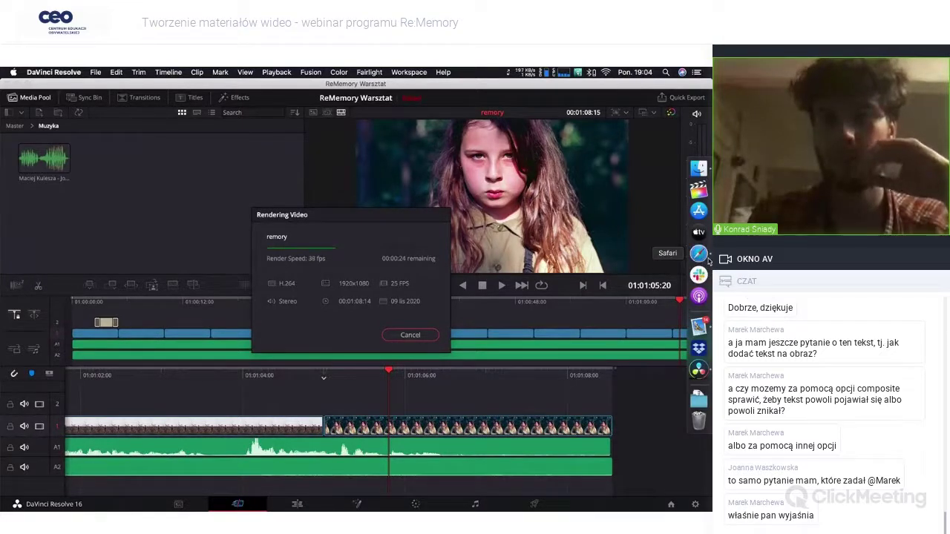
pyautogui.click(707, 258)
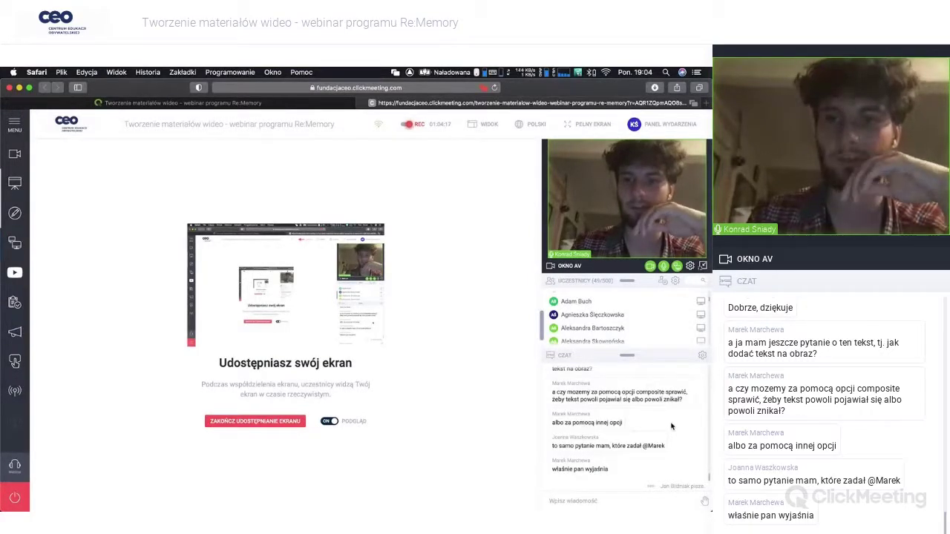
pyautogui.scroll(2, 670, 426)
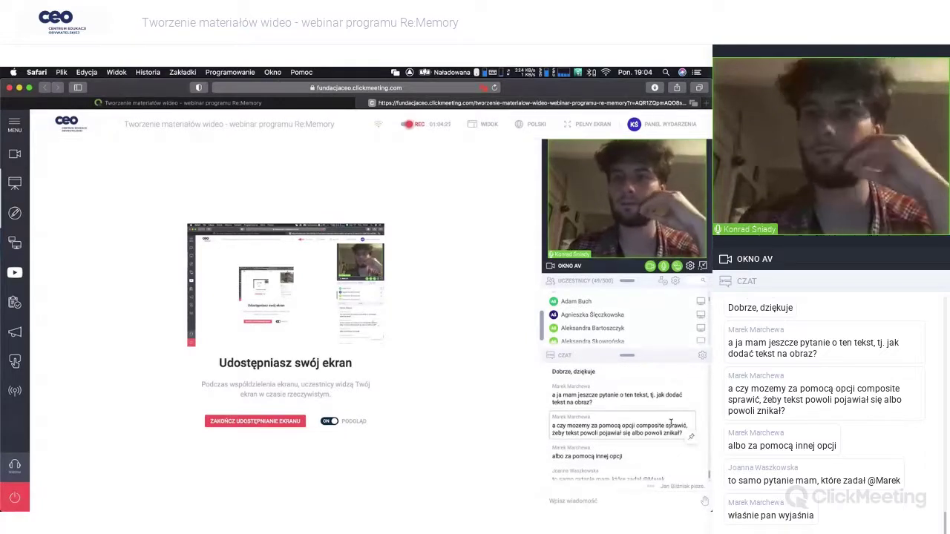
pyautogui.scroll(2, 671, 423)
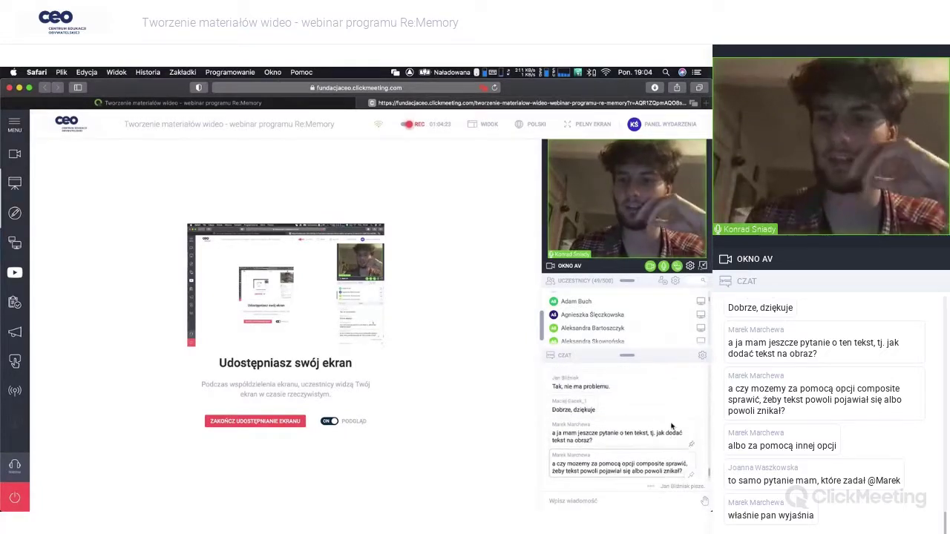
pyautogui.scroll(-2, 670, 426)
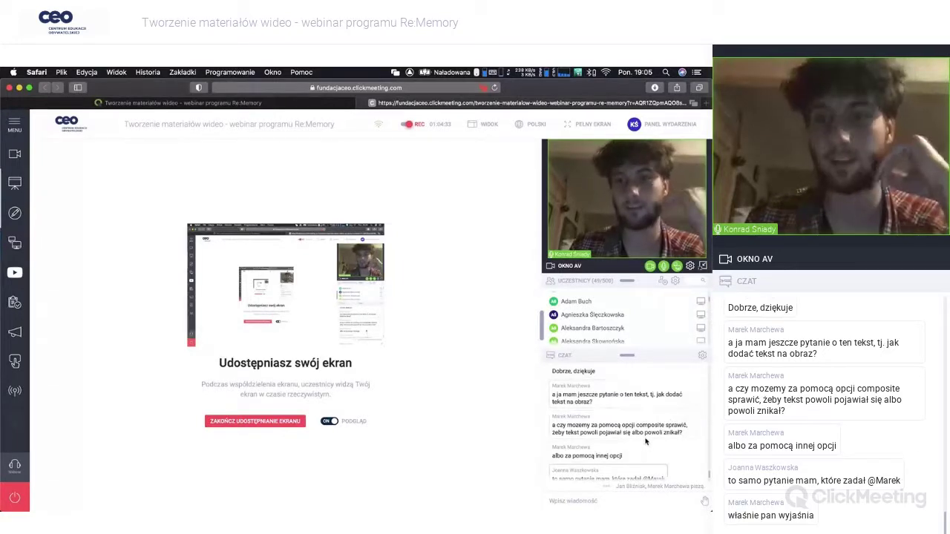
pyautogui.scroll(1, 645, 442)
pyautogui.scroll(1, 645, 441)
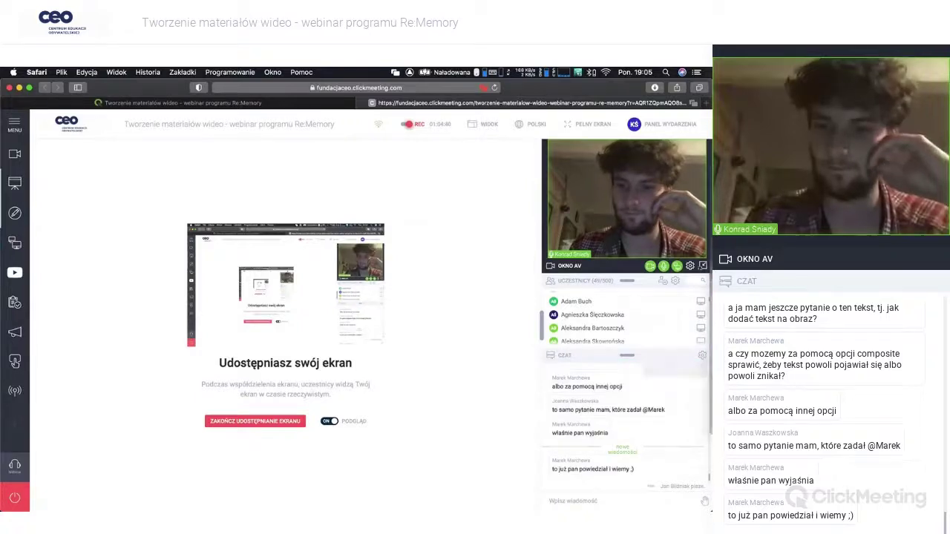
pyautogui.moveTo(698, 369)
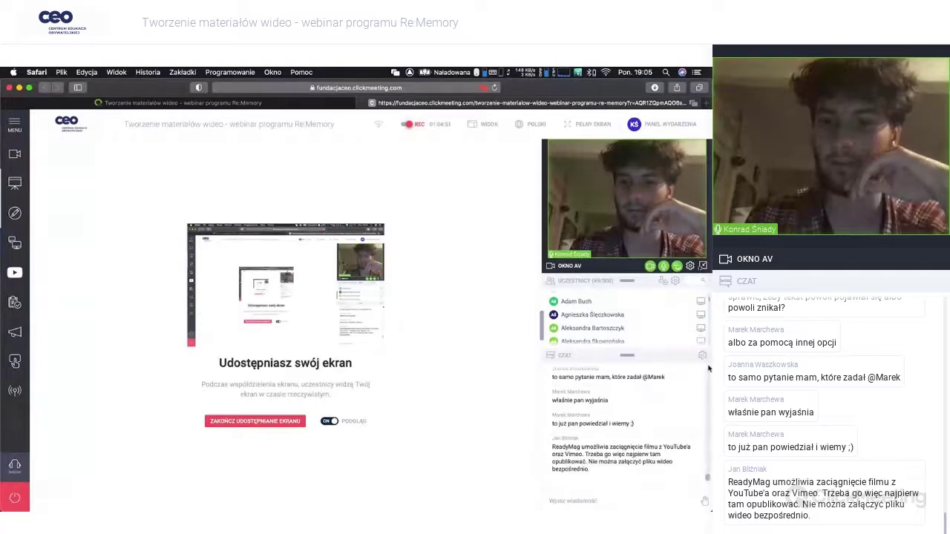
pyautogui.moveTo(708, 349)
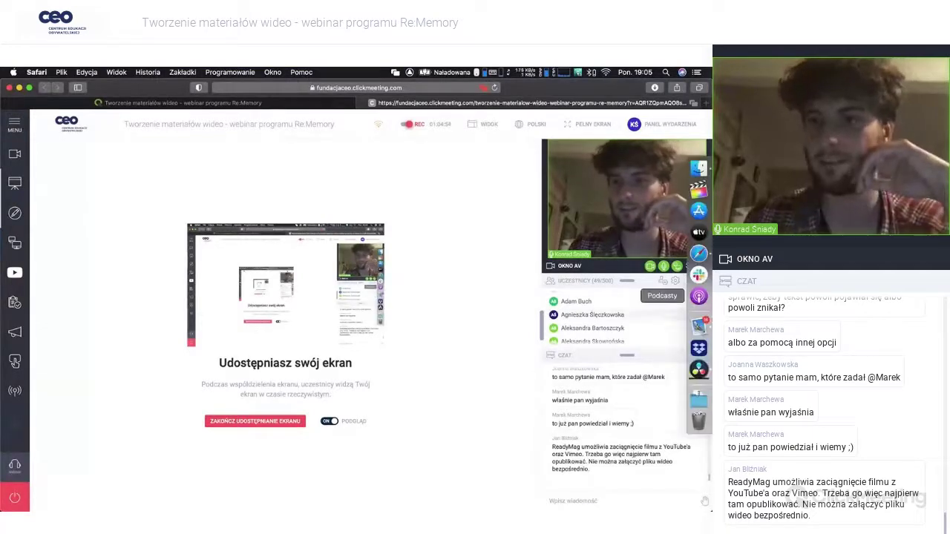
# Step: Dismiss the render-complete notice and pick YouTube as the Quick Export target
pyautogui.click(699, 370)
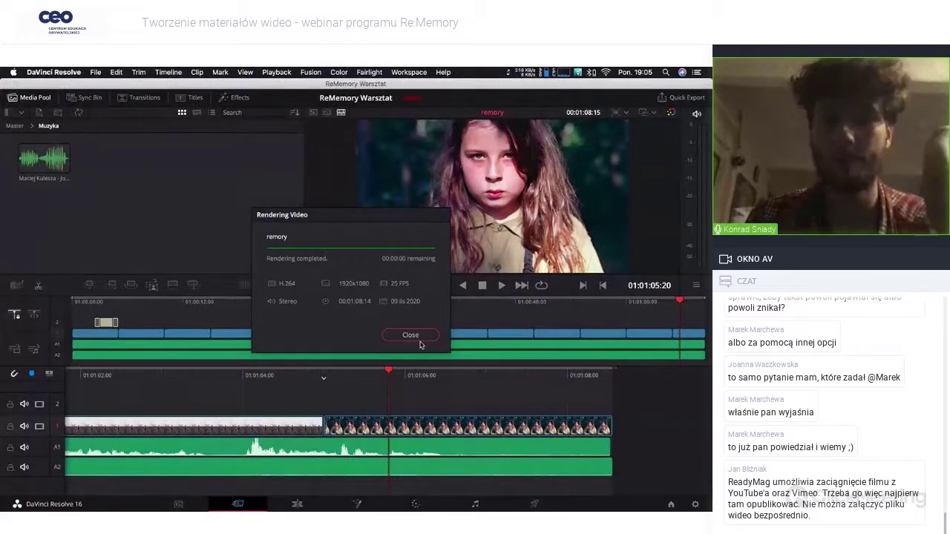
pyautogui.click(412, 336)
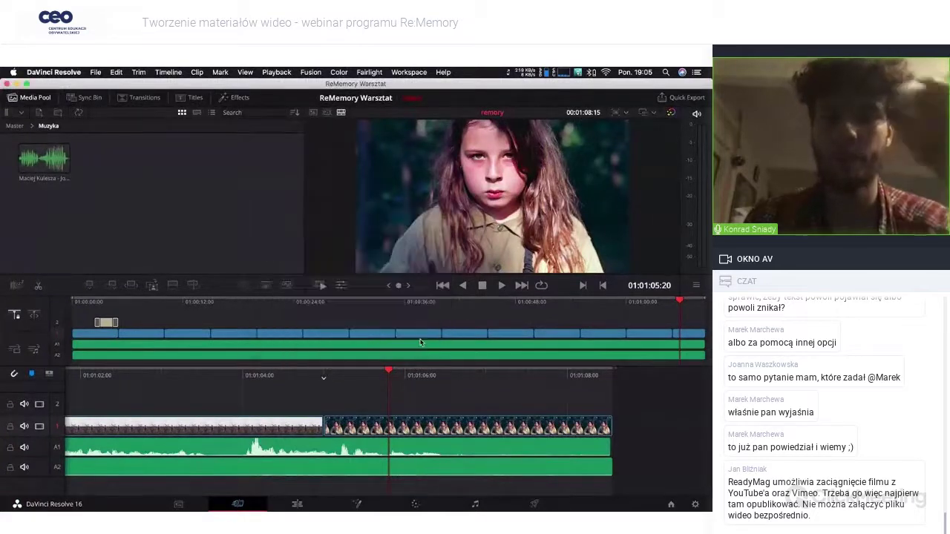
pyautogui.click(678, 97)
pyautogui.click(345, 248)
pyautogui.click(396, 251)
pyautogui.click(349, 249)
# Step: Try signing in to a YouTube account, then cancel the sign-in and Quick Export
pyautogui.click(353, 295)
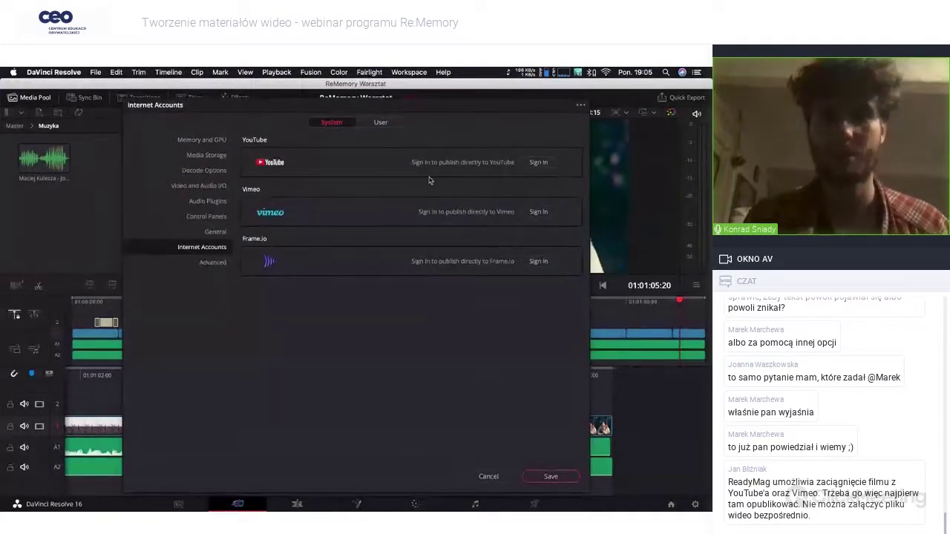
pyautogui.click(539, 164)
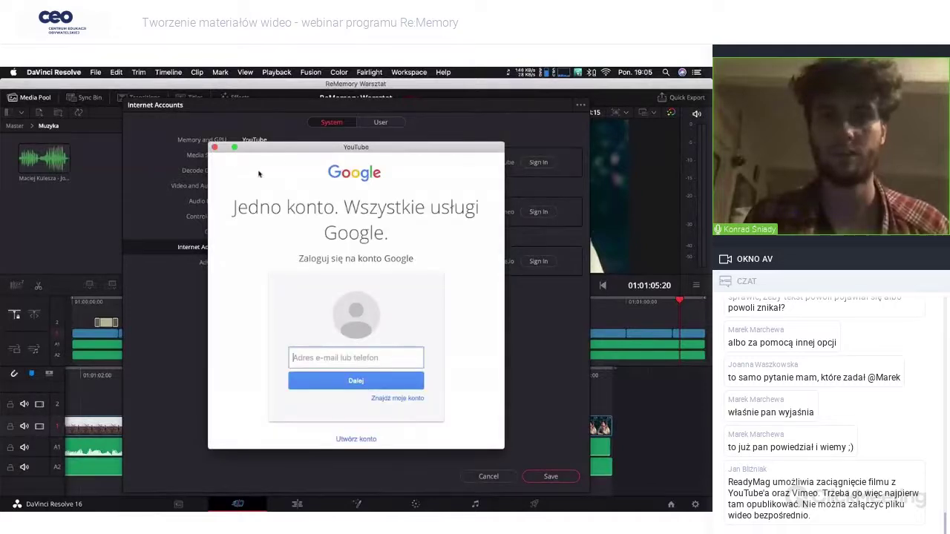
pyautogui.click(215, 147)
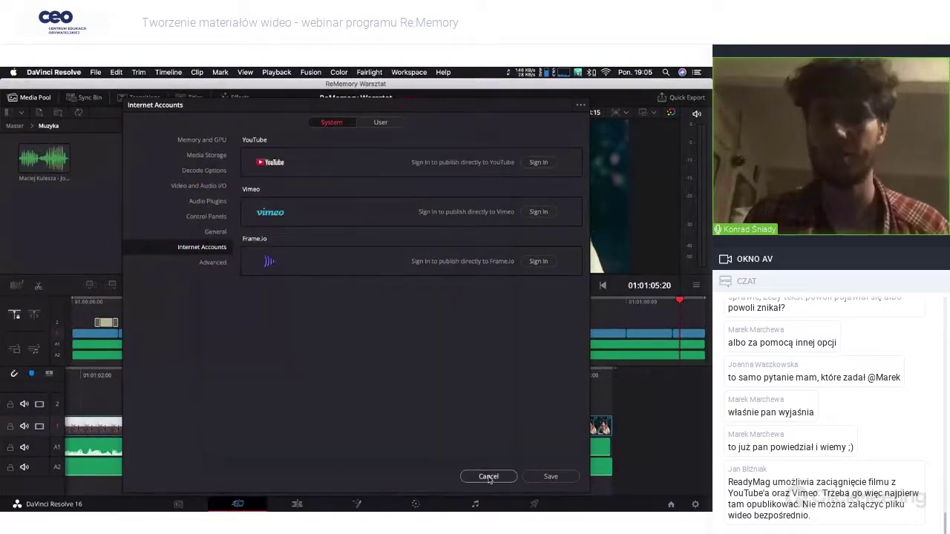
pyautogui.click(488, 477)
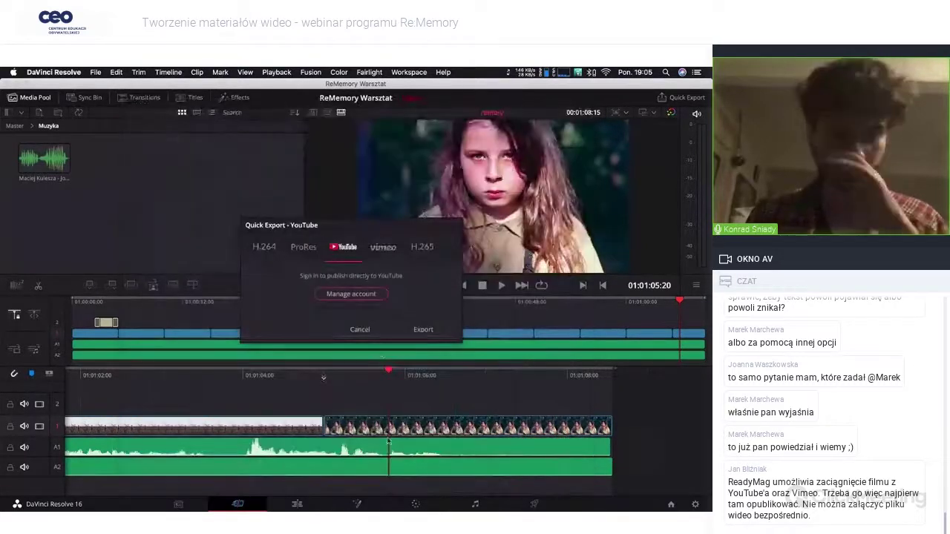
pyautogui.click(360, 329)
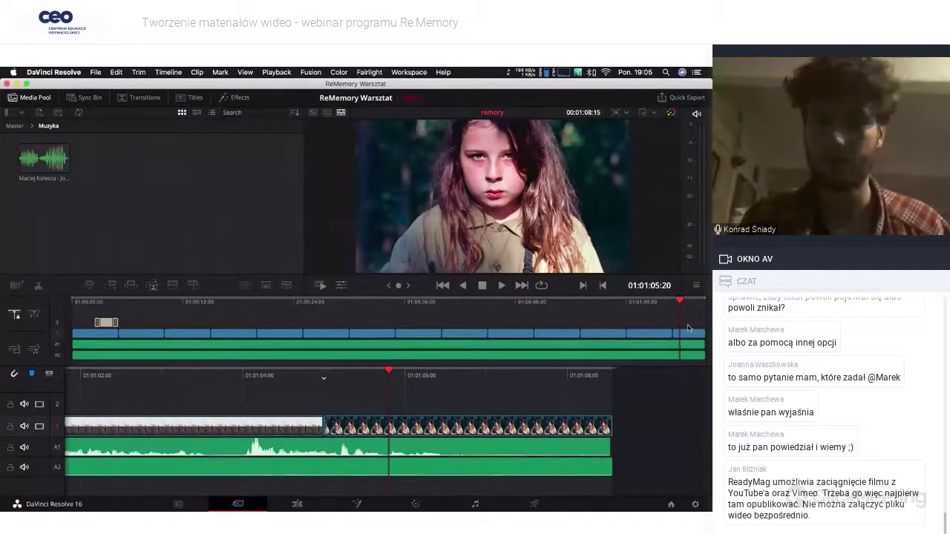
pyautogui.click(701, 93)
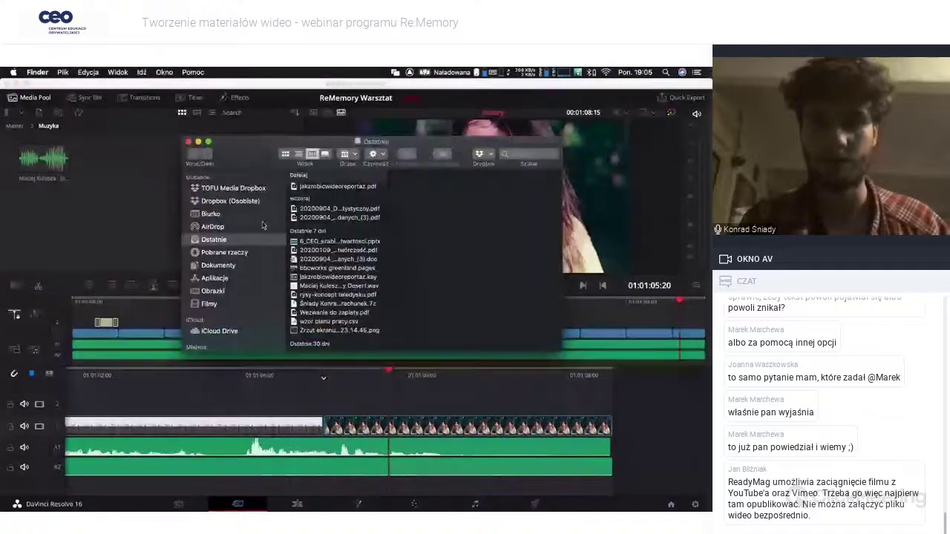
pyautogui.scroll(-5, 330, 254)
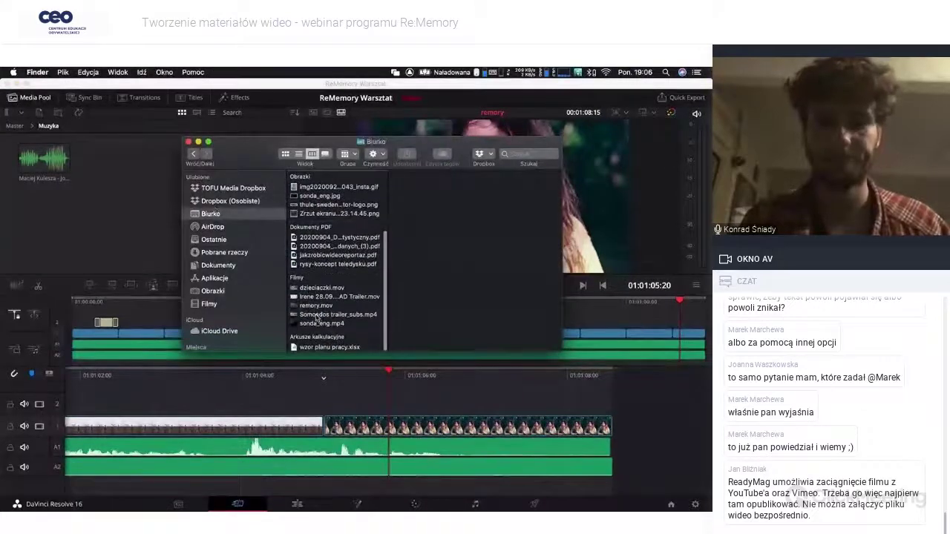
pyautogui.press('space')
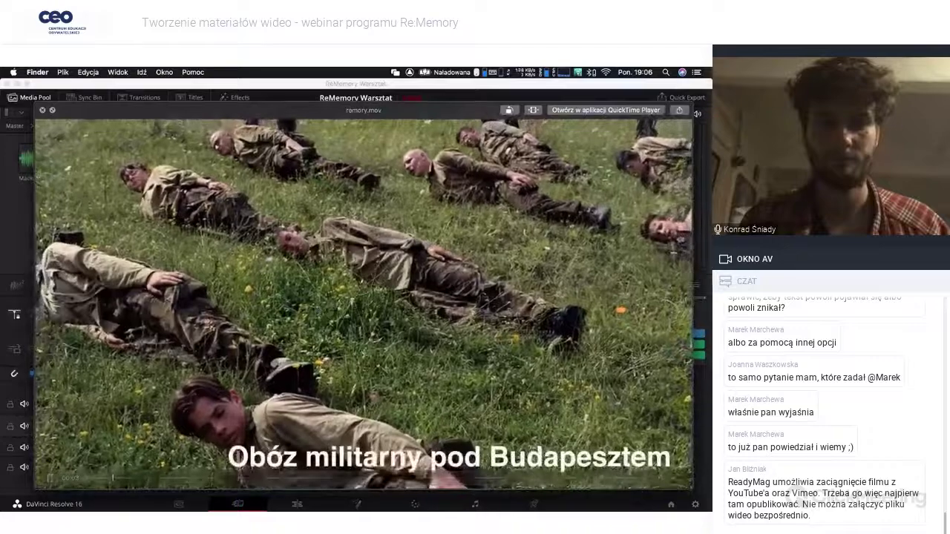
pyautogui.moveTo(126, 479); pyautogui.dragTo(87, 479)
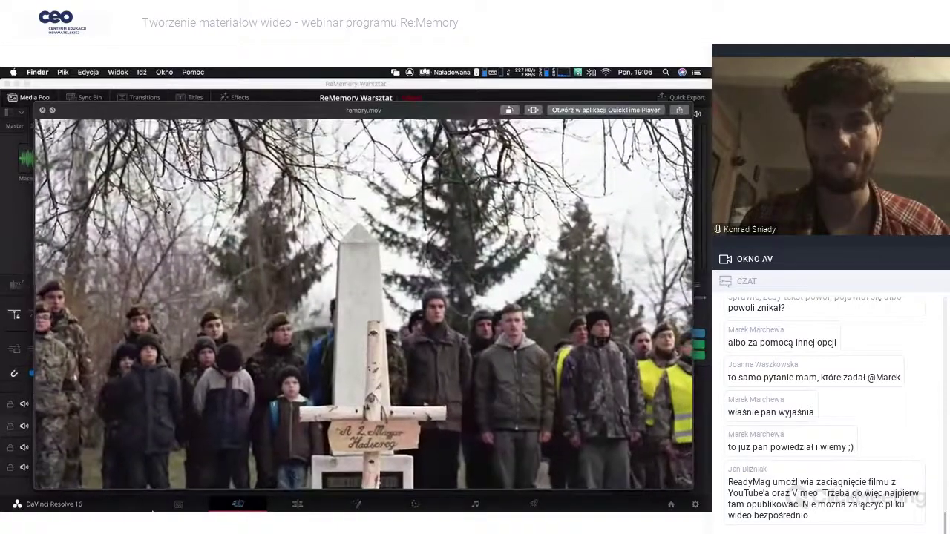
pyautogui.moveTo(223, 359)
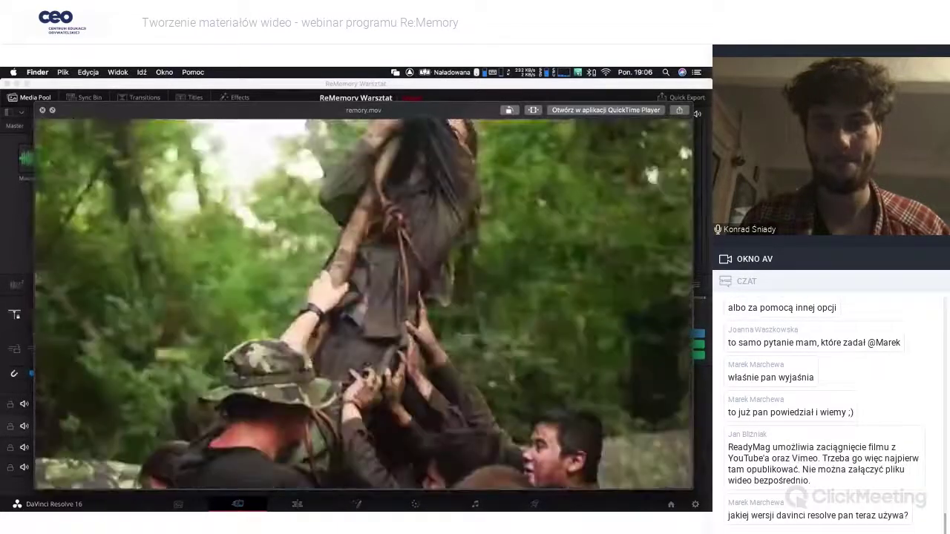
pyautogui.press('space')
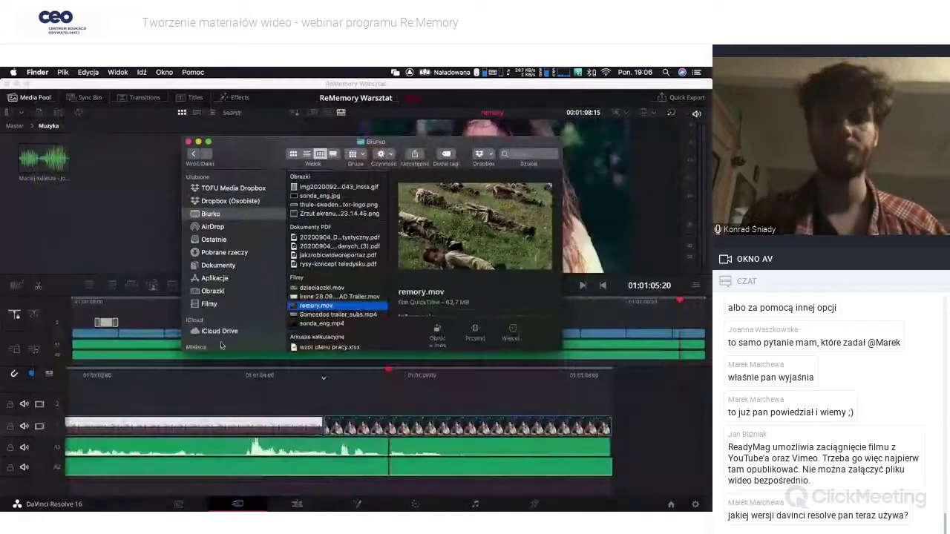
pyautogui.click(189, 141)
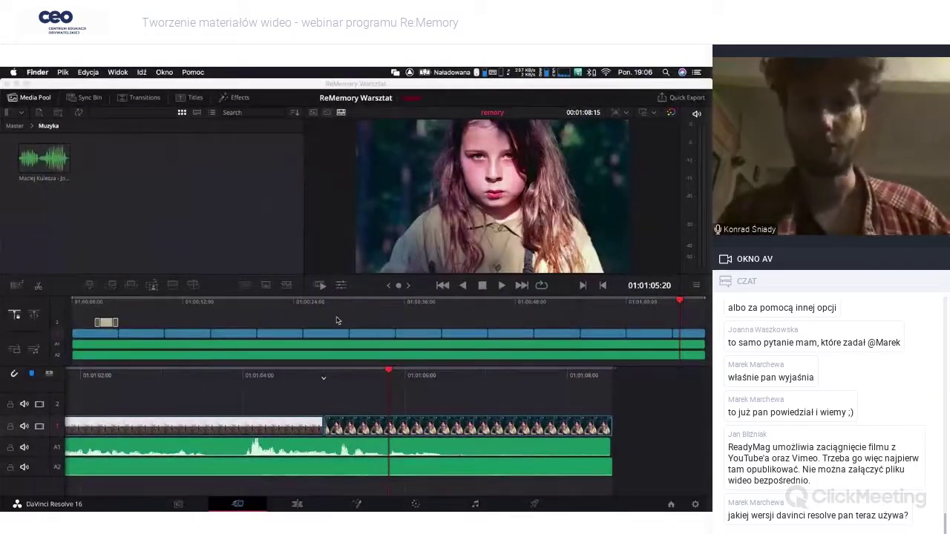
pyautogui.click(397, 404)
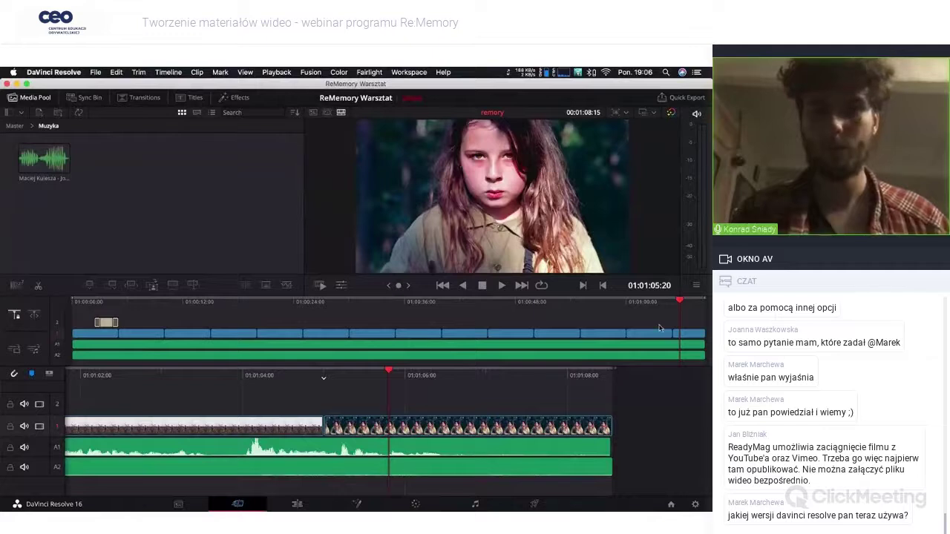
pyautogui.moveTo(705, 172)
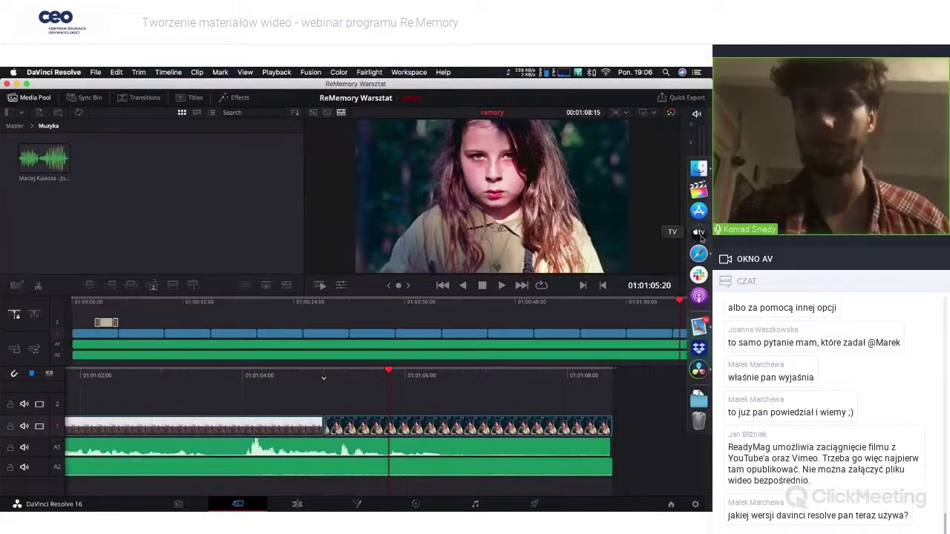
pyautogui.click(705, 171)
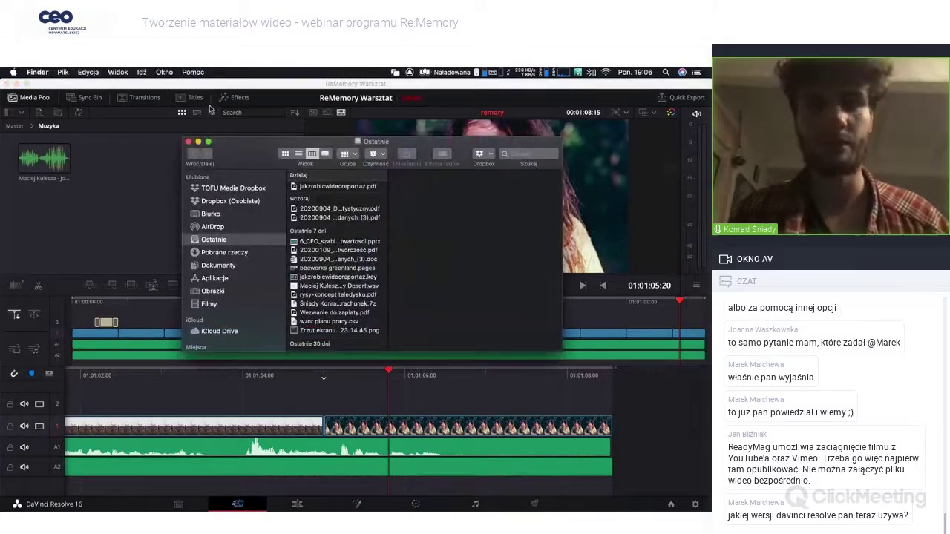
pyautogui.press('super+w')
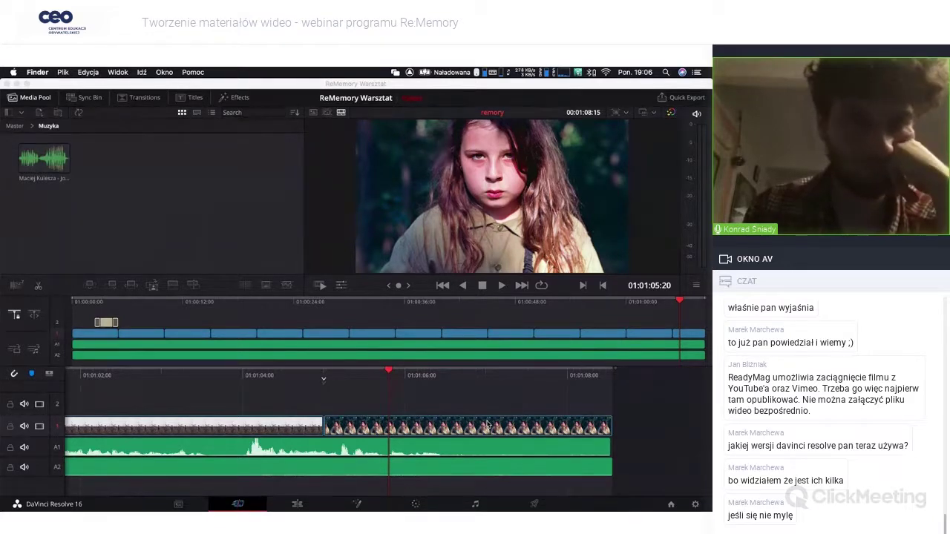
# Step: Add a cross-dissolve at the cut between the boy-in-the-field and girl close-up clips
pyautogui.click(327, 424)
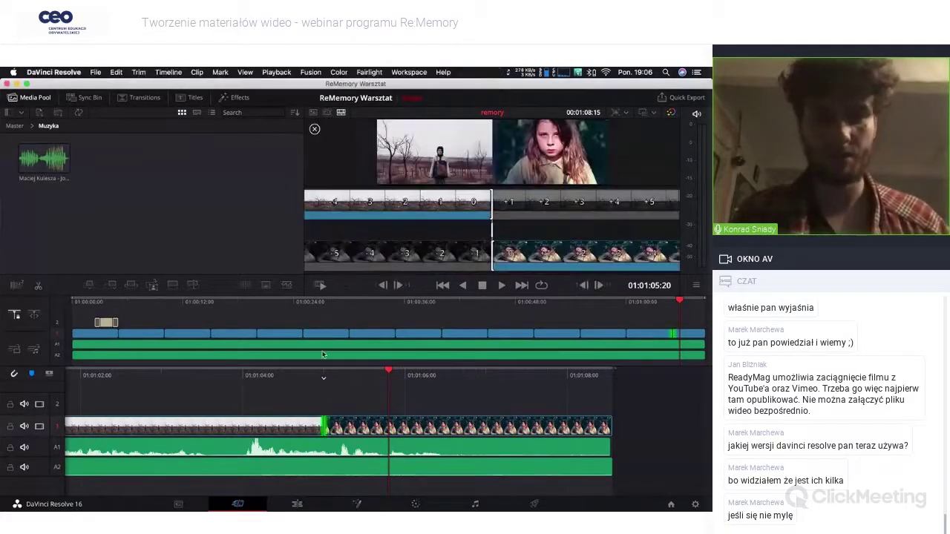
pyautogui.click(265, 285)
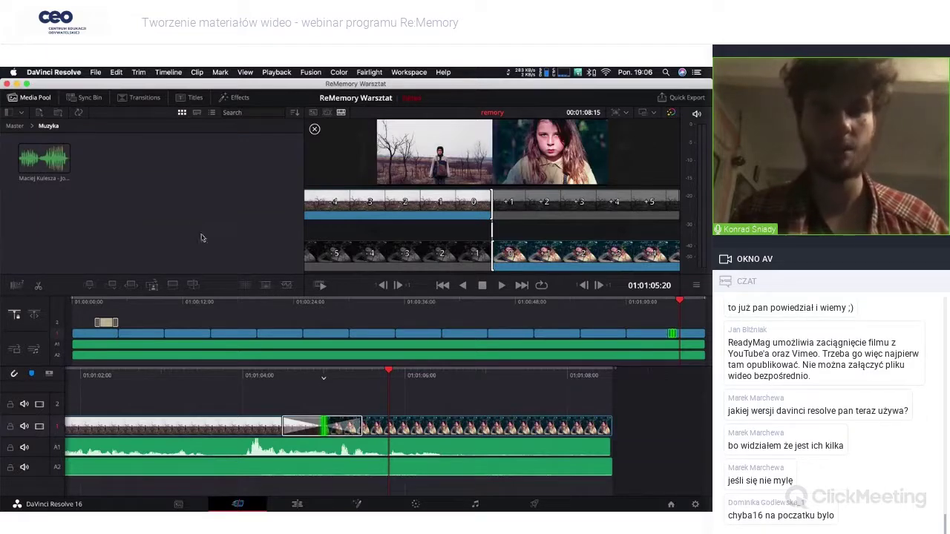
pyautogui.click(133, 97)
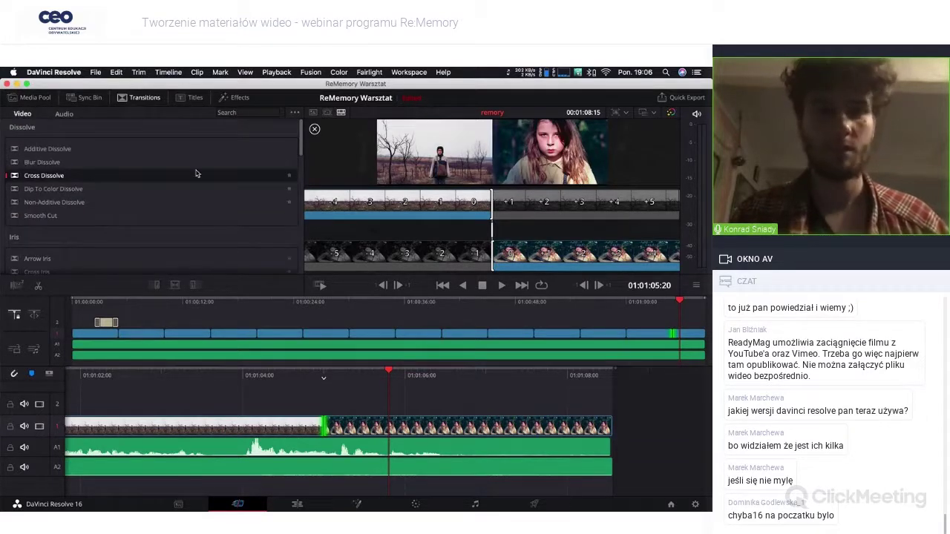
pyautogui.click(41, 98)
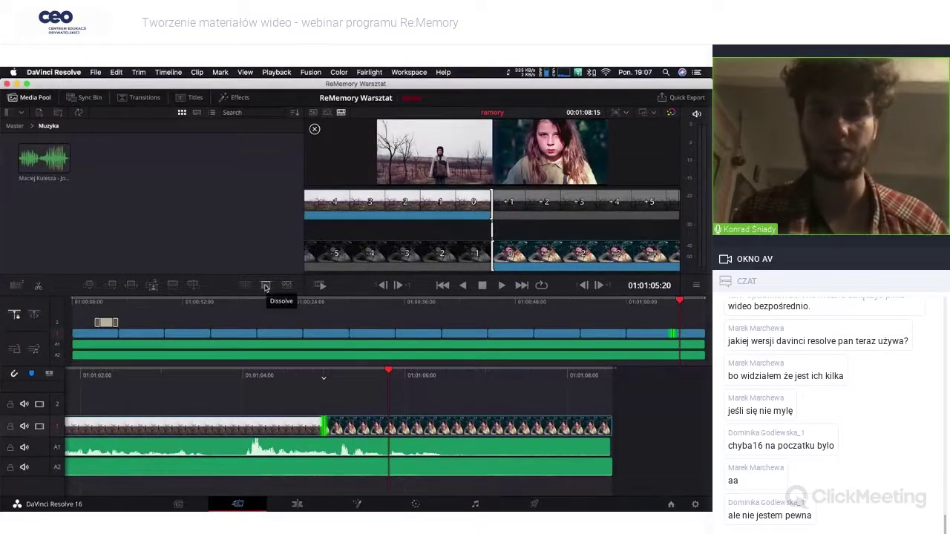
pyautogui.click(265, 288)
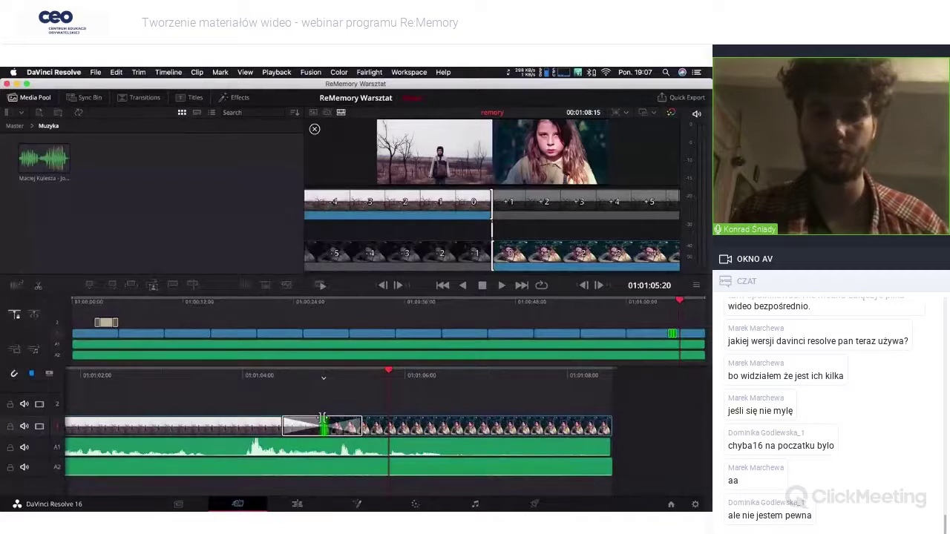
pyautogui.press('space')
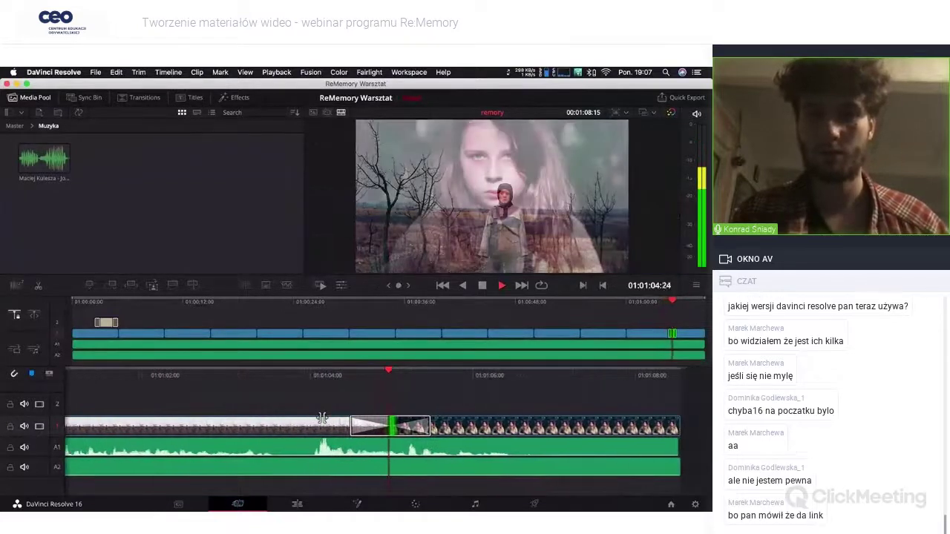
pyautogui.press('space')
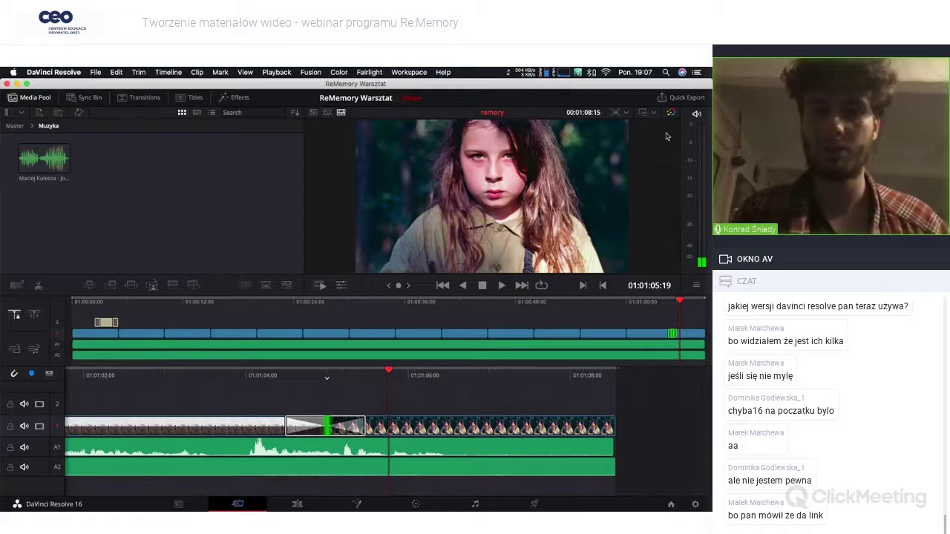
pyautogui.click(616, 112)
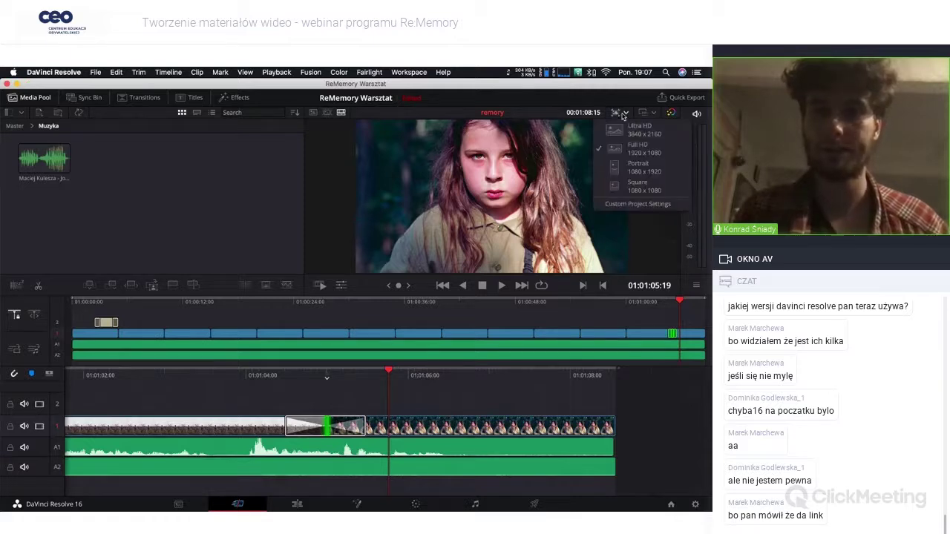
pyautogui.click(626, 151)
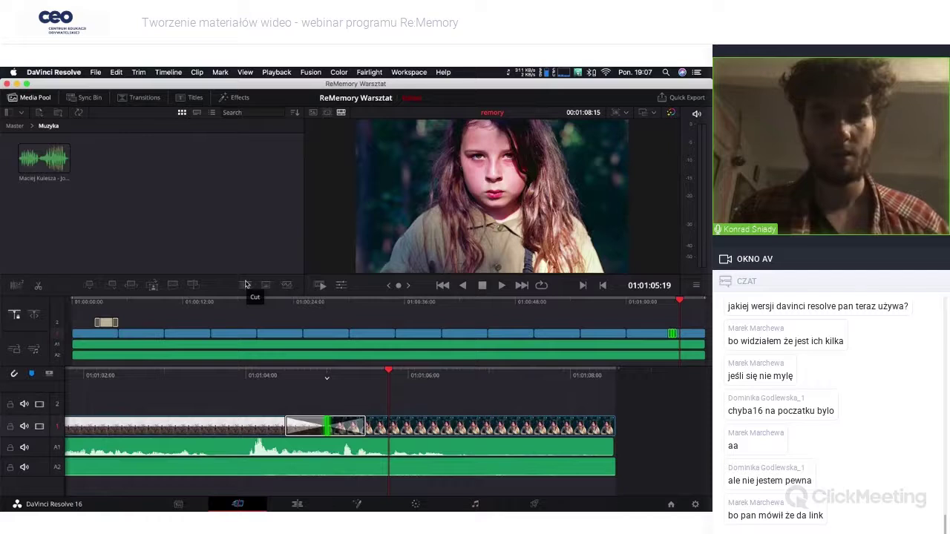
# Step: Trim the edit point, reapply the dissolve, review it and drag it shorter
pyautogui.moveTo(365, 426); pyautogui.dragTo(417, 436)
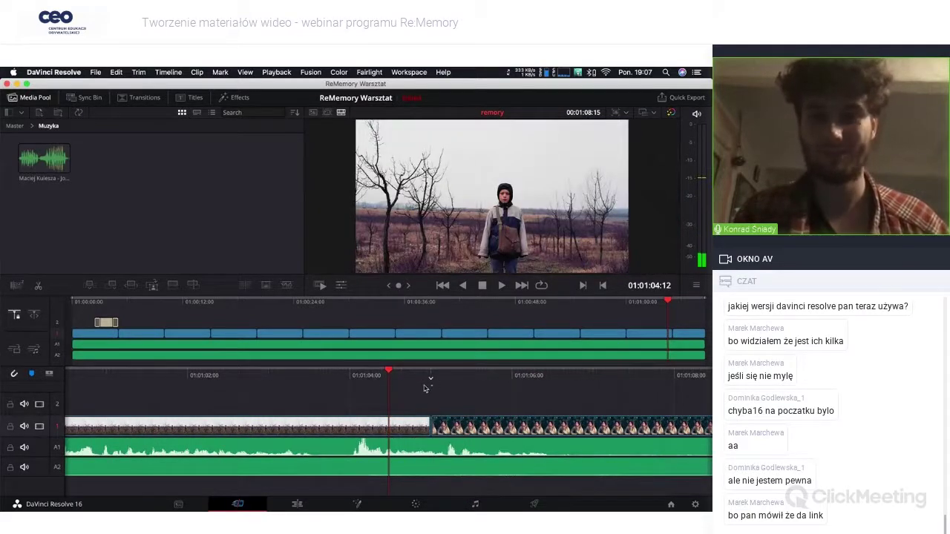
pyautogui.moveTo(430, 426); pyautogui.dragTo(394, 427)
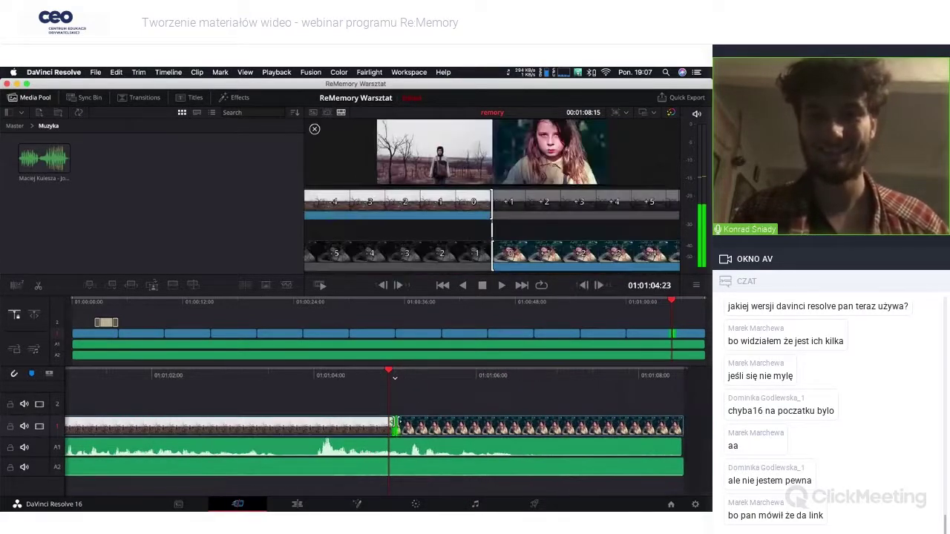
pyautogui.click(286, 286)
pyautogui.press('/')
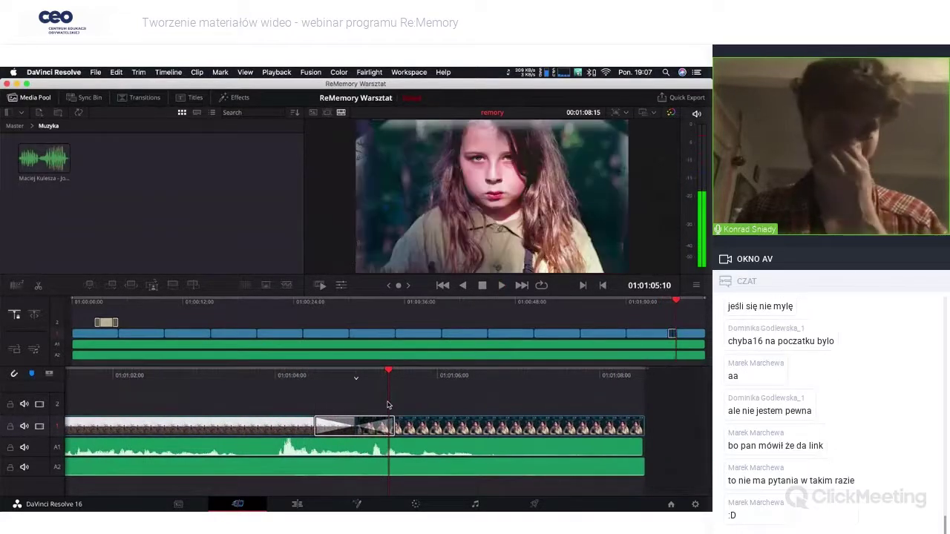
pyautogui.press('Left')
pyautogui.press('Left')
pyautogui.press('Left')
pyautogui.press('Left')
pyautogui.press('Left')
pyautogui.press('Left')
pyautogui.press('Left')
pyautogui.press('Left')
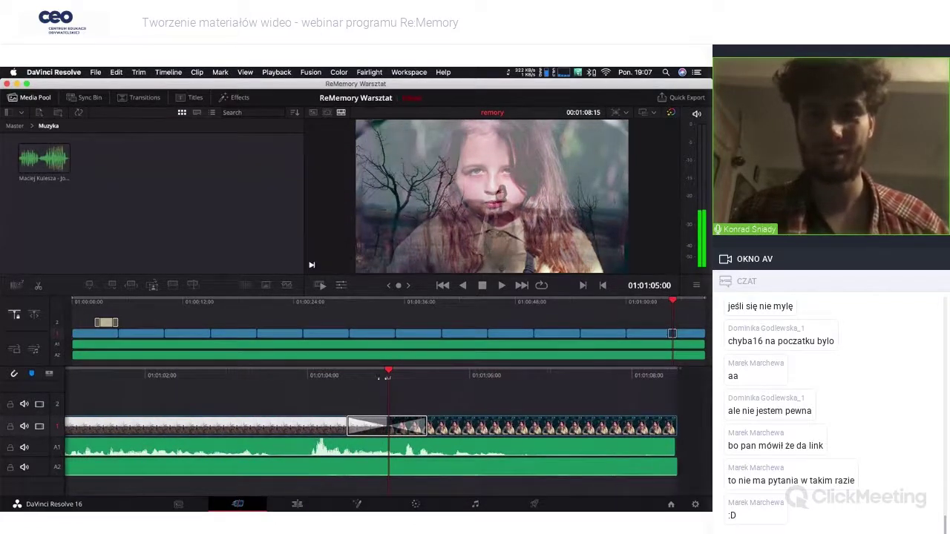
pyautogui.press('Left')
pyautogui.press('Left')
pyautogui.press('Left')
pyautogui.press('Left')
pyautogui.press('Left')
pyautogui.press('Left')
pyautogui.press('Left')
pyautogui.press('Left')
pyautogui.press('Left')
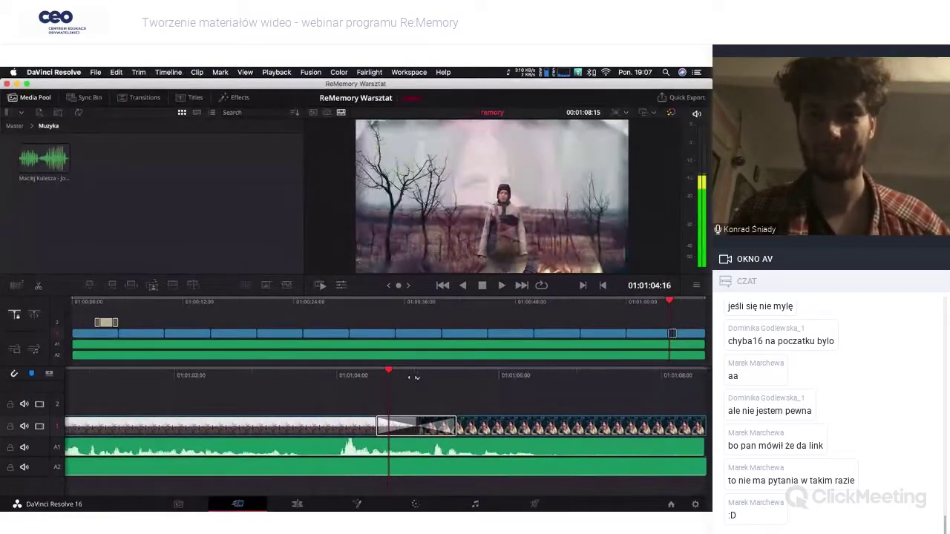
pyautogui.press('space')
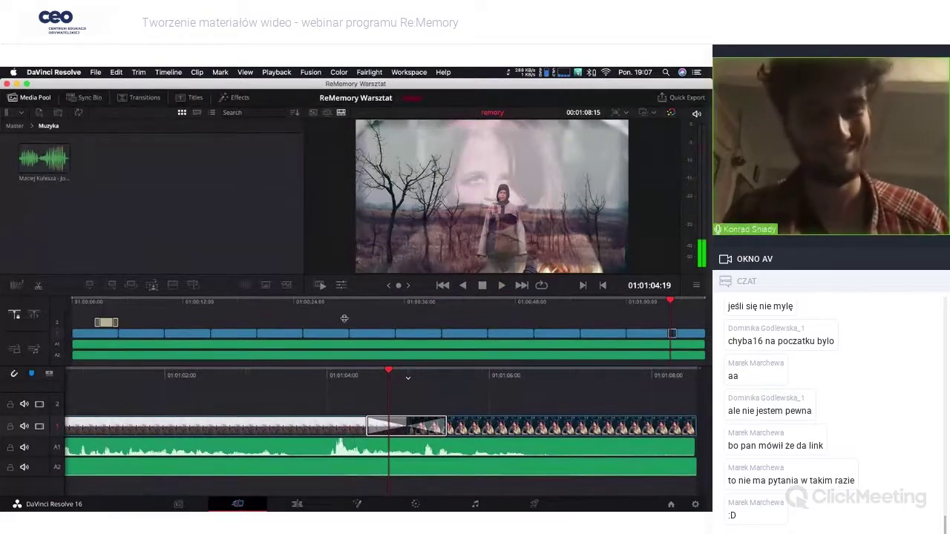
pyautogui.moveTo(366, 426); pyautogui.dragTo(388, 426)
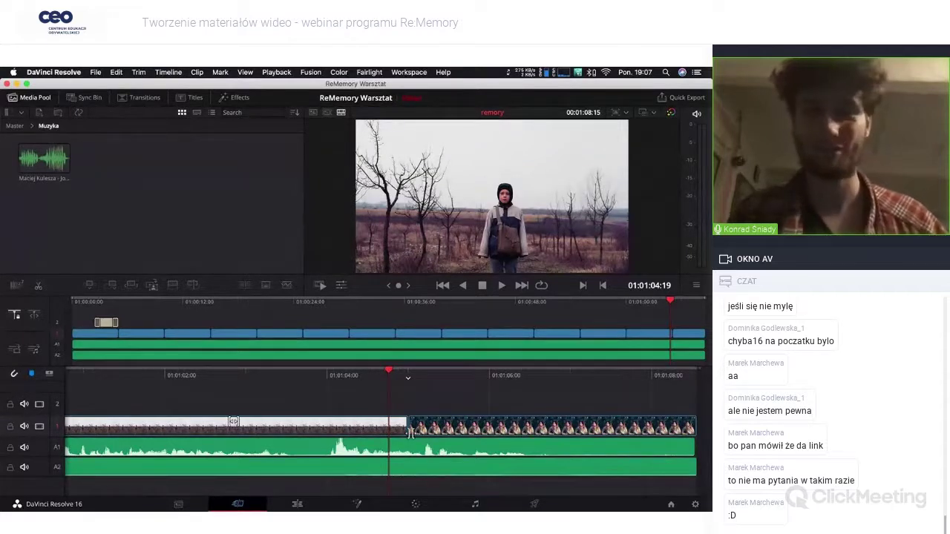
pyautogui.click(335, 425)
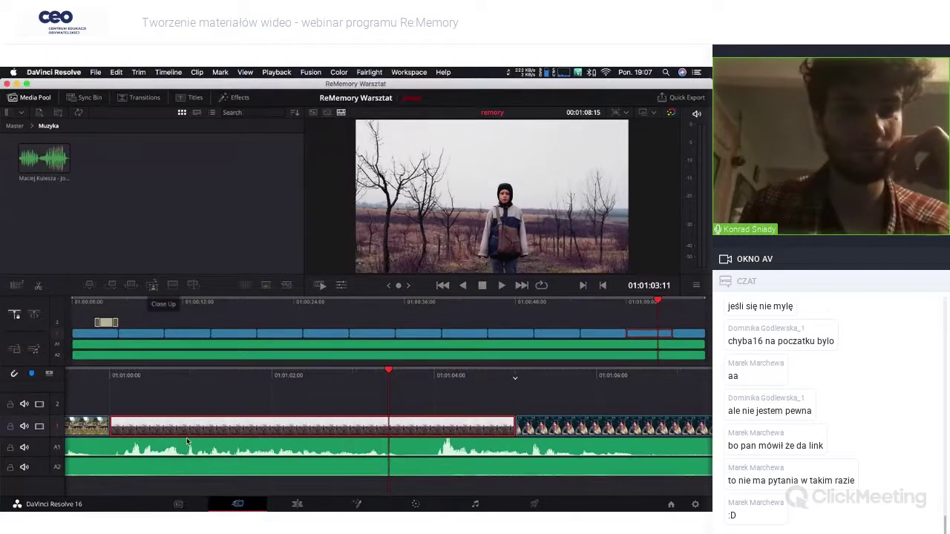
# Step: Try Gaussian Blur on the weapons-table clip, then undo it with Cmd+Z
pyautogui.scroll(3, 187, 437)
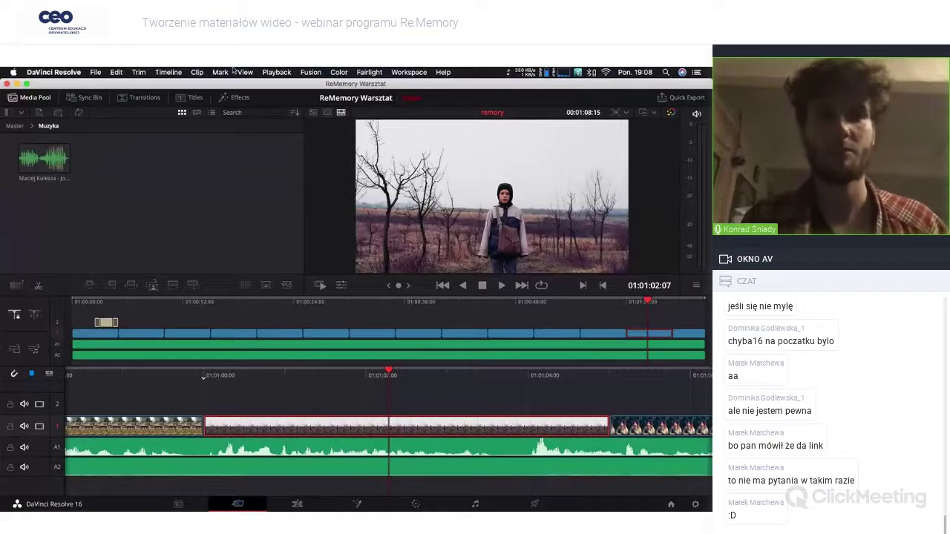
pyautogui.click(239, 99)
pyautogui.scroll(-2, 140, 189)
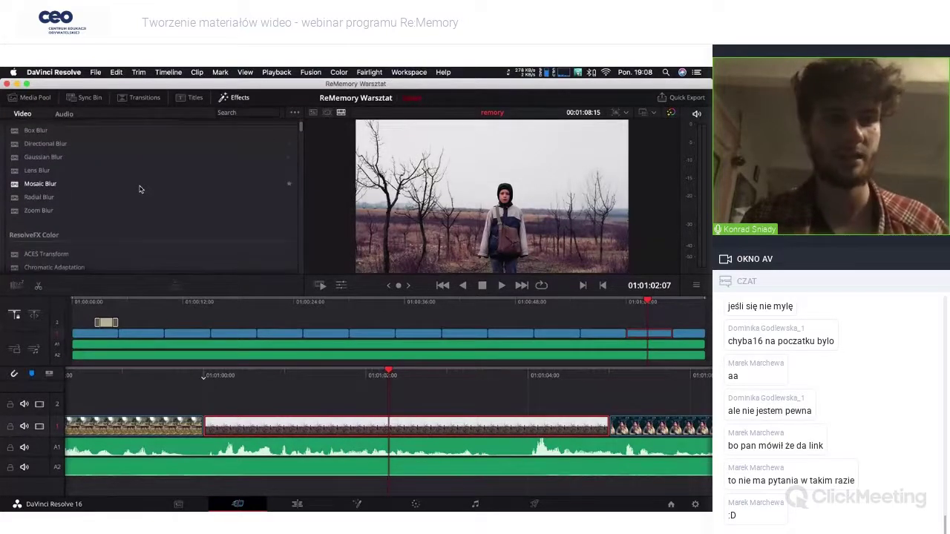
pyautogui.press('j')
pyautogui.press('j')
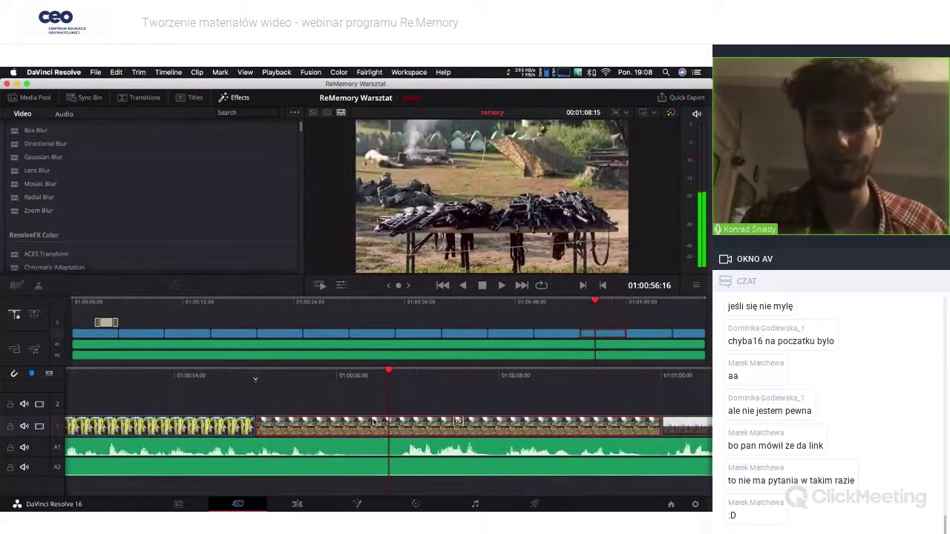
pyautogui.moveTo(43, 157)
pyautogui.mouseDown()
pyautogui.moveTo(388, 396)
pyautogui.moveTo(364, 426)
pyautogui.mouseUp()
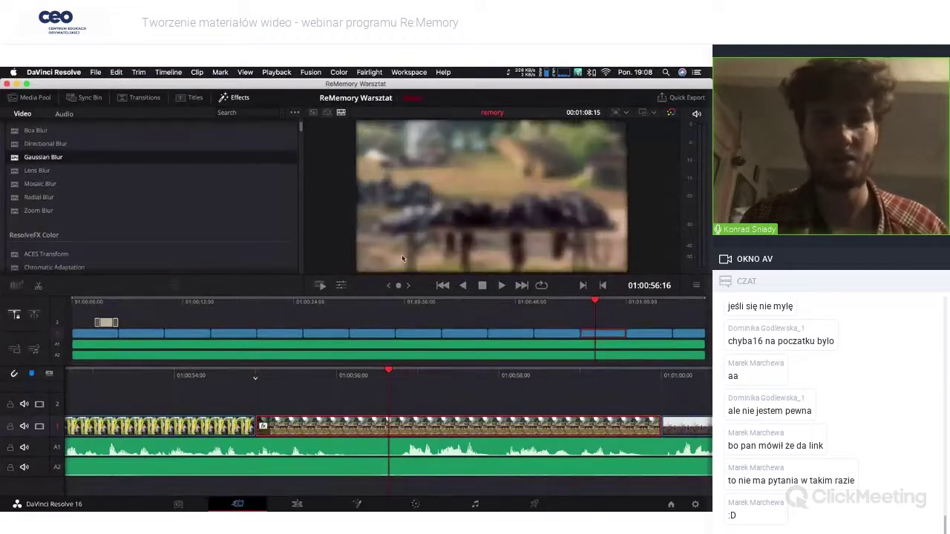
pyautogui.press('super+z')
# Step: Apply Lens Flare and Glow from ResolveFX Light to the weapons-table clip
pyautogui.scroll(-3, 76, 208)
pyautogui.scroll(-5, 76, 208)
pyautogui.scroll(-2, 60, 208)
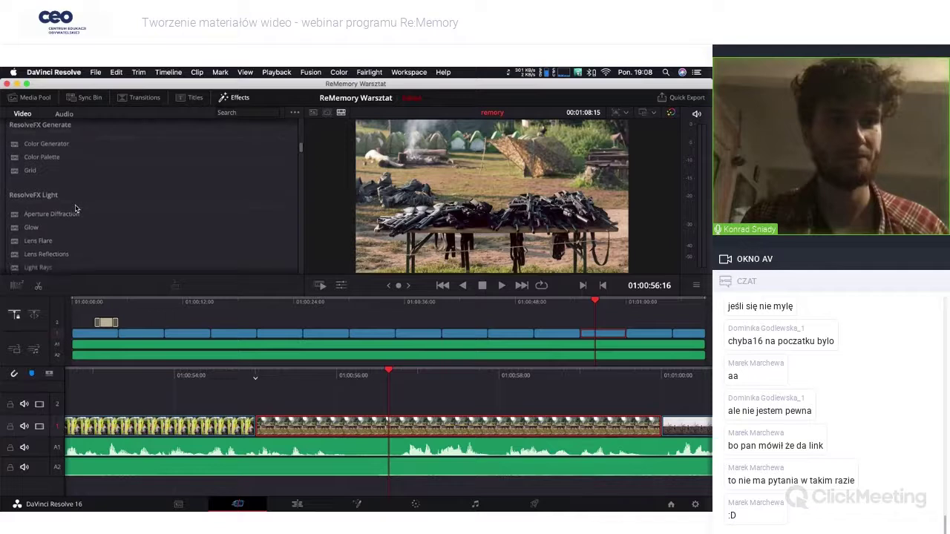
pyautogui.moveTo(41, 210); pyautogui.dragTo(370, 431)
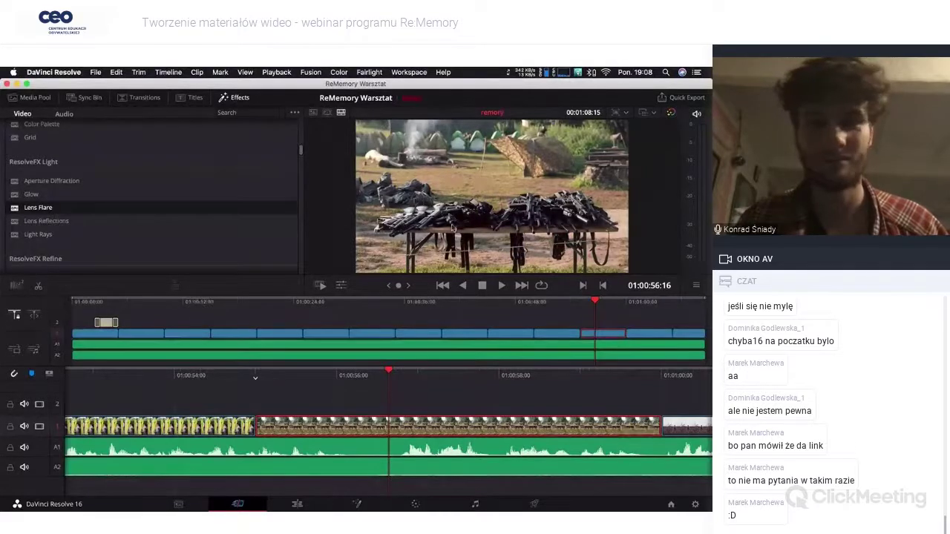
pyautogui.click(37, 195)
pyautogui.moveTo(444, 395); pyautogui.dragTo(397, 430)
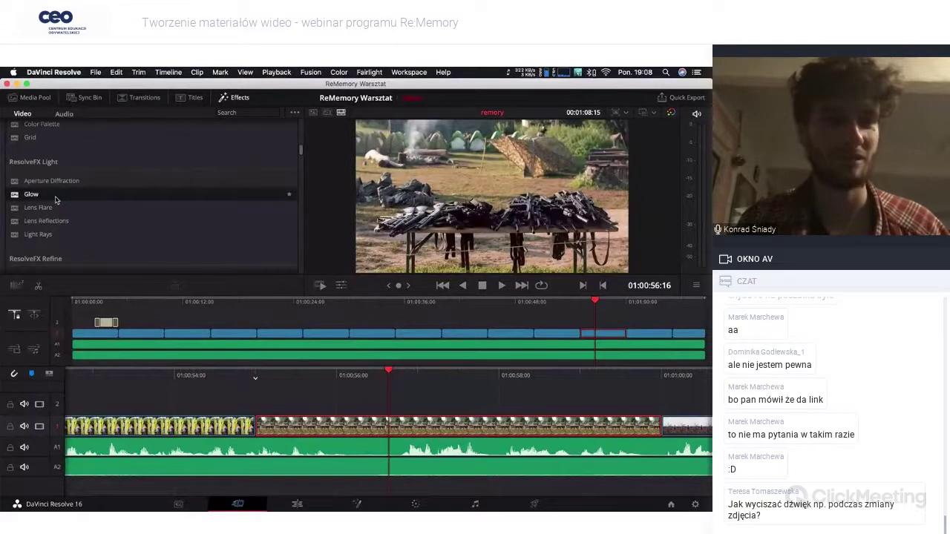
# Step: Scroll through the effects library to the ResolveFX Blur filters
pyautogui.scroll(-3, 56, 198)
pyautogui.scroll(-2, 56, 199)
pyautogui.scroll(-2, 55, 199)
pyautogui.scroll(-3, 55, 199)
pyautogui.scroll(-5, 55, 199)
pyautogui.scroll(-5, 56, 199)
pyautogui.scroll(-5, 56, 199)
pyautogui.scroll(-5, 55, 198)
pyautogui.scroll(-5, 56, 199)
pyautogui.scroll(-5, 56, 198)
pyautogui.scroll(-3, 95, 146)
pyautogui.scroll(5, 95, 146)
pyautogui.scroll(5, 112, 141)
pyautogui.scroll(5, 149, 134)
pyautogui.scroll(5, 168, 130)
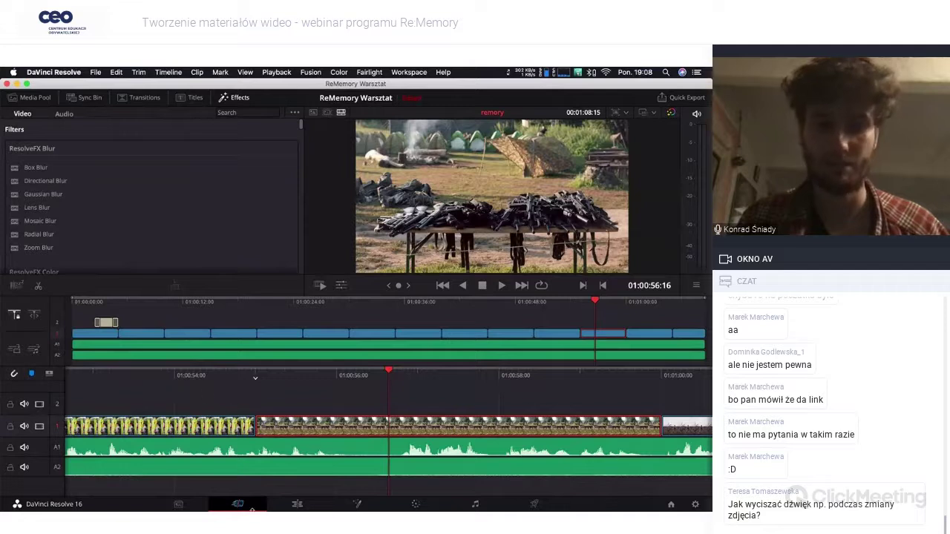
pyautogui.click(295, 505)
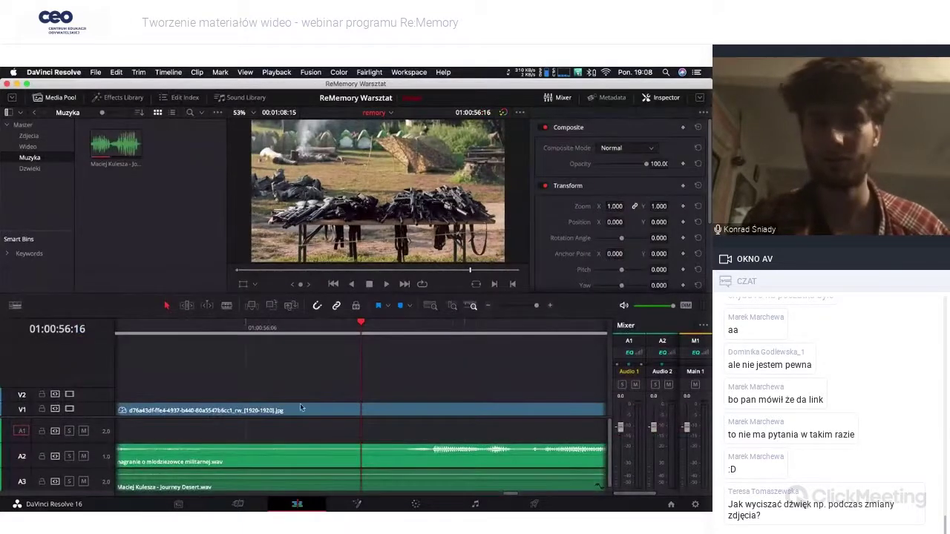
pyautogui.hscroll(-2, 210, 360)
pyautogui.hotkey('shift', 'z')
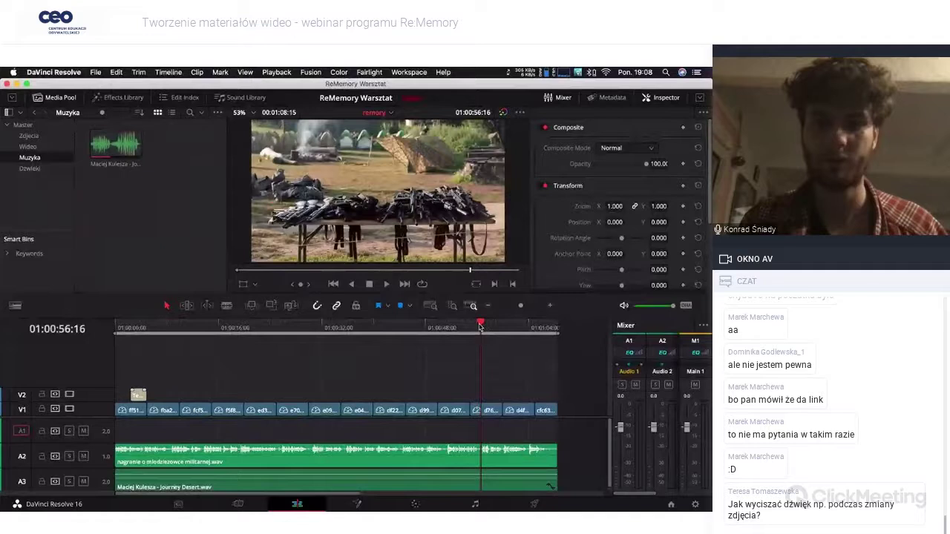
pyautogui.moveTo(351, 328); pyautogui.dragTo(116, 328)
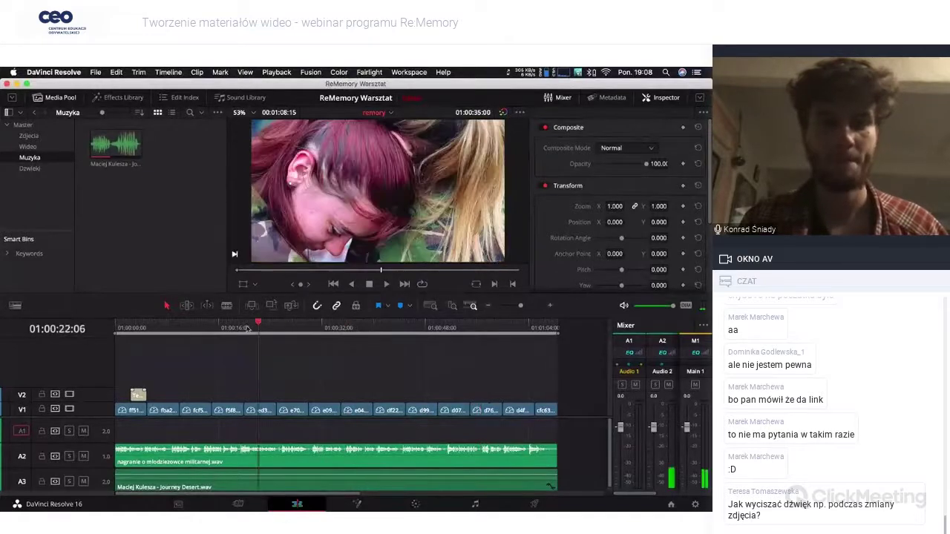
pyautogui.press('space')
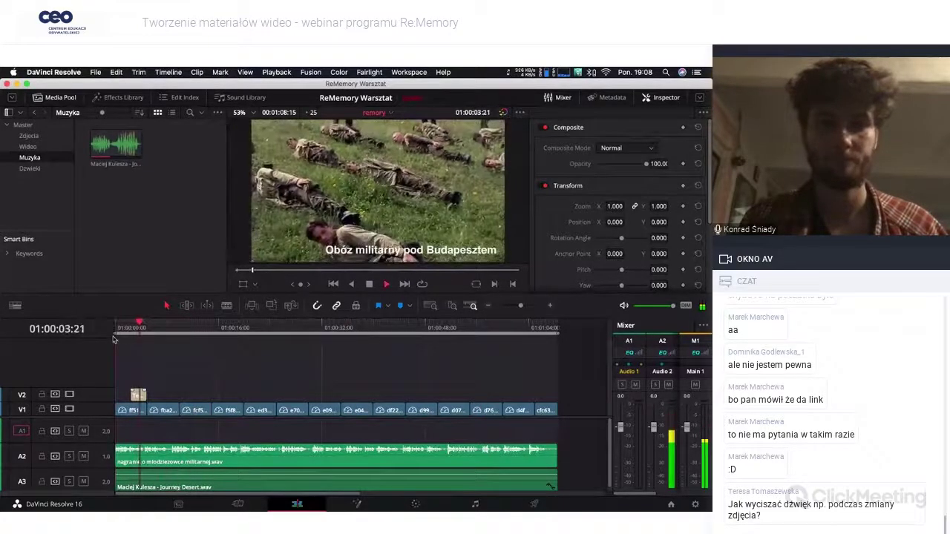
pyautogui.press('space')
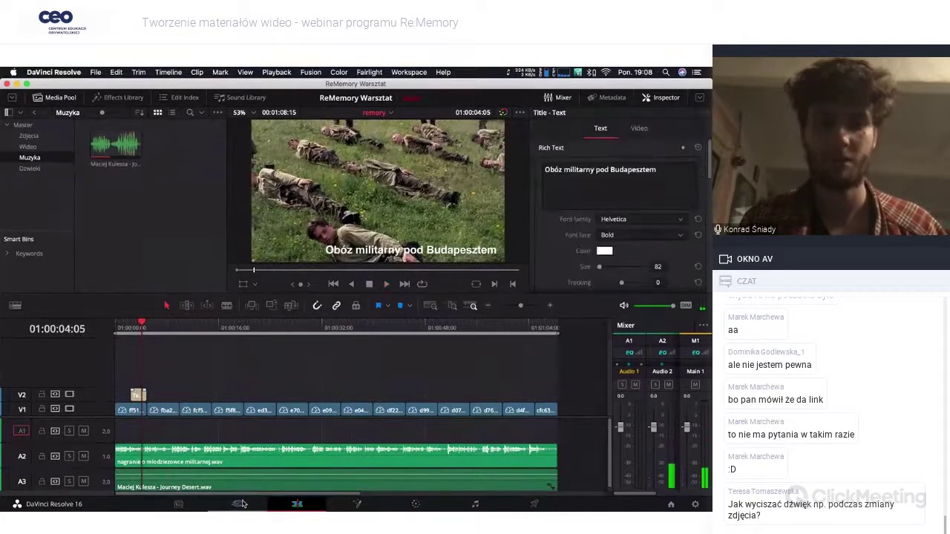
pyautogui.click(242, 503)
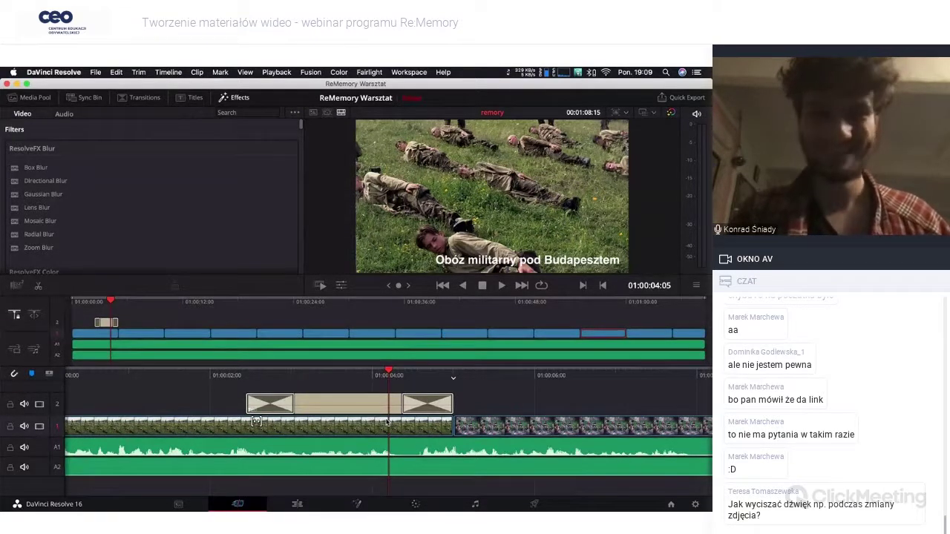
# Step: Move the playhead to the timeline start and browse the Dzwieki audio bin
pyautogui.click(114, 302)
pyautogui.moveTo(113, 302); pyautogui.dragTo(52, 295)
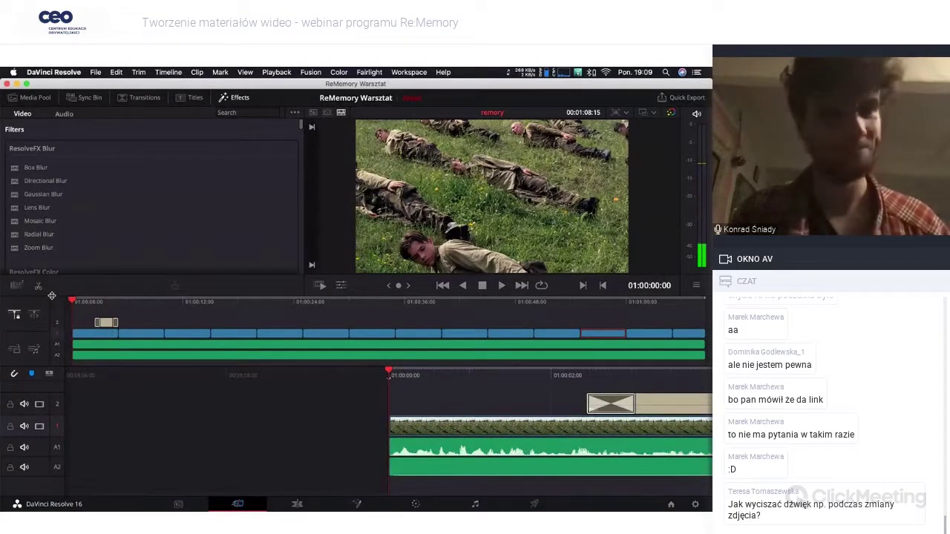
pyautogui.click(35, 97)
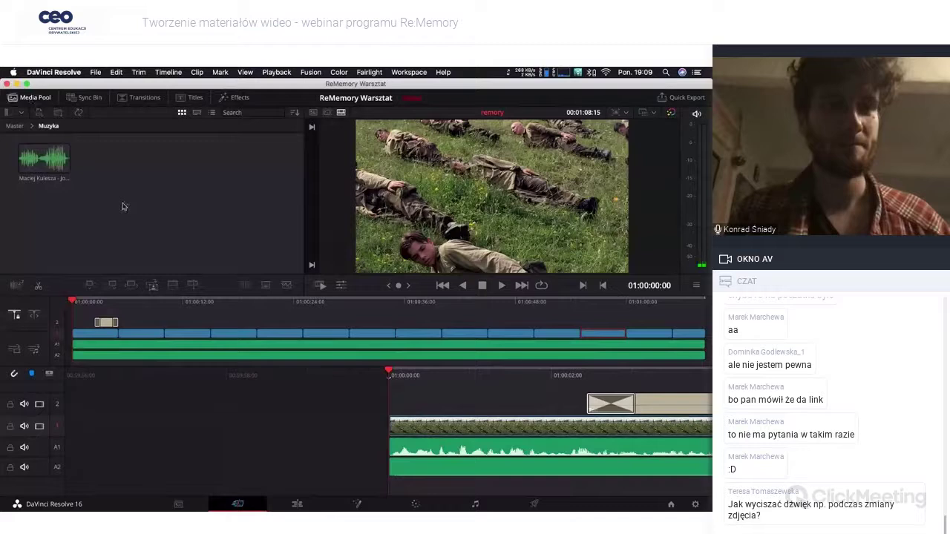
pyautogui.click(17, 125)
pyautogui.doubleClick(45, 161)
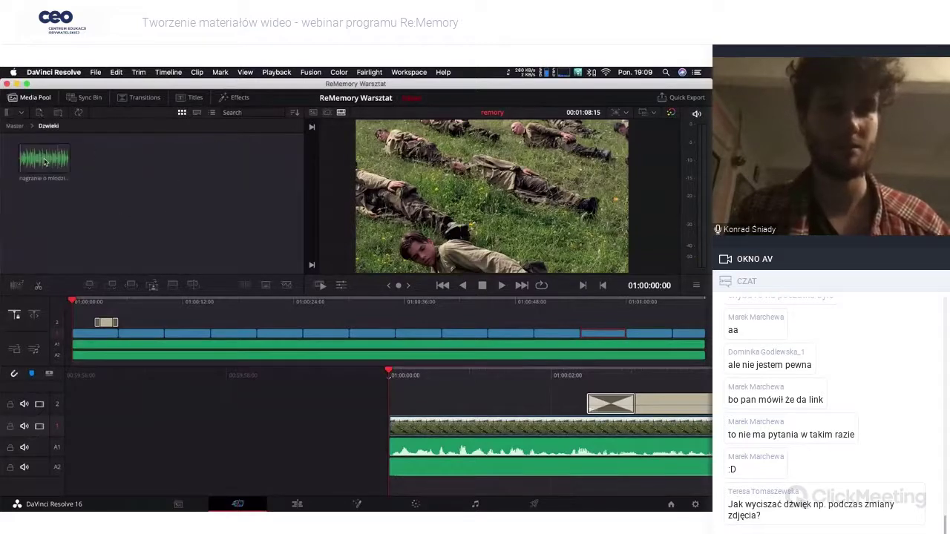
pyautogui.rightClick(45, 162)
pyautogui.press('Escape')
pyautogui.click(14, 126)
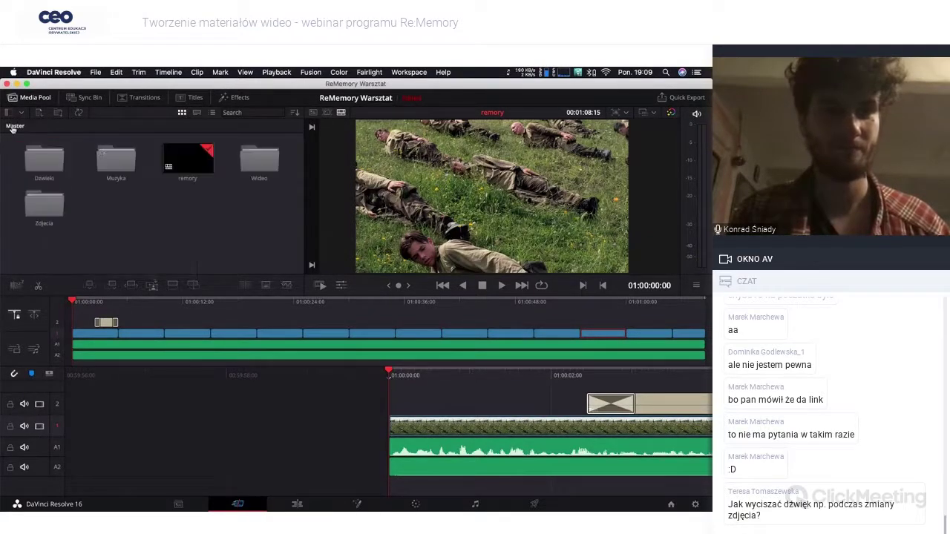
# Step: Browse the Wideo and Zdjecia bins, then return to the Master bin
pyautogui.doubleClick(259, 160)
pyautogui.click(18, 127)
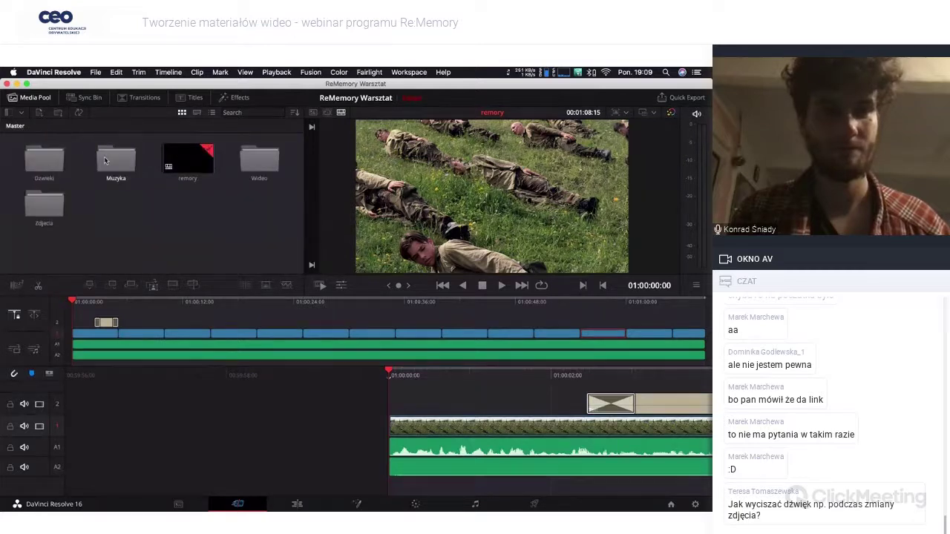
pyautogui.doubleClick(43, 200)
pyautogui.rightClick(50, 161)
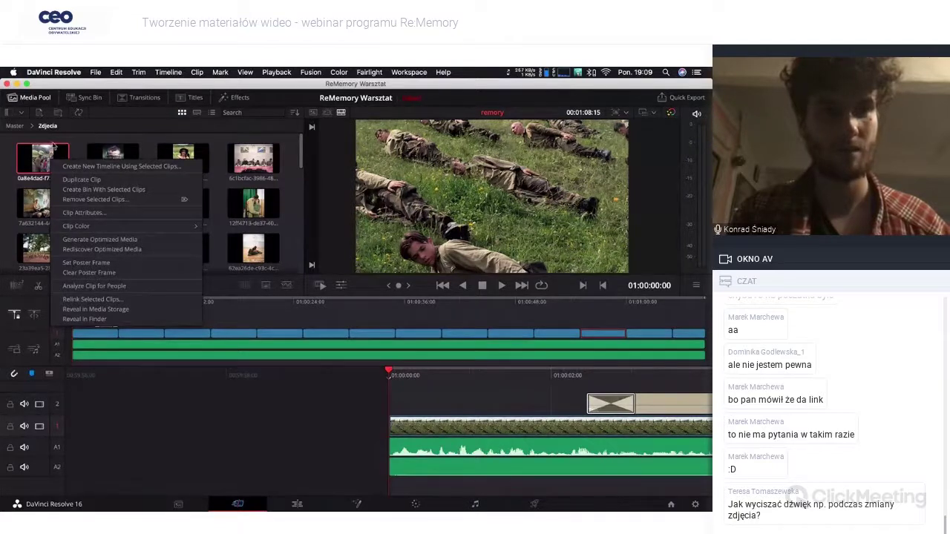
pyautogui.click(73, 142)
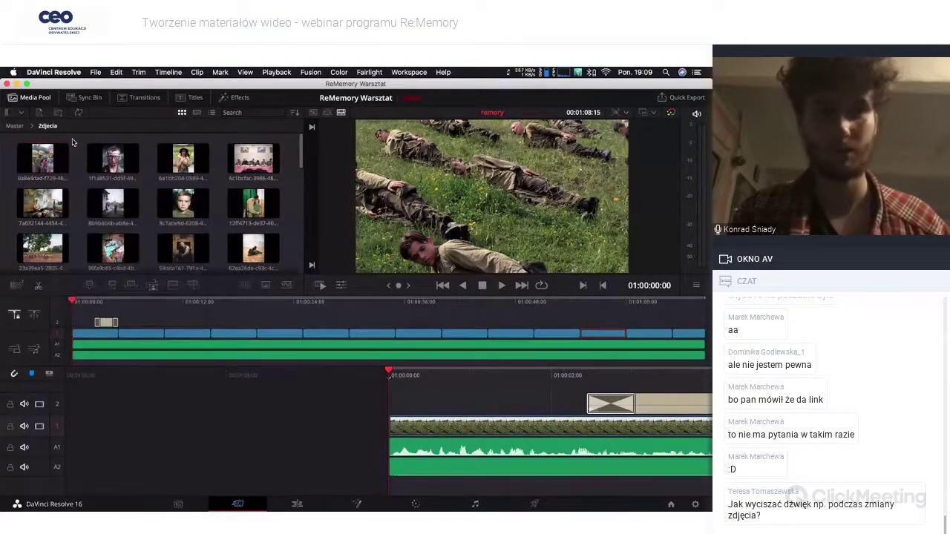
pyautogui.click(15, 126)
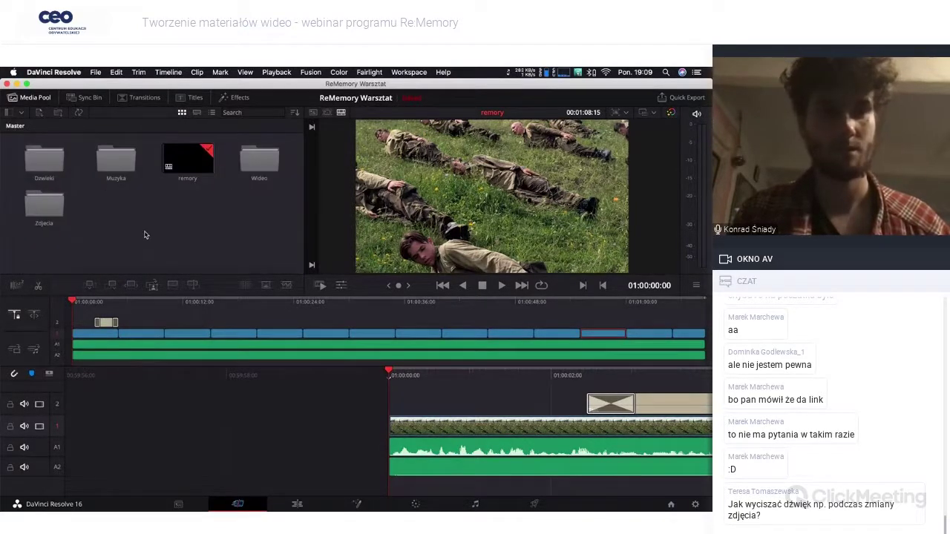
pyautogui.moveTo(698, 263)
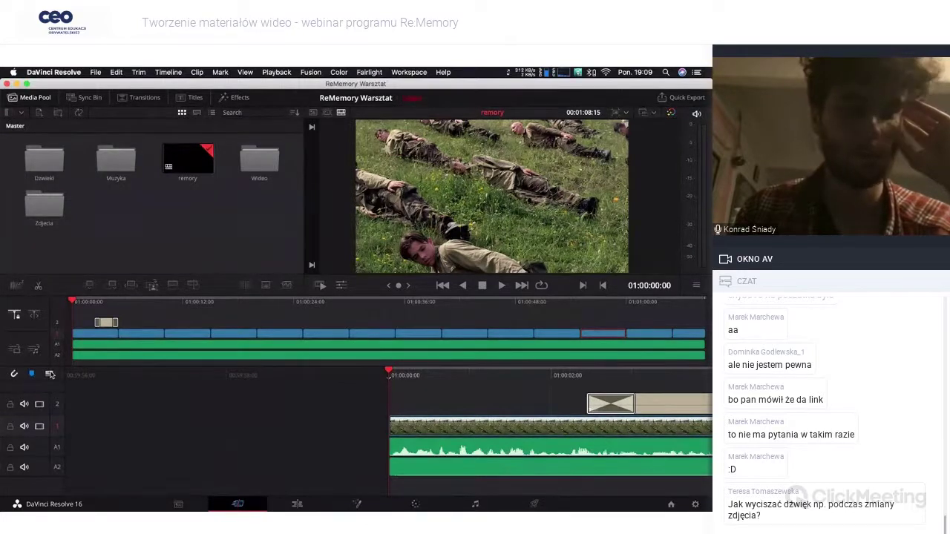
# Step: Switch to the ClickMeeting webinar in Safari and scroll through the chat questions
pyautogui.click(698, 242)
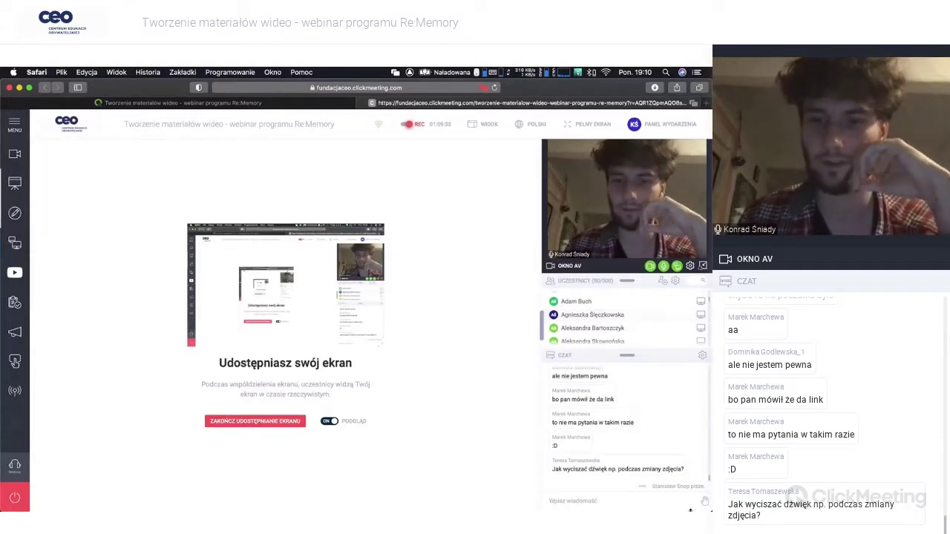
pyautogui.scroll(2, 653, 458)
pyautogui.scroll(3, 653, 459)
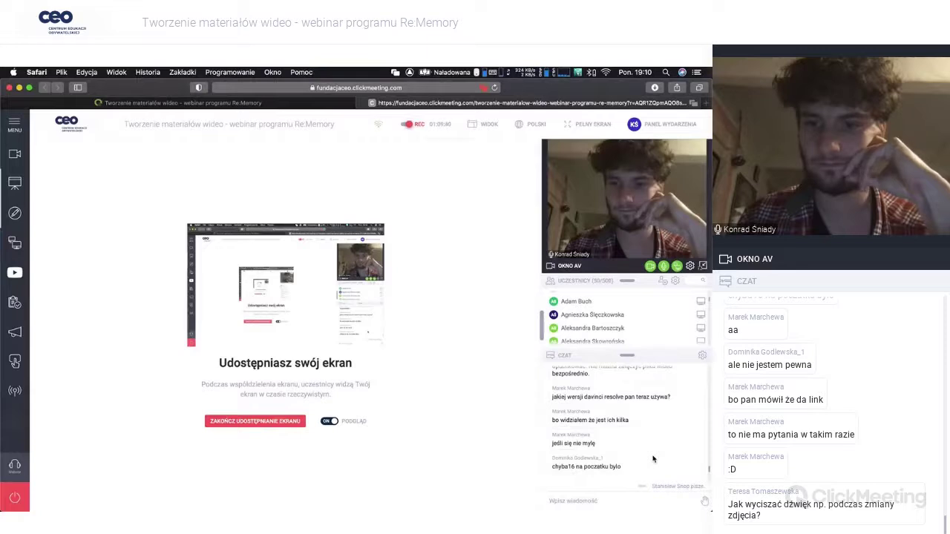
pyautogui.scroll(1, 652, 458)
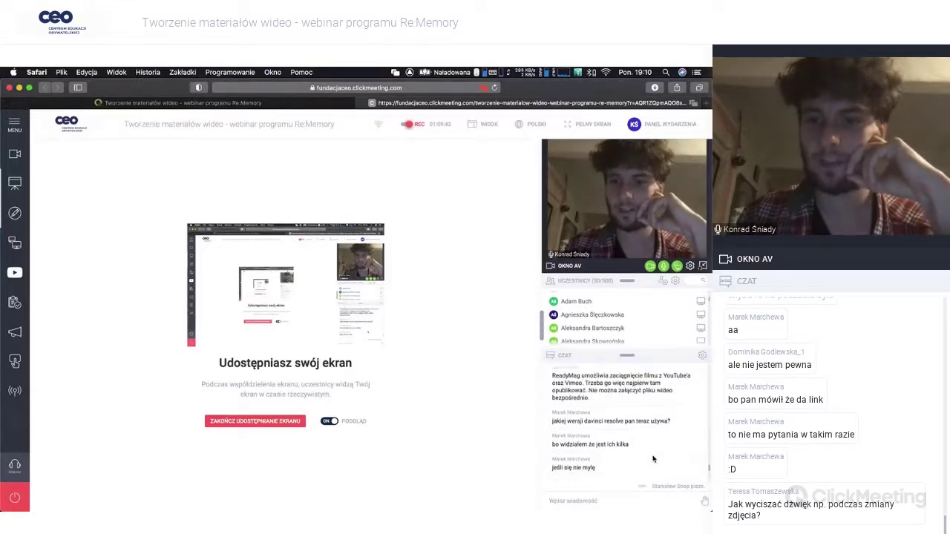
pyautogui.scroll(2, 653, 459)
pyautogui.scroll(-1, 652, 459)
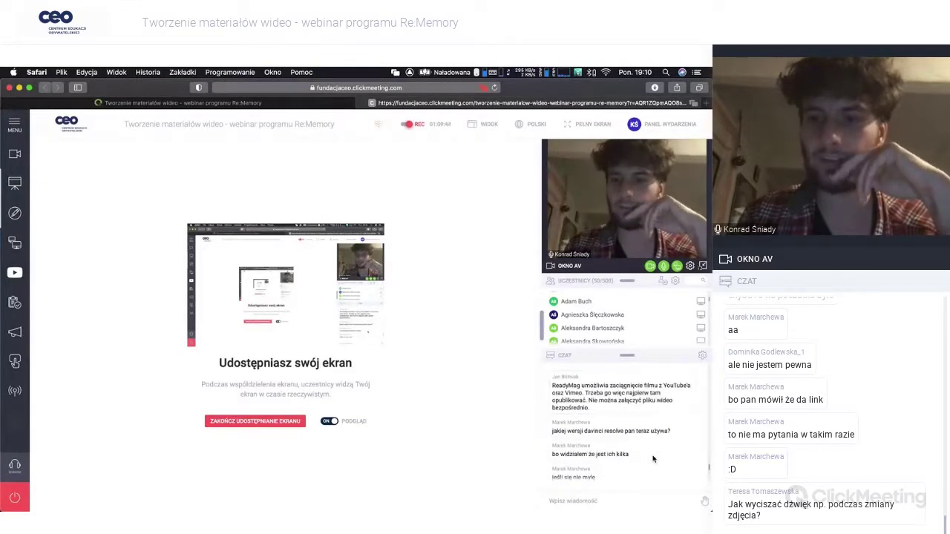
pyautogui.scroll(-3, 653, 458)
pyautogui.scroll(-3, 653, 458)
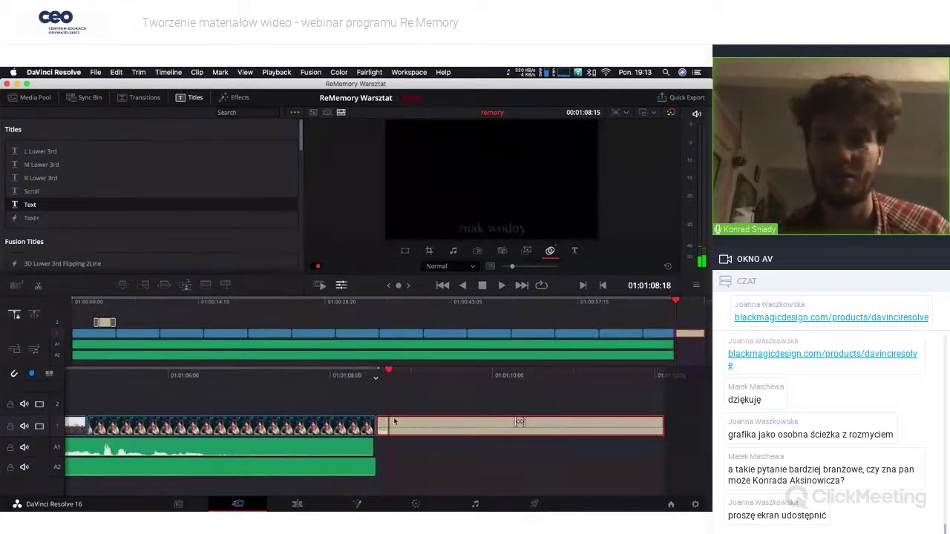
# Step: Move the 'znak wodny' title onto V2 above the video and extend it across the clip
pyautogui.moveTo(397, 426); pyautogui.dragTo(122, 405)
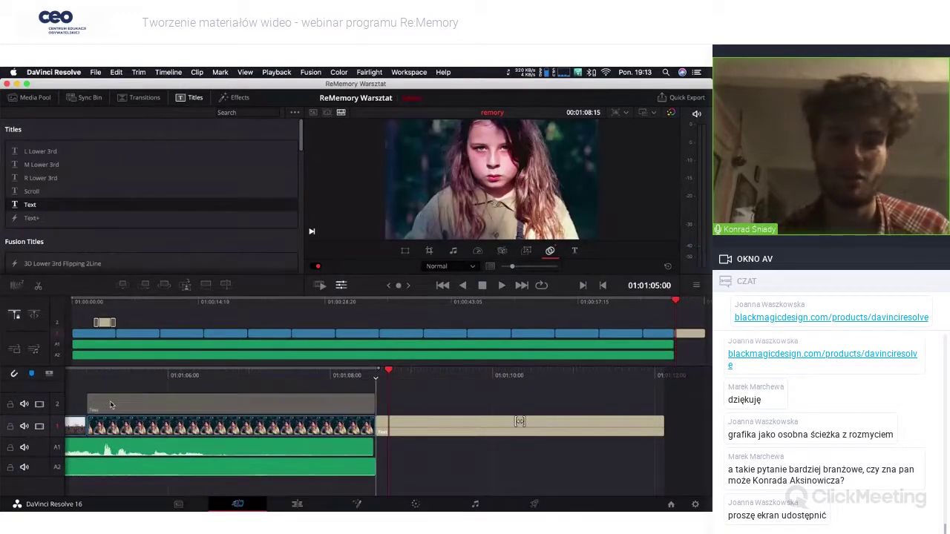
pyautogui.scroll(5, 308, 378)
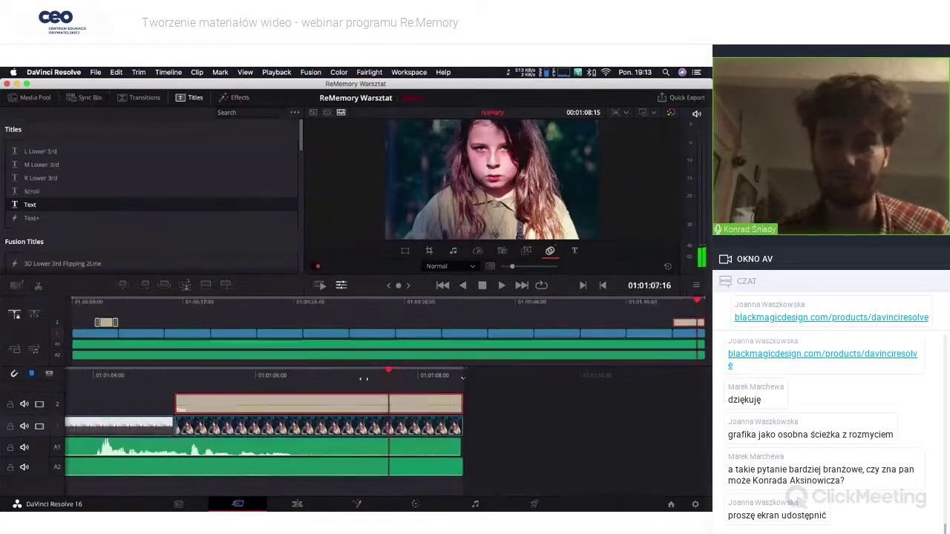
pyautogui.moveTo(512, 270); pyautogui.dragTo(598, 270)
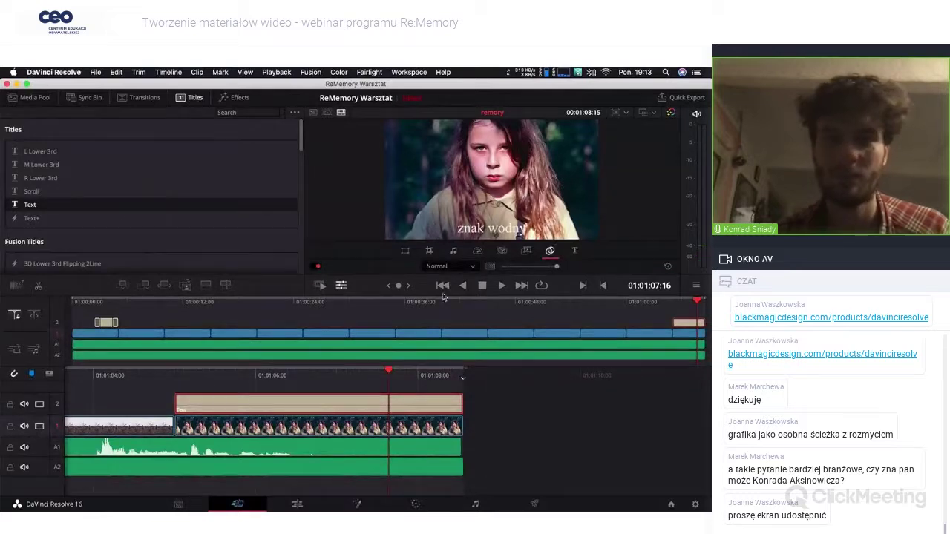
# Step: Shift the title toward the lower left to Position X 348, Y 82
pyautogui.click(574, 253)
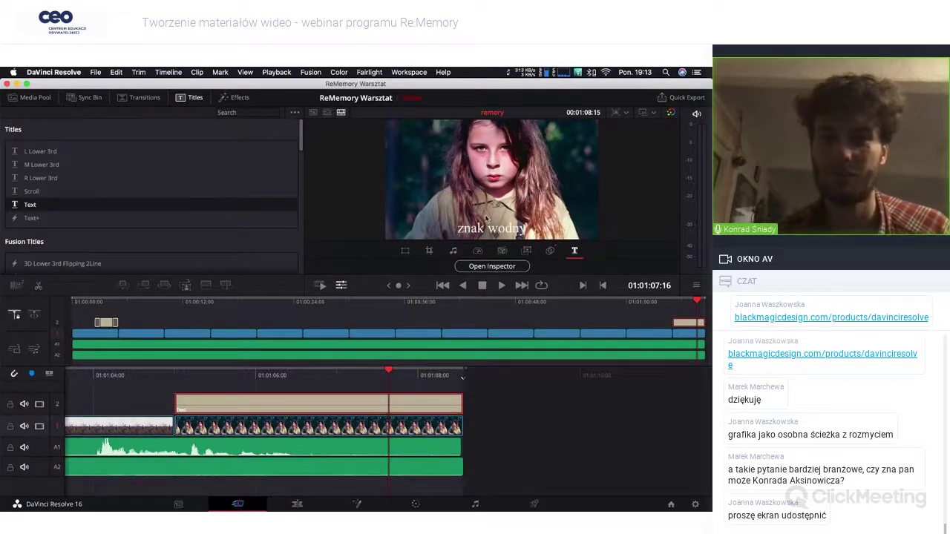
pyautogui.click(492, 265)
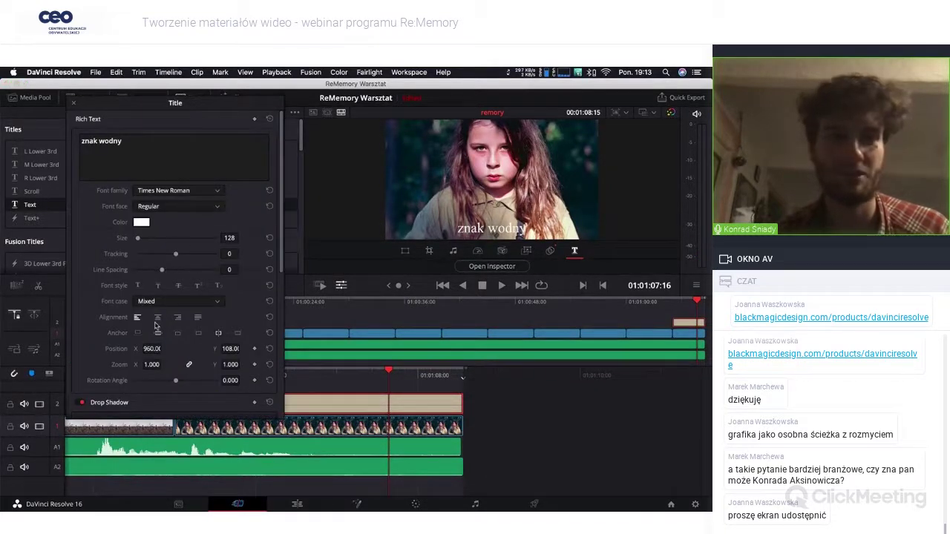
pyautogui.moveTo(228, 349)
pyautogui.mouseDown()
pyautogui.moveTo(315, 370)
pyautogui.moveTo(134, 351)
pyautogui.moveTo(338, 292)
pyautogui.moveTo(150, 352)
pyautogui.mouseUp()
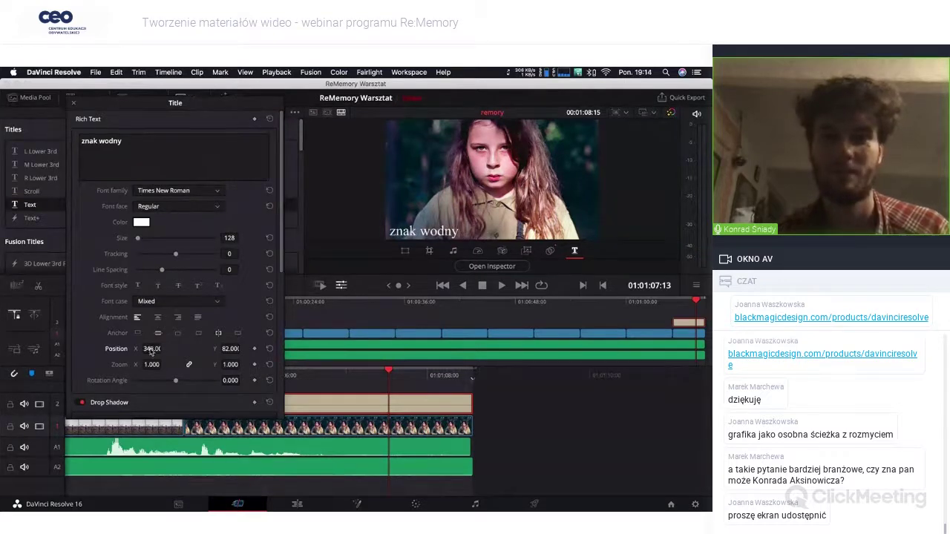
# Step: Lower the title's Composite Opacity to a translucent watermark and play backwards to review
pyautogui.click(550, 250)
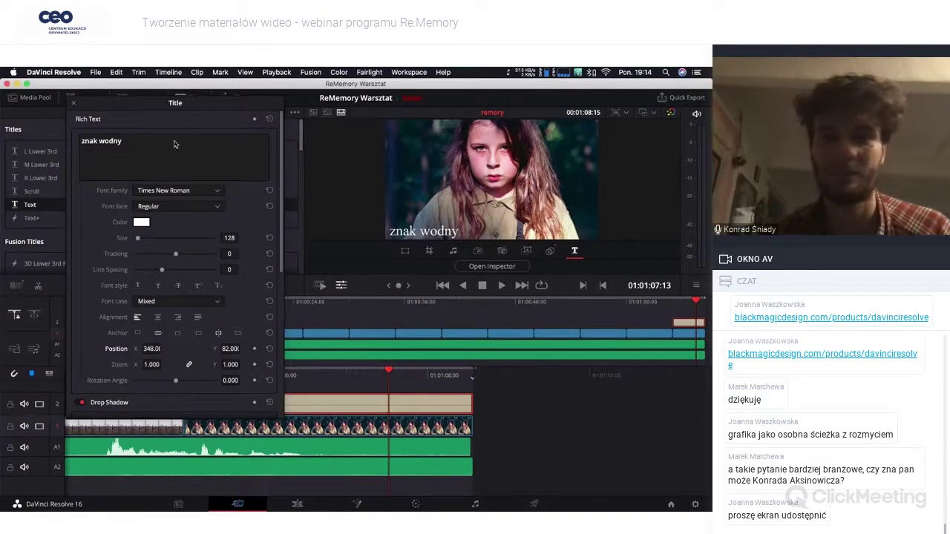
pyautogui.moveTo(553, 266); pyautogui.dragTo(508, 266)
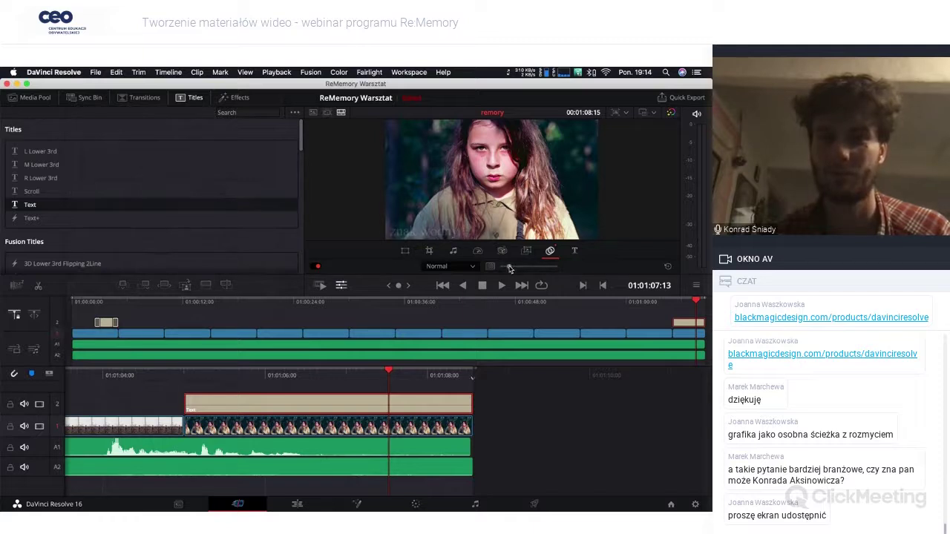
pyautogui.press('j')
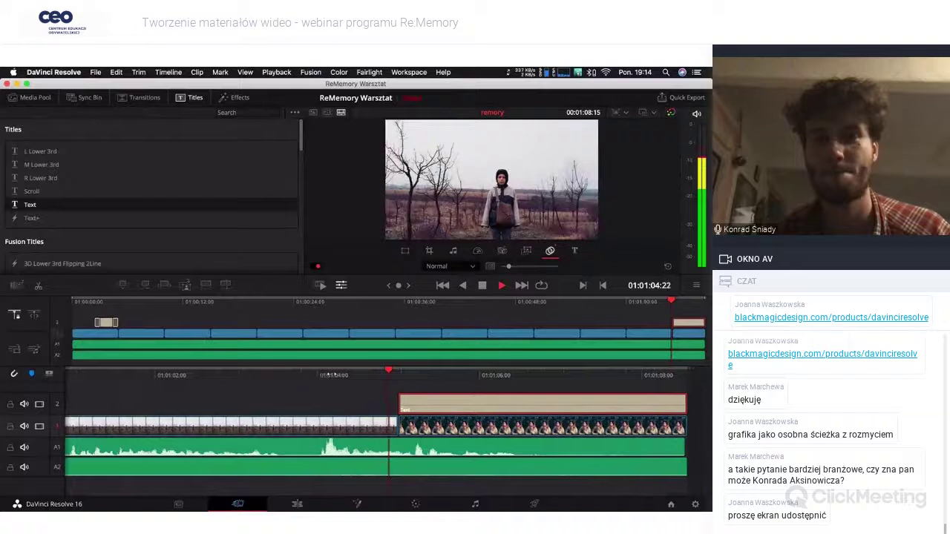
# Step: Play forward to check the watermark, then return to ClickMeeting and scroll the chat to the newest messages
pyautogui.press('l')
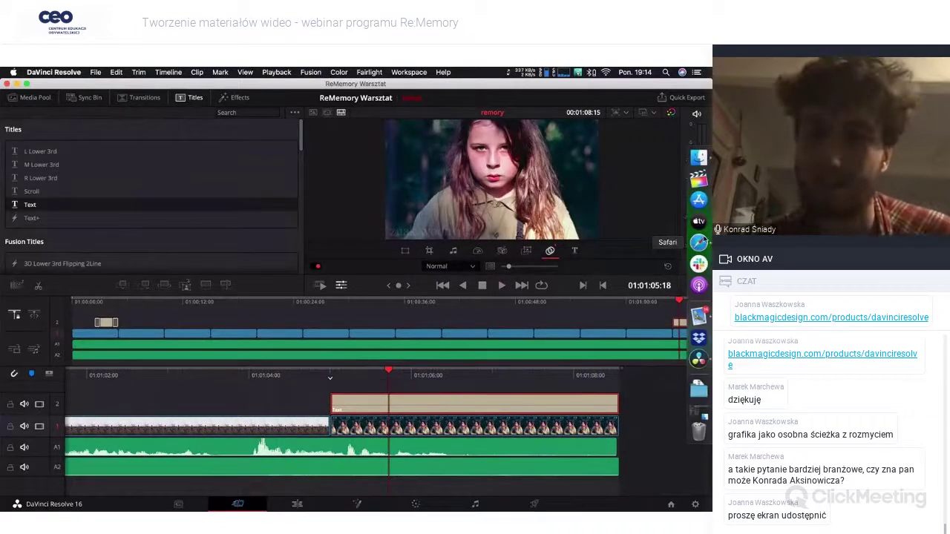
pyautogui.click(699, 243)
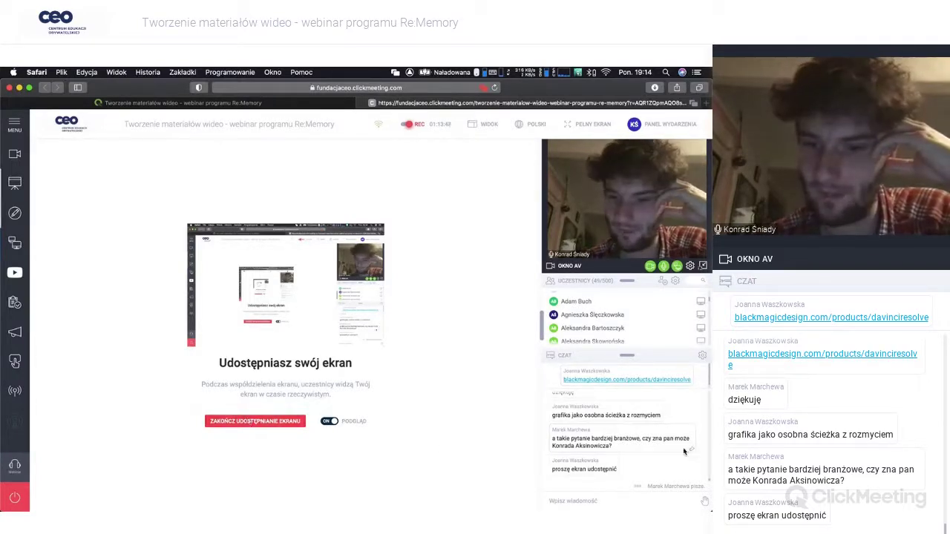
pyautogui.scroll(1, 659, 463)
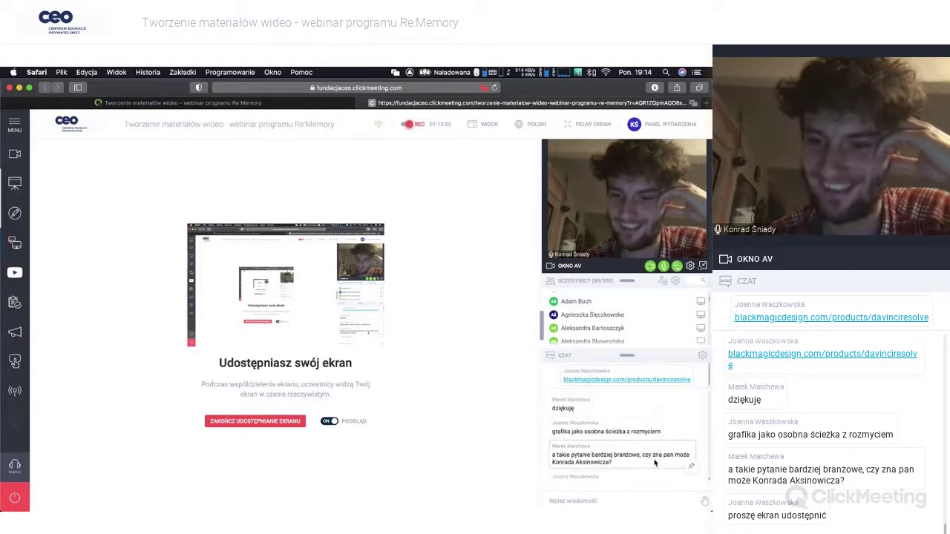
pyautogui.scroll(5, 654, 461)
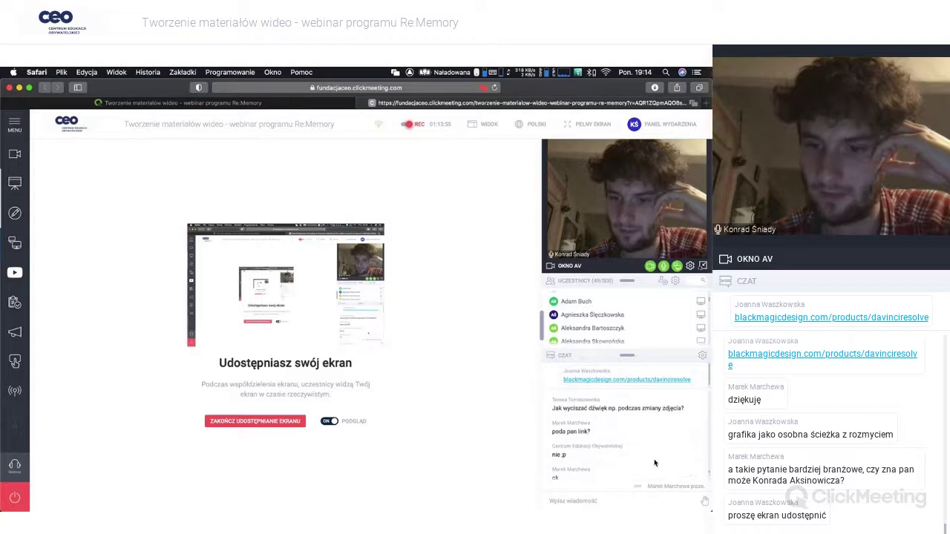
pyautogui.scroll(-5, 650, 433)
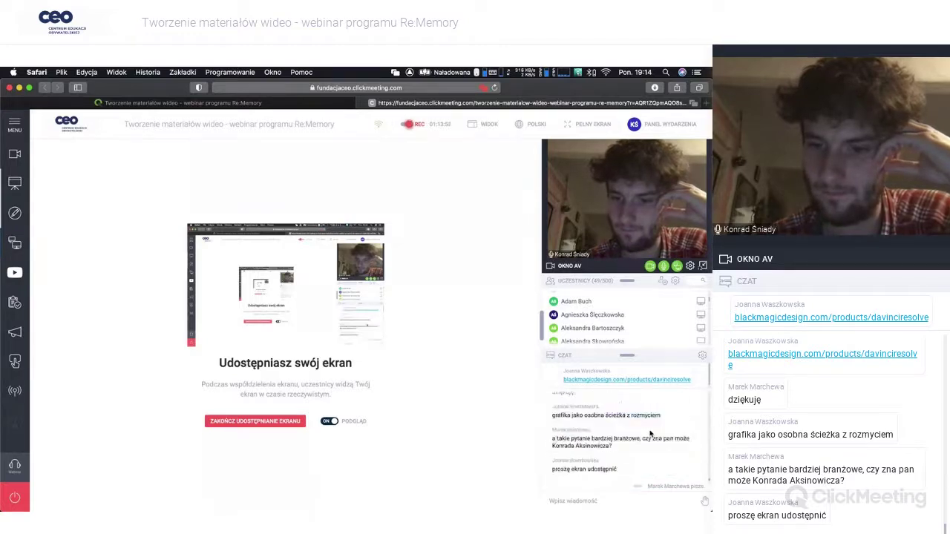
pyautogui.scroll(1, 649, 433)
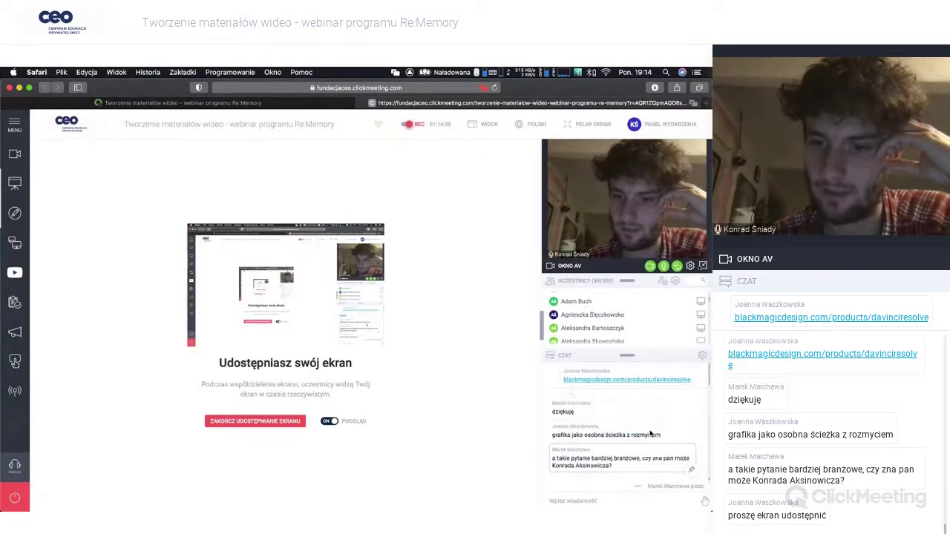
pyautogui.scroll(-1, 650, 433)
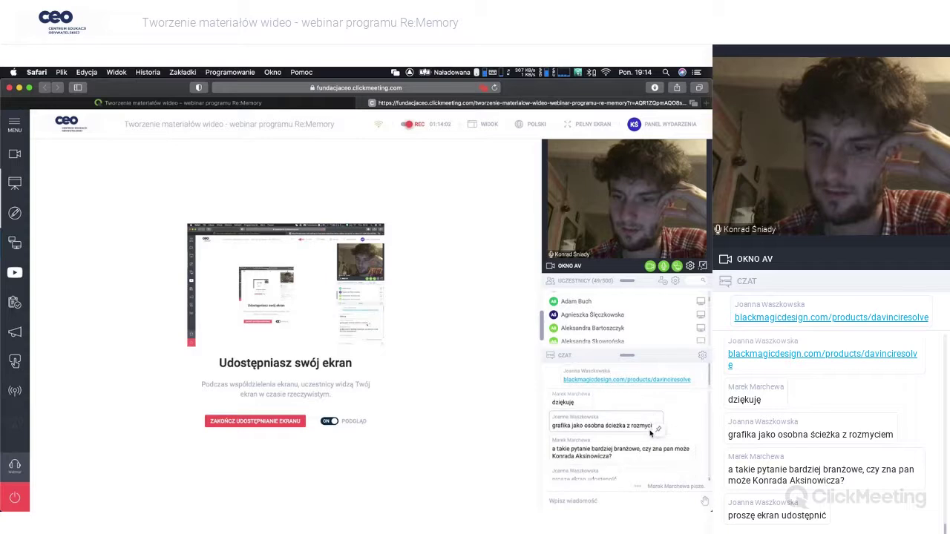
pyautogui.scroll(-1, 649, 433)
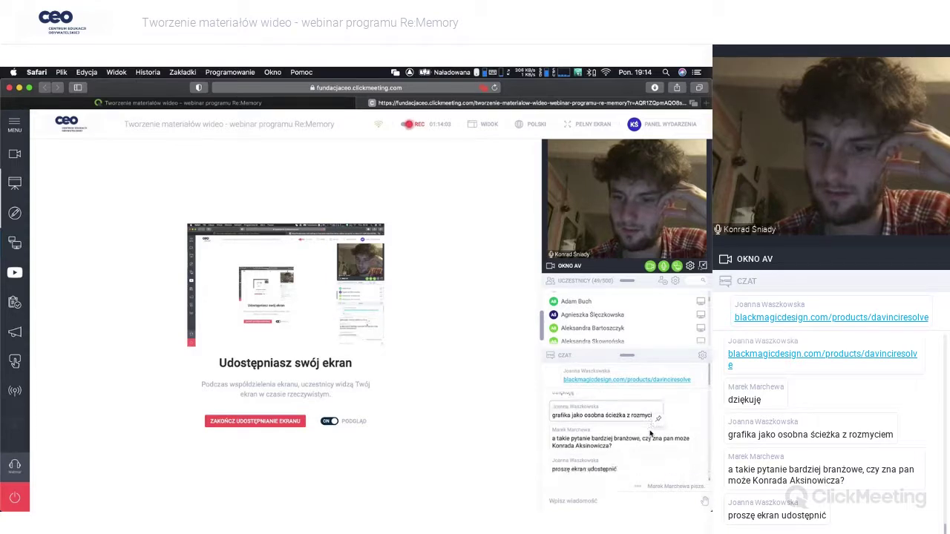